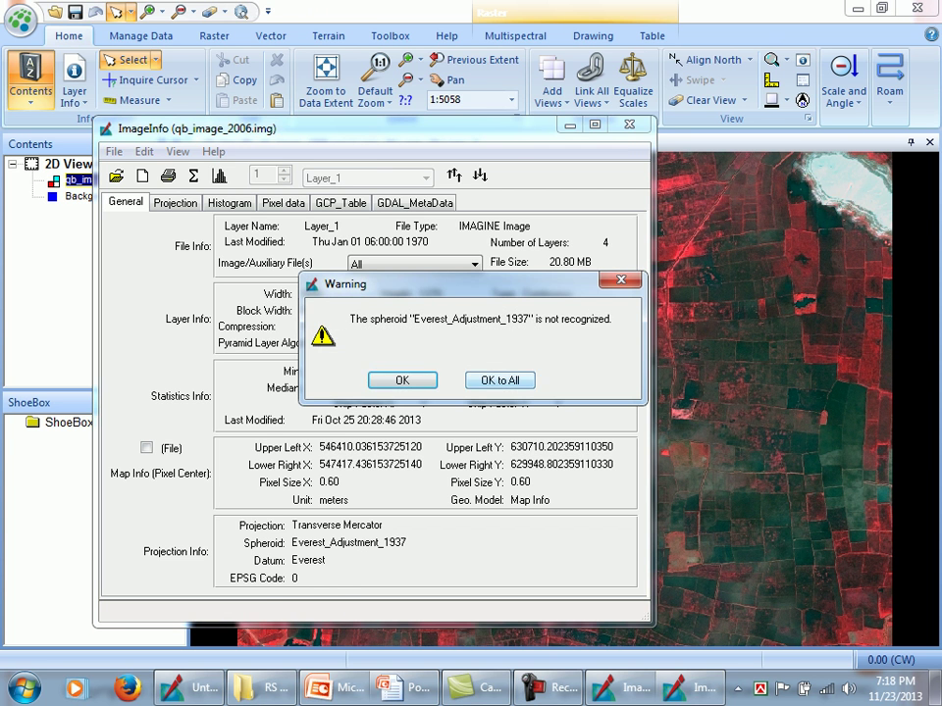
Assign the BTM projection from the Bangladesh category, with Everest spheroid and Everest-Bangladesh 1937 datum, to qb_image_2006.img.
key(Return)
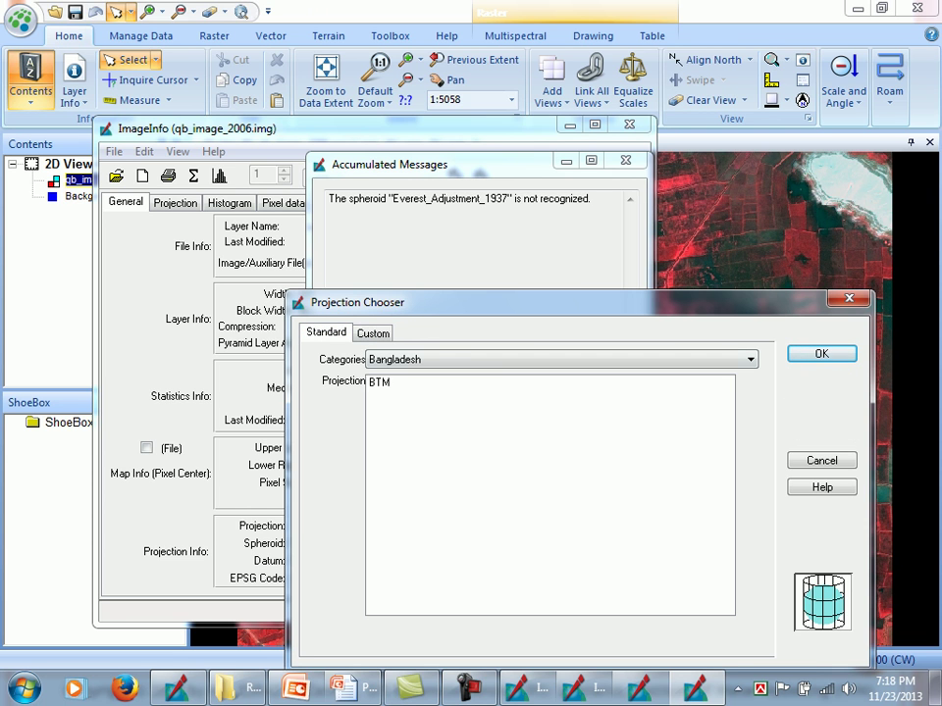
click(379, 382)
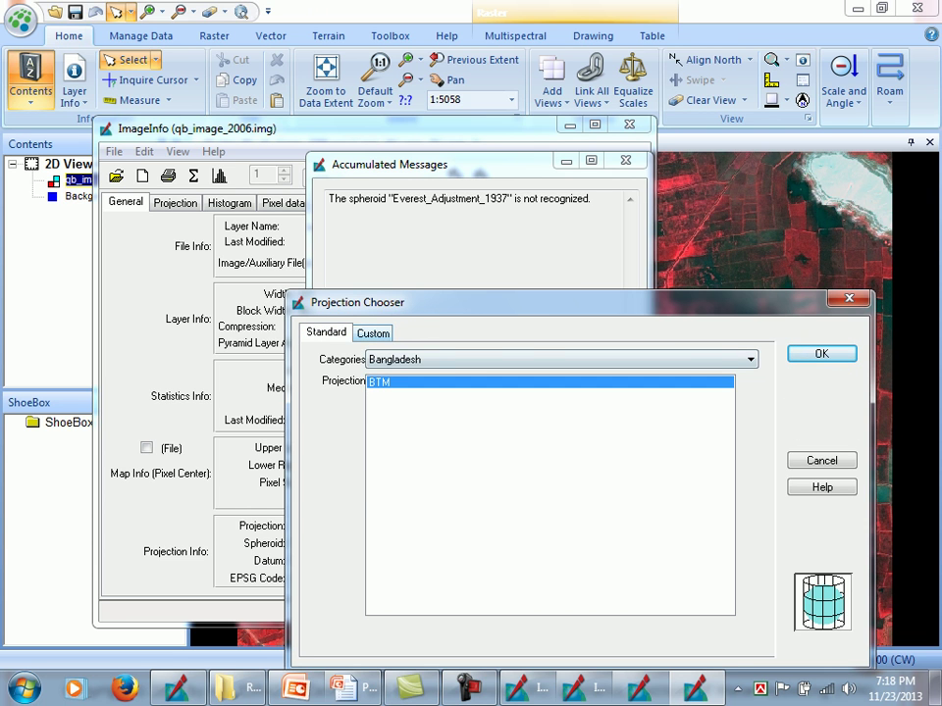
click(373, 334)
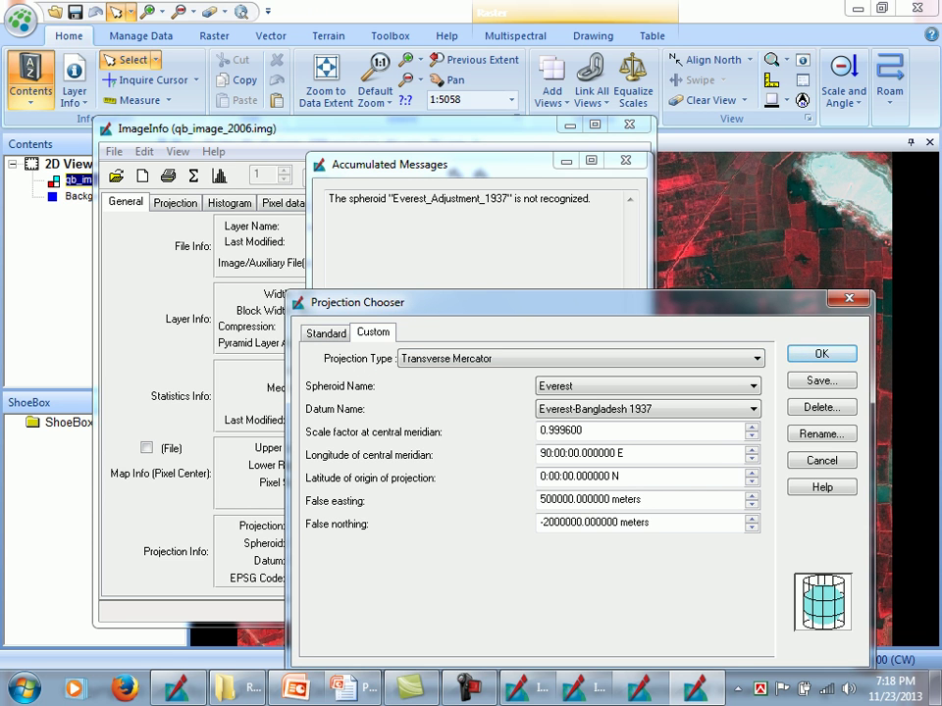
click(821, 353)
click(383, 378)
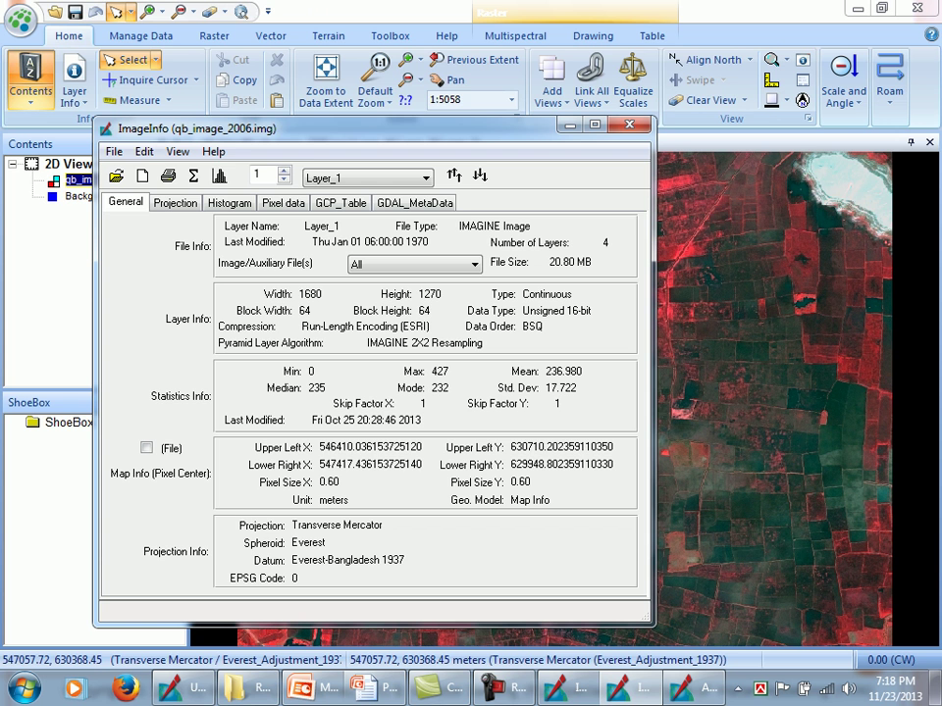
Examine the layer, statistics, map and projection information of qb_image_2006.img in a maximized window and close it.
drag(265, 128, 249, 80)
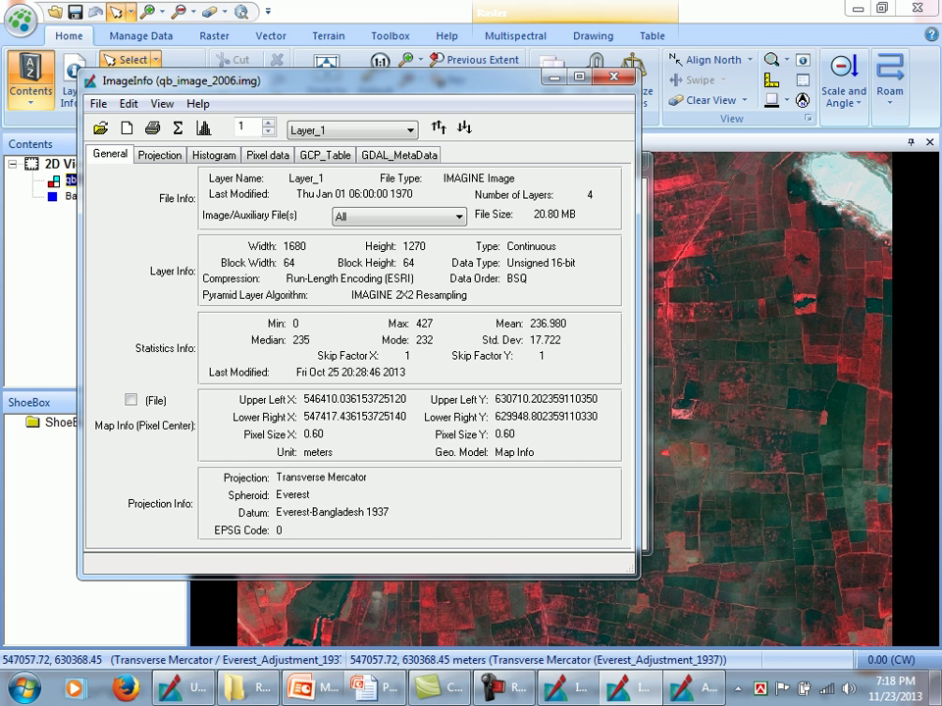
key(super+Up)
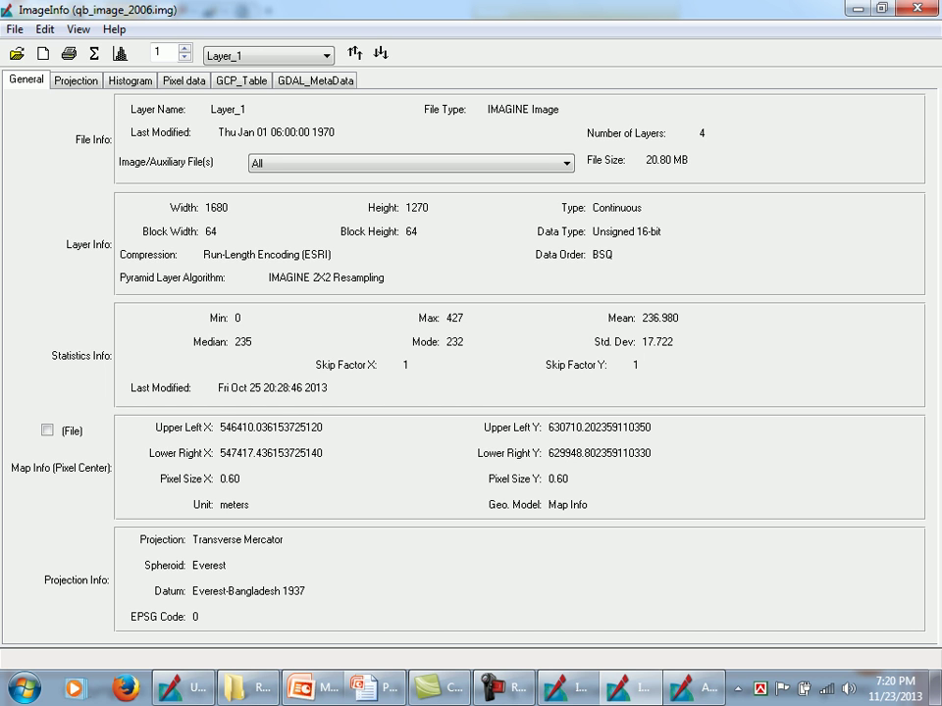
click(917, 8)
click(462, 531)
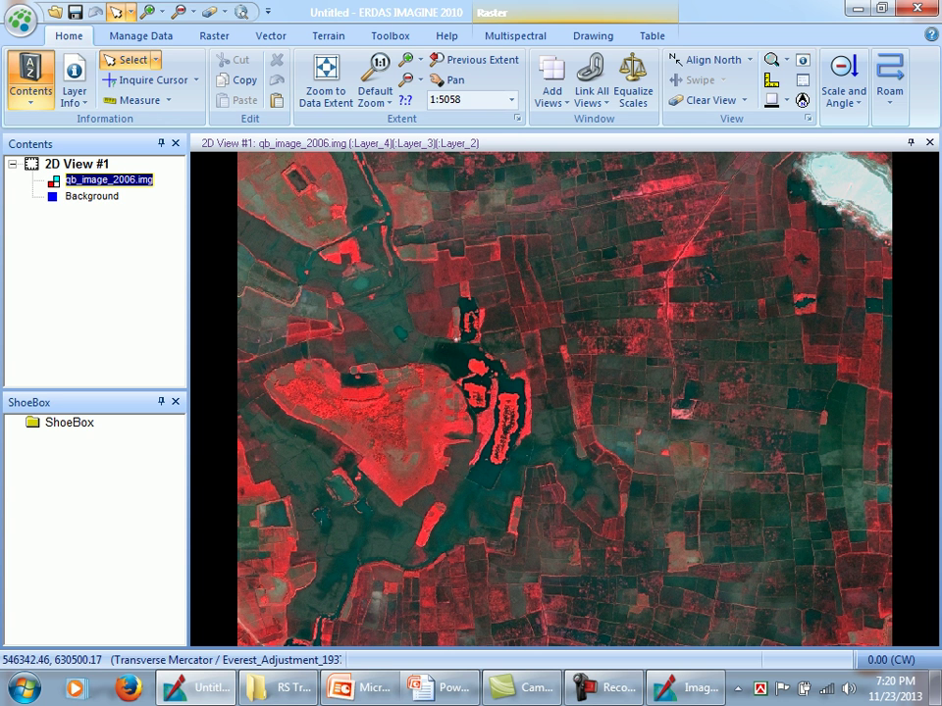
Create a new map view alongside the 2D view of the image.
click(21, 18)
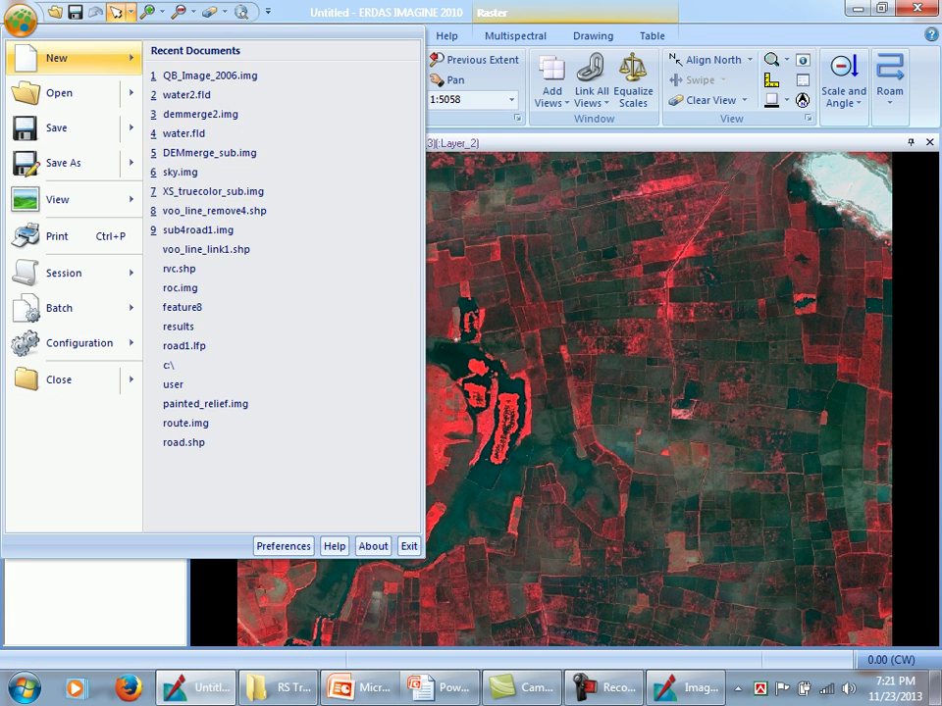
mouse_move(56, 57)
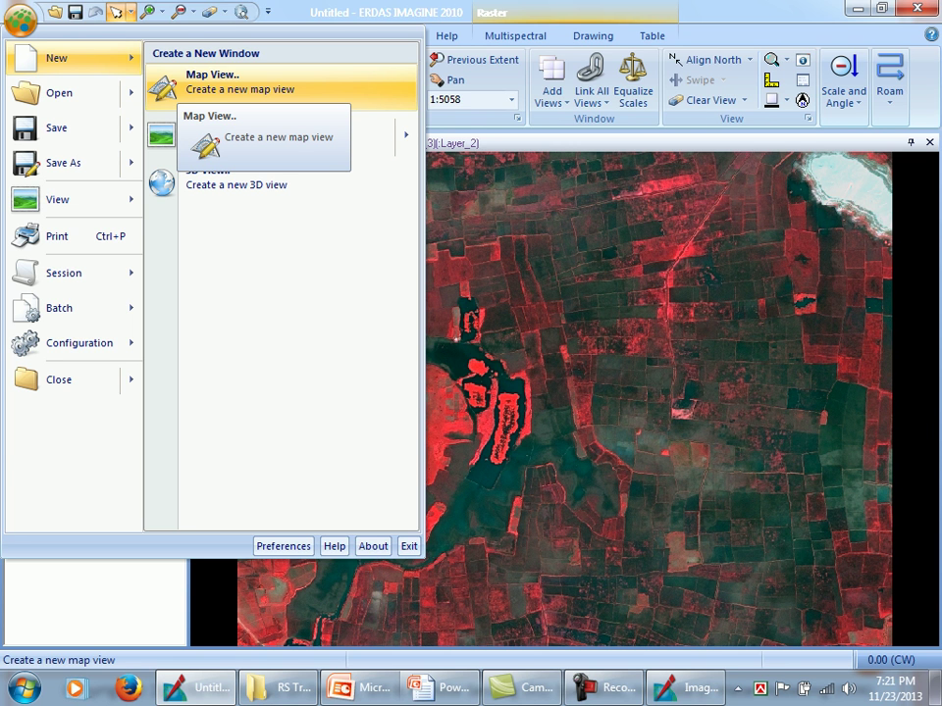
click(201, 83)
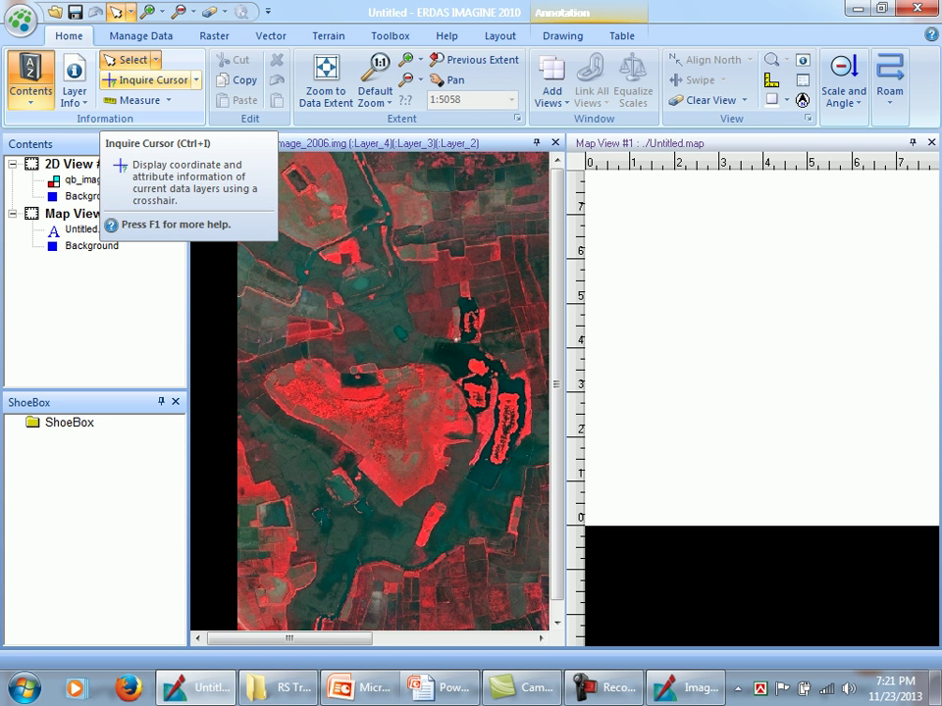
Select the map view's Untitled.map.ovr layer and start saving the view as a new map composition file.
click(100, 229)
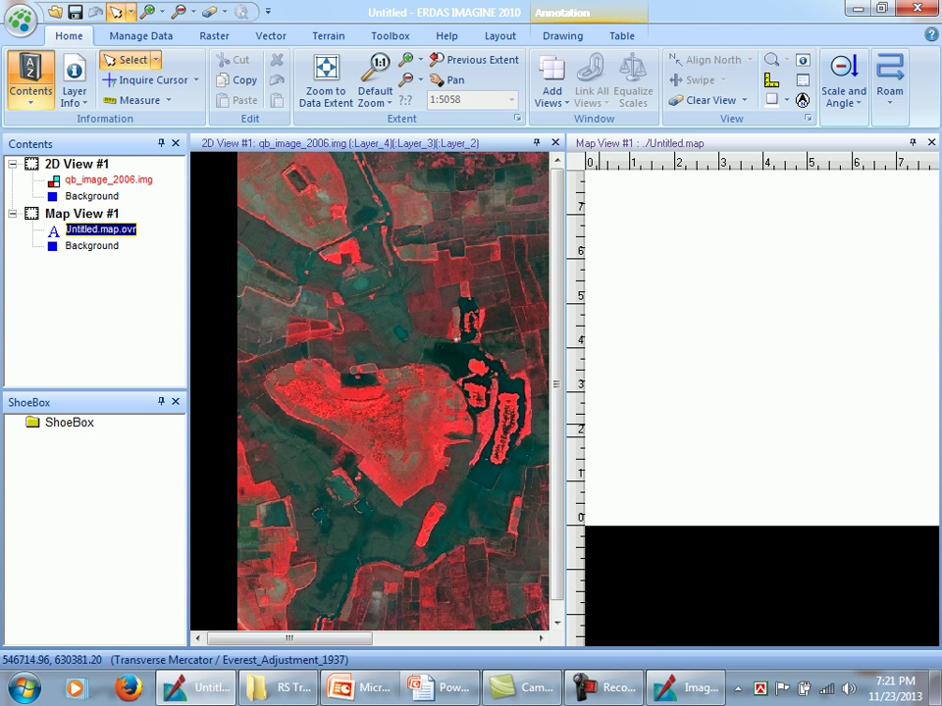
click(20, 19)
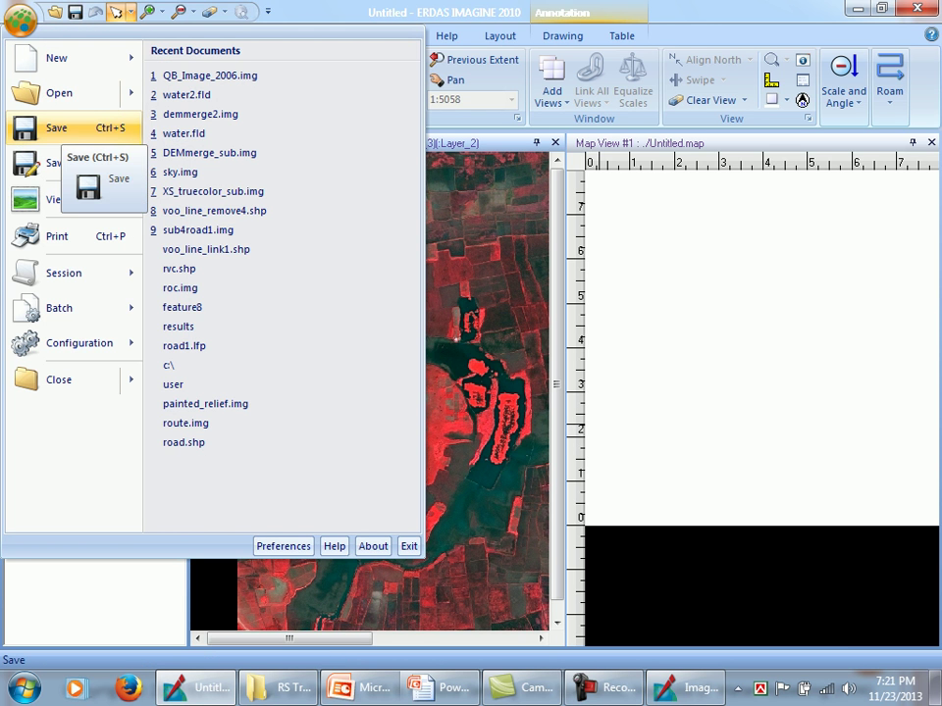
mouse_move(93, 163)
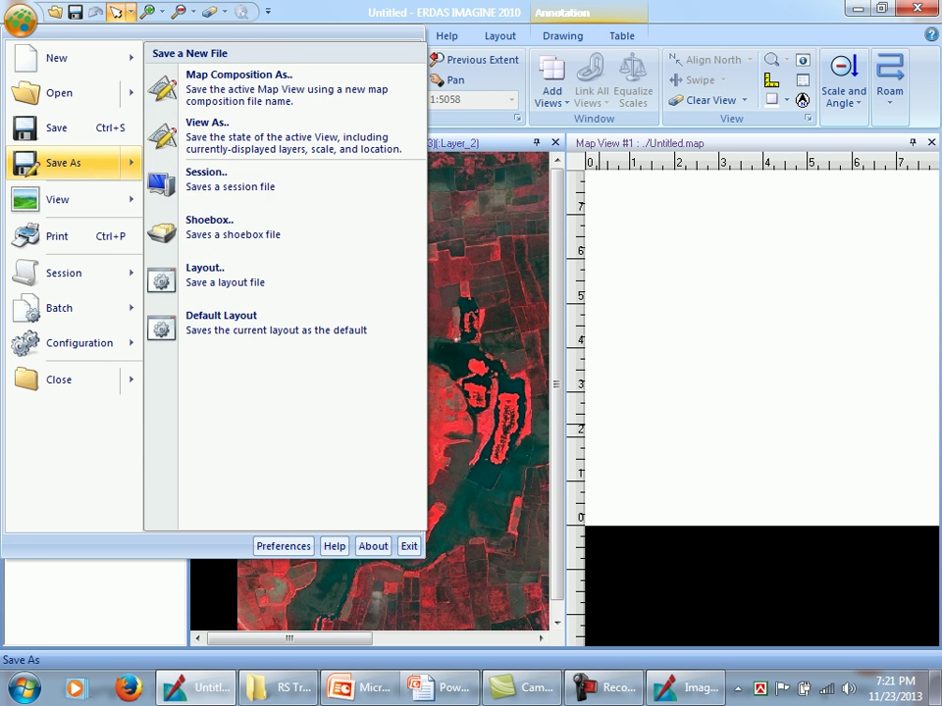
click(238, 79)
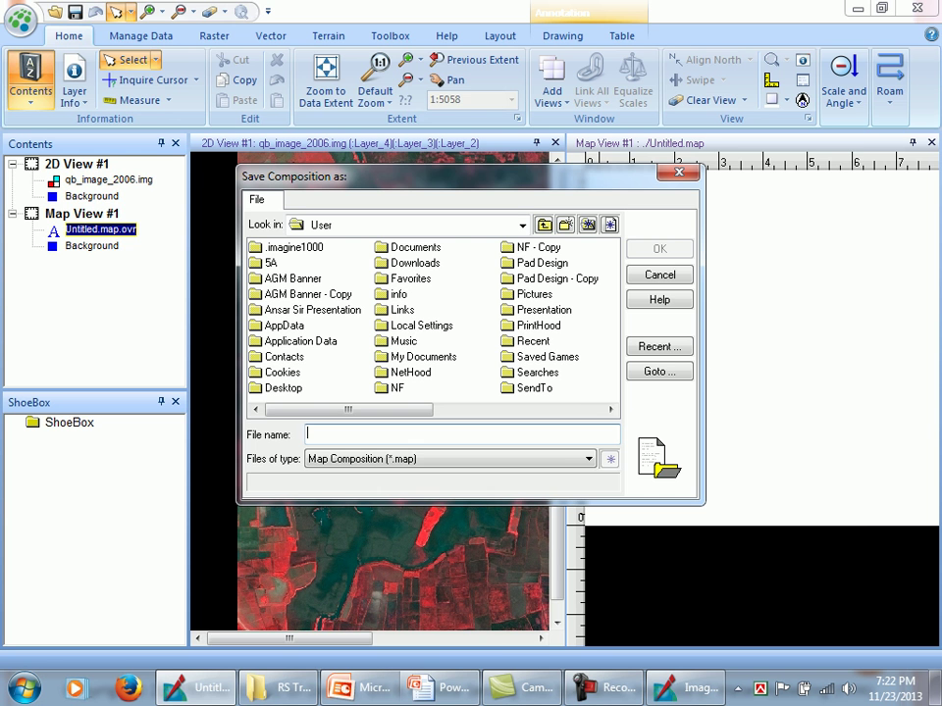
Switch to Windows Explorer and copy the path of the Results folder inside RS Training.
click(277, 688)
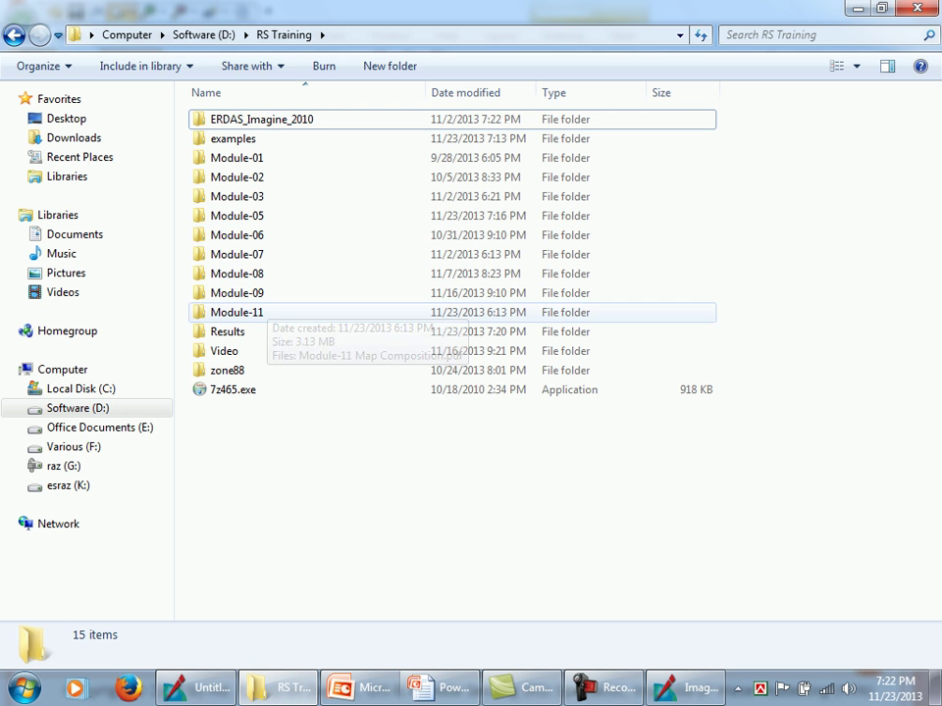
double_click(227, 331)
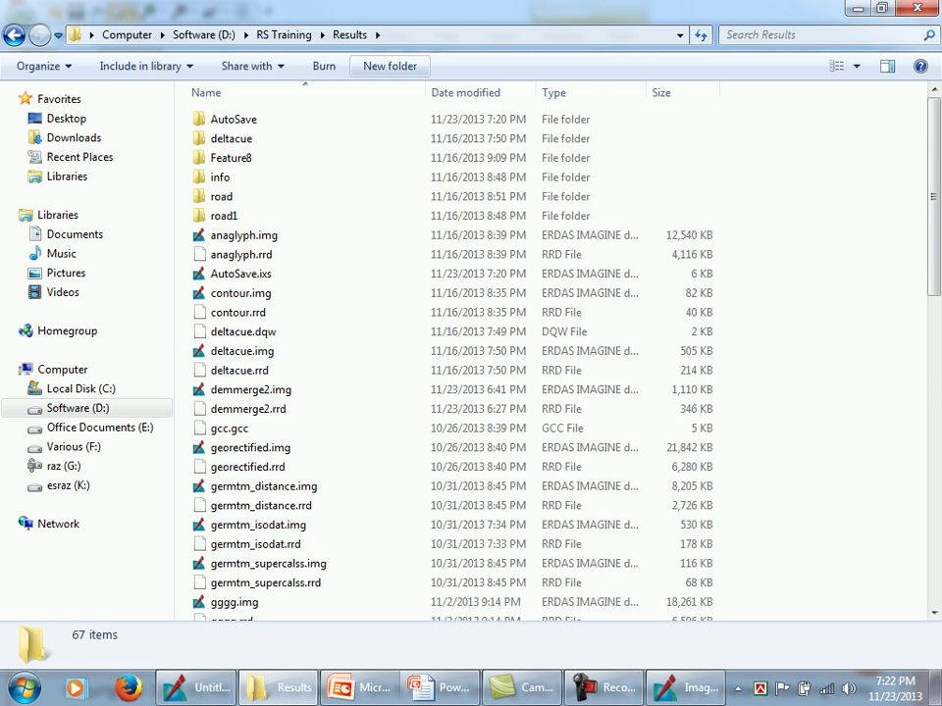
click(530, 35)
key(ctrl+c)
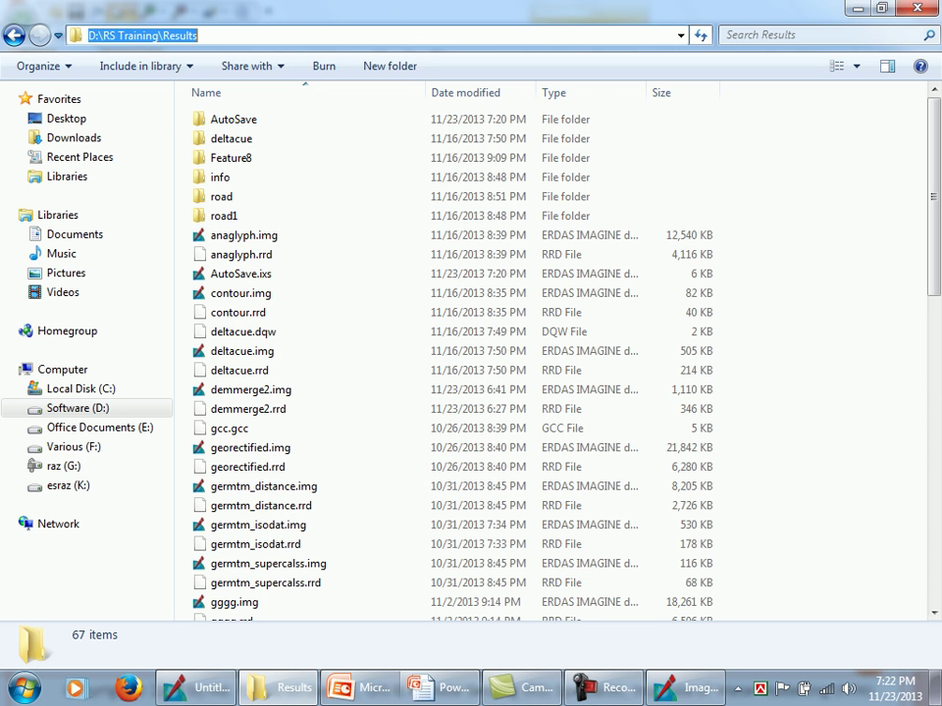
Close the remaining ImageInfo window and try to use the copied Results folder path as the composition's save location.
click(693, 688)
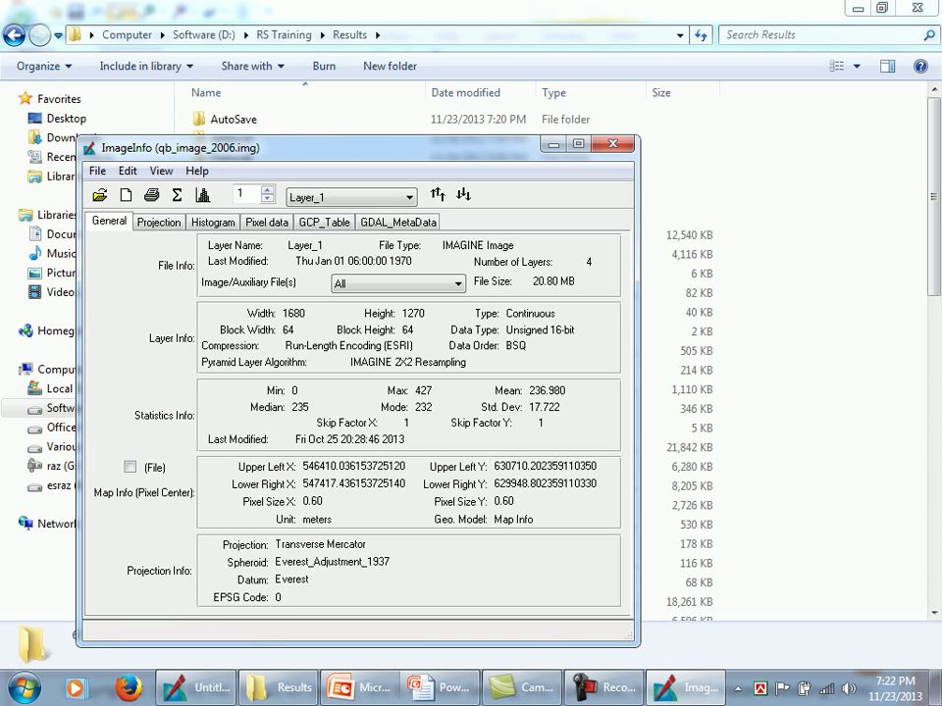
click(612, 143)
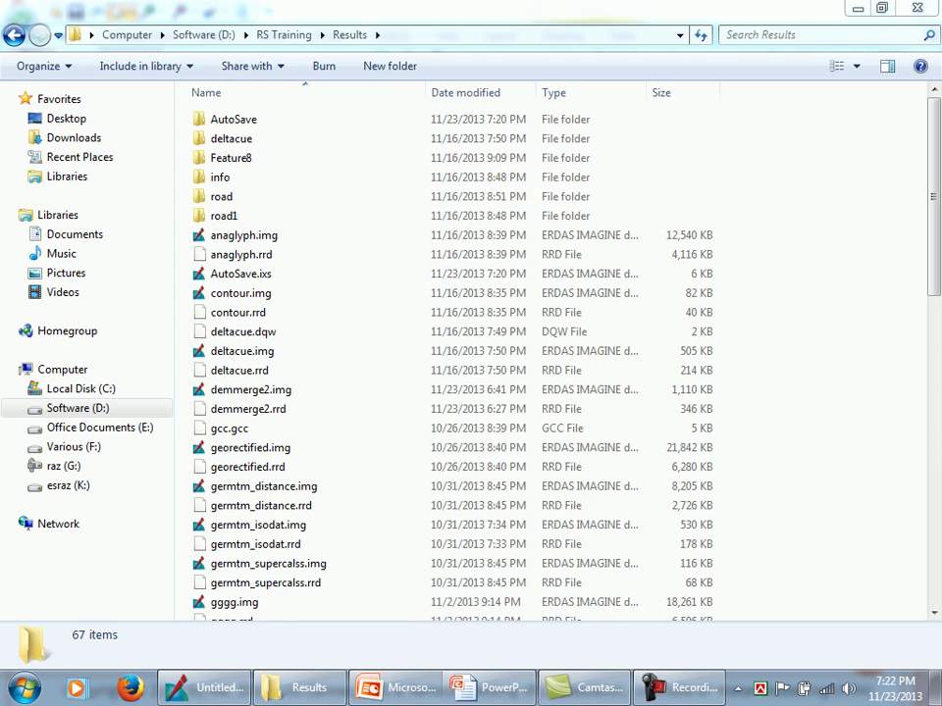
click(203, 687)
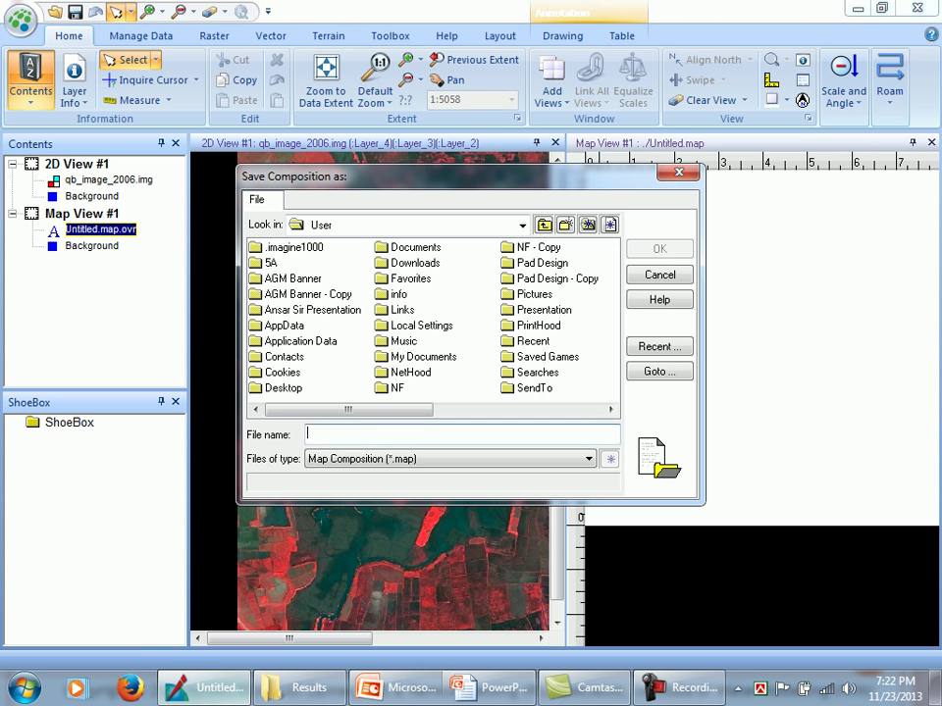
key(ctrl+v)
key(Return)
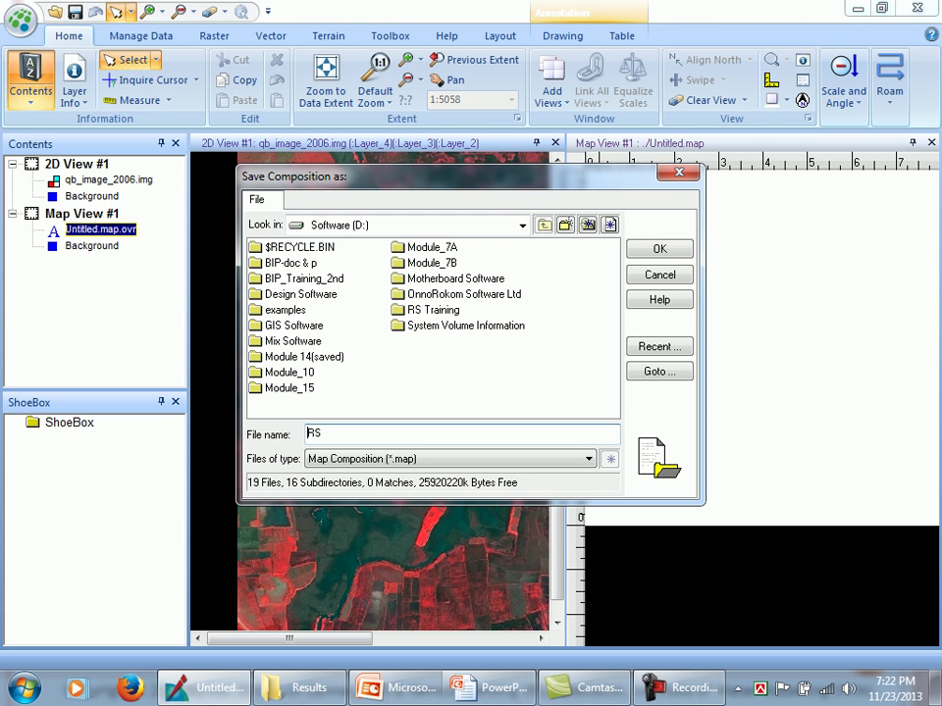
key(BackSpace)
key(BackSpace)
text(MAP_COMPOSITION)
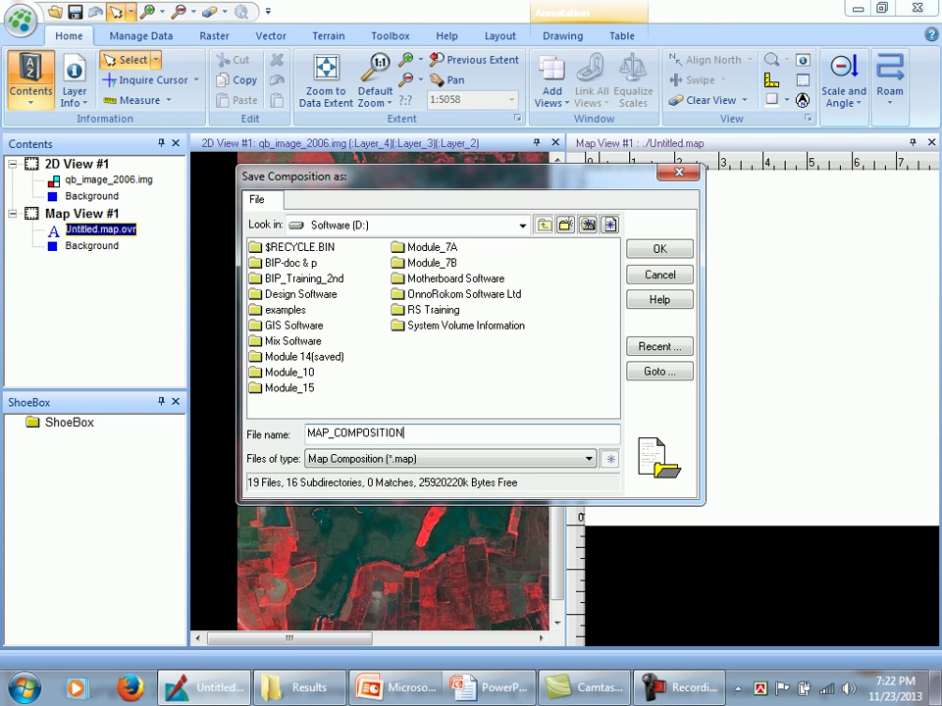
Save the map composition as Map_Composition in the Results folder inside RS Training.
double_click(433, 309)
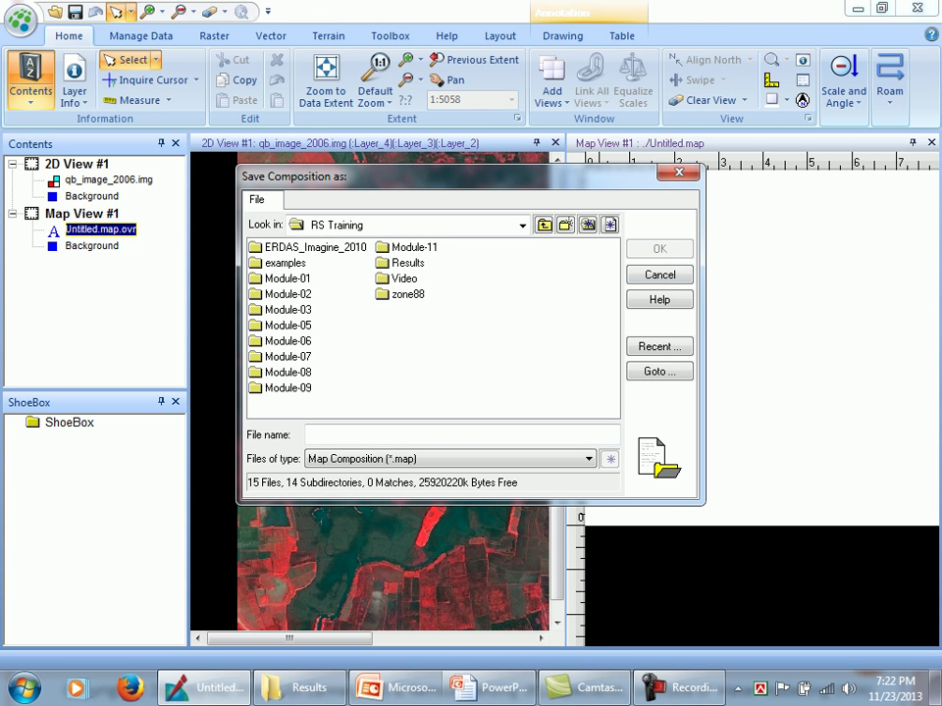
double_click(407, 263)
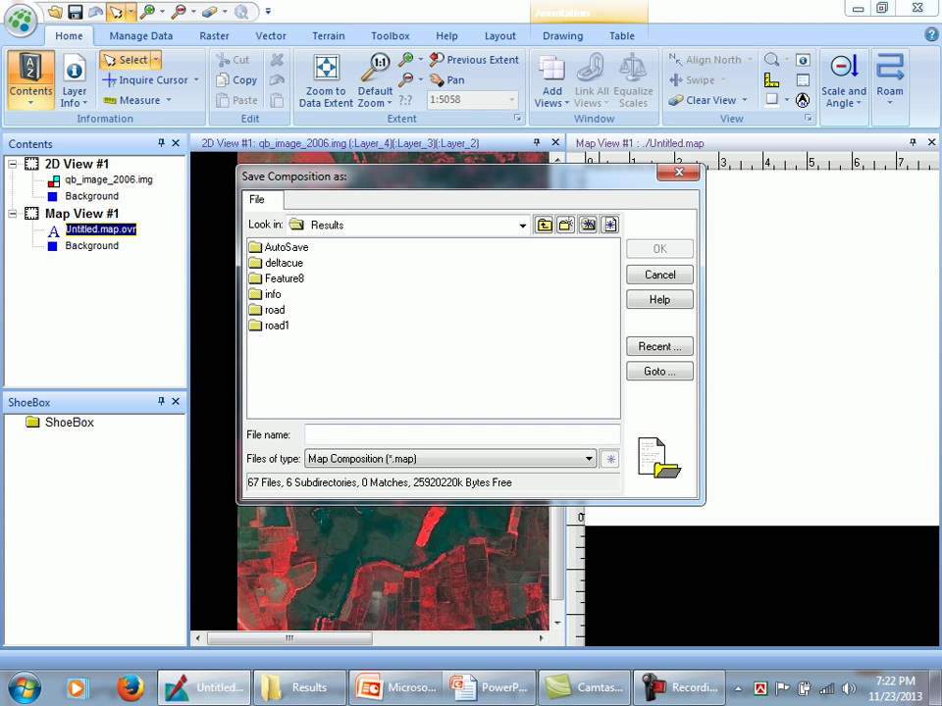
text(m)
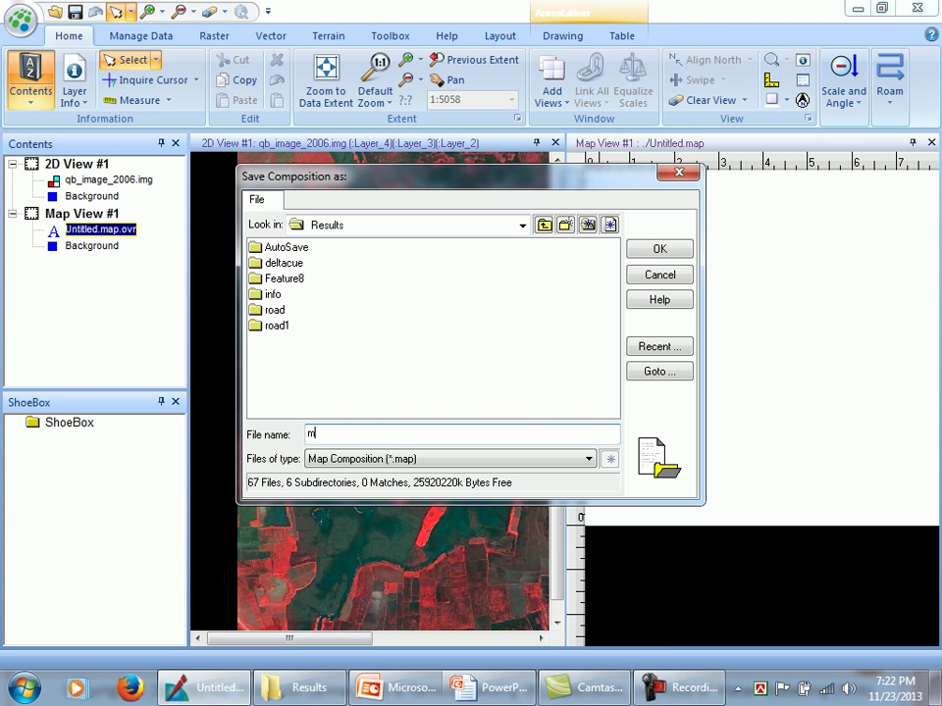
key(BackSpace)
text(Map_Composition)
key(Return)
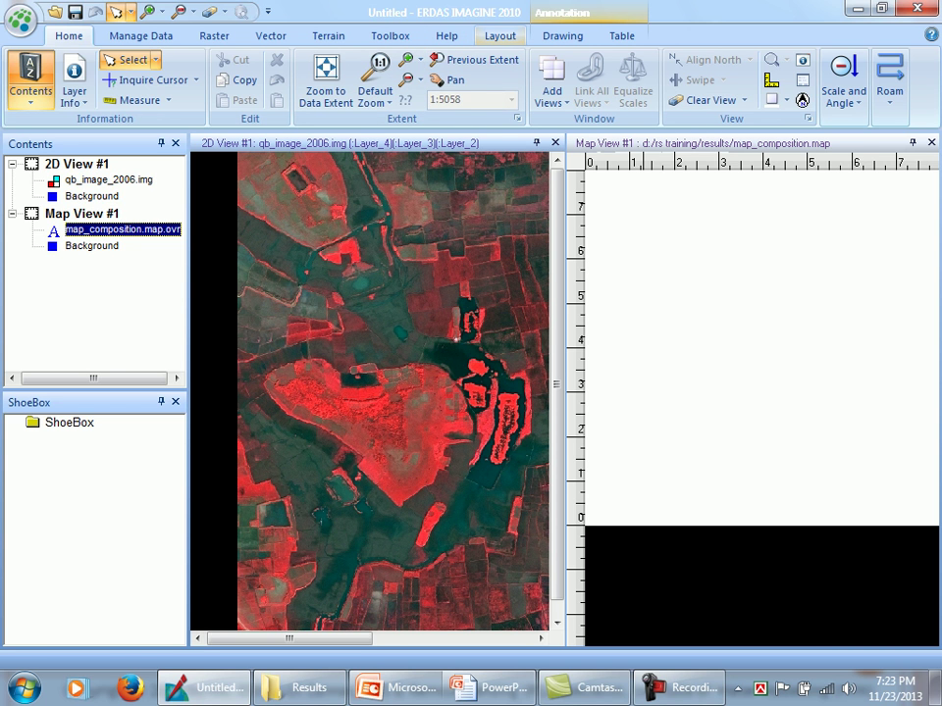
Try the first three map templates on the map view and apply the first one, the landscape layout with the eagle emblem.
click(500, 35)
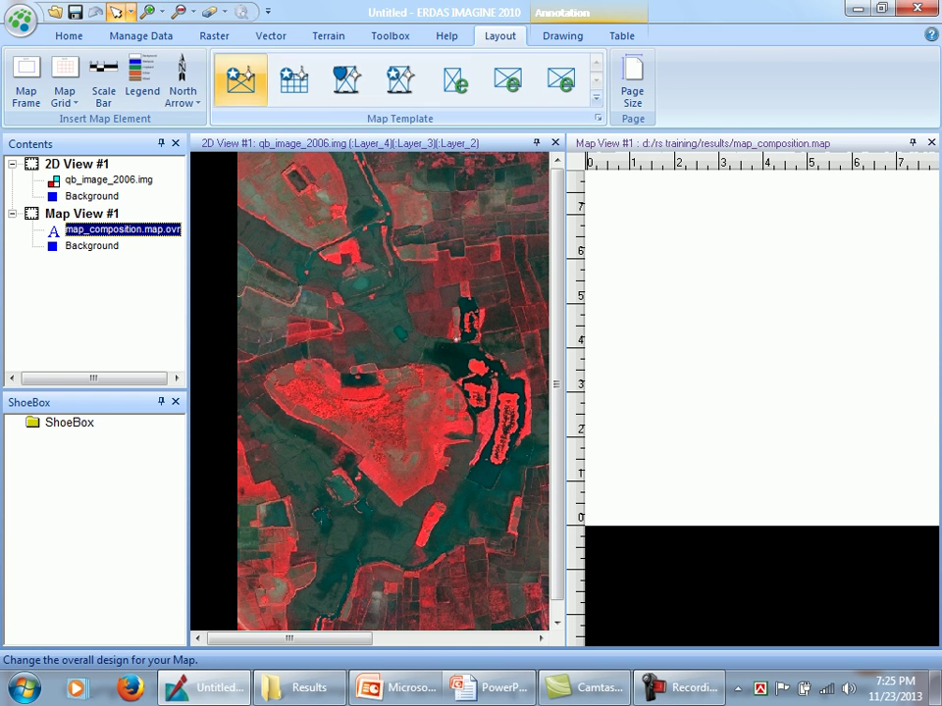
click(241, 79)
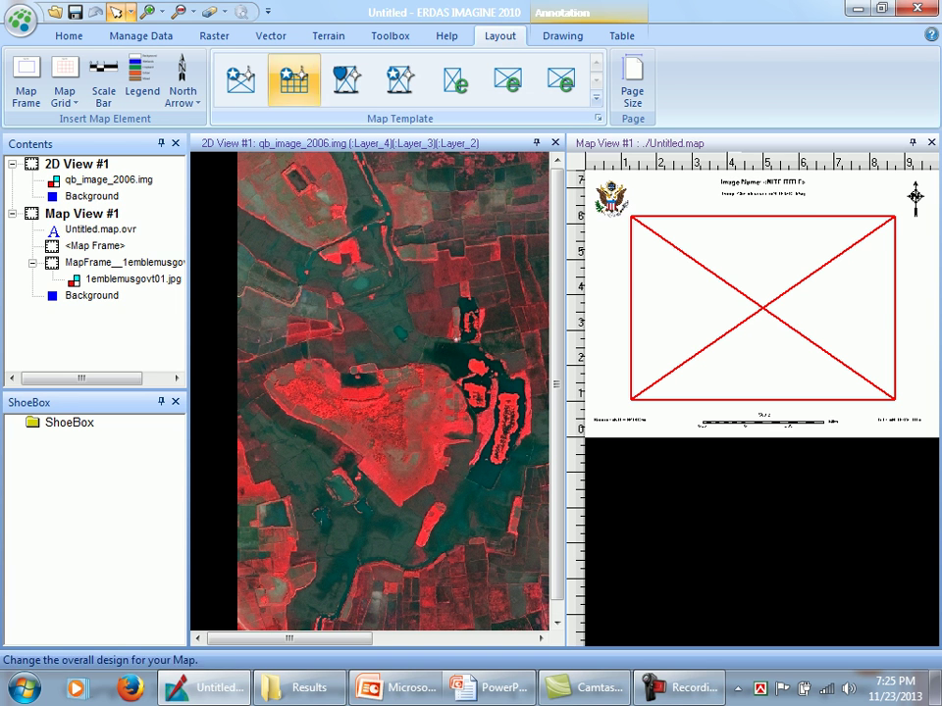
click(294, 79)
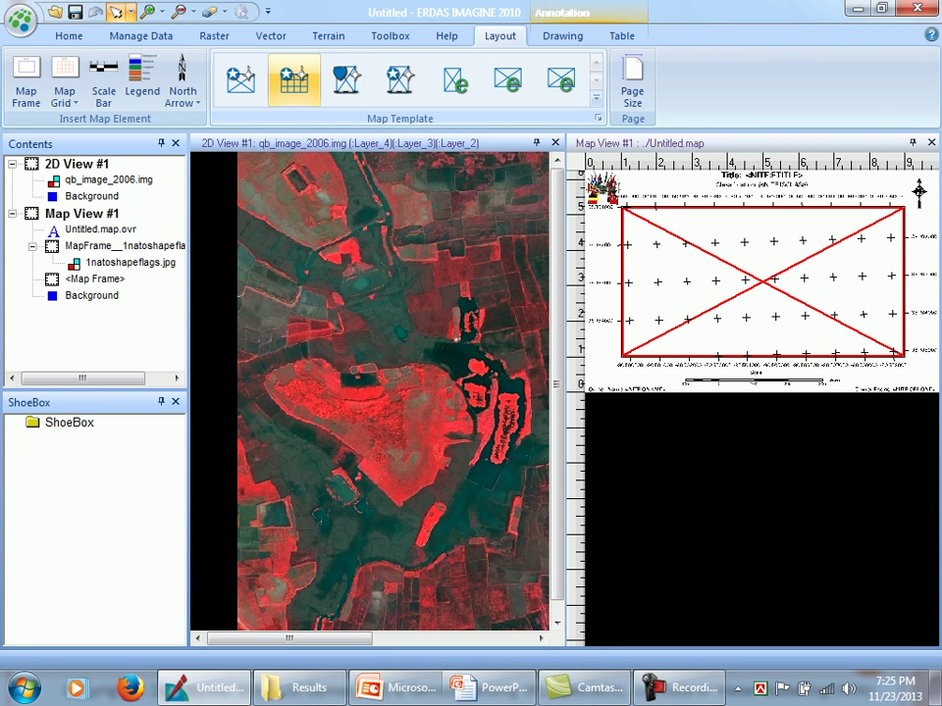
click(347, 78)
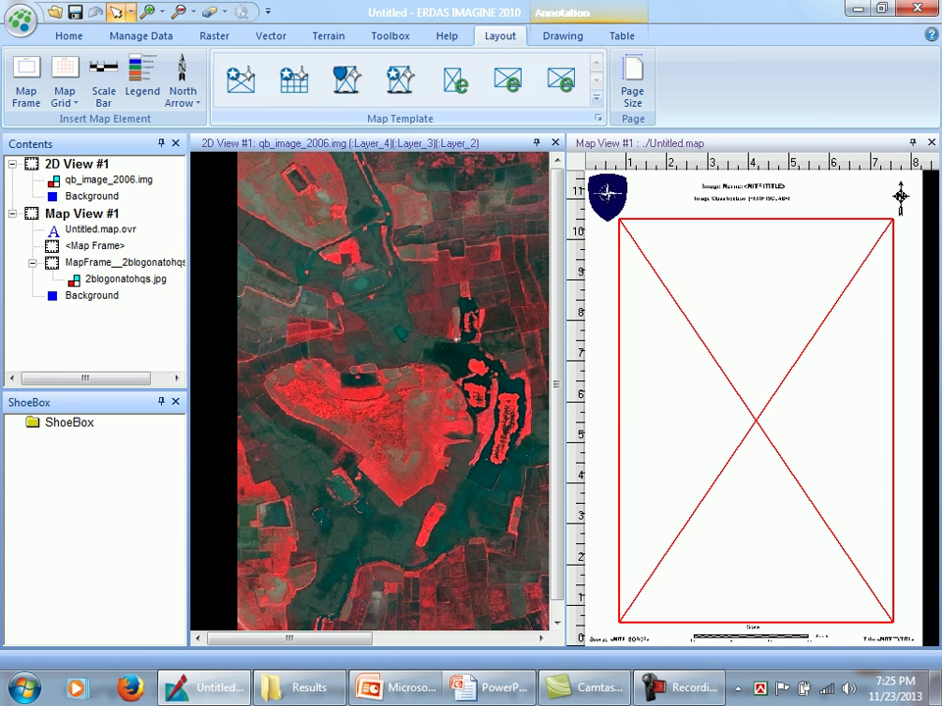
click(240, 78)
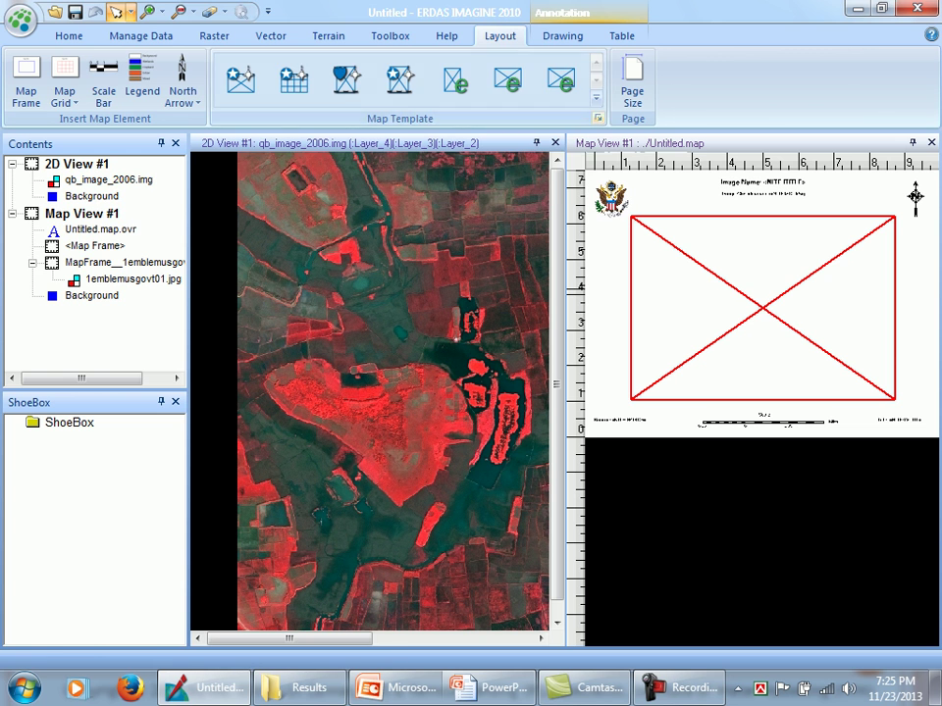
click(596, 97)
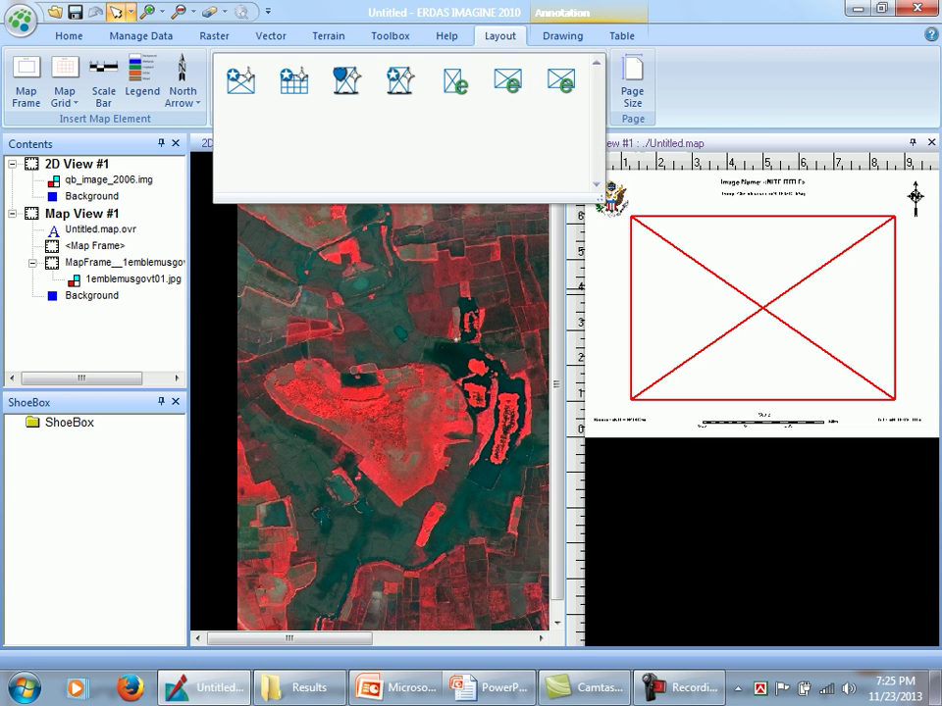
key(Escape)
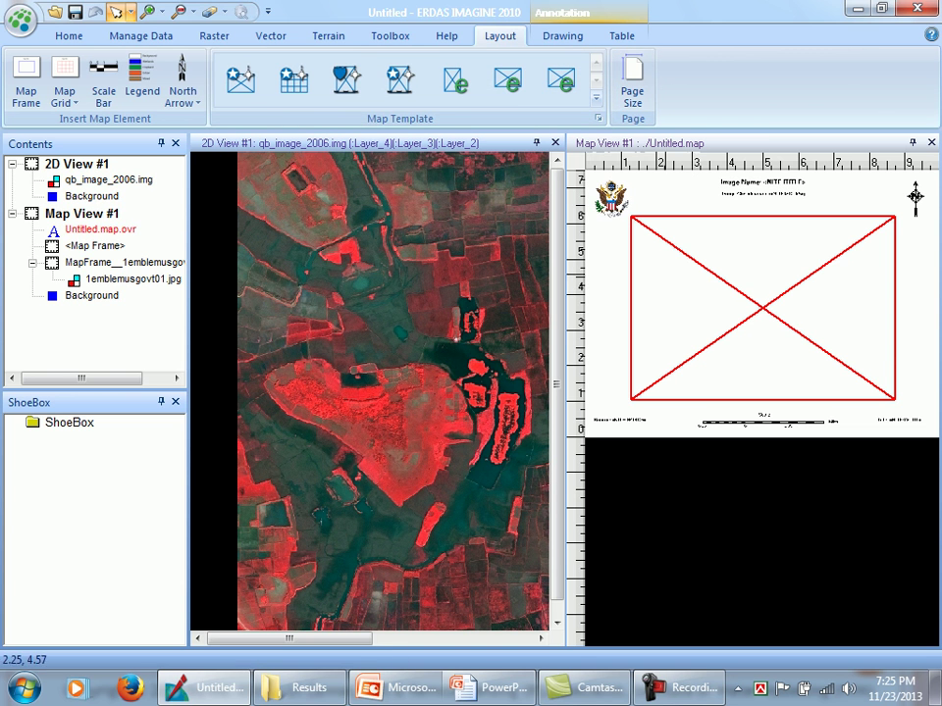
Select the large empty map frame of the template layout in the map view.
click(830, 242)
scroll(630, 266, down, 2)
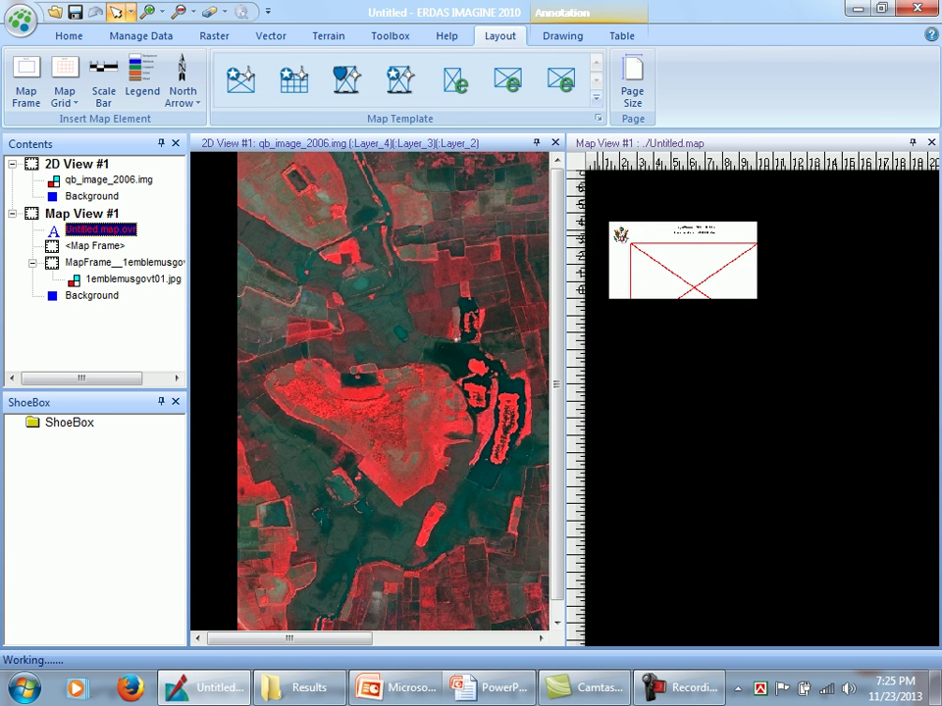
scroll(630, 270, up, 3)
click(667, 214)
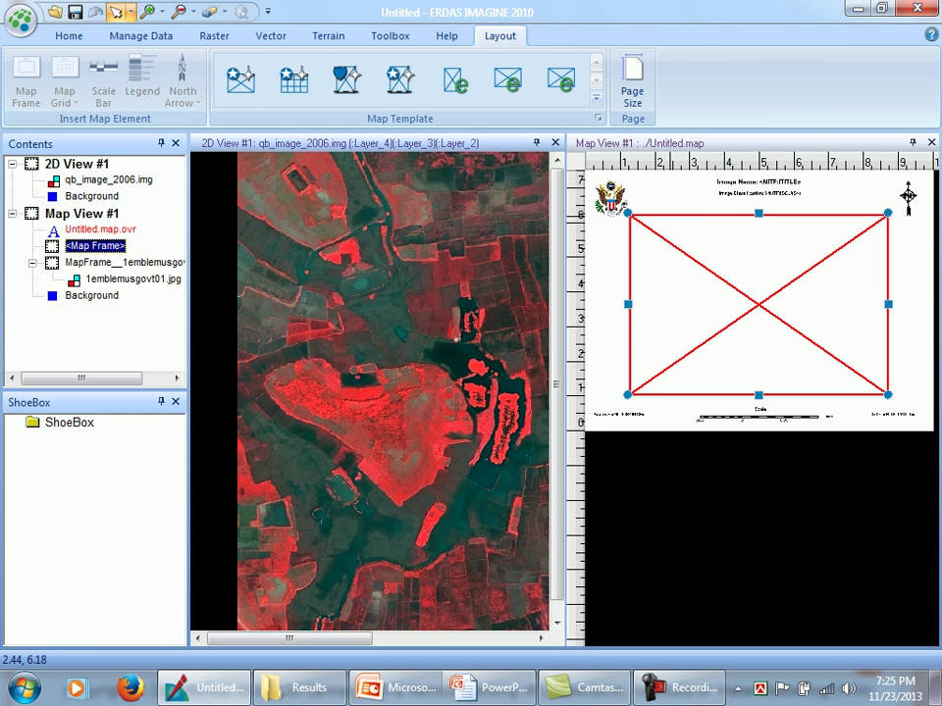
Delete the template's empty map frame, eagle emblem, image name title and image classification line from the map view.
key(Delete)
key(Delete)
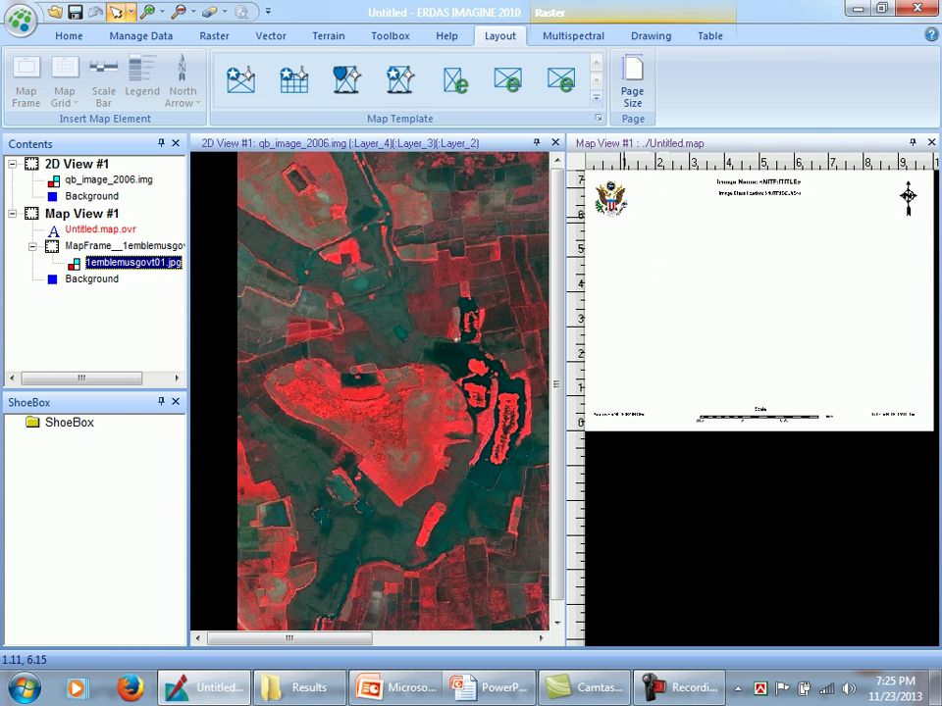
key(Delete)
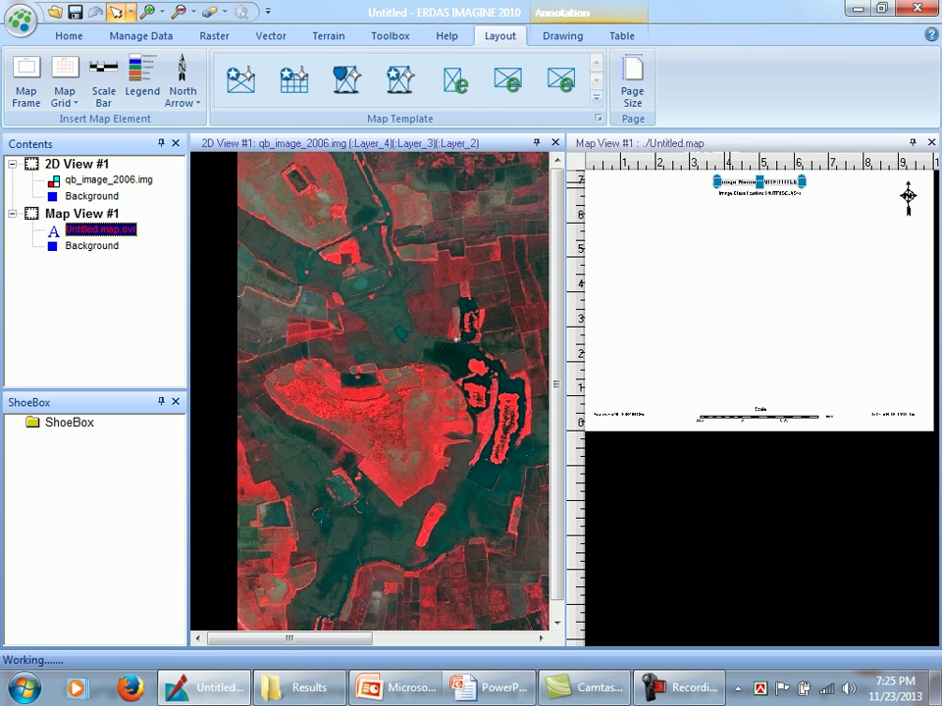
key(Delete)
click(760, 193)
key(Delete)
Delete the template's north arrow, scale bar and both small footer texts to leave the map page blank.
click(911, 191)
key(Delete)
click(727, 417)
key(Delete)
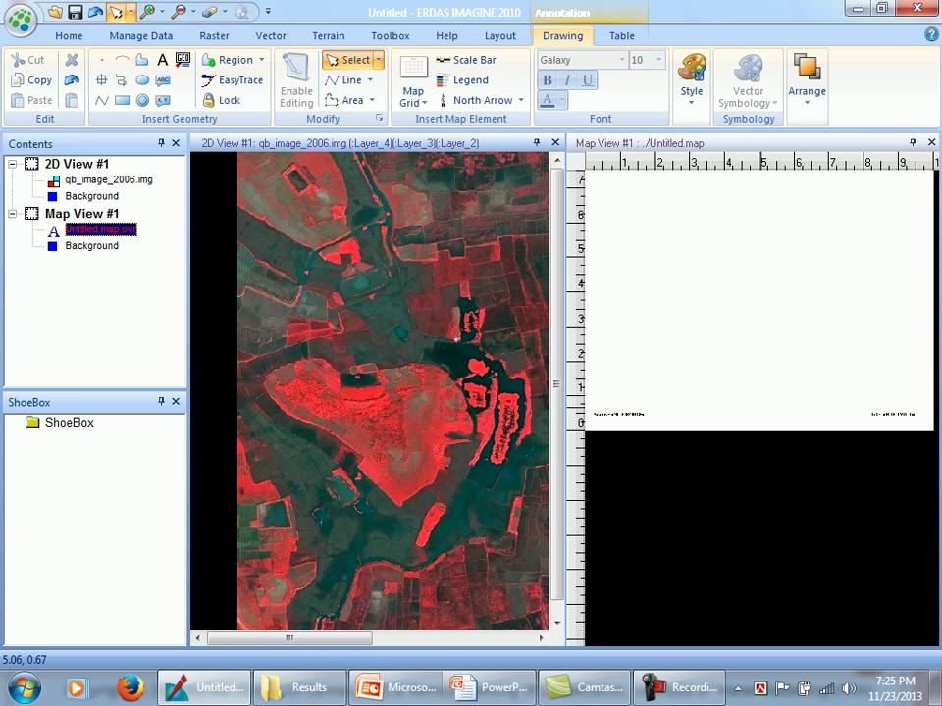
click(879, 412)
key(Delete)
click(610, 413)
key(Delete)
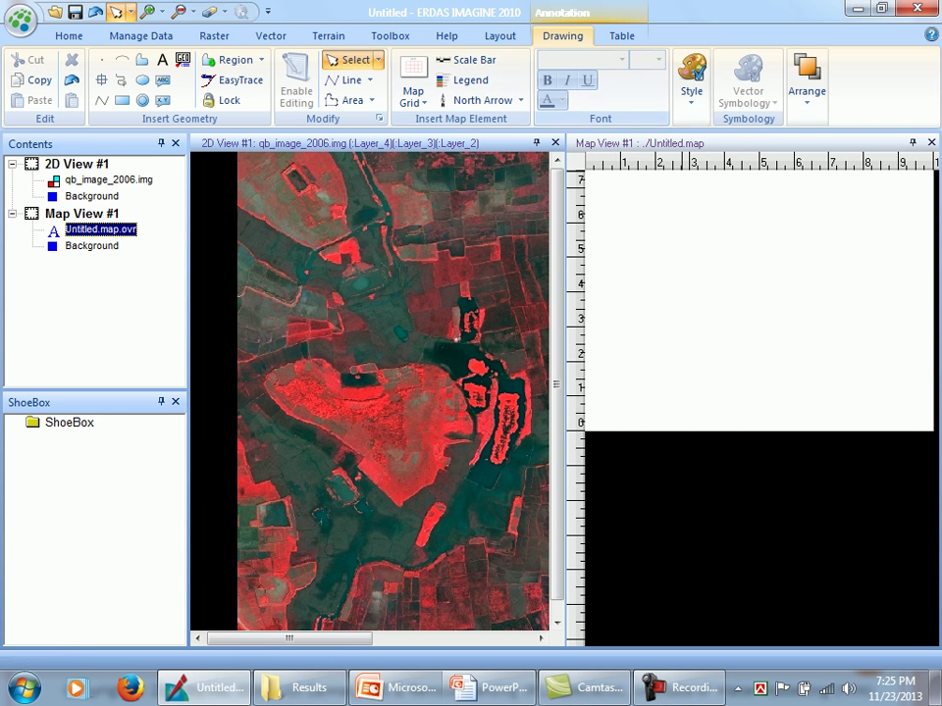
Set the map composition size to 8.27 inches wide and 11.69 inches high.
click(499, 35)
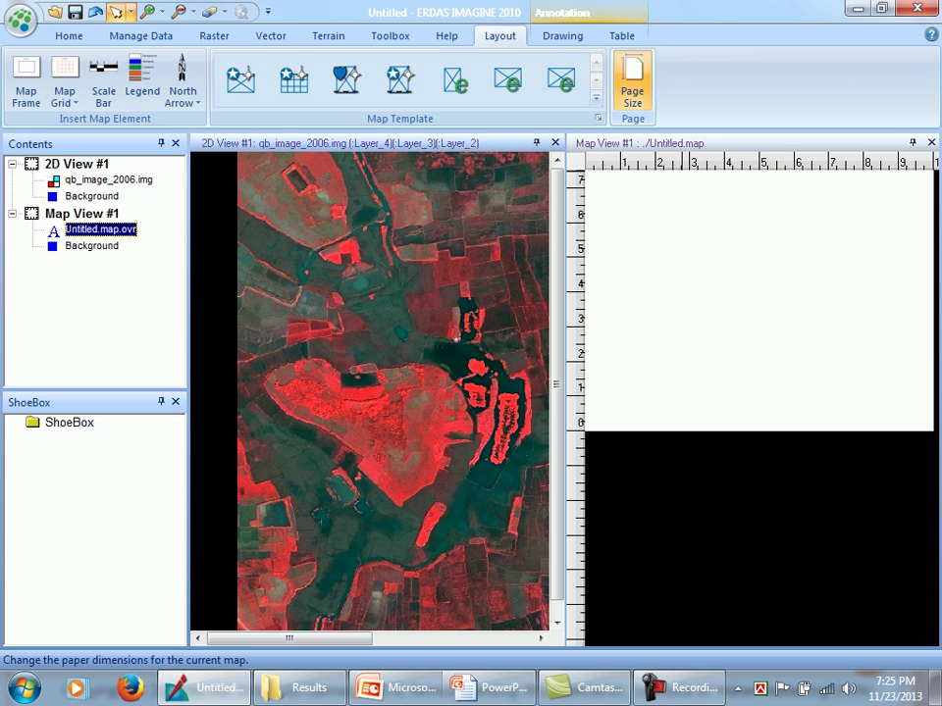
click(632, 90)
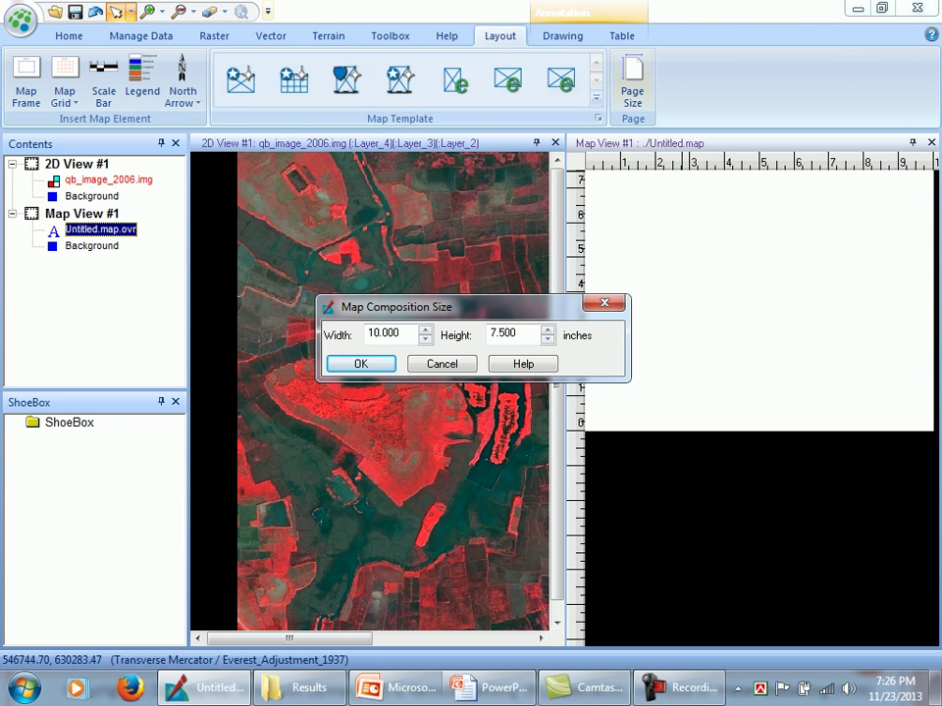
drag(412, 307, 459, 274)
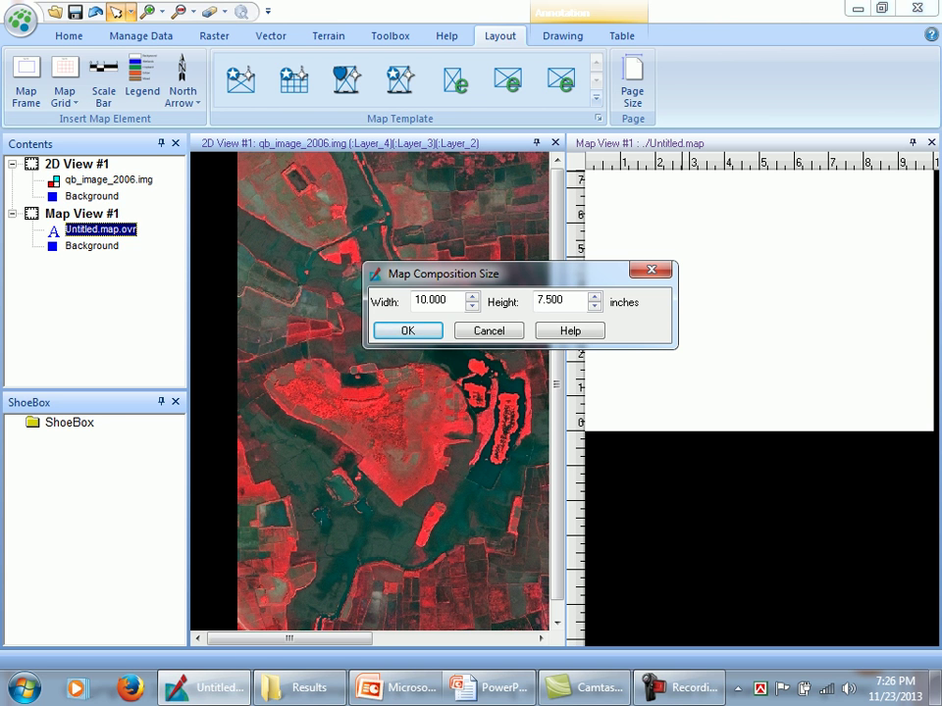
drag(449, 301, 410, 300)
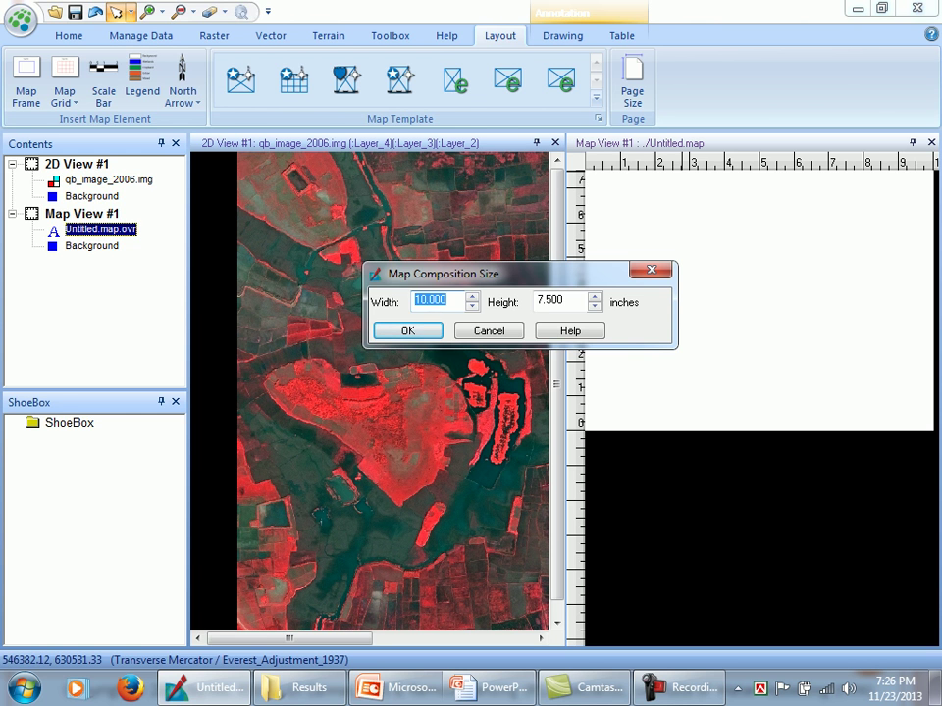
text(8.27)
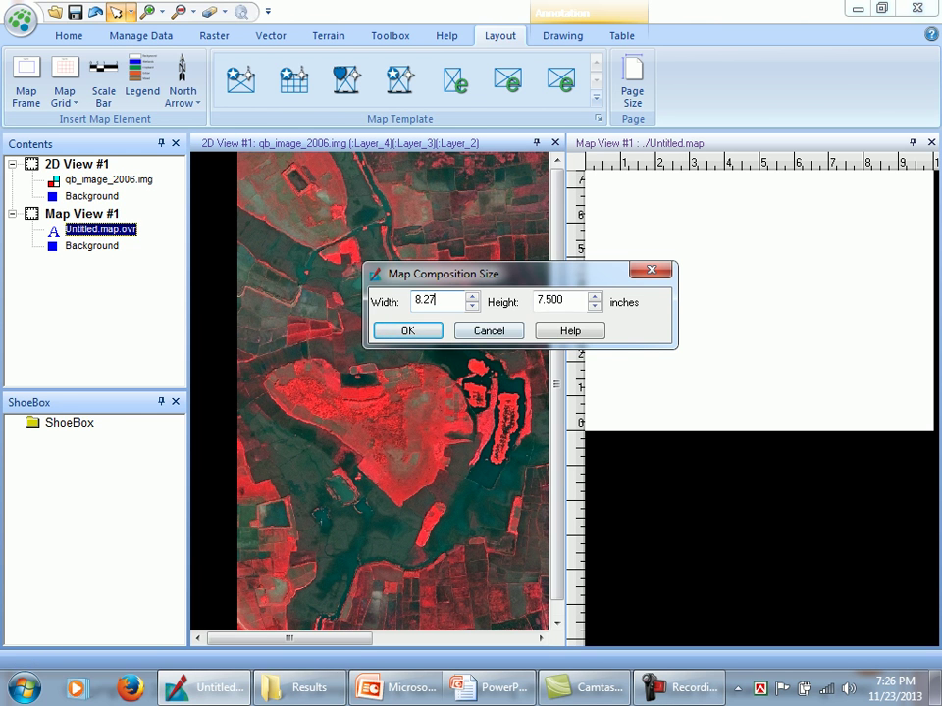
key(Tab)
text(11)
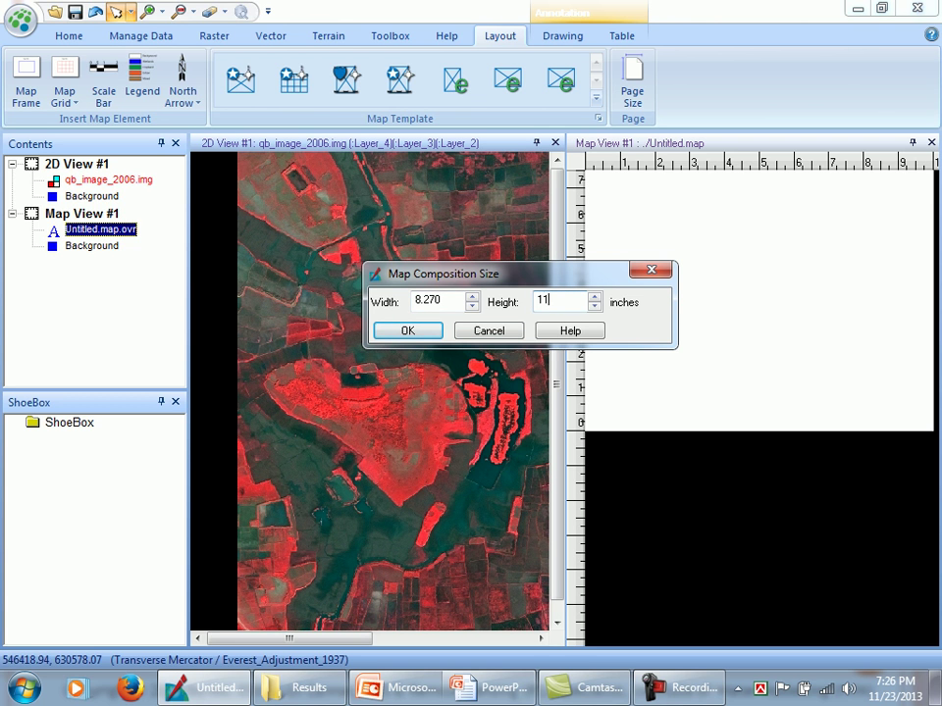
text(.69)
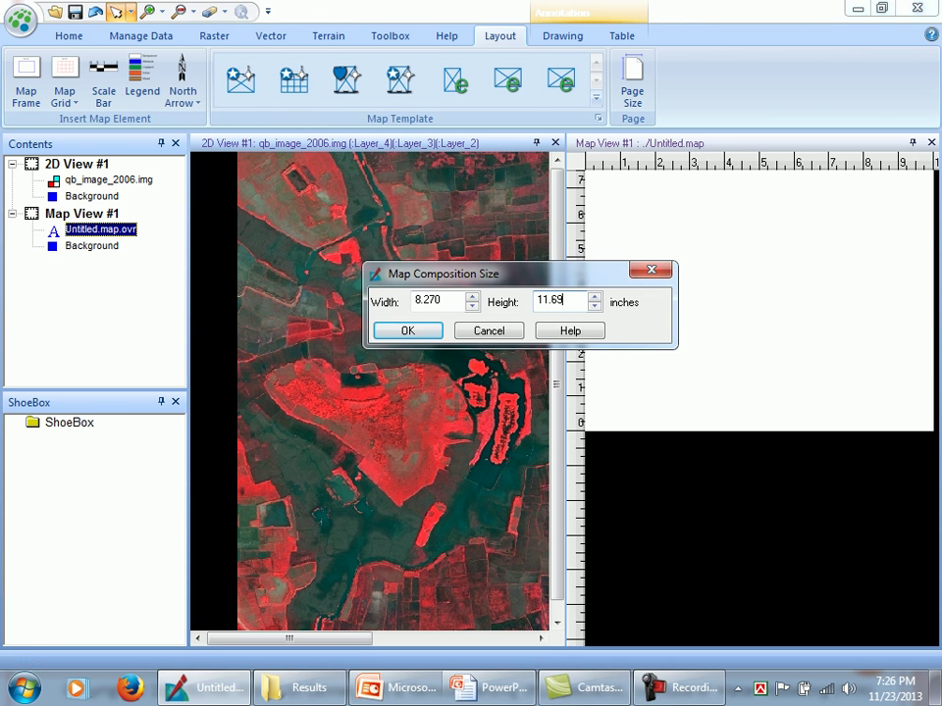
key(Return)
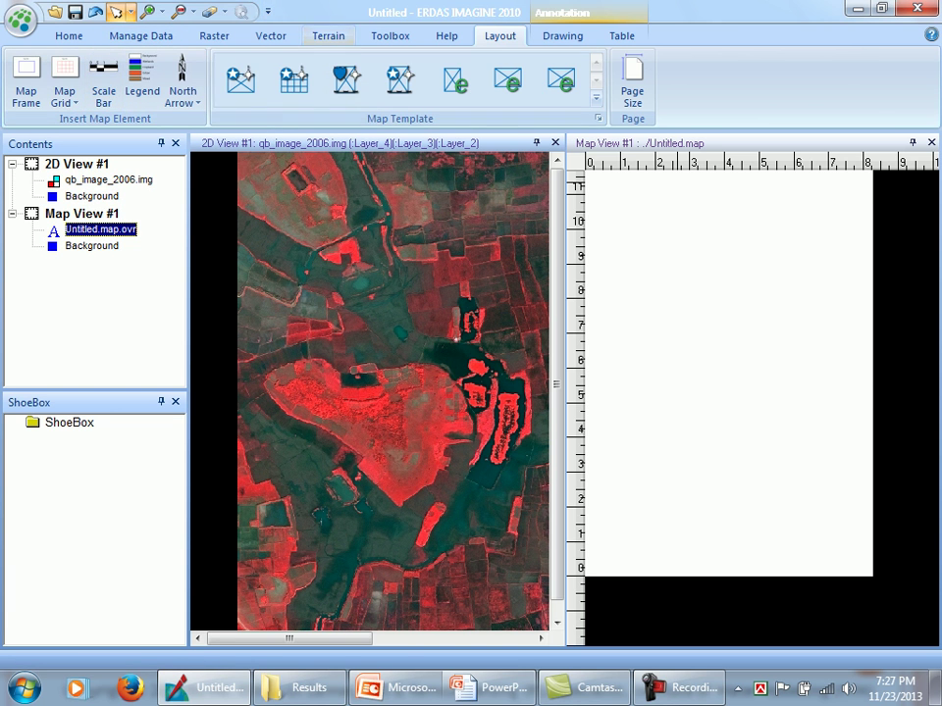
Draw a map frame about 6.51 by 7.34 inches on the page and take its data from the QuickBird image in 2D View #1.
click(26, 81)
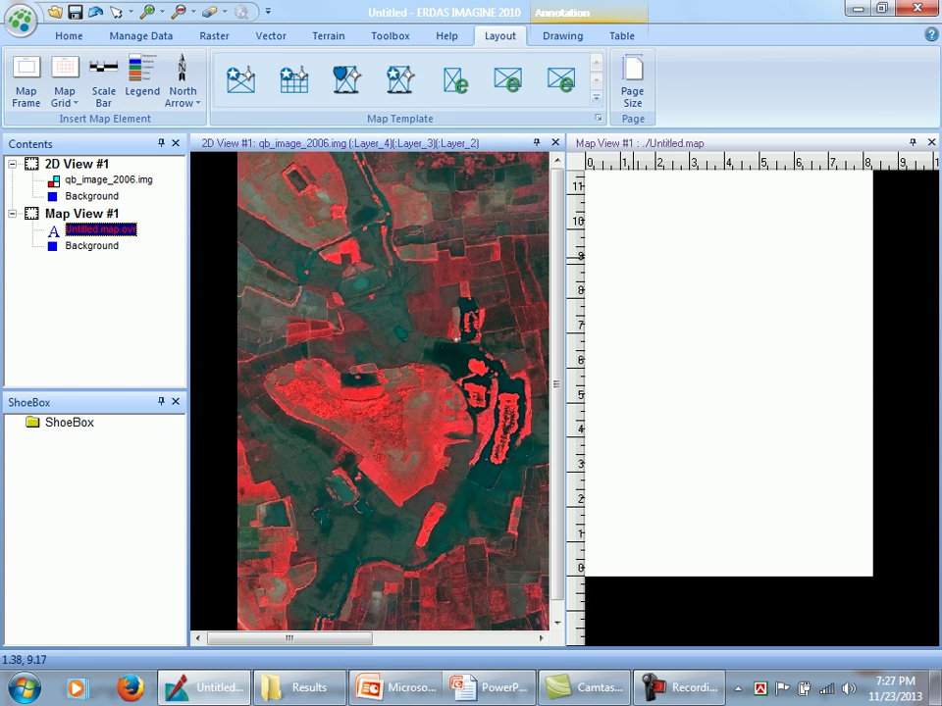
drag(616, 238, 841, 491)
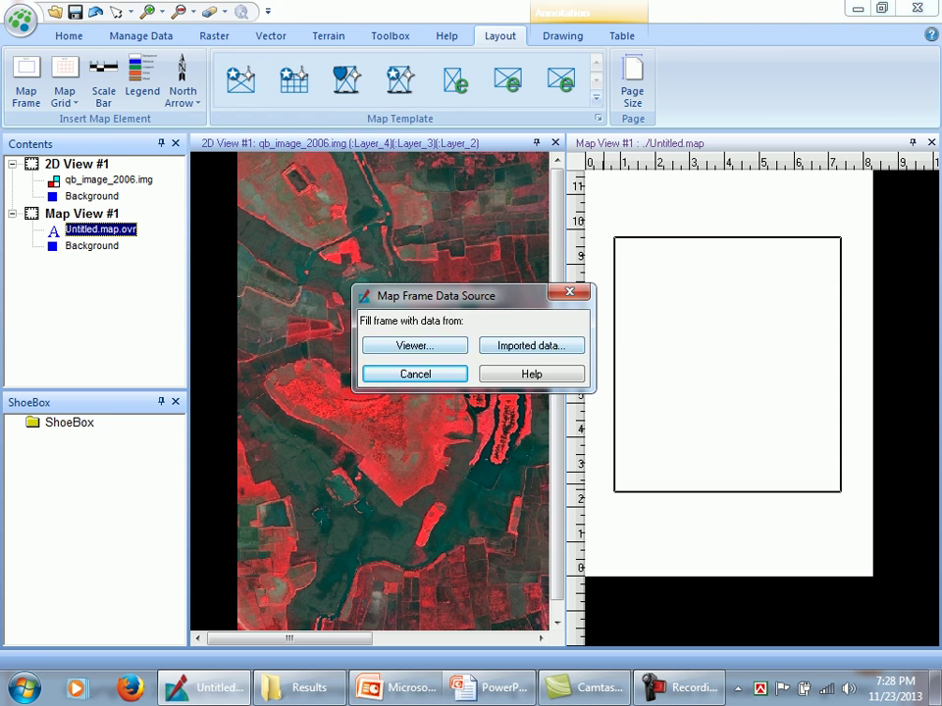
click(414, 345)
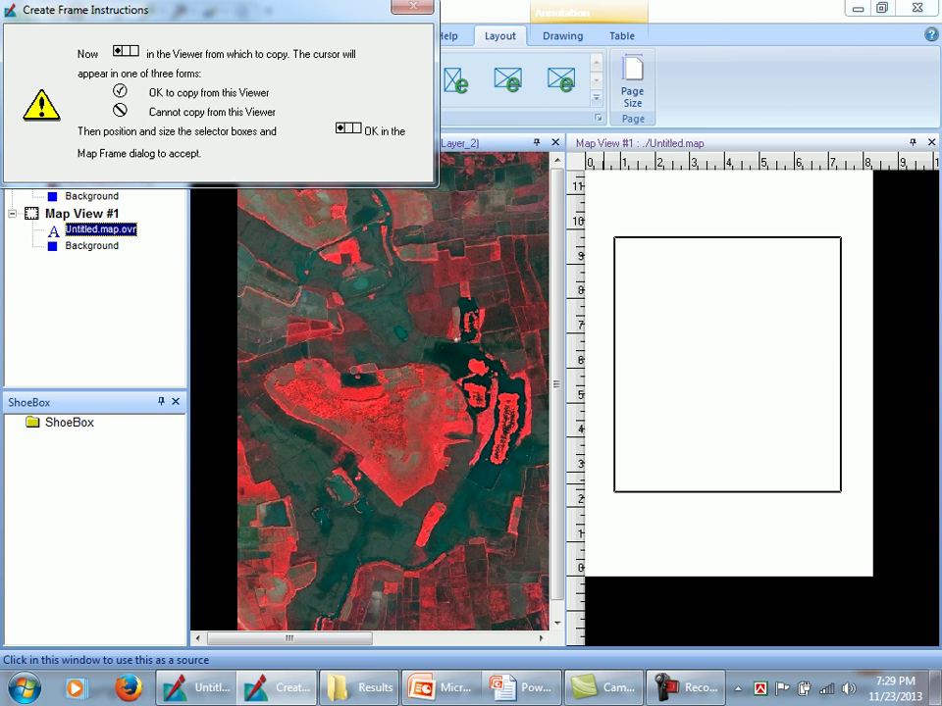
click(325, 294)
Move the source selector box over the western part of the QuickBird image in 2D View #1 and bring the Map Frame settings into full view.
drag(687, 261, 758, 132)
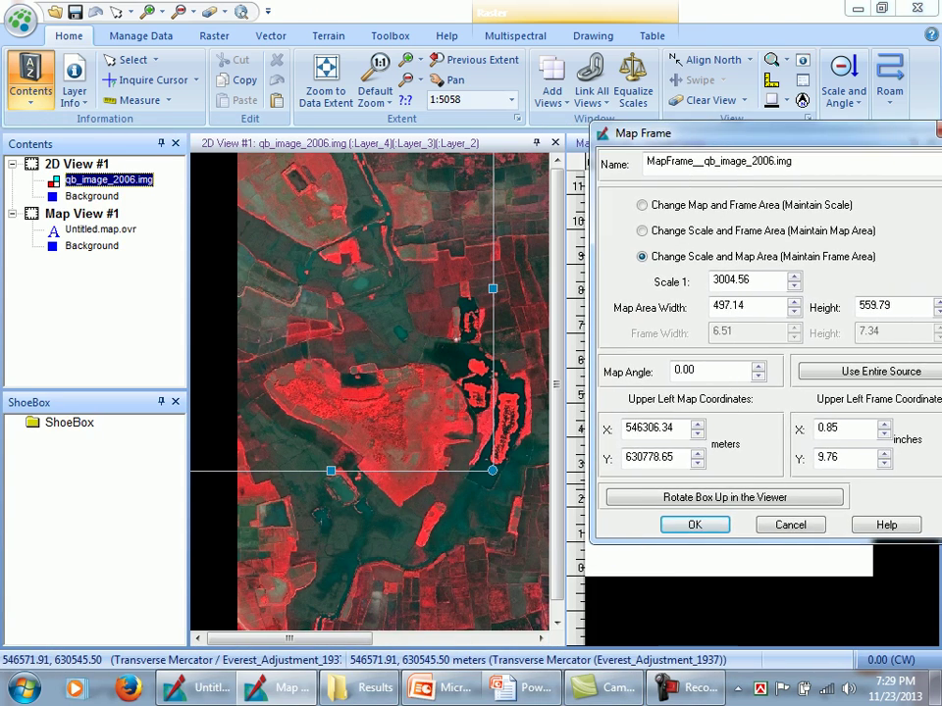
drag(356, 266, 397, 328)
scroll(379, 341, down, 4)
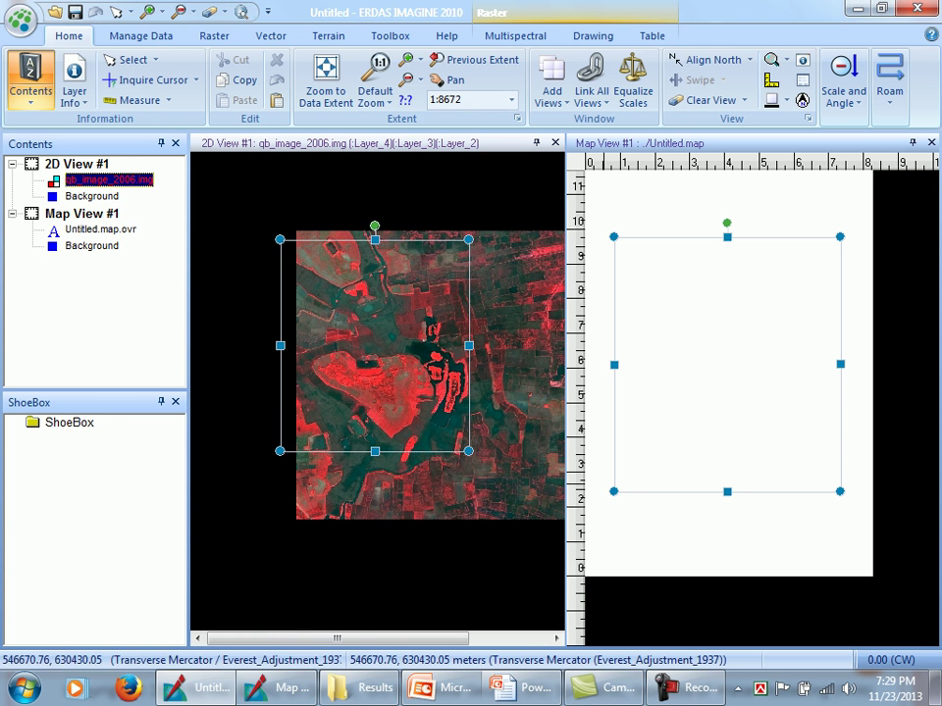
drag(493, 311, 421, 306)
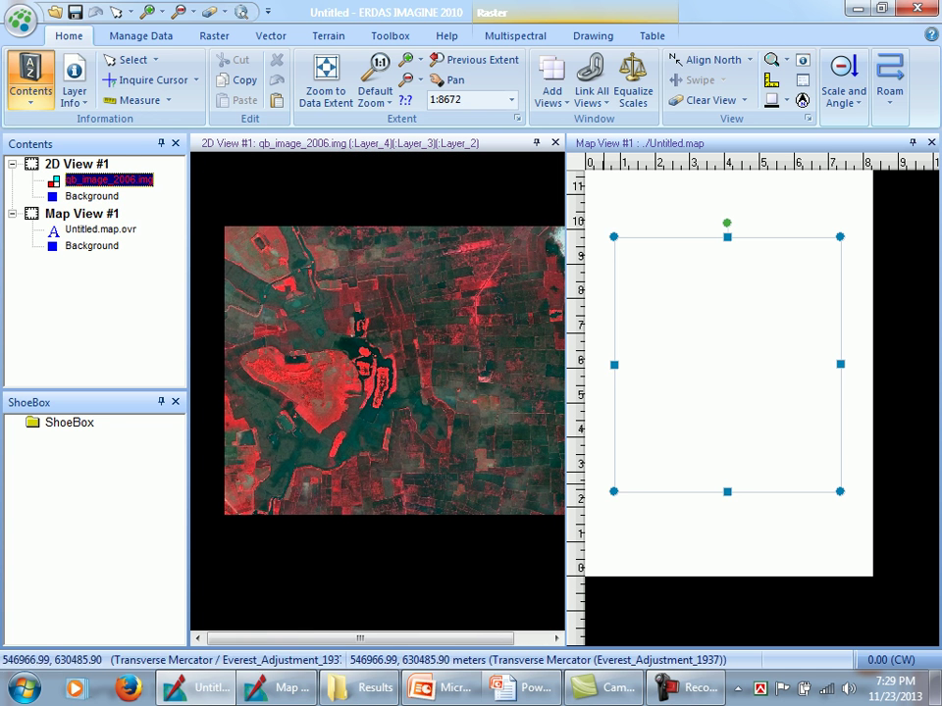
click(277, 688)
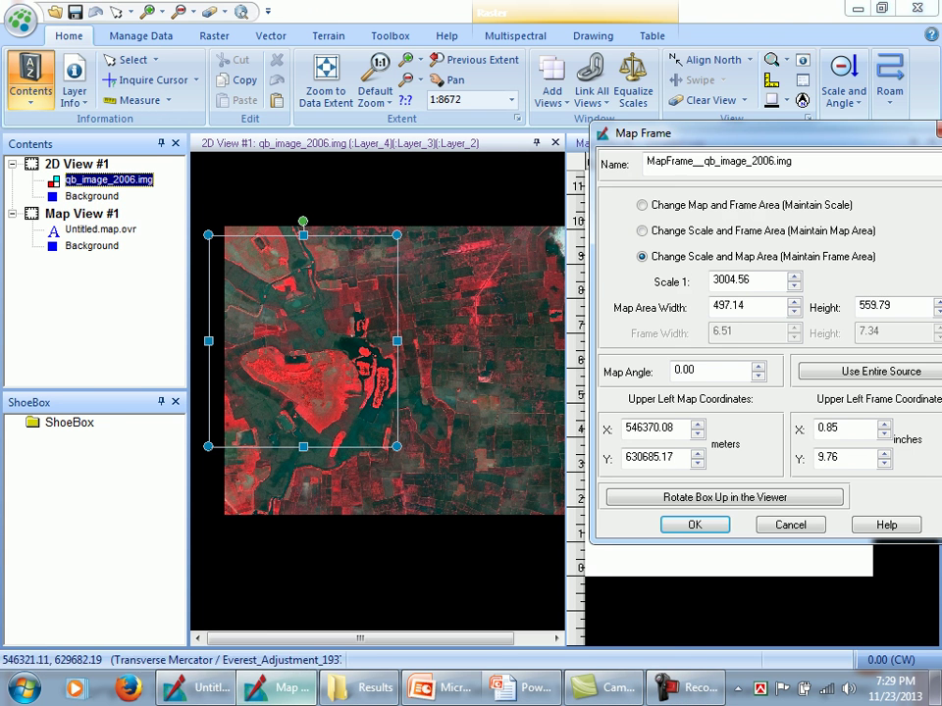
drag(692, 133, 591, 136)
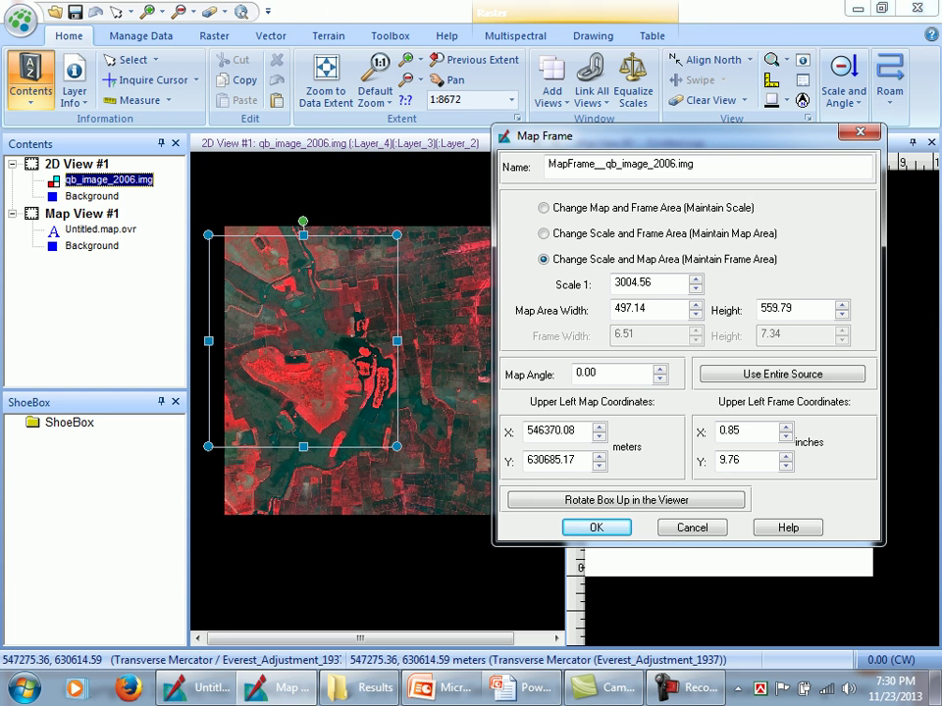
drag(667, 135, 577, 117)
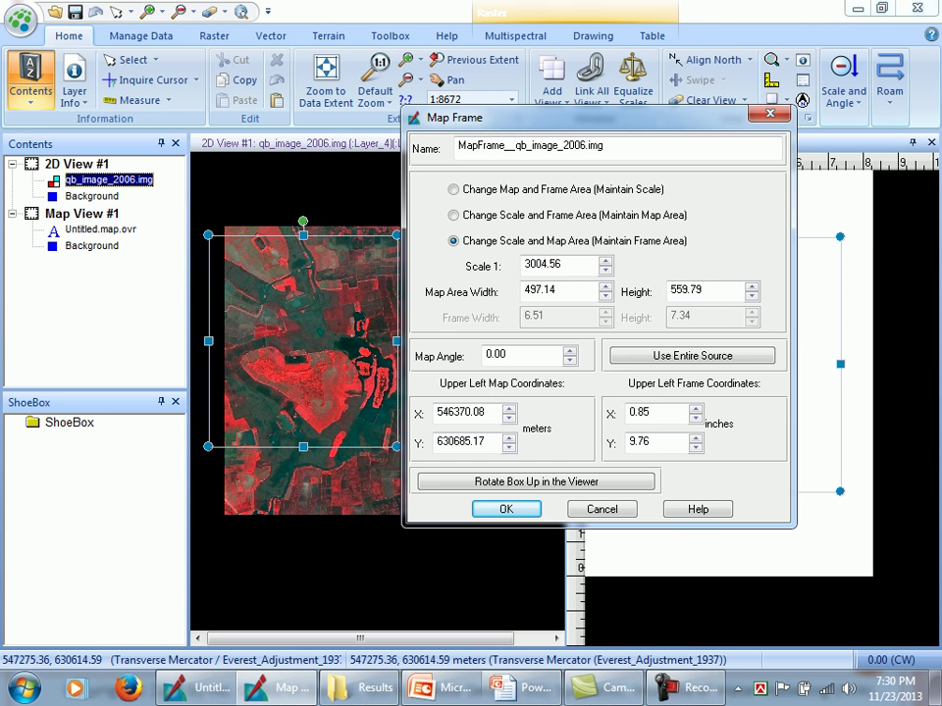
Examine the map frame's scale and map area values and compare the three modes for maintaining scale, map area or frame area.
double_click(541, 264)
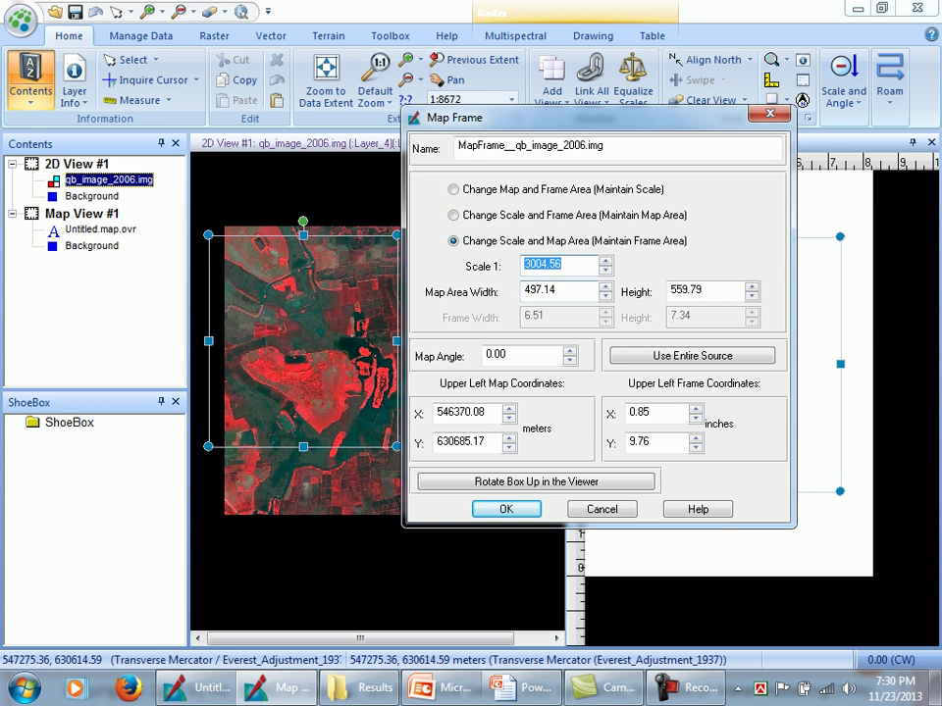
click(568, 291)
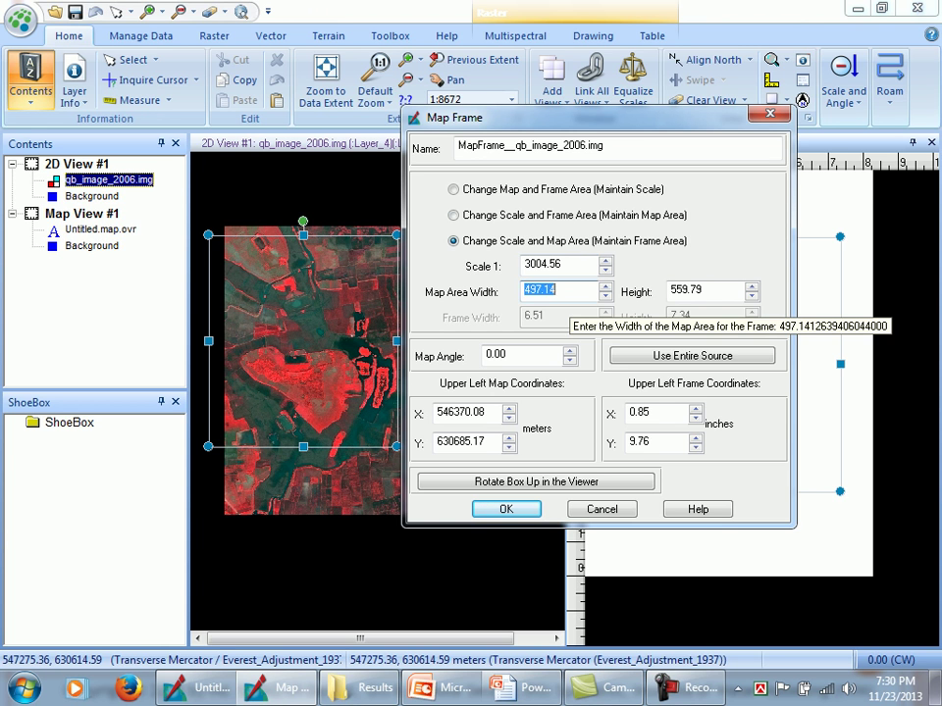
click(568, 292)
key(Tab)
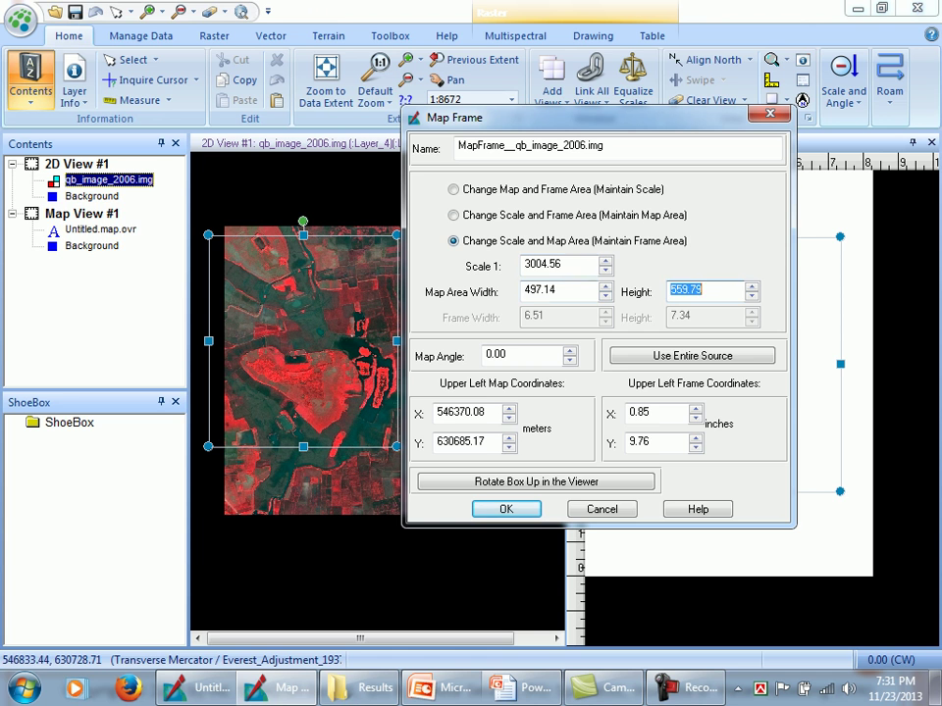
click(539, 291)
key(Tab)
key(shift+Tab)
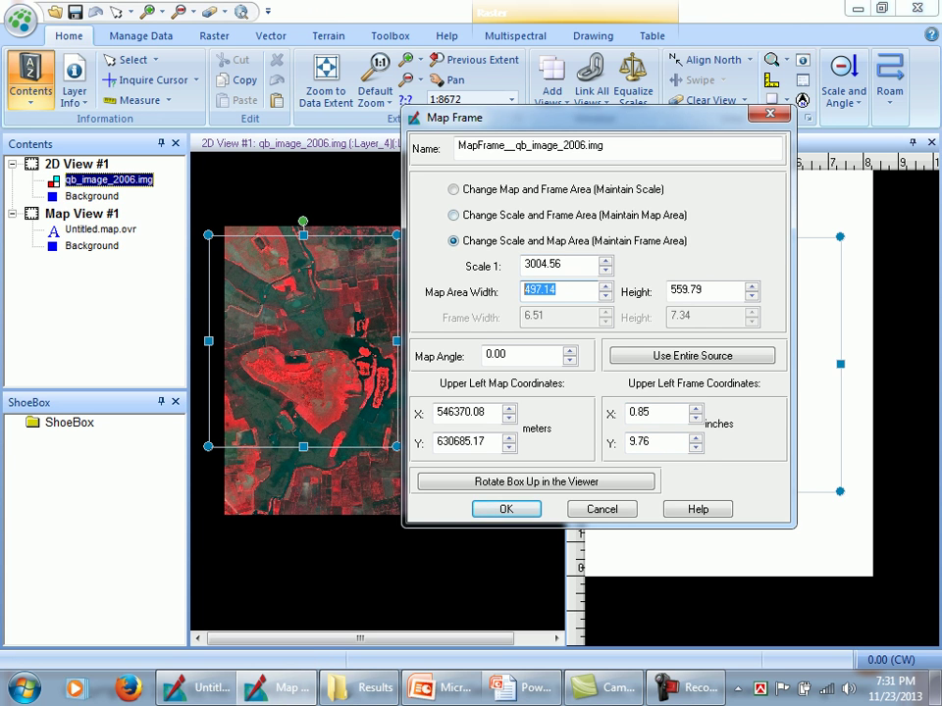
click(453, 189)
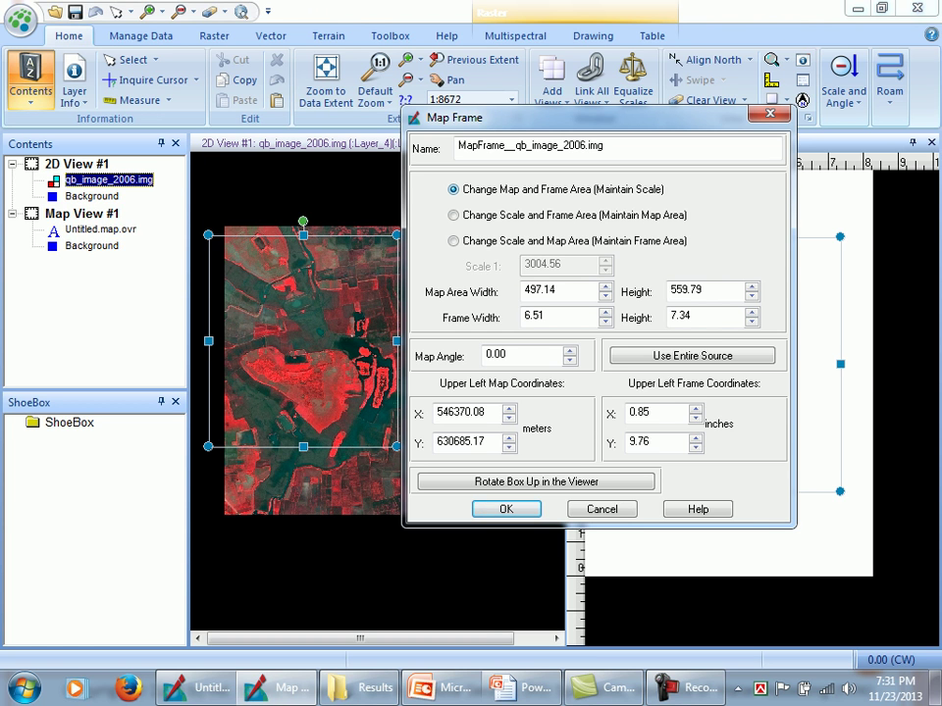
click(453, 215)
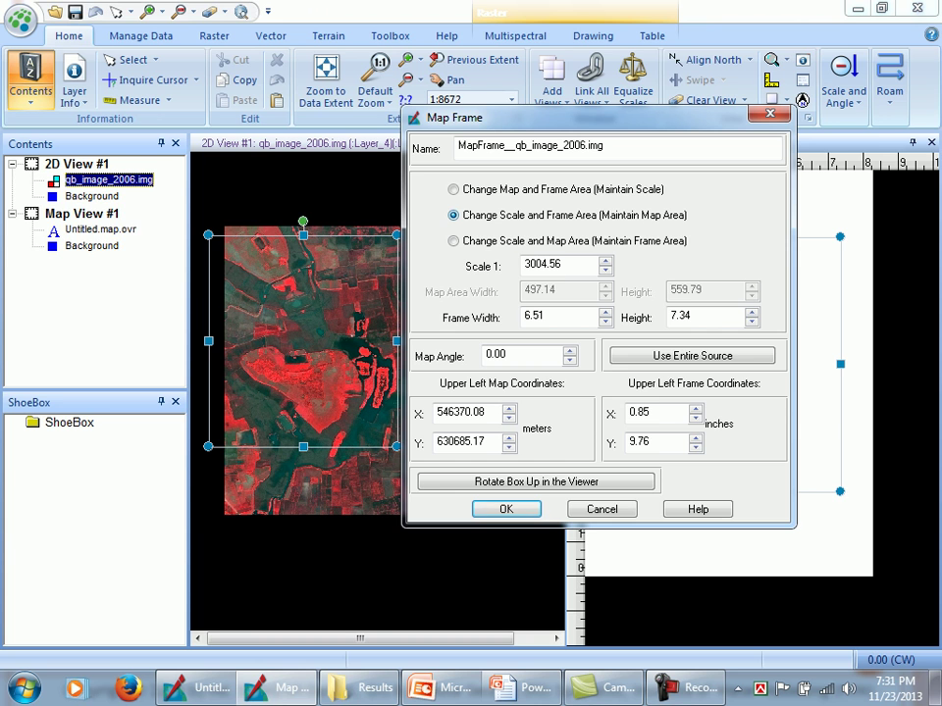
double_click(541, 264)
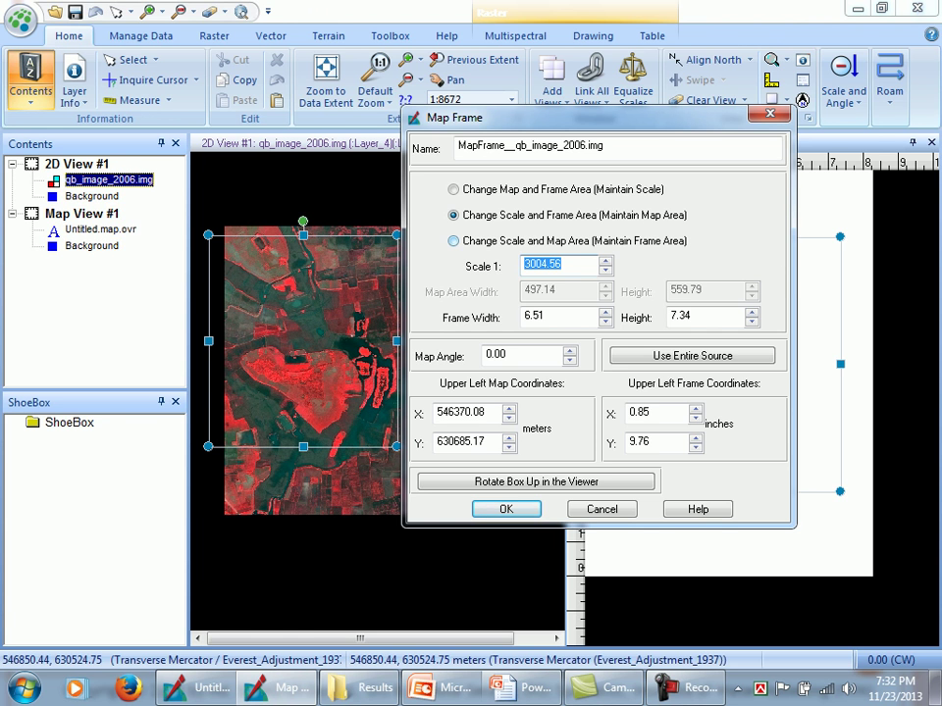
click(453, 240)
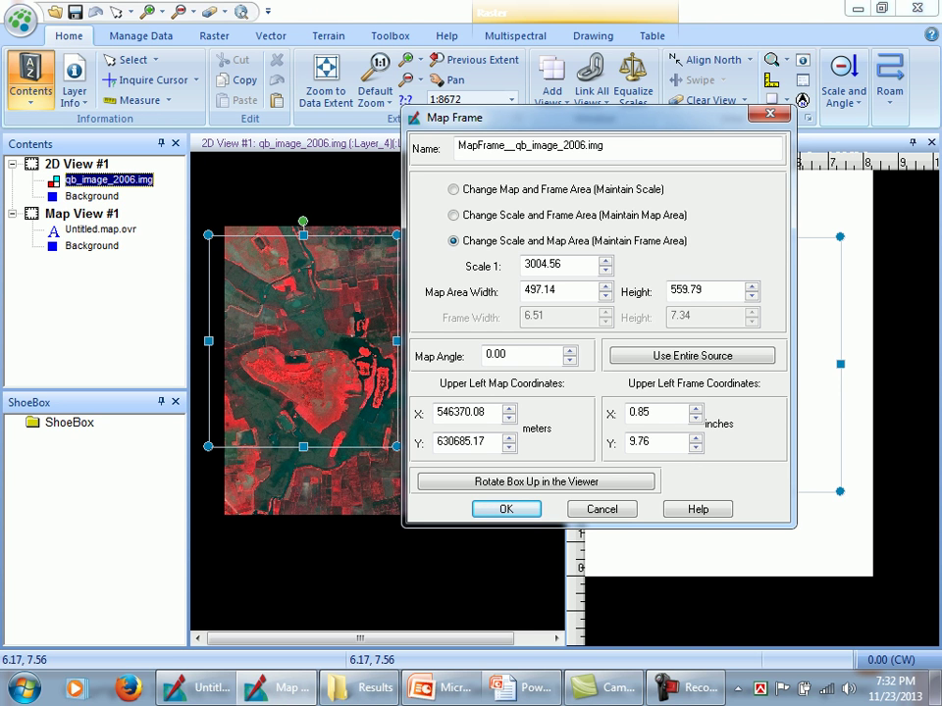
Use the entire source image for the map frame, choose Change Scale and Frame Area (Maintain Map Area), and create the frame.
click(692, 355)
click(453, 215)
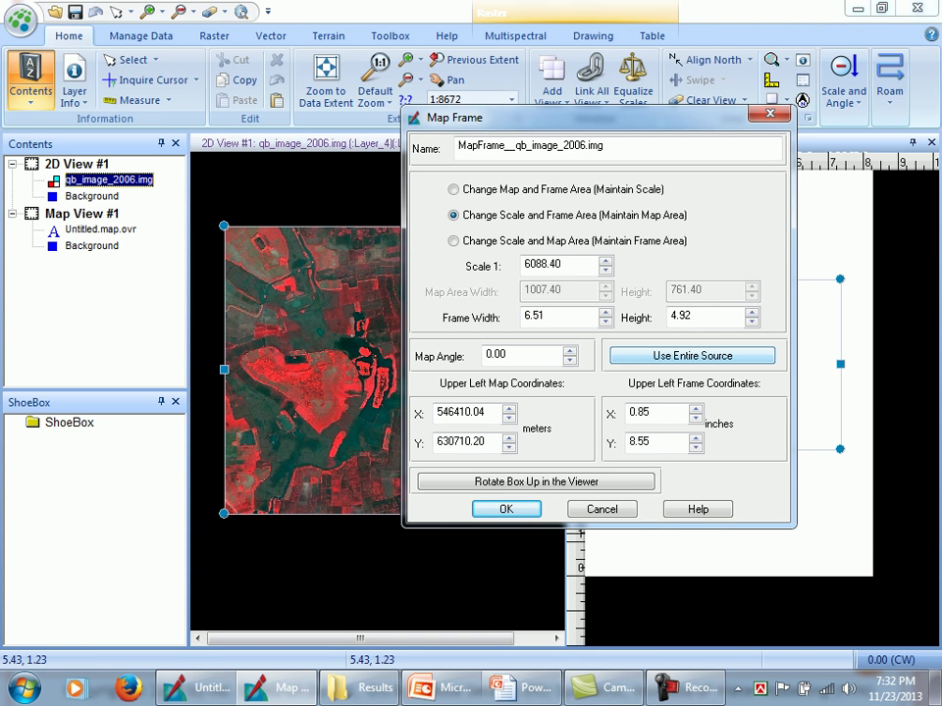
click(505, 508)
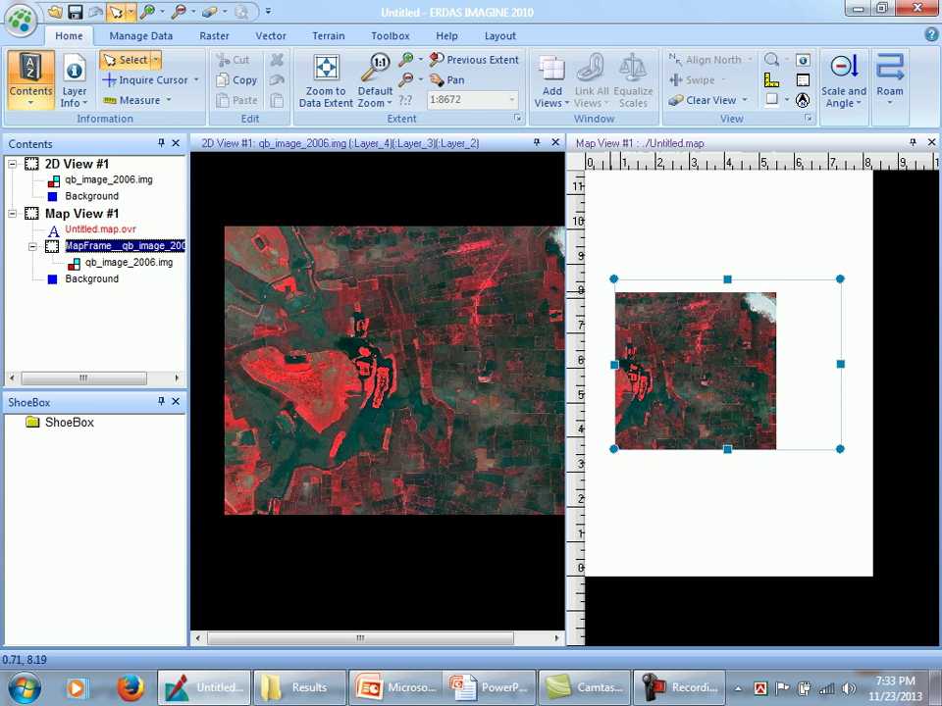
Reopen the map frame's settings, adjust the source selector box so the image fills the frame, and close the extra 2D view.
double_click(720, 392)
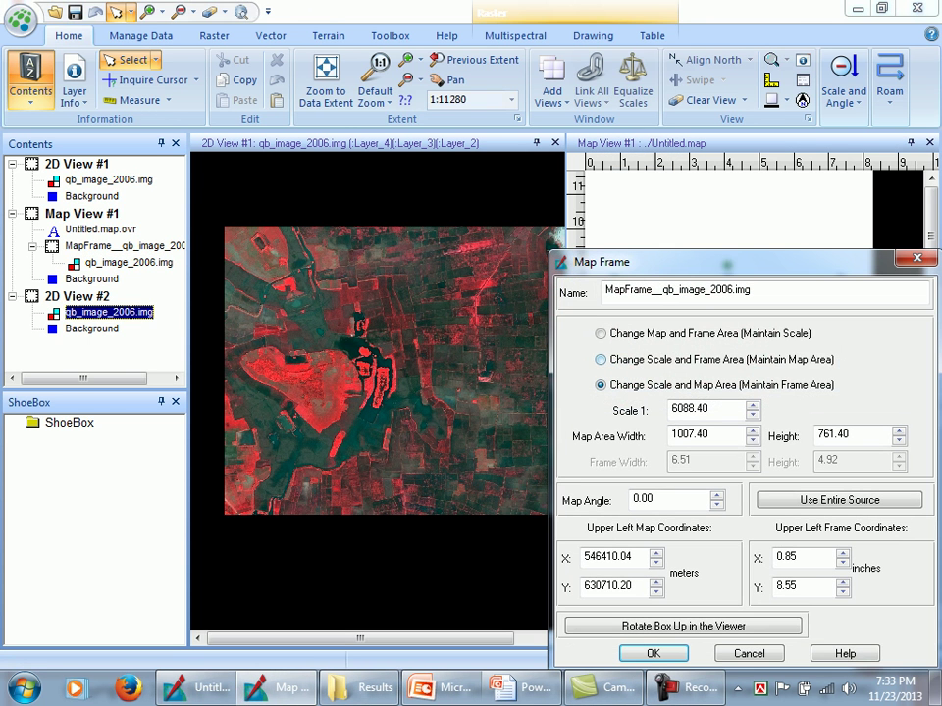
drag(687, 261, 228, 181)
key(Return)
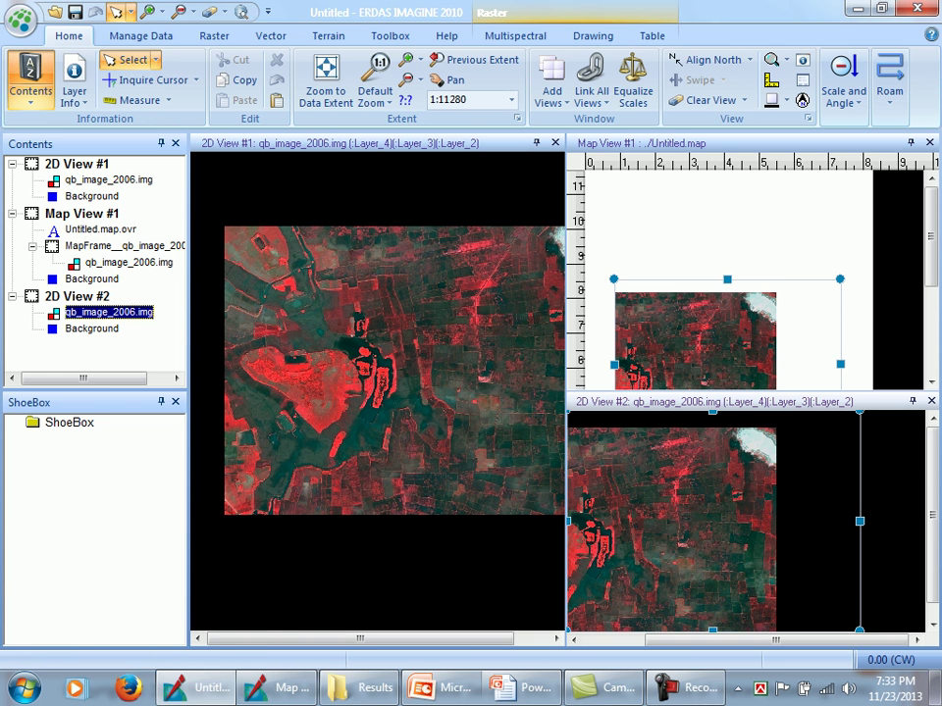
drag(859, 411, 841, 425)
drag(765, 426, 701, 428)
drag(775, 428, 755, 444)
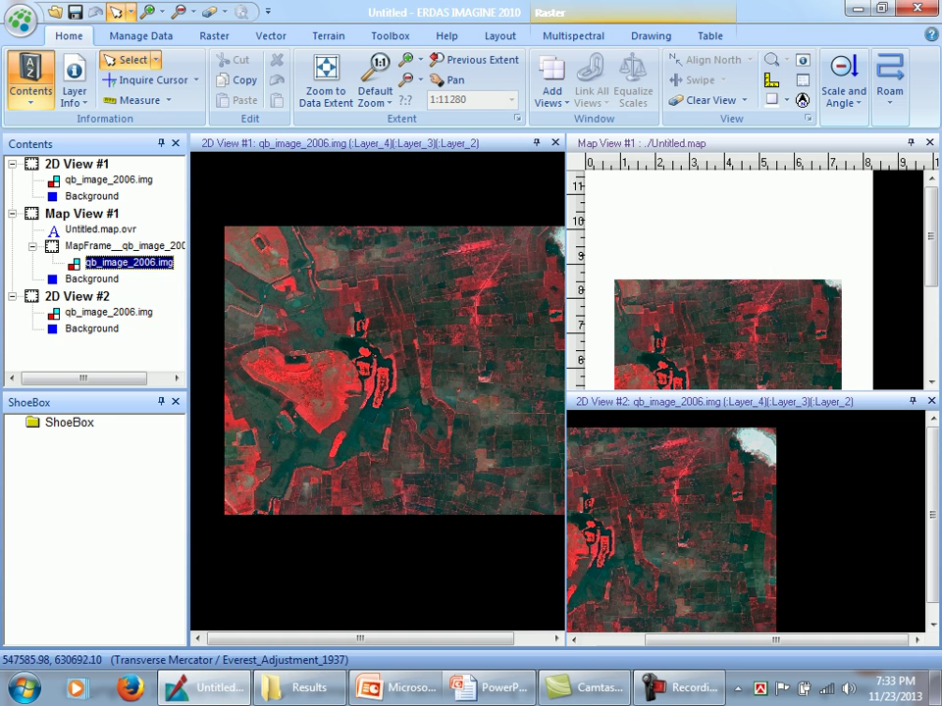
click(931, 402)
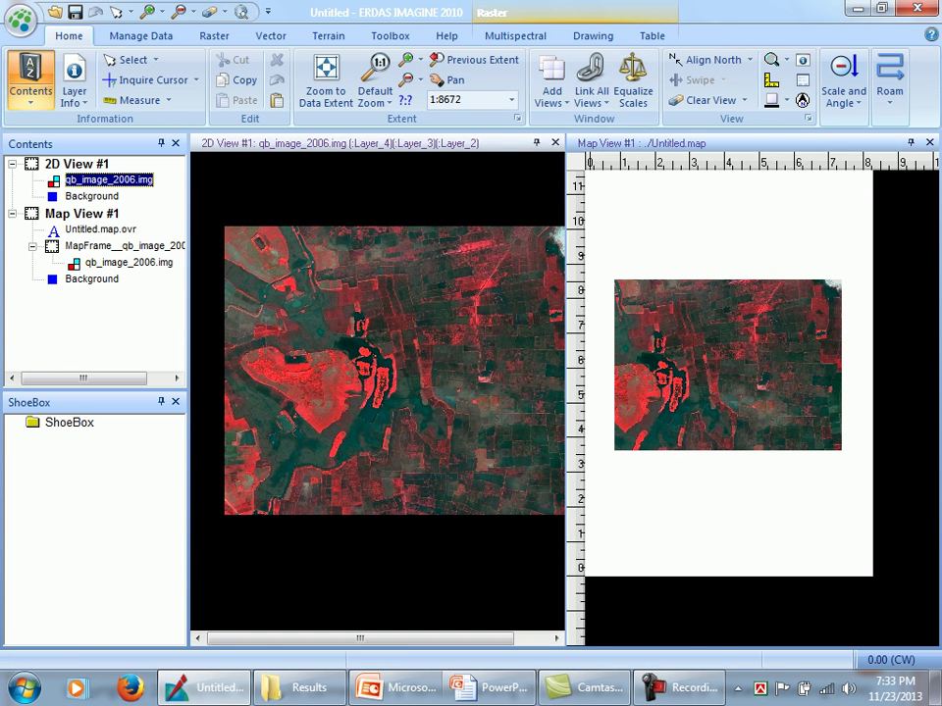
Close the separate 2D view, reopen the map frame's settings, accept them and select the frame on the page.
click(556, 142)
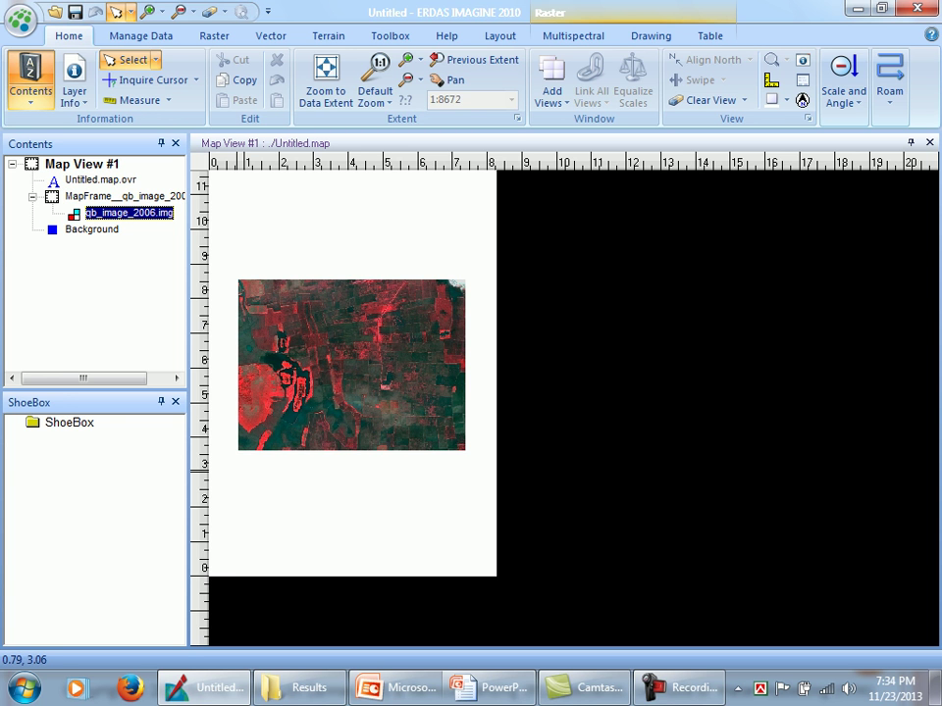
double_click(299, 365)
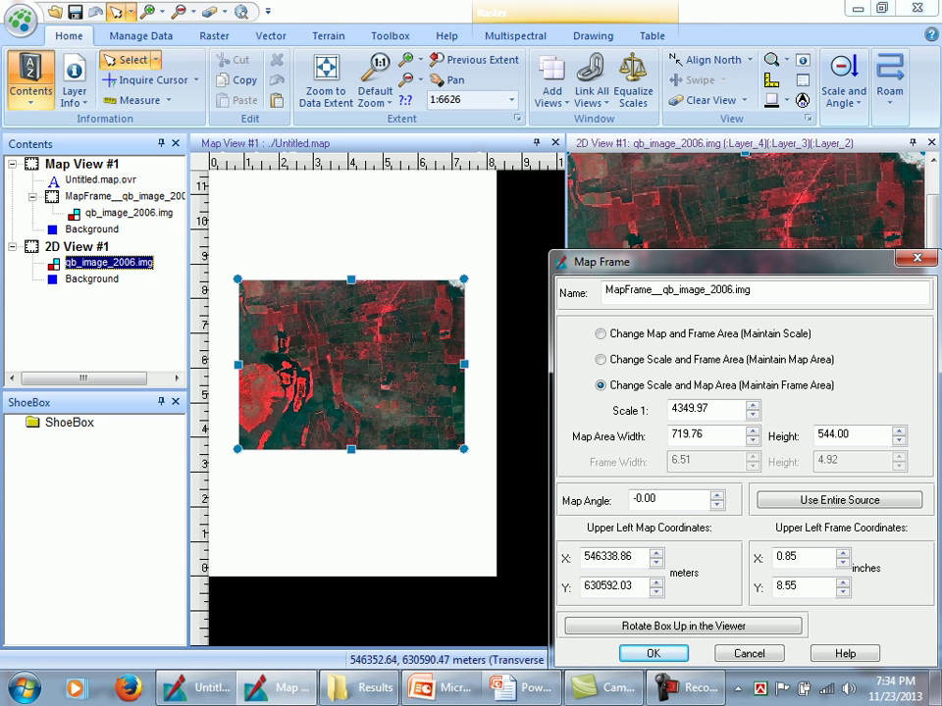
key(Return)
click(369, 504)
scroll(369, 502, up, 2)
scroll(369, 500, down, 2)
click(271, 355)
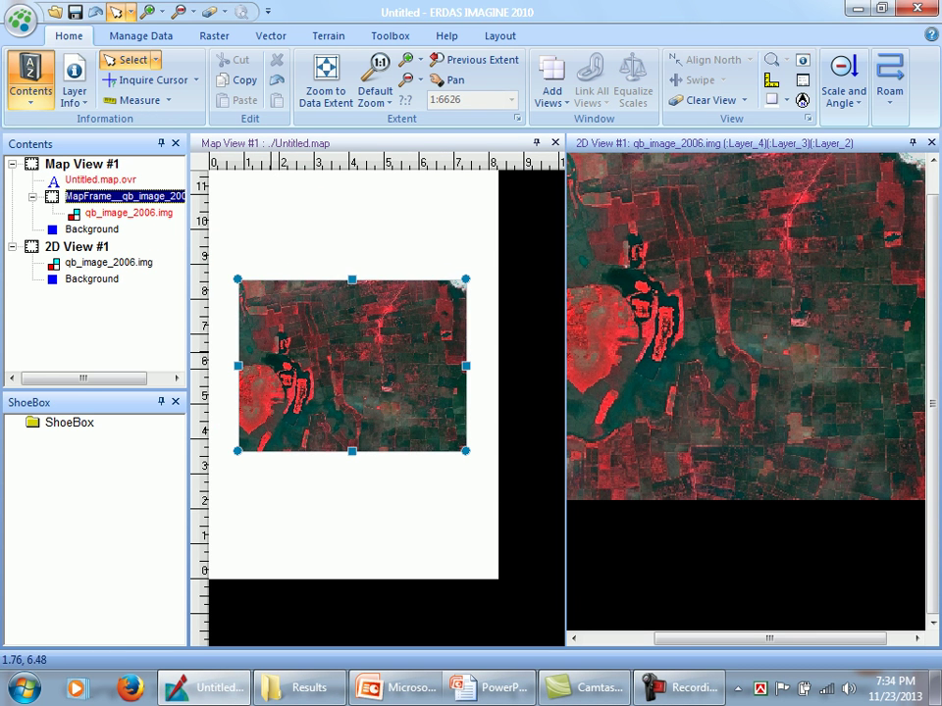
Extend the map frame upward to make it taller and reposition it within the page.
drag(352, 279, 352, 204)
drag(317, 316, 306, 350)
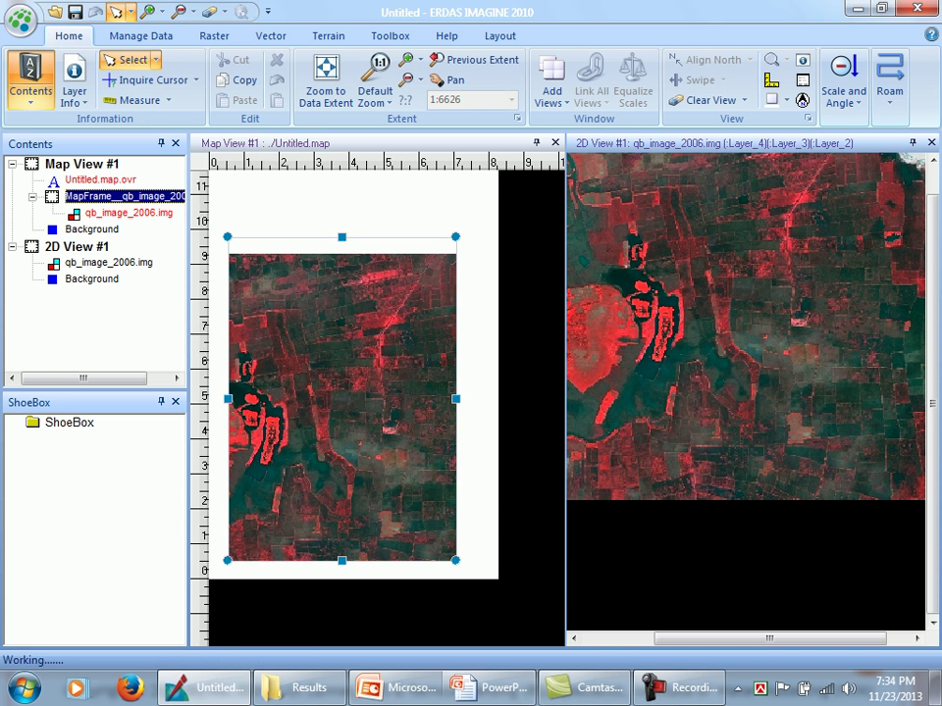
drag(356, 295, 355, 276)
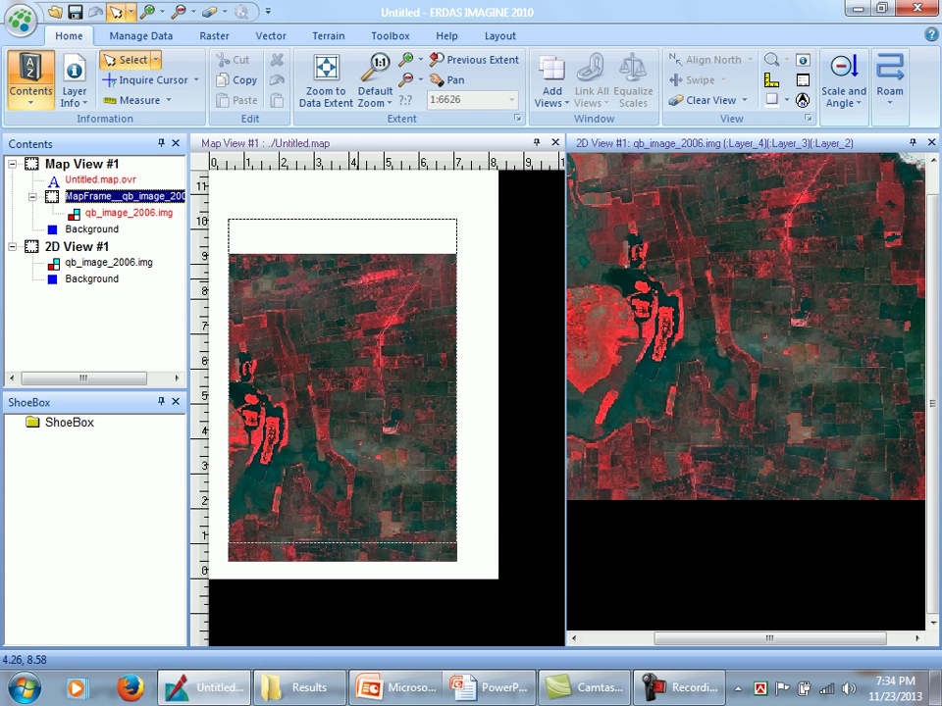
click(471, 306)
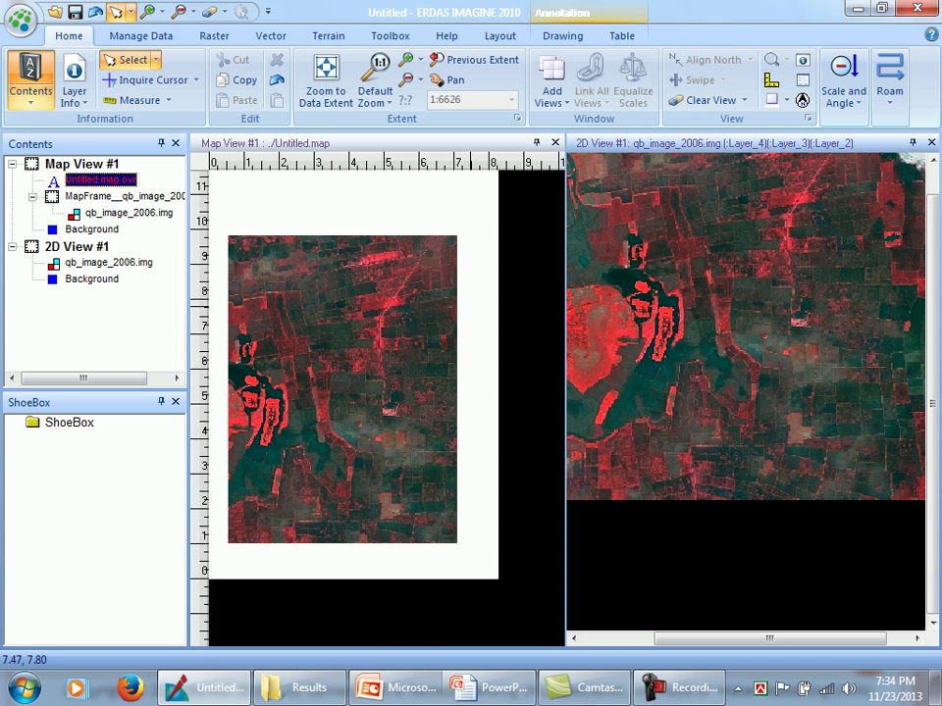
click(412, 284)
click(500, 35)
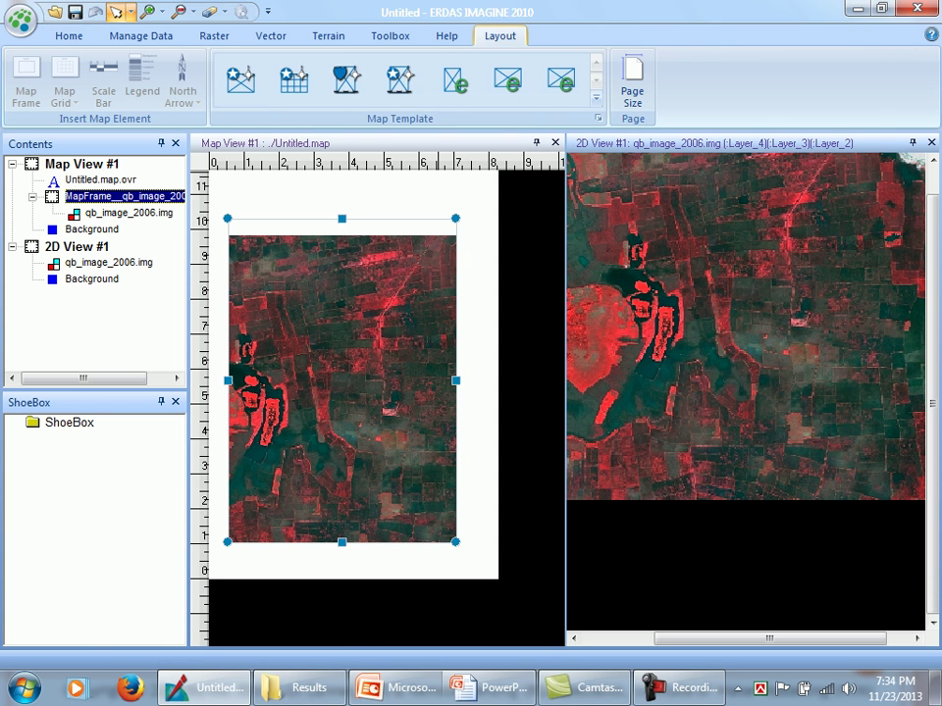
click(100, 179)
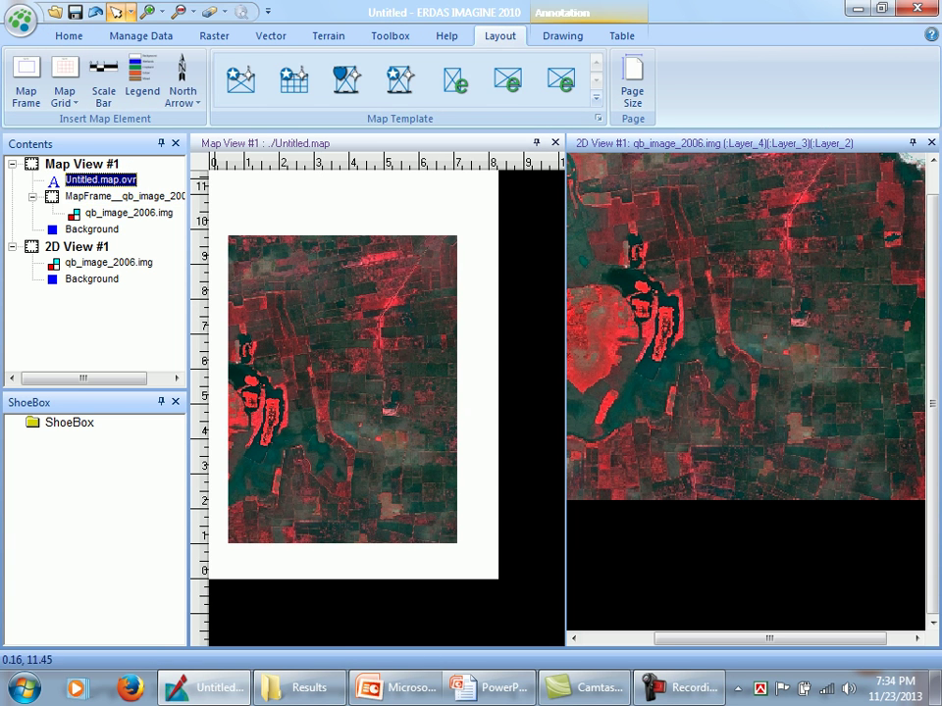
click(65, 98)
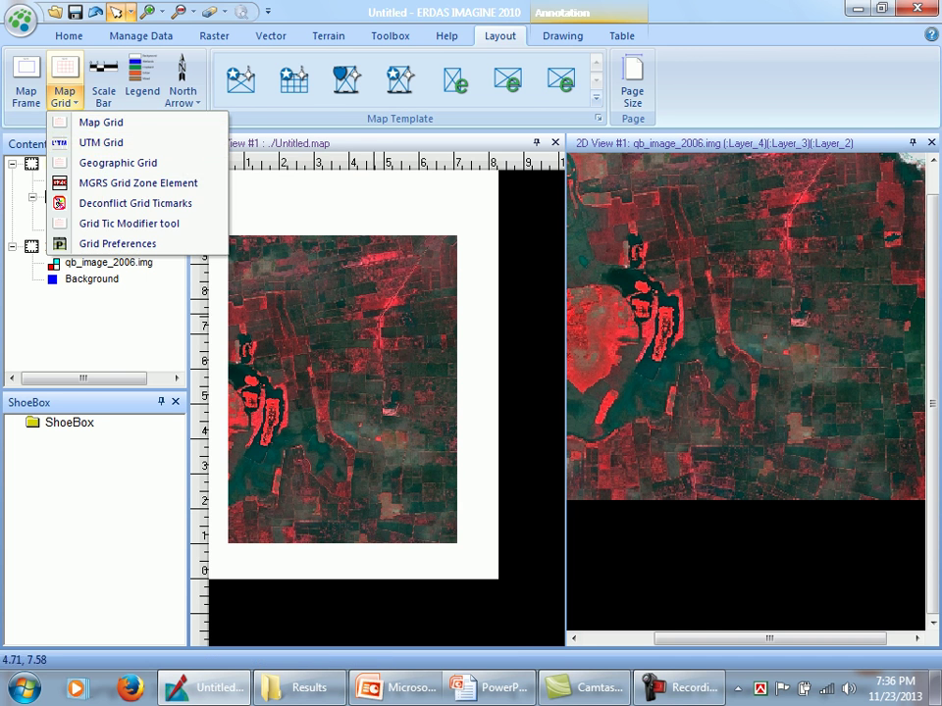
Delete the existing map frame from the map composition.
click(343, 328)
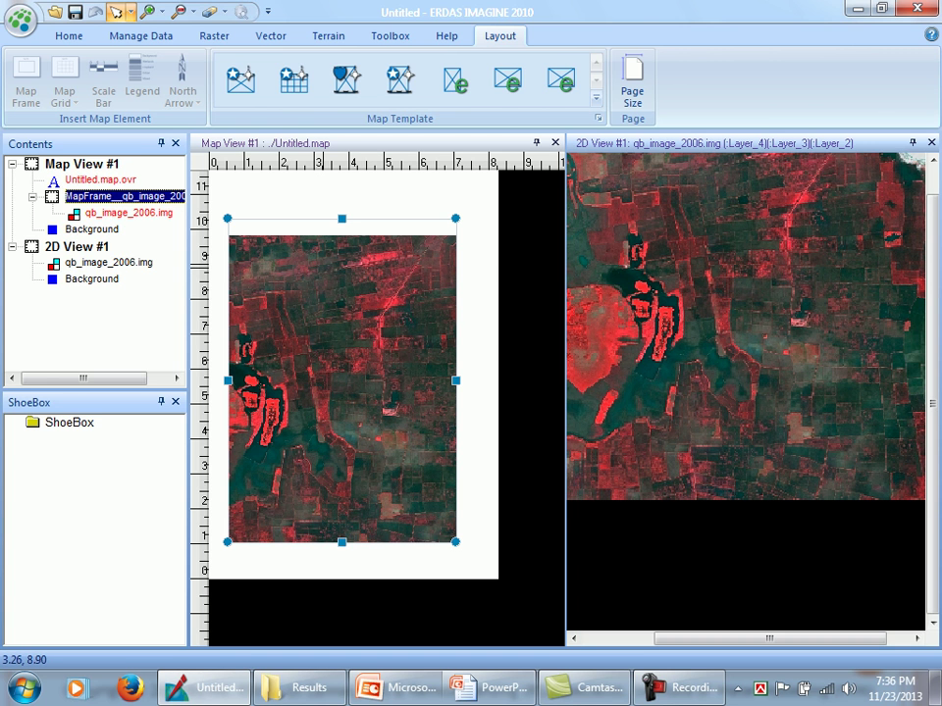
right_click(325, 267)
click(404, 335)
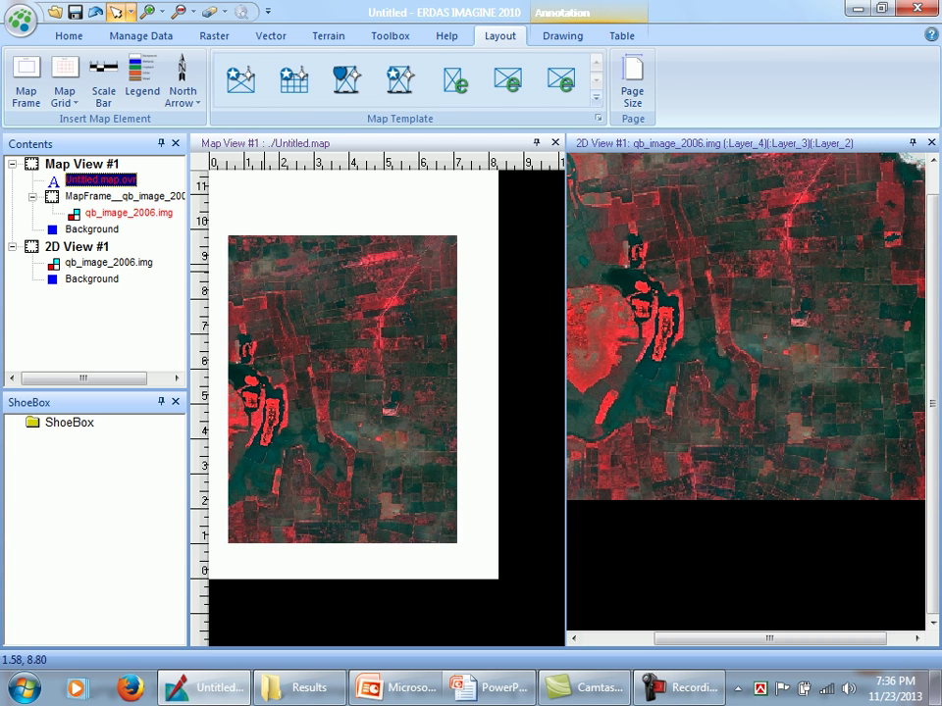
key(Delete)
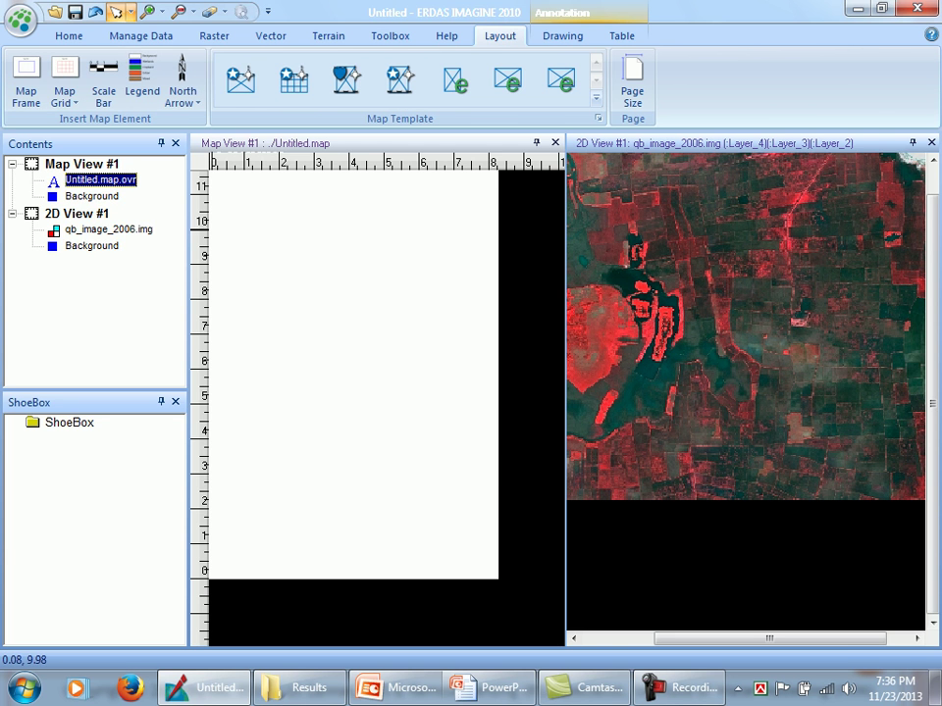
Create a new map frame from 2D View #1 in the map view, resize it to about 6 by 8 inches and fit it within the page.
click(76, 213)
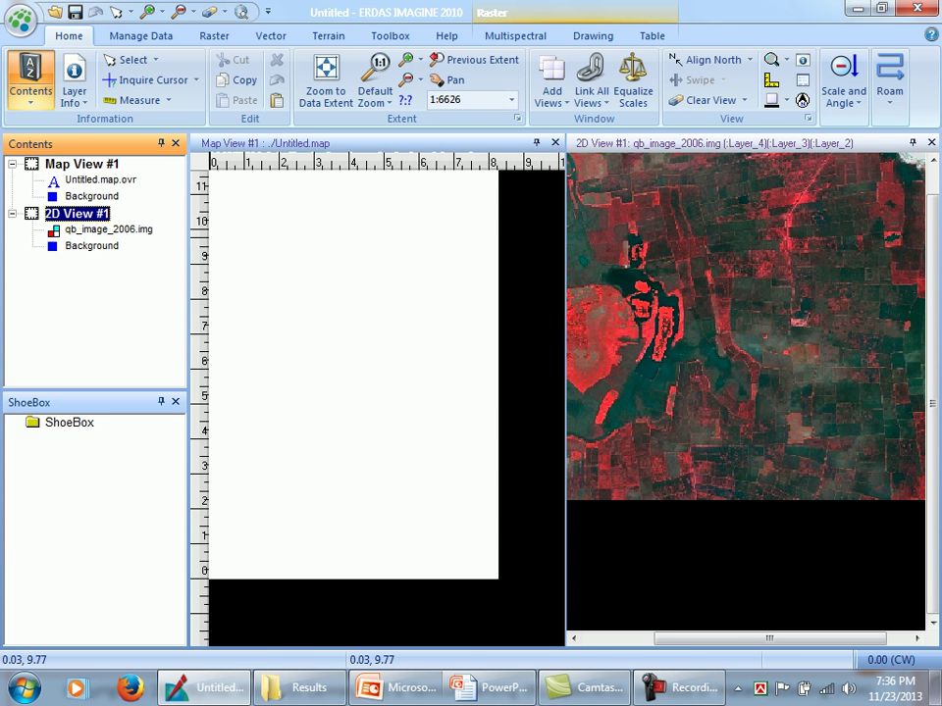
drag(77, 213, 364, 293)
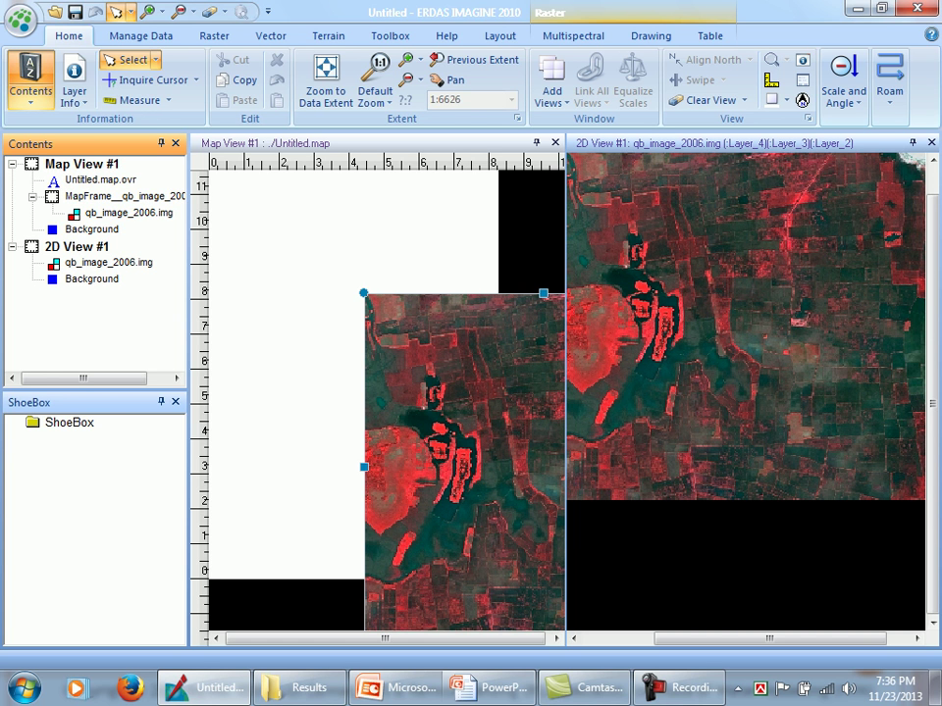
drag(461, 412, 294, 295)
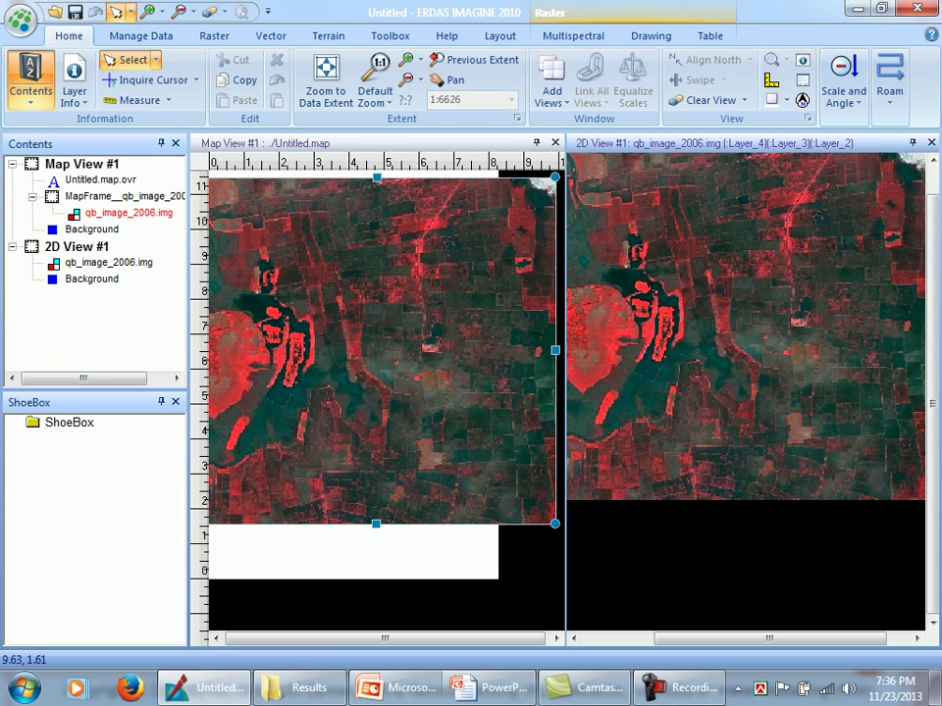
drag(555, 524, 486, 508)
mouse_move(403, 334)
mouse_down()
mouse_move(357, 330)
mouse_move(364, 334)
mouse_up()
click(377, 541)
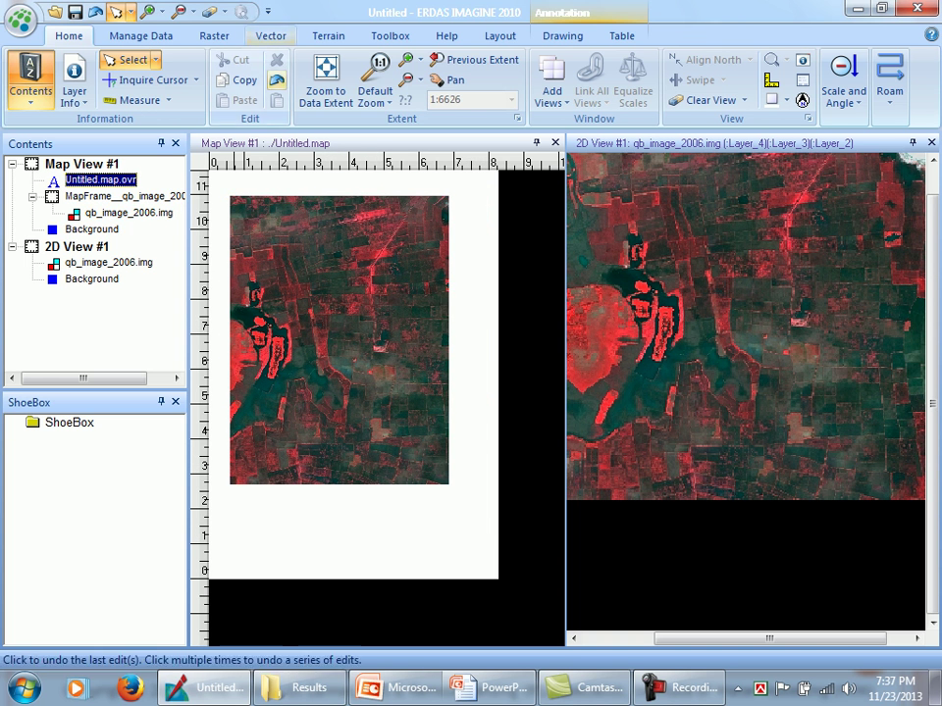
Start a custom map grid on the new map frame and bring its grid and tick settings into full view.
click(562, 35)
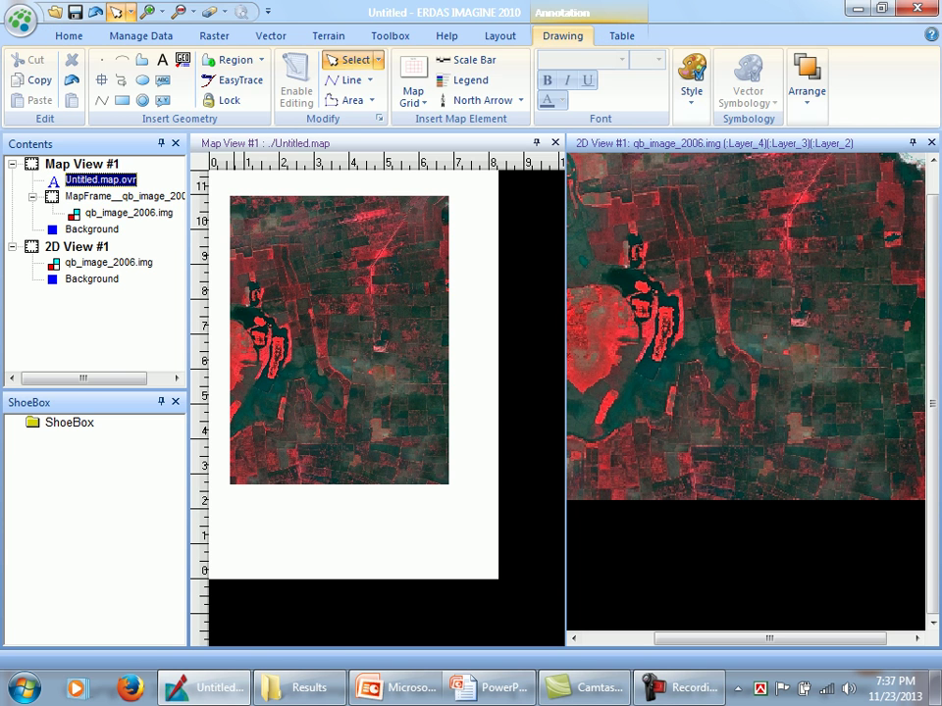
click(500, 35)
click(65, 96)
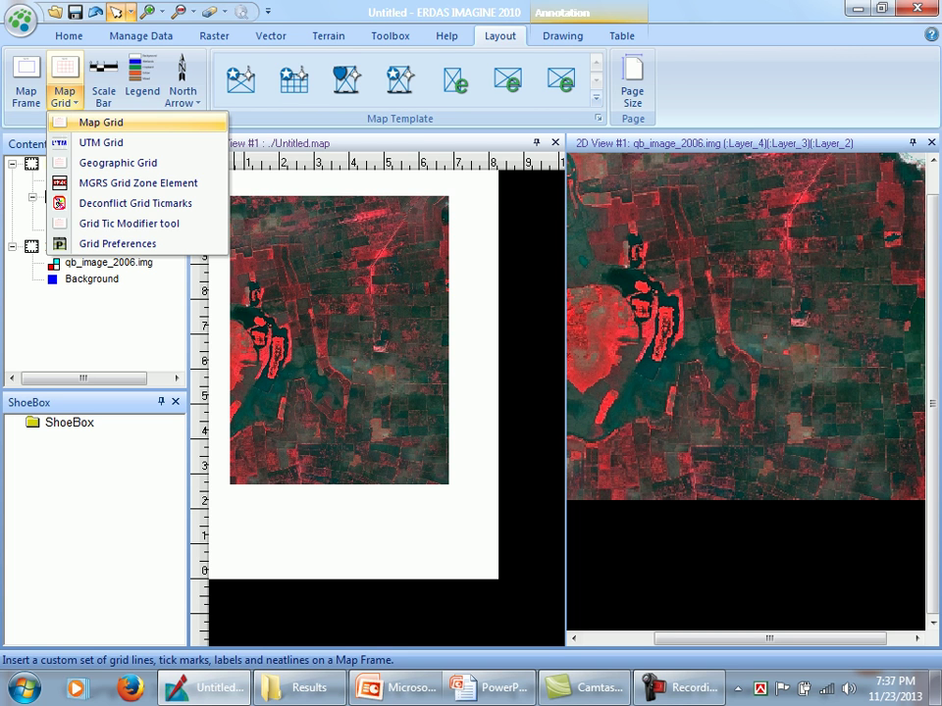
click(101, 123)
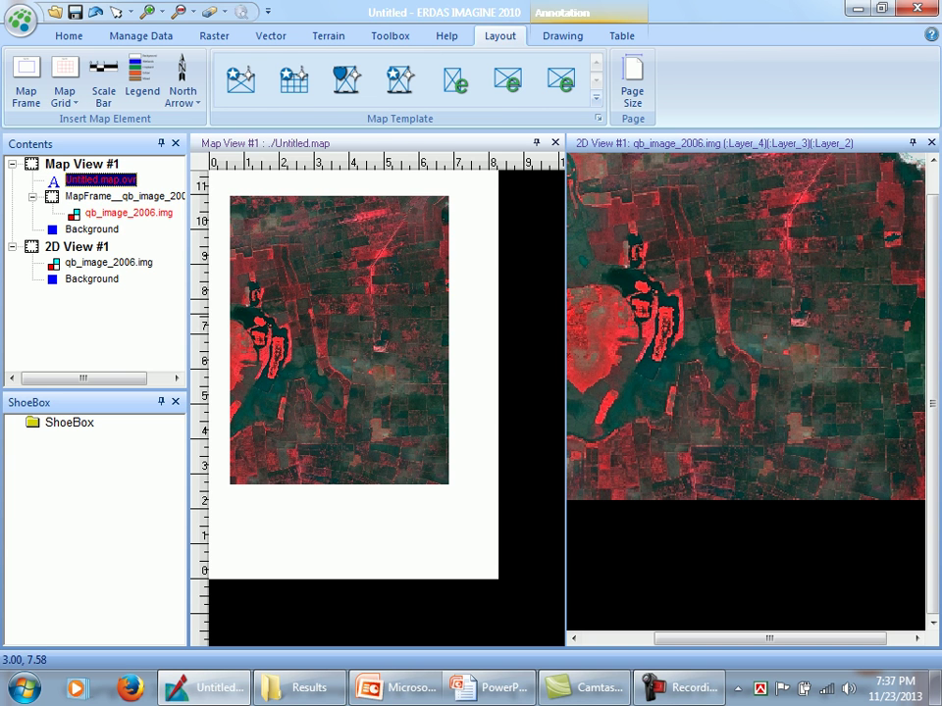
click(315, 313)
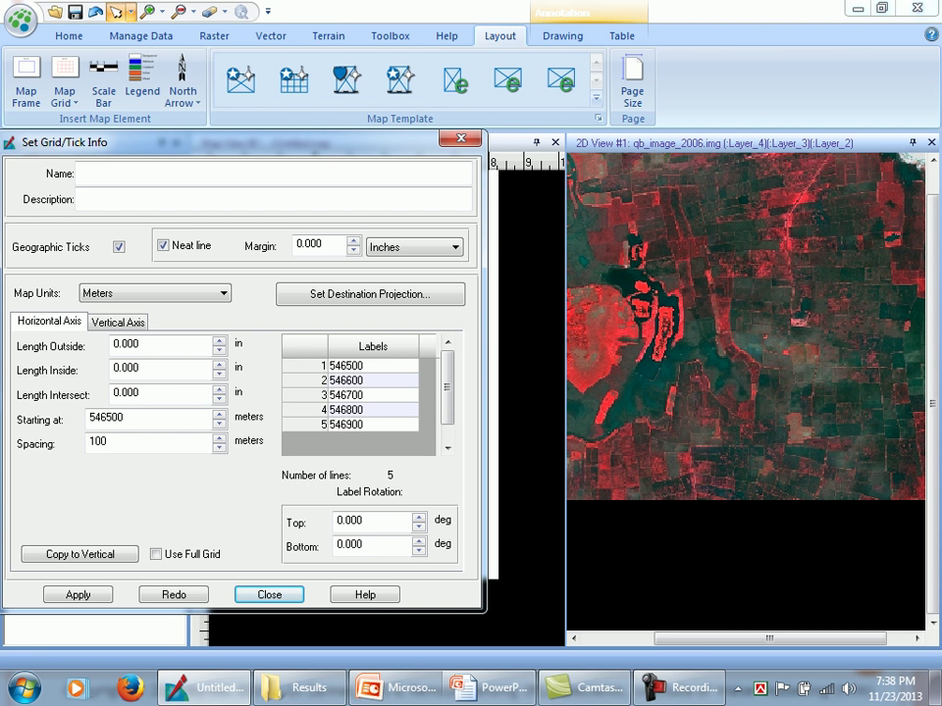
drag(246, 142, 449, 100)
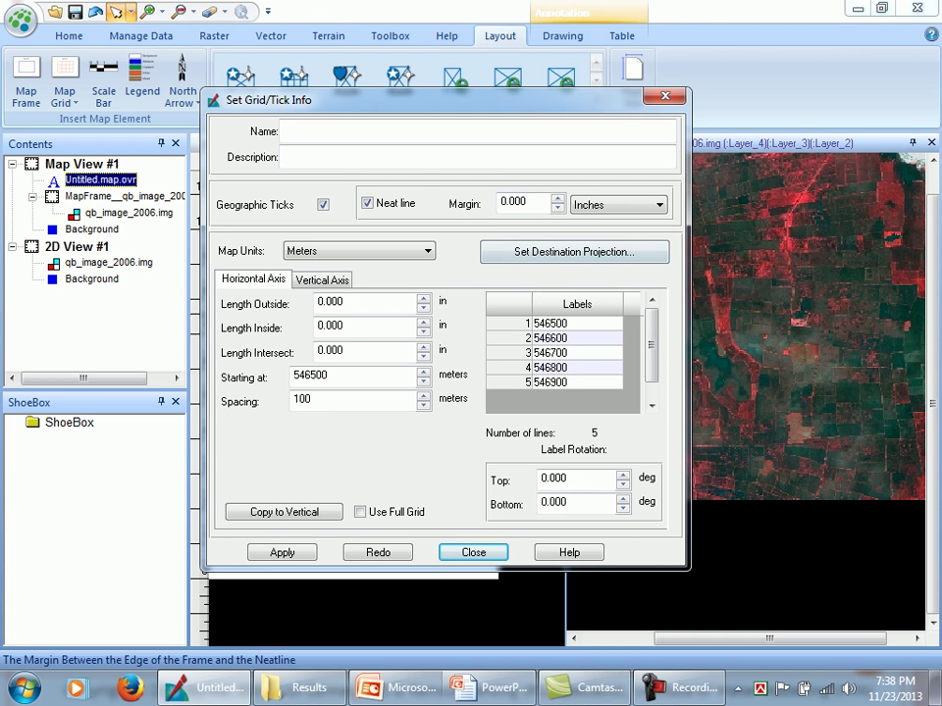
drag(527, 203, 508, 202)
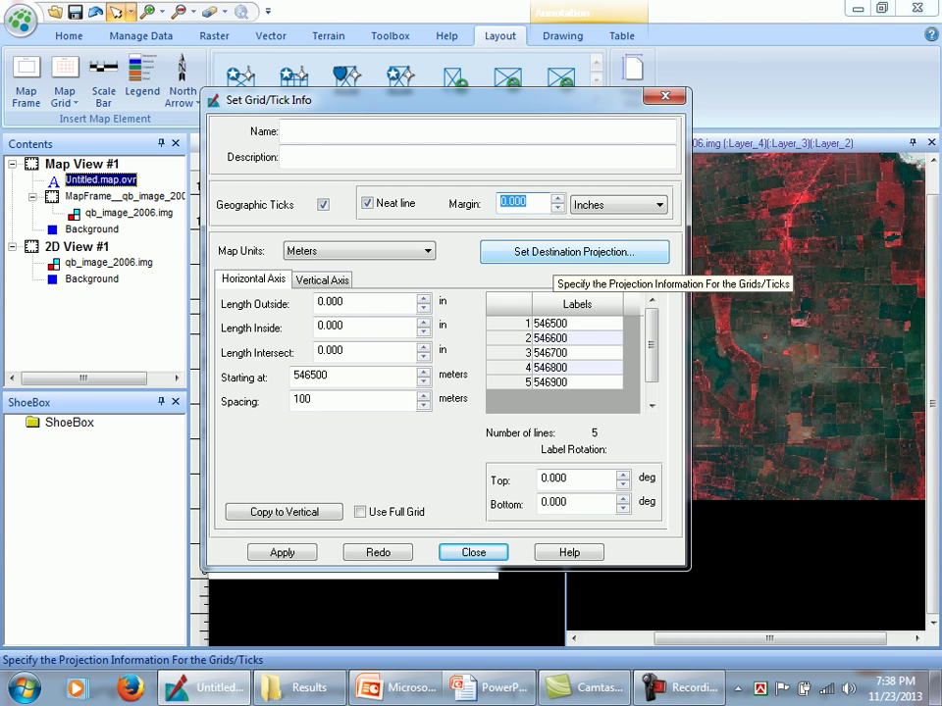
Open the grid's destination projection settings and examine the standard projection categories and the custom projection types.
click(561, 254)
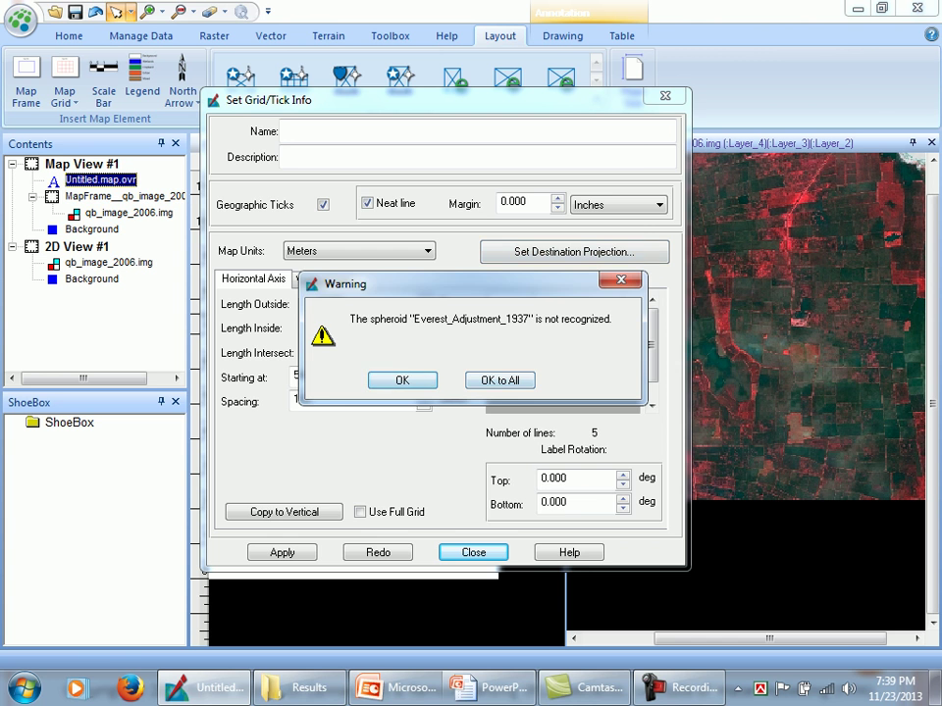
click(499, 379)
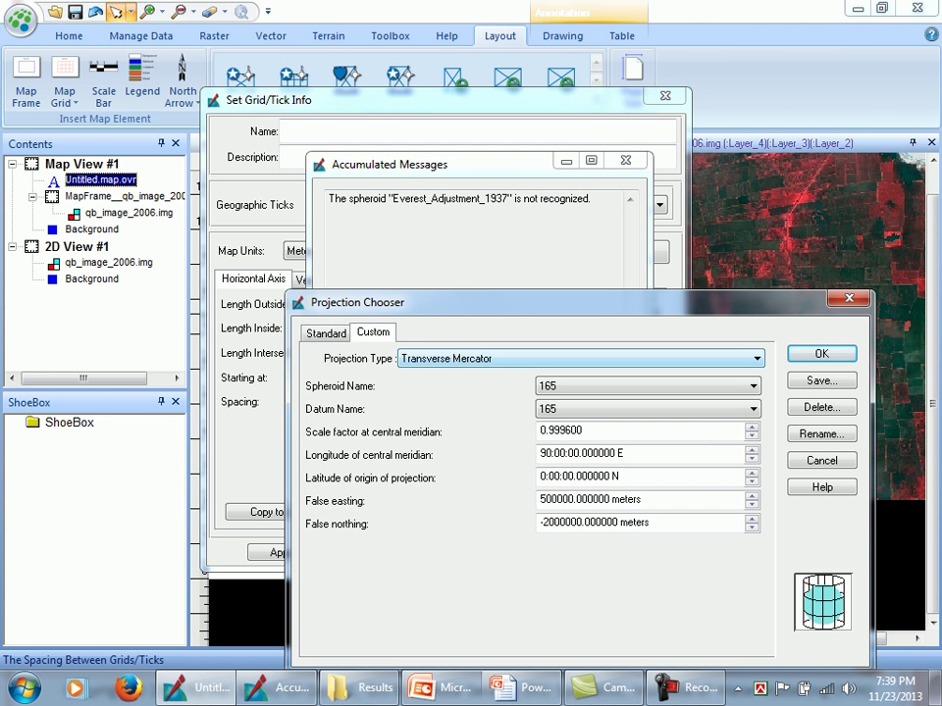
click(326, 332)
click(561, 359)
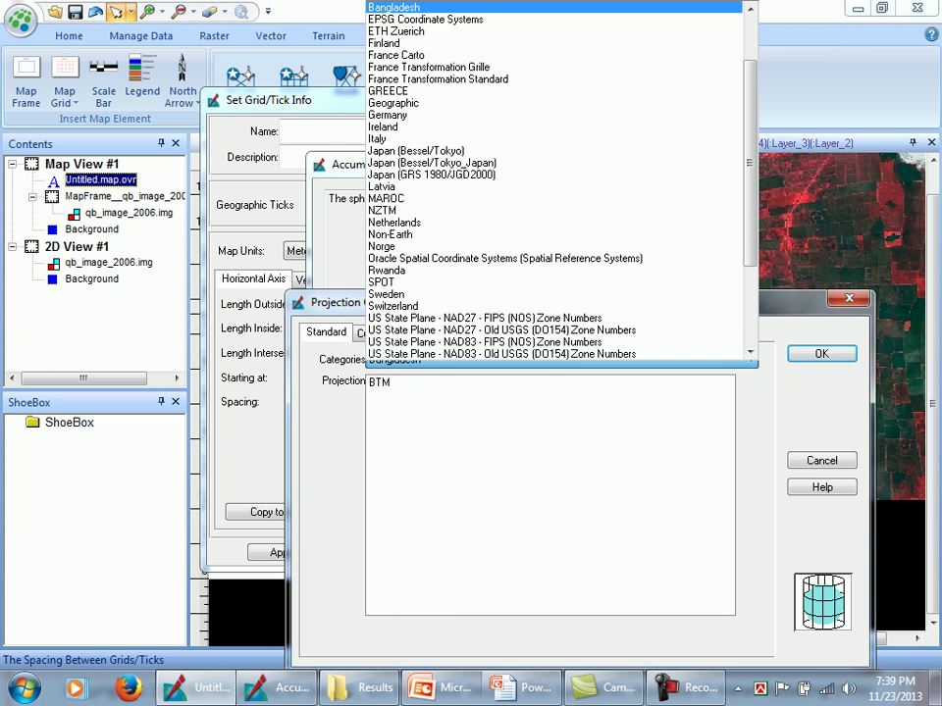
click(361, 334)
click(372, 333)
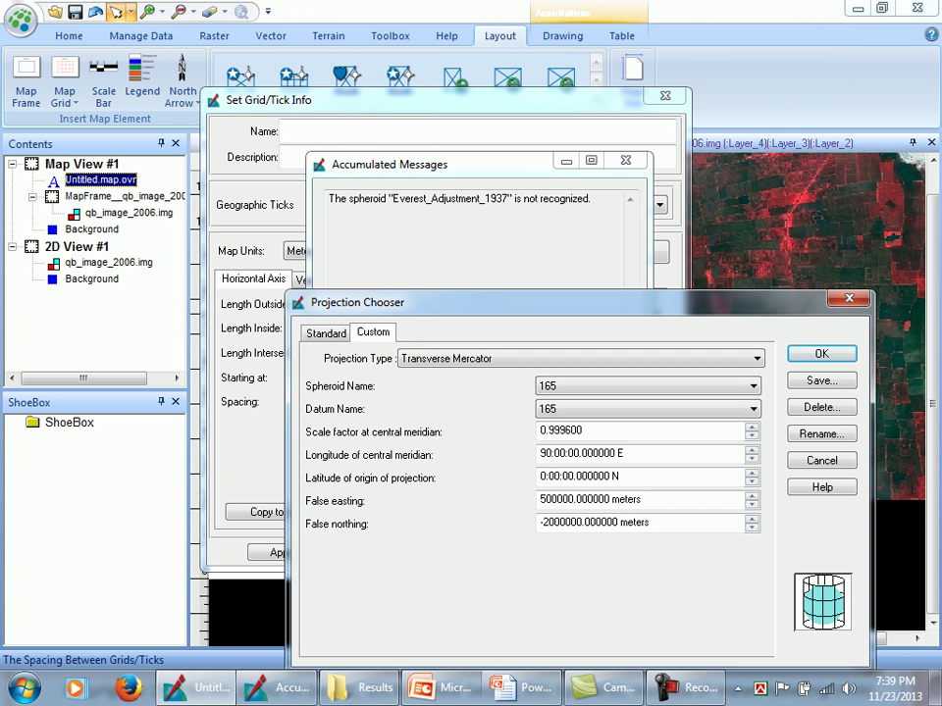
click(579, 359)
scroll(579, 353, up, 1)
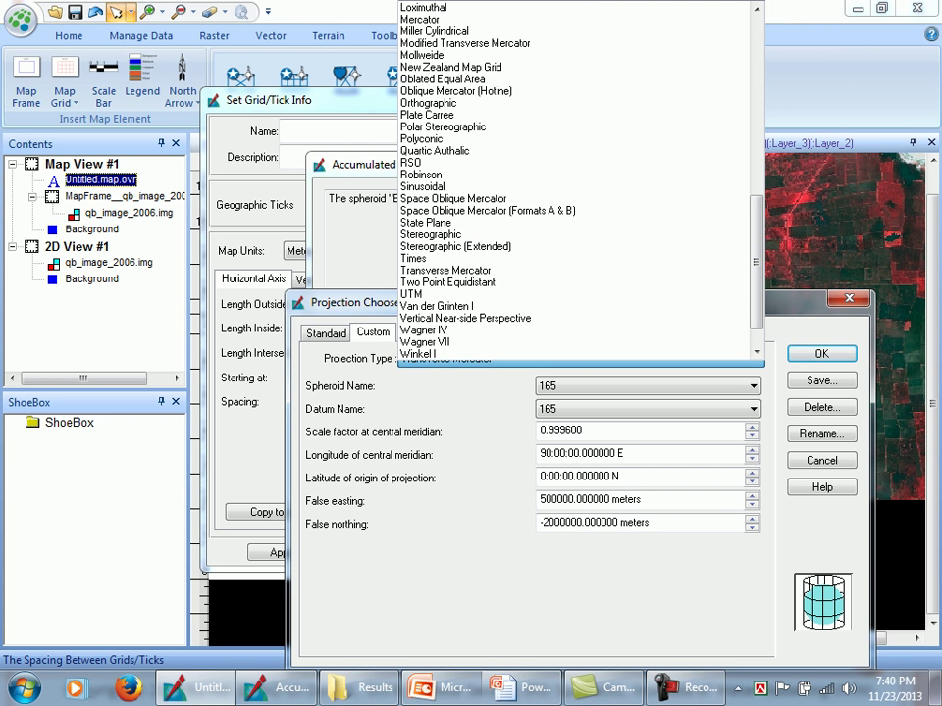
drag(755, 260, 755, 258)
scroll(578, 177, up, 15)
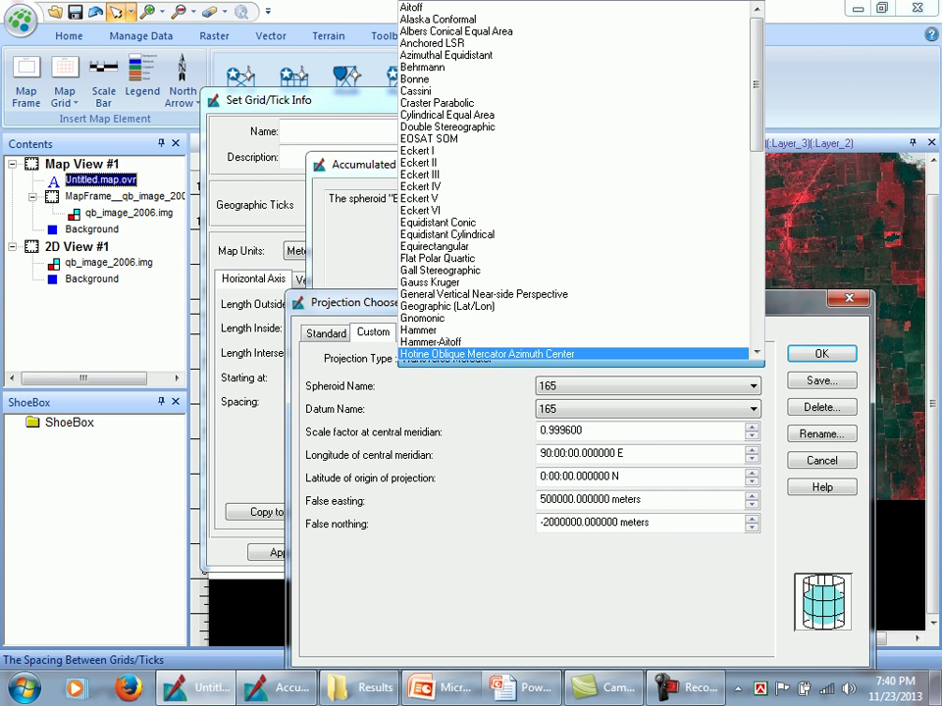
key(Escape)
Choose Bangladesh BTM as the grid's destination projection and close the grid settings.
click(326, 333)
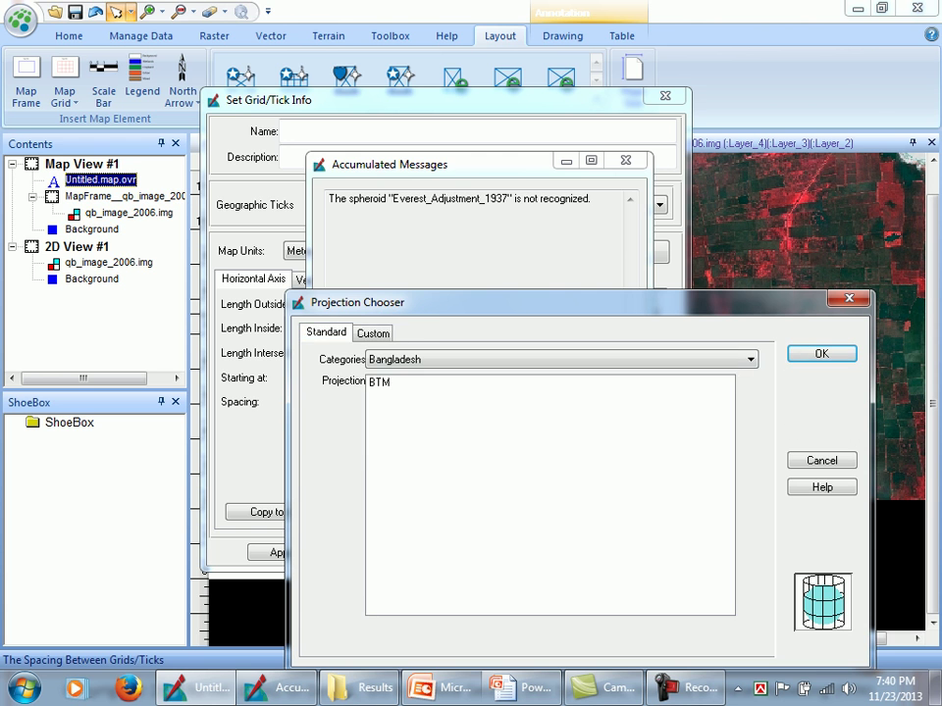
click(379, 382)
click(821, 353)
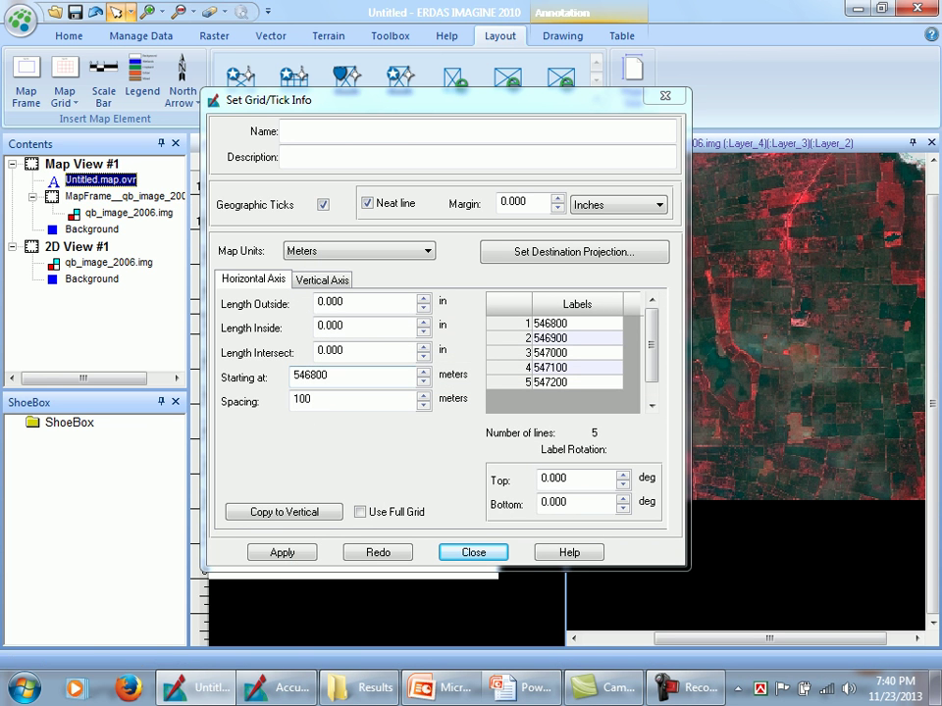
click(665, 95)
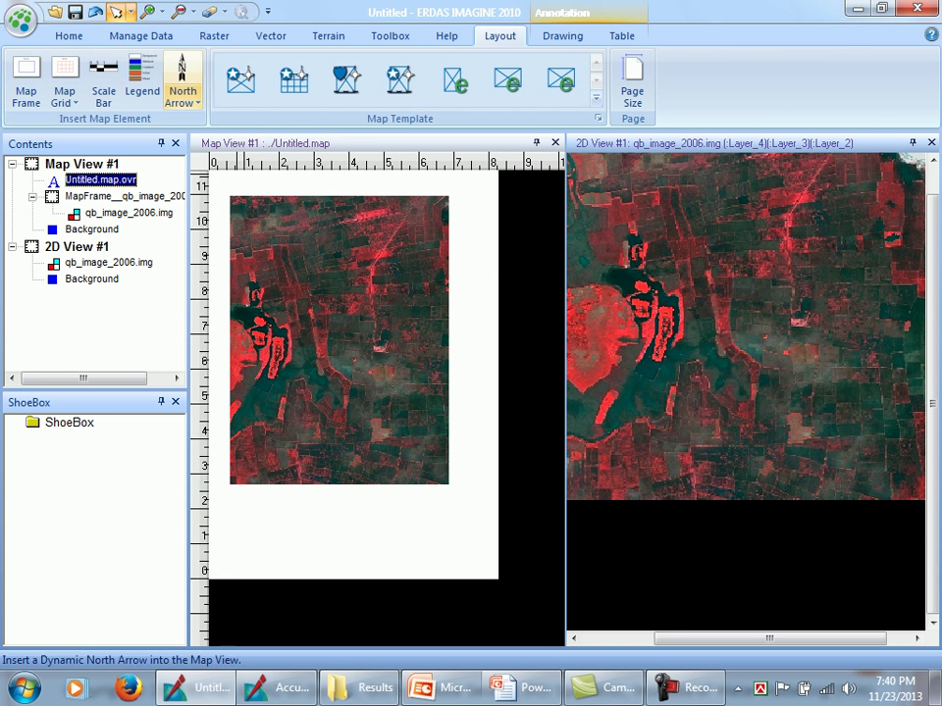
Start a custom map grid on the map frame and set the horizontal tick lengths to 0.05 in outside and 0.20 in at intersections.
click(64, 79)
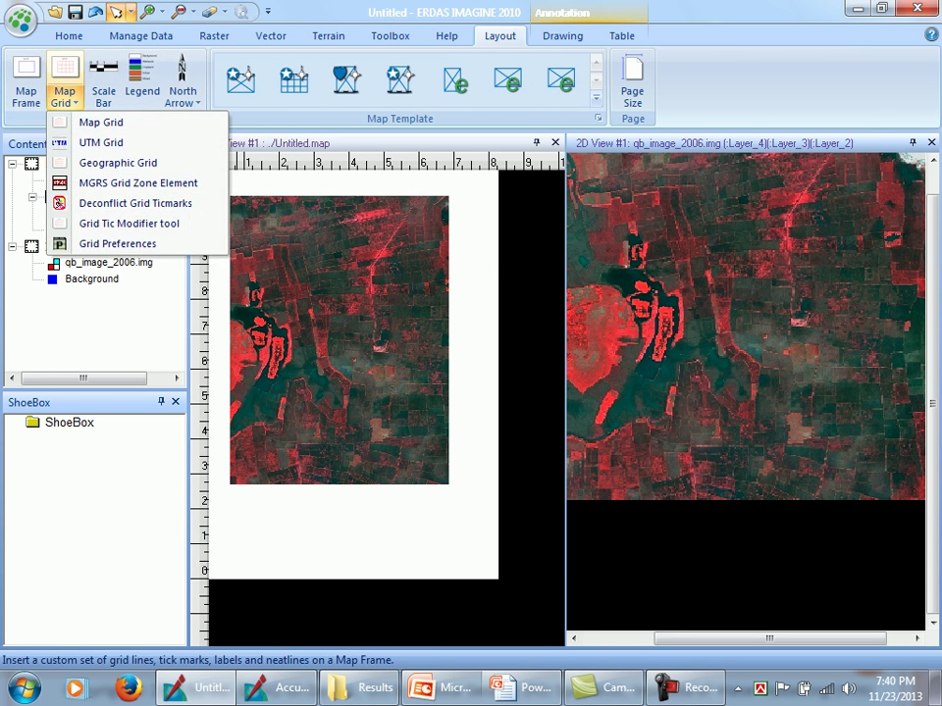
click(118, 163)
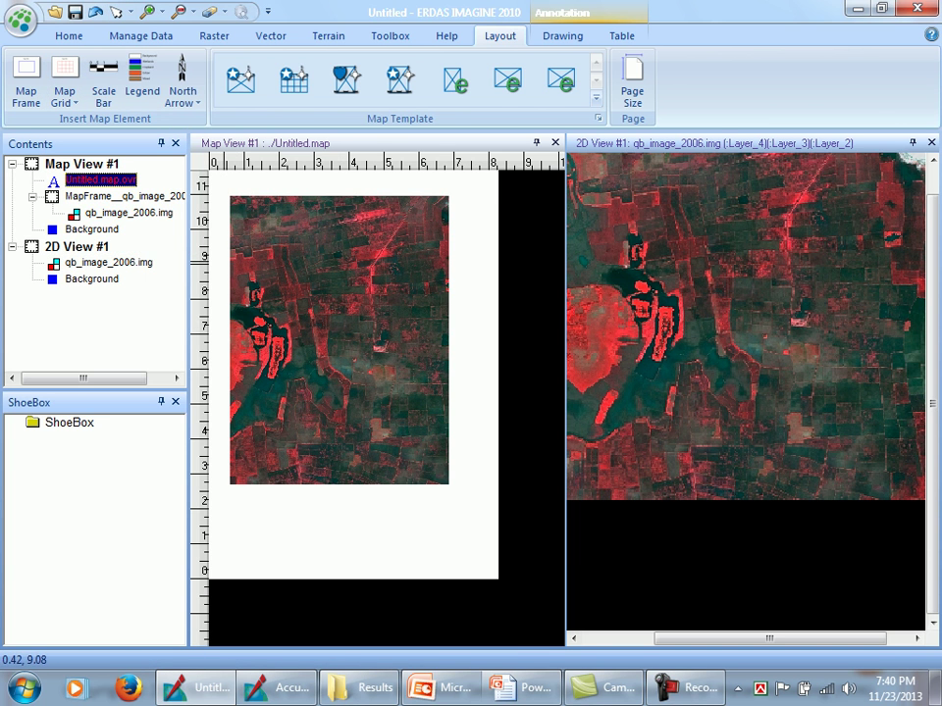
click(64, 79)
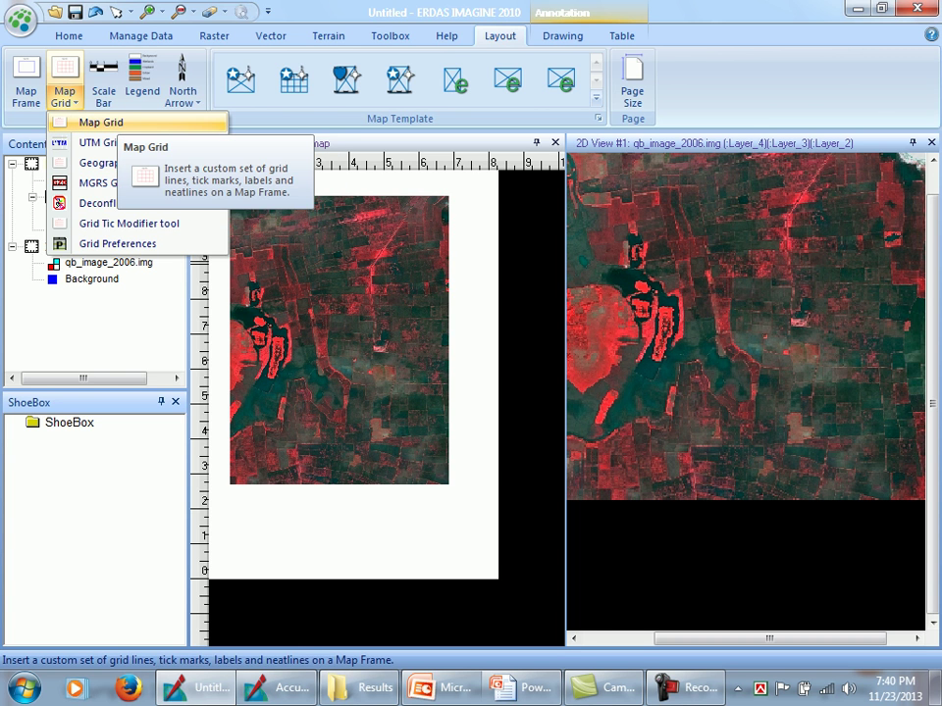
click(101, 121)
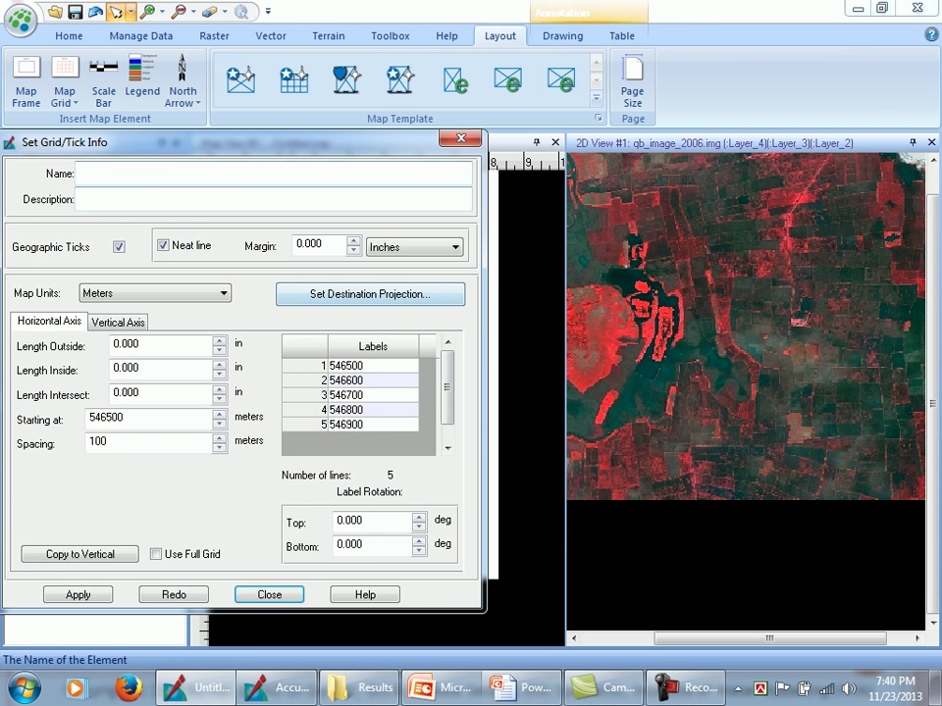
drag(324, 142, 486, 24)
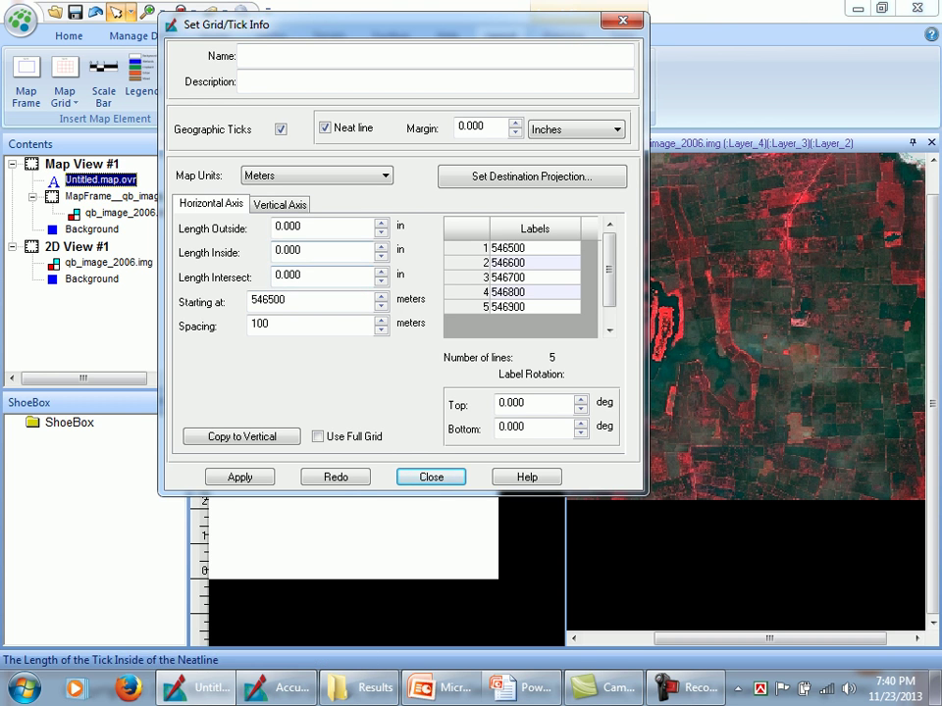
double_click(288, 227)
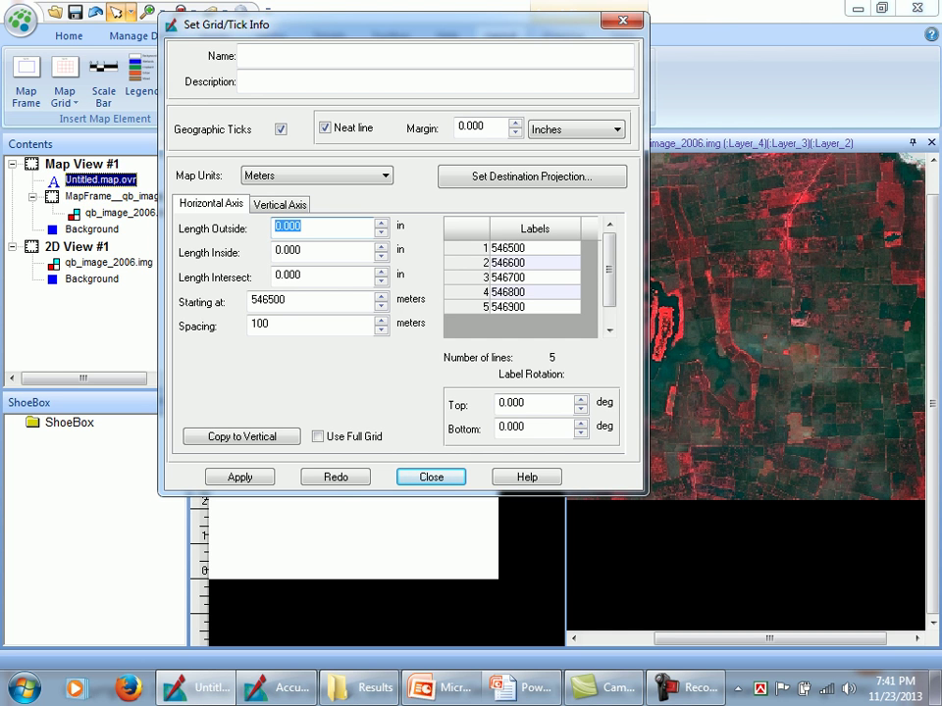
text(.05)
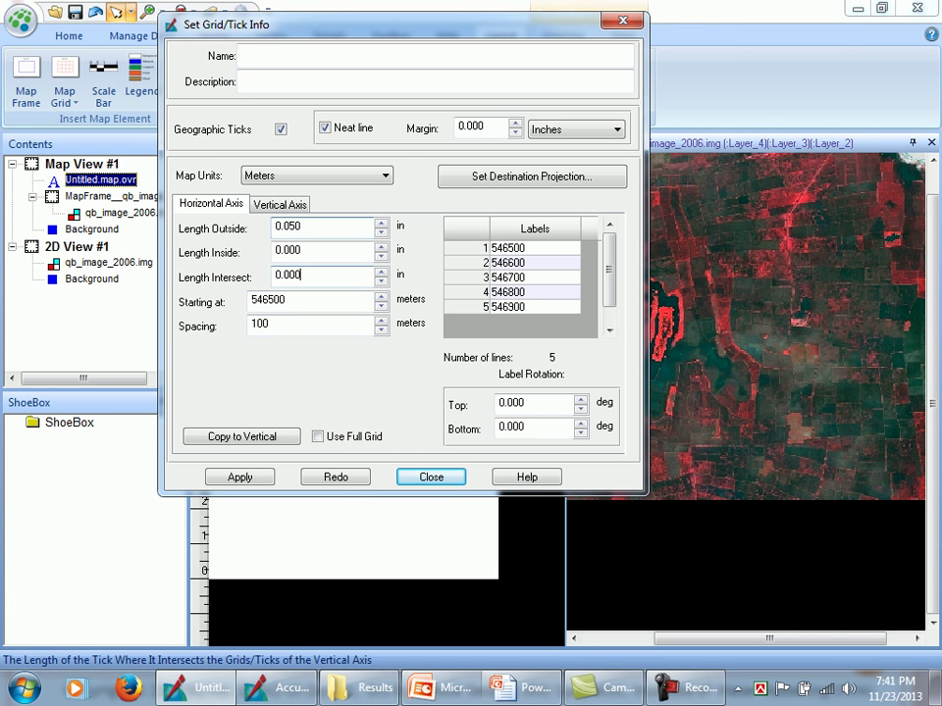
double_click(288, 275)
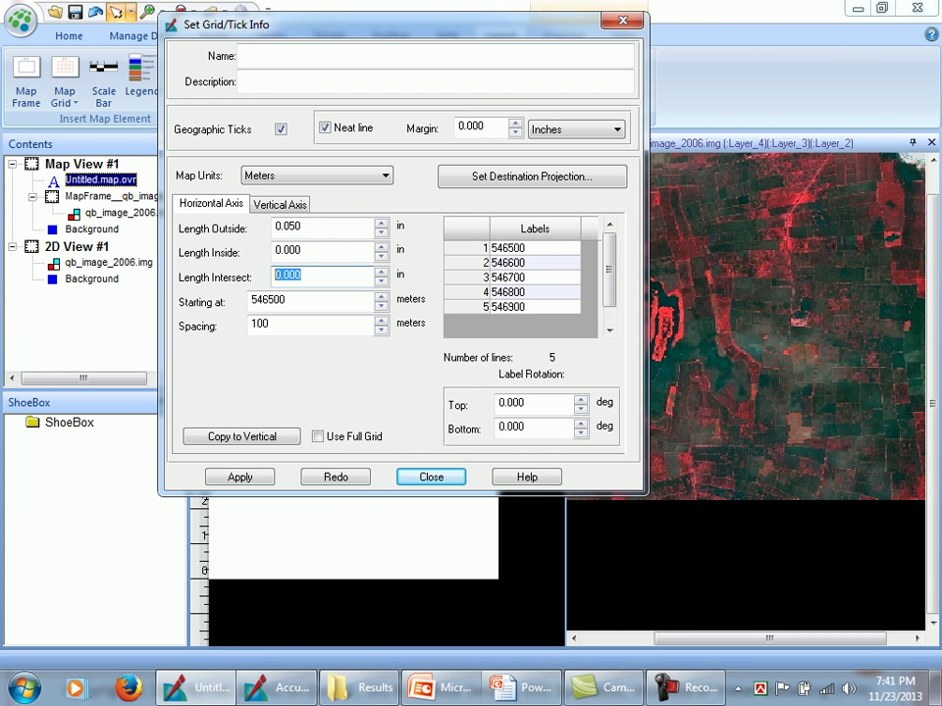
key(BackSpace)
text(.20)
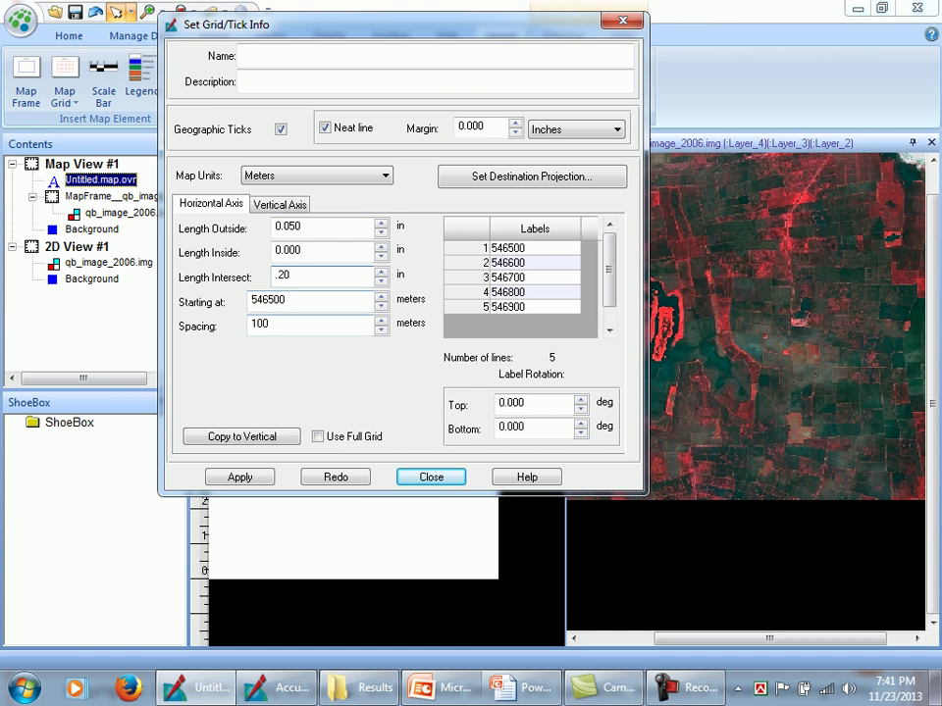
Set the horizontal grid spacing to 300 meters.
double_click(259, 324)
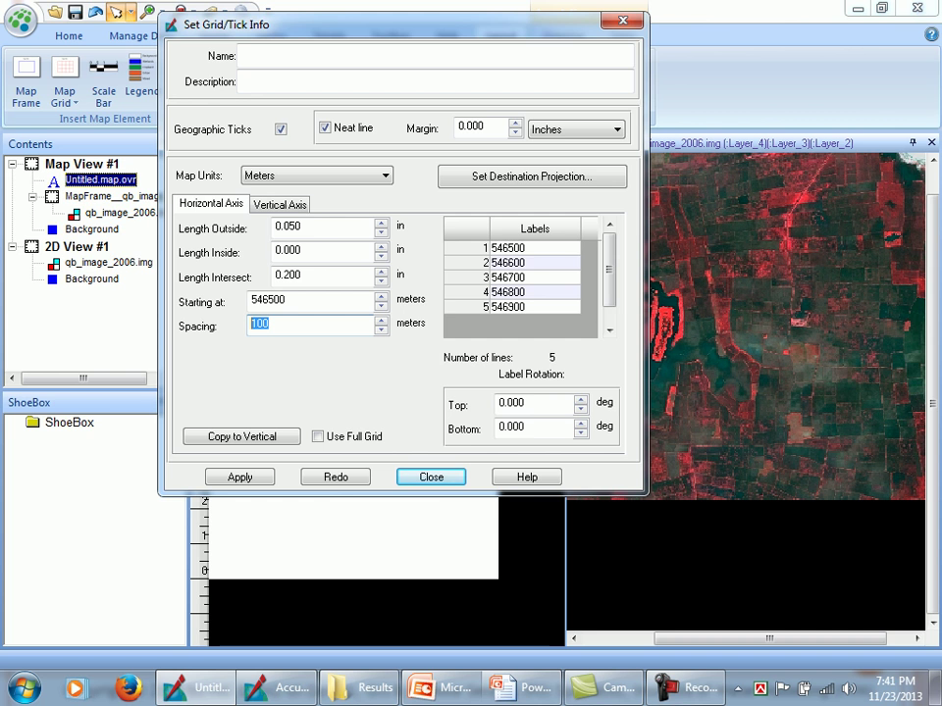
text(3)
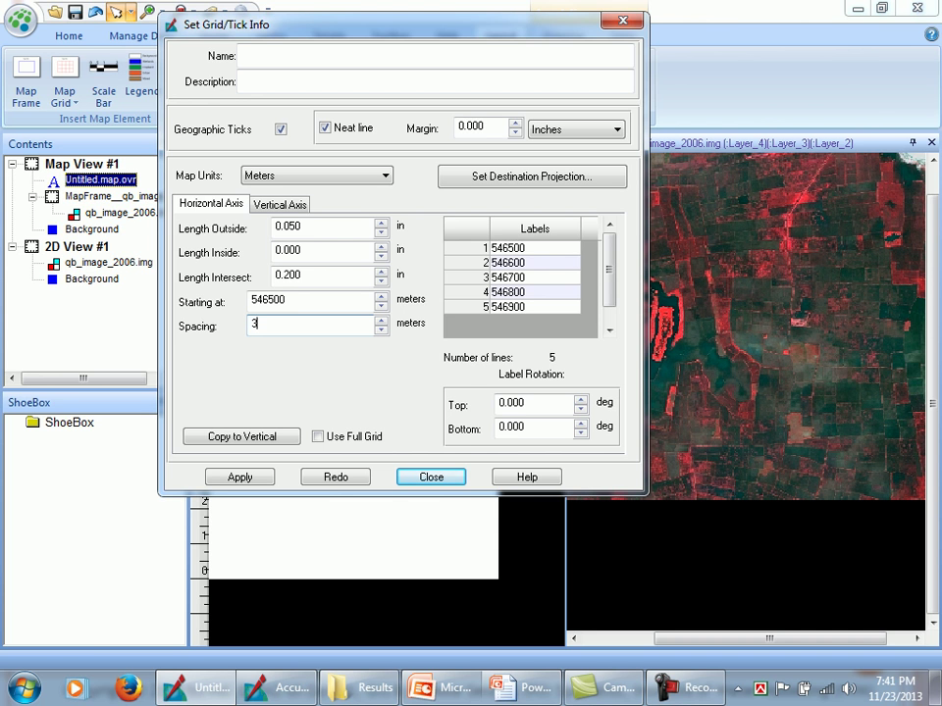
text(00)
drag(392, 25, 356, 33)
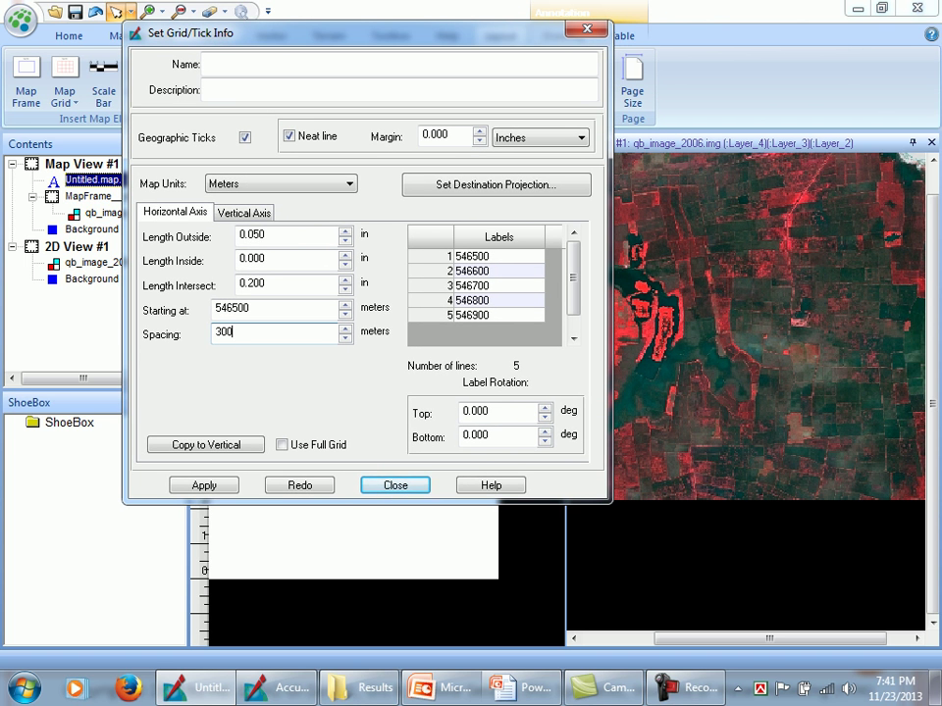
key(Tab)
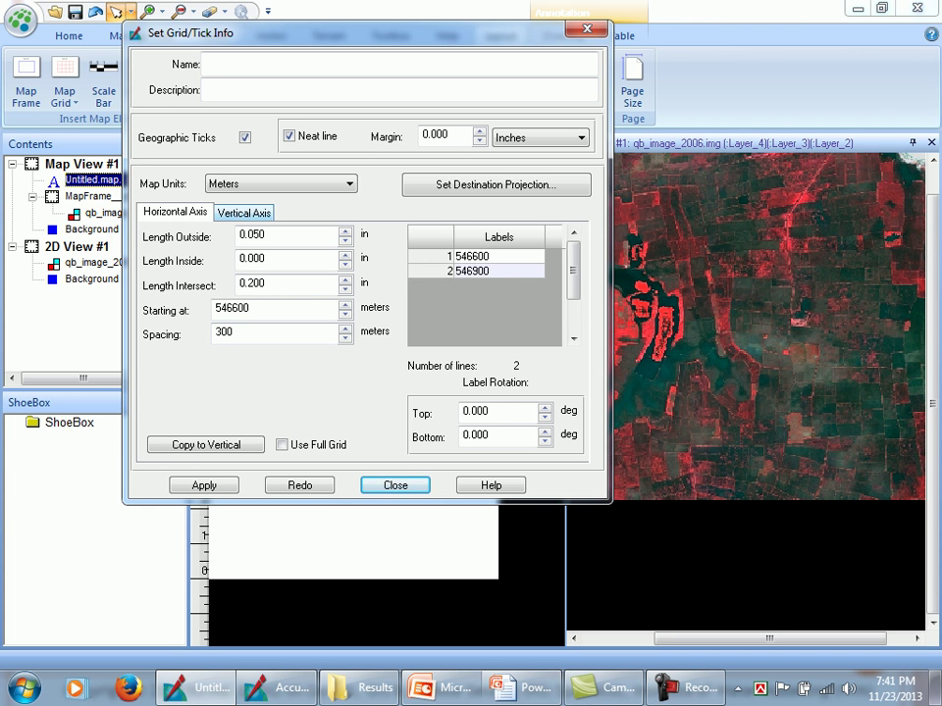
Copy the horizontal axis settings to the vertical axis, apply the grid to the map frame and close its settings.
click(243, 212)
key(ctrl+Tab)
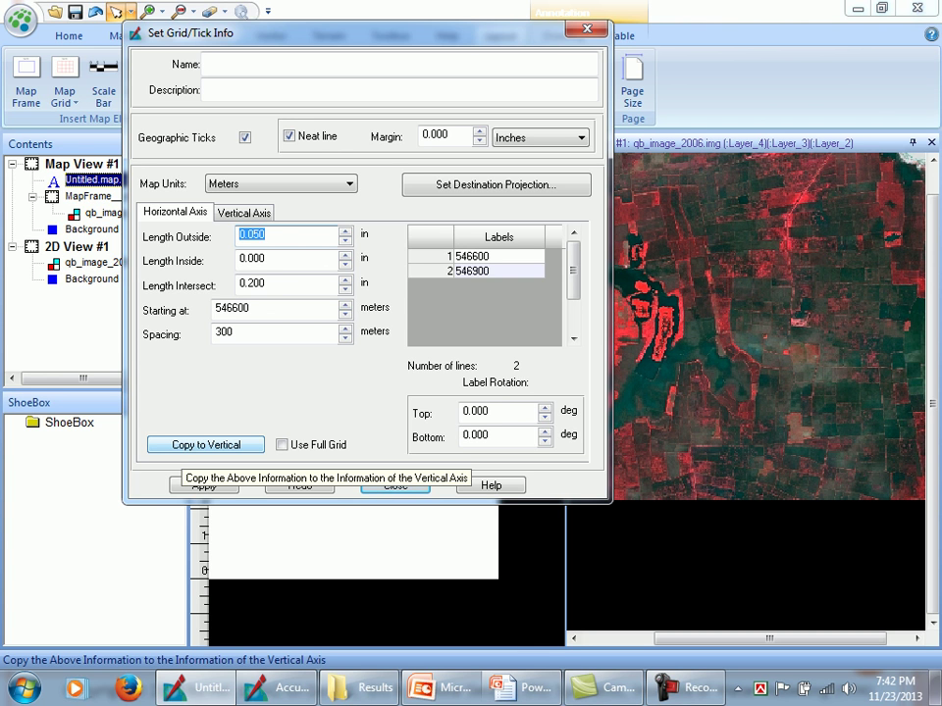
click(205, 445)
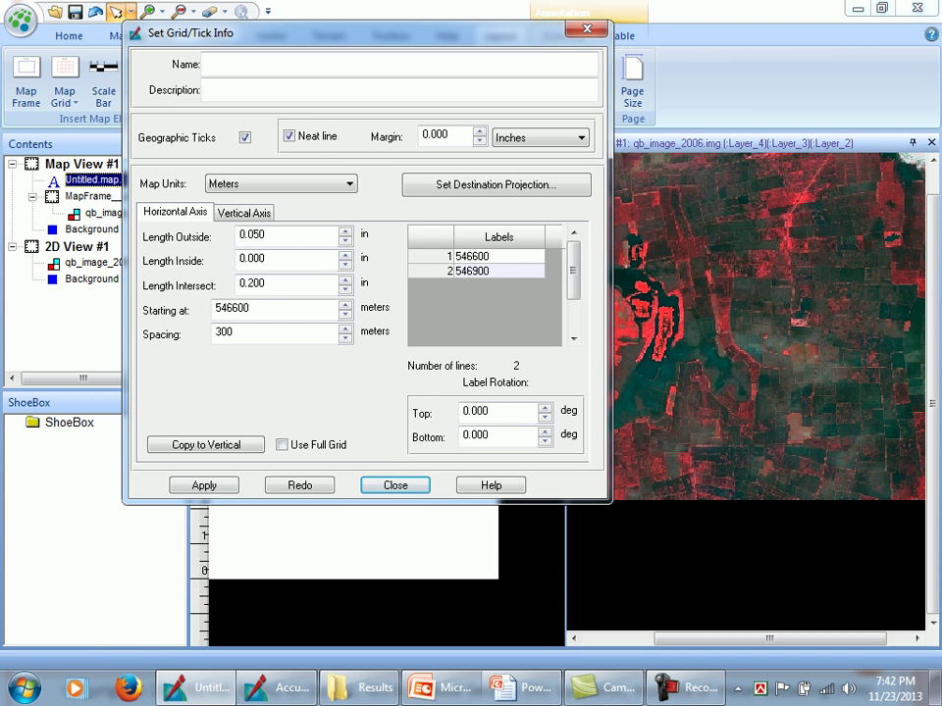
click(204, 484)
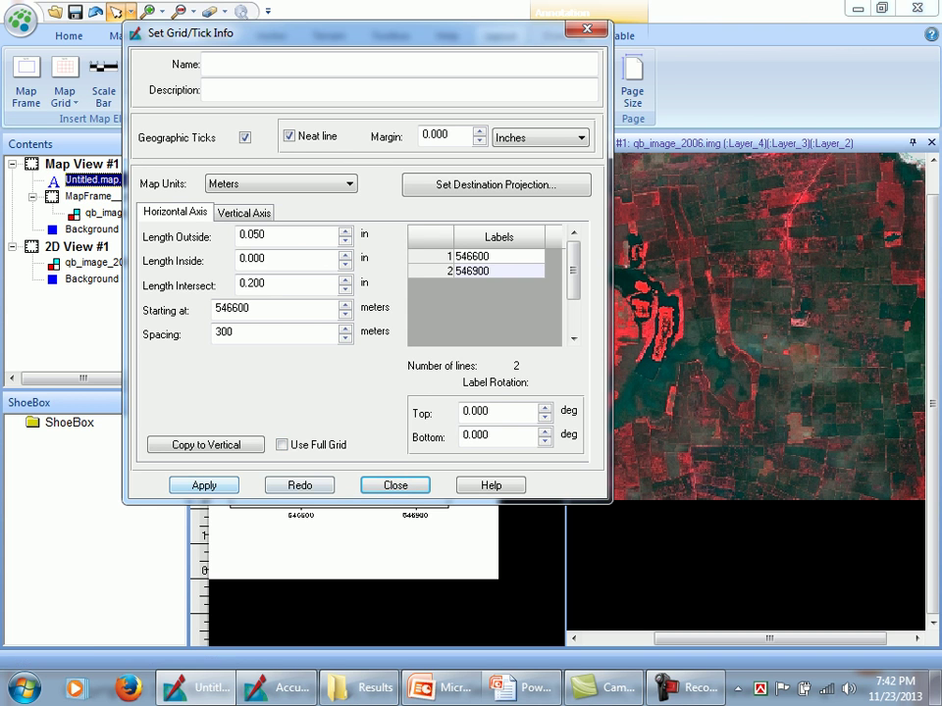
click(395, 485)
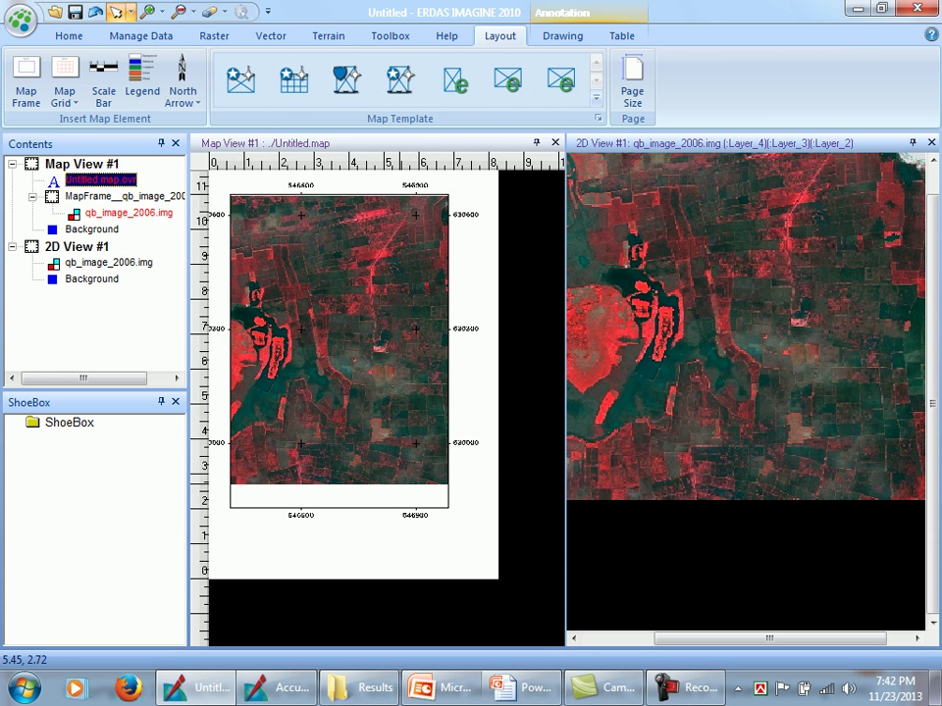
Define a scale bar area in the blank space below the map frame and link it to that frame's scale.
scroll(399, 484, down, 1)
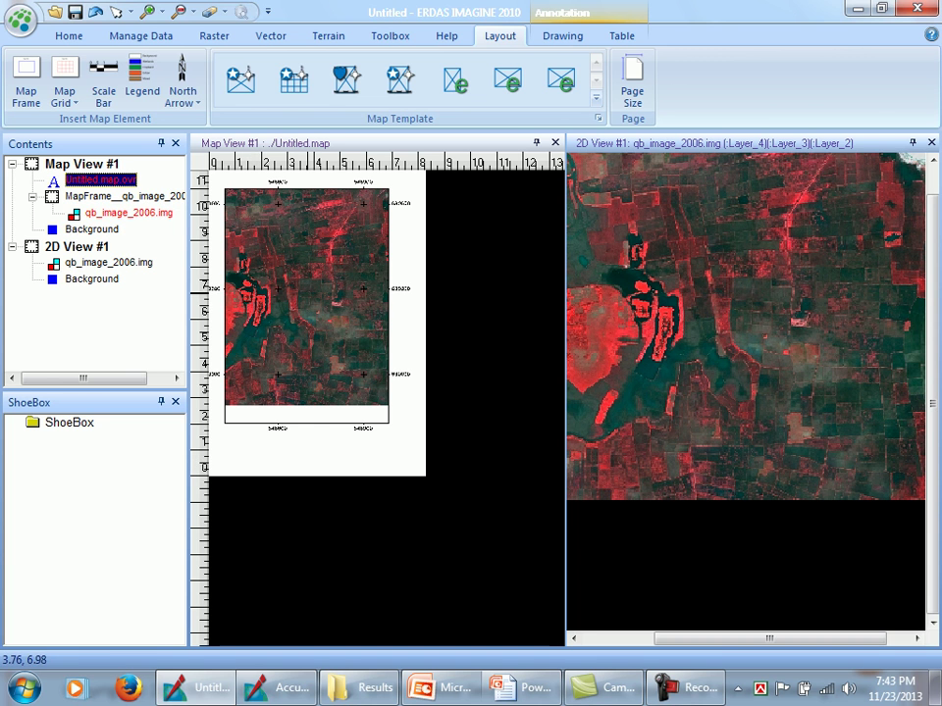
click(288, 297)
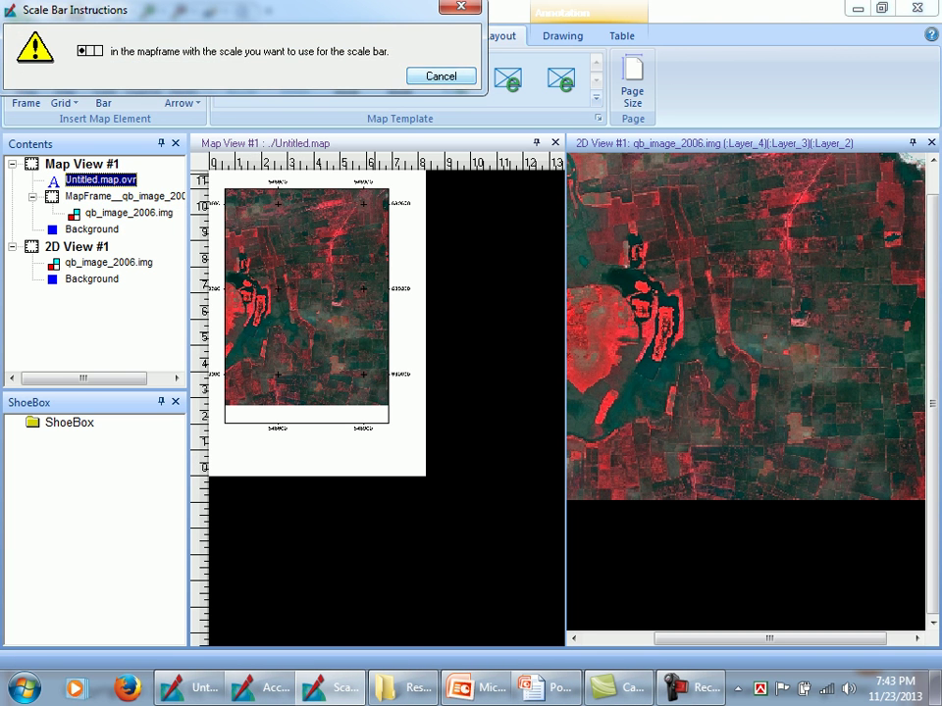
click(440, 75)
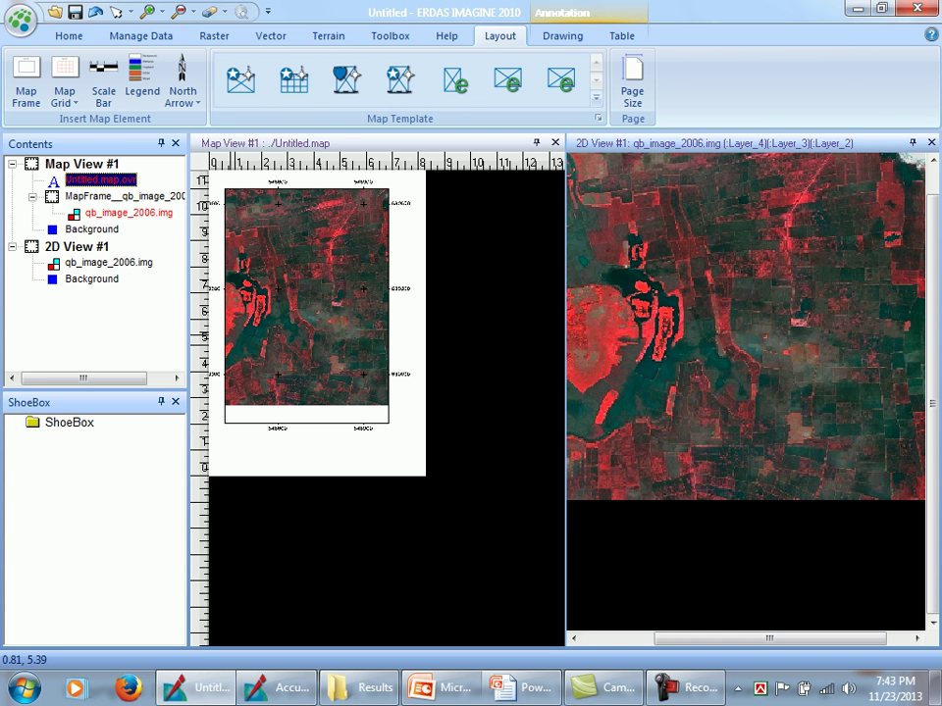
click(240, 459)
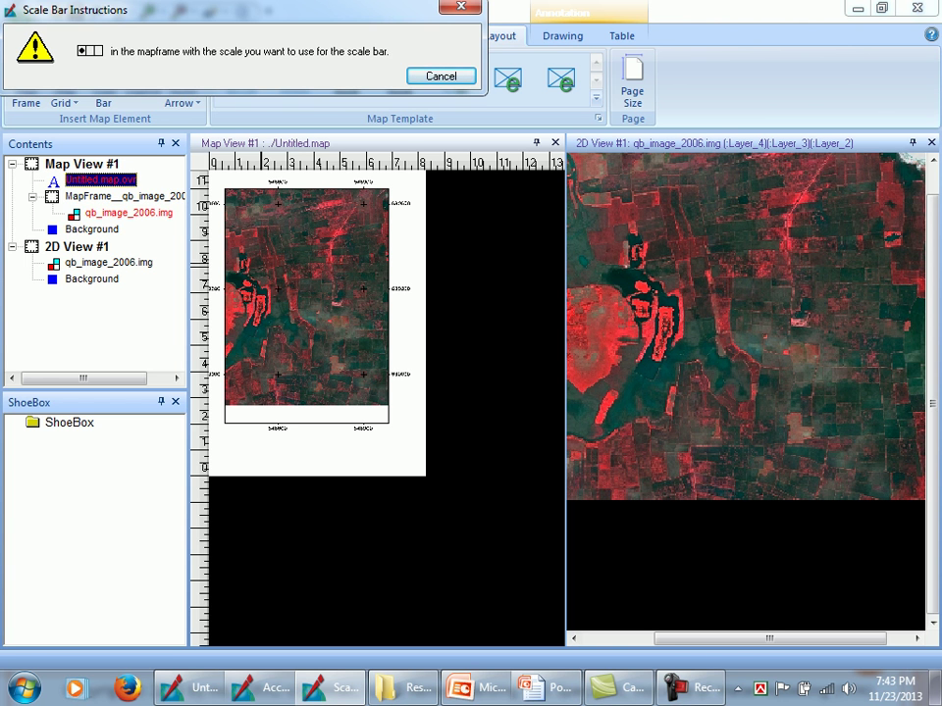
click(327, 234)
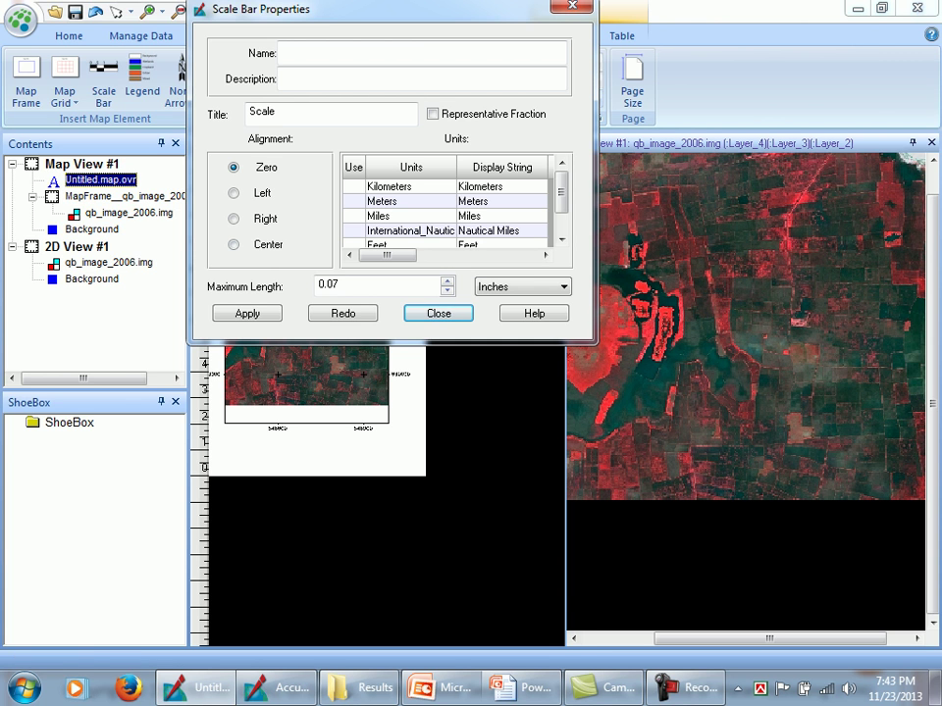
Use Kilometers and Miles as the scale bar's units and set its maximum length to 3 inches.
click(353, 187)
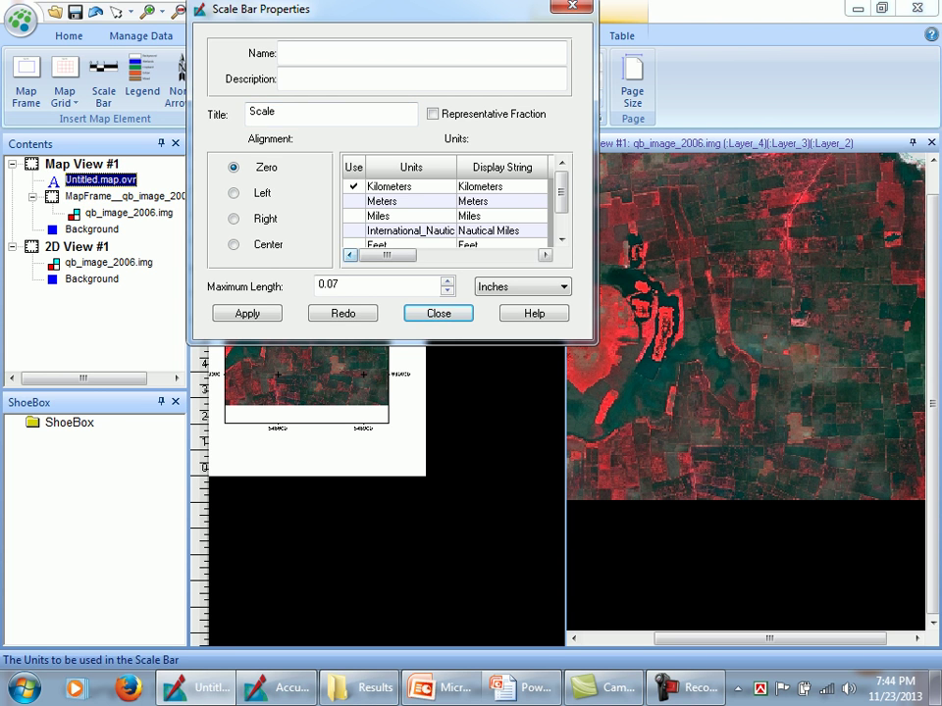
click(353, 216)
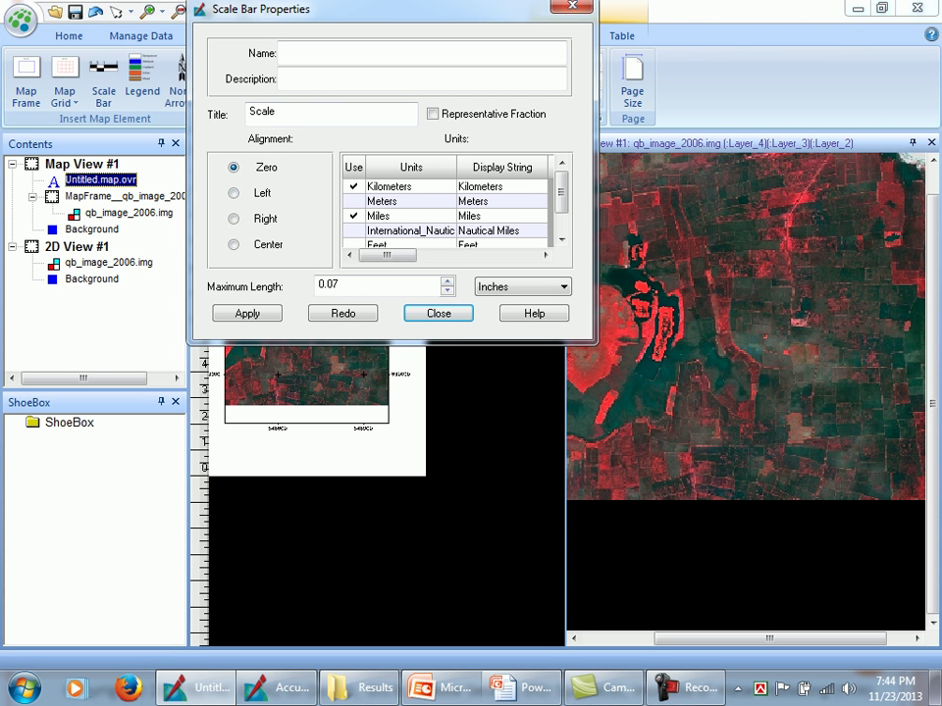
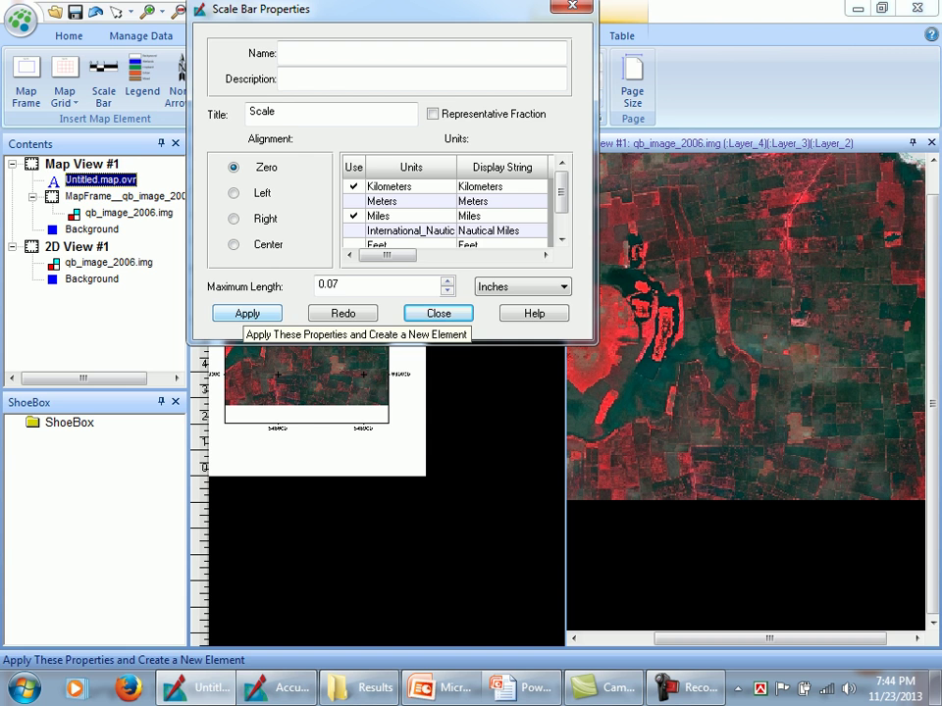
key(Tab)
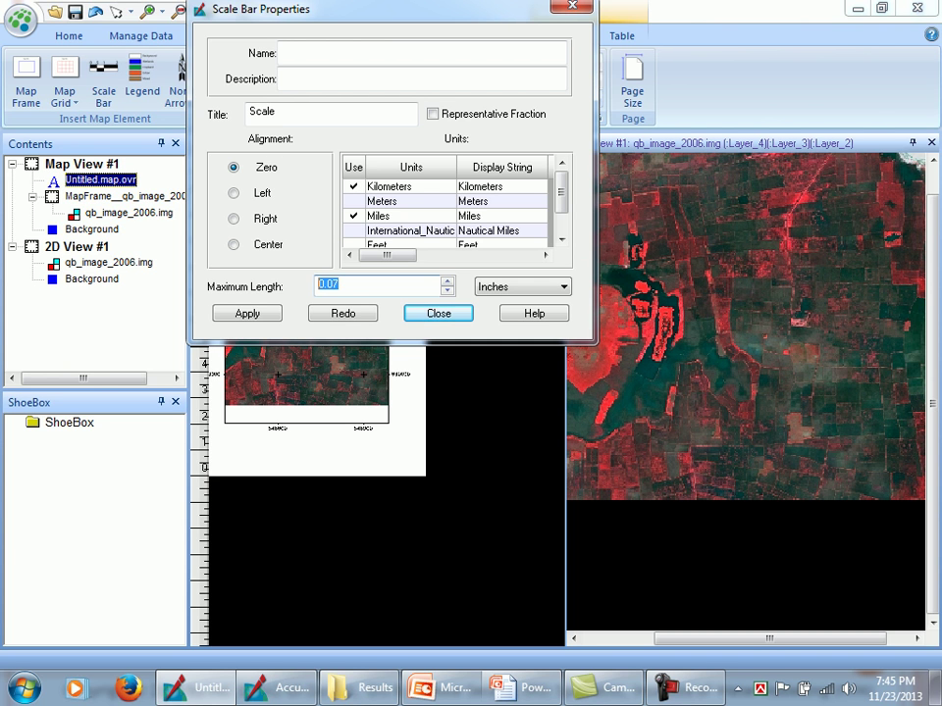
text(3)
Name the scale bar sss, enable its representative fraction and apply it to the map.
click(283, 51)
text(sss)
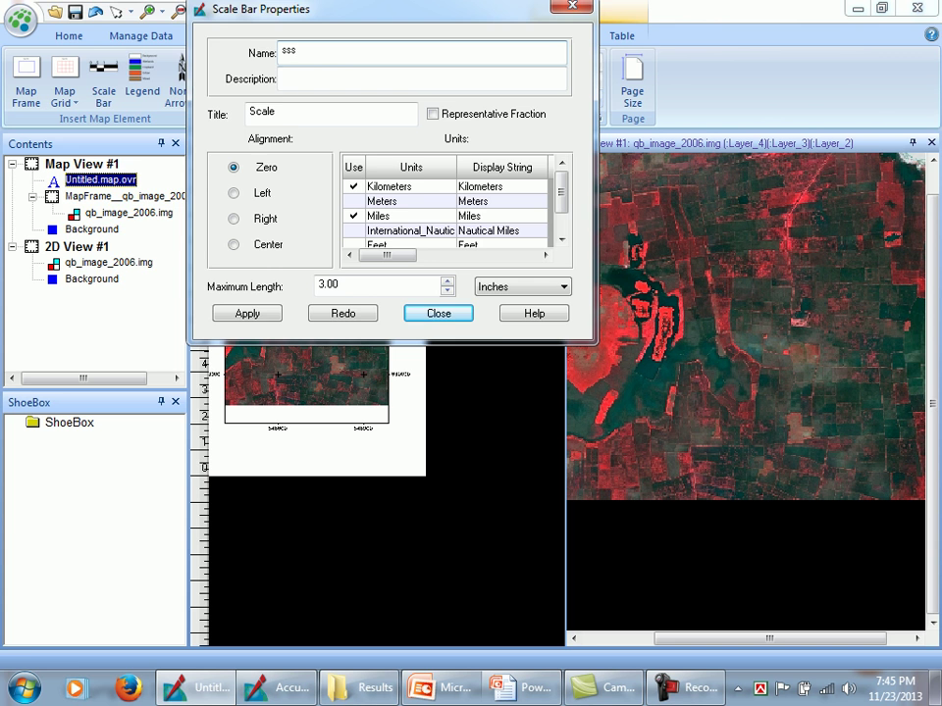
drag(382, 9, 266, 30)
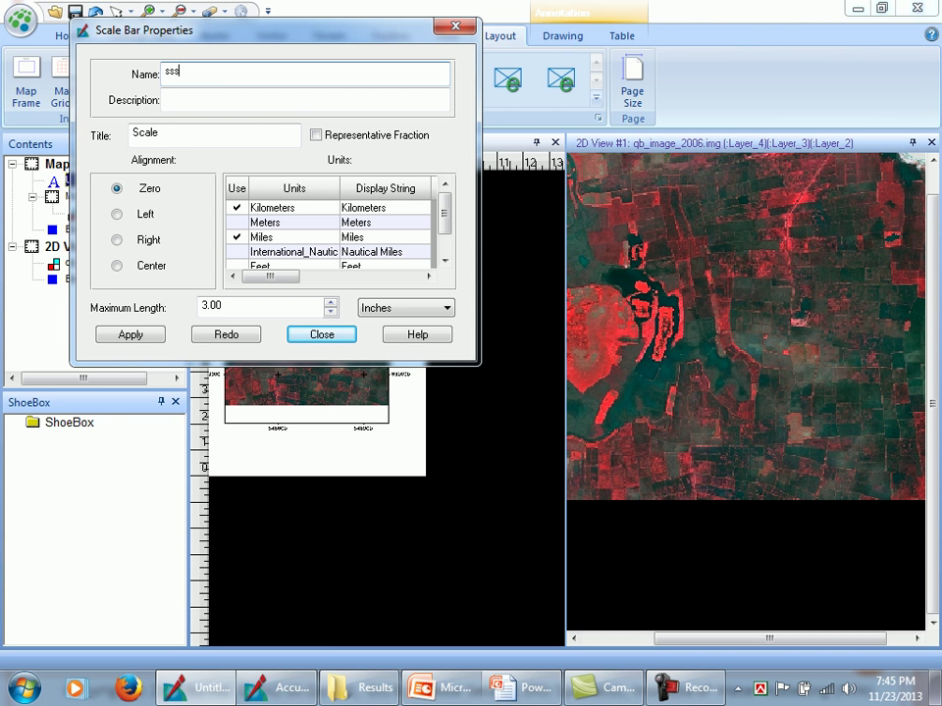
click(315, 134)
click(130, 335)
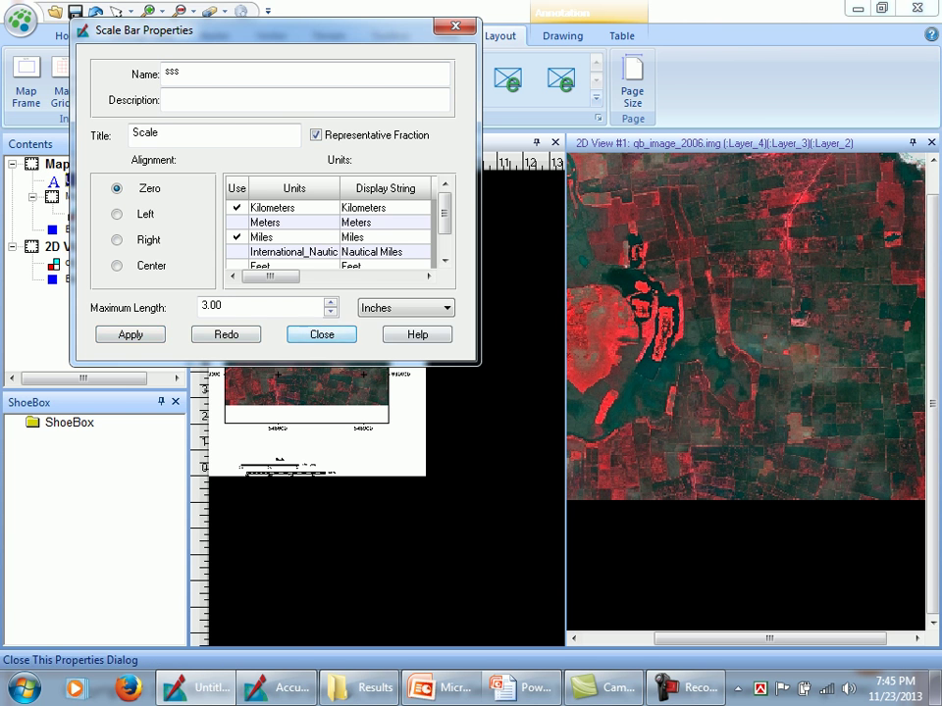
click(322, 334)
Examine the scale bar's kilometer and mile bars and the grid labels beneath the map frame.
scroll(243, 545, down, 5)
scroll(243, 545, up, 7)
scroll(294, 441, up, 3)
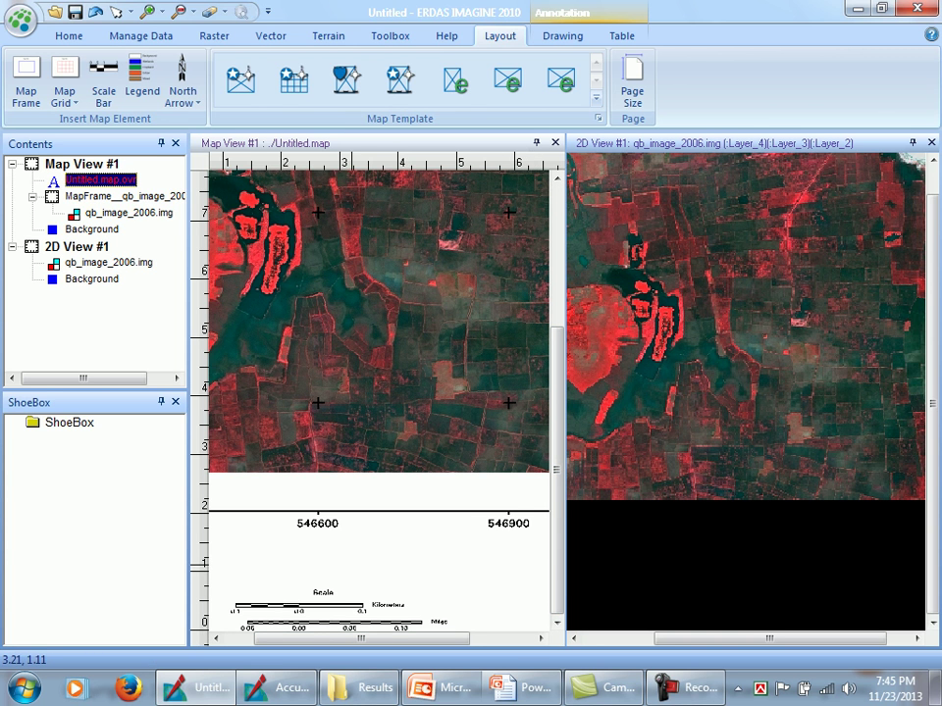
scroll(294, 578, up, 3)
scroll(293, 576, up, 2)
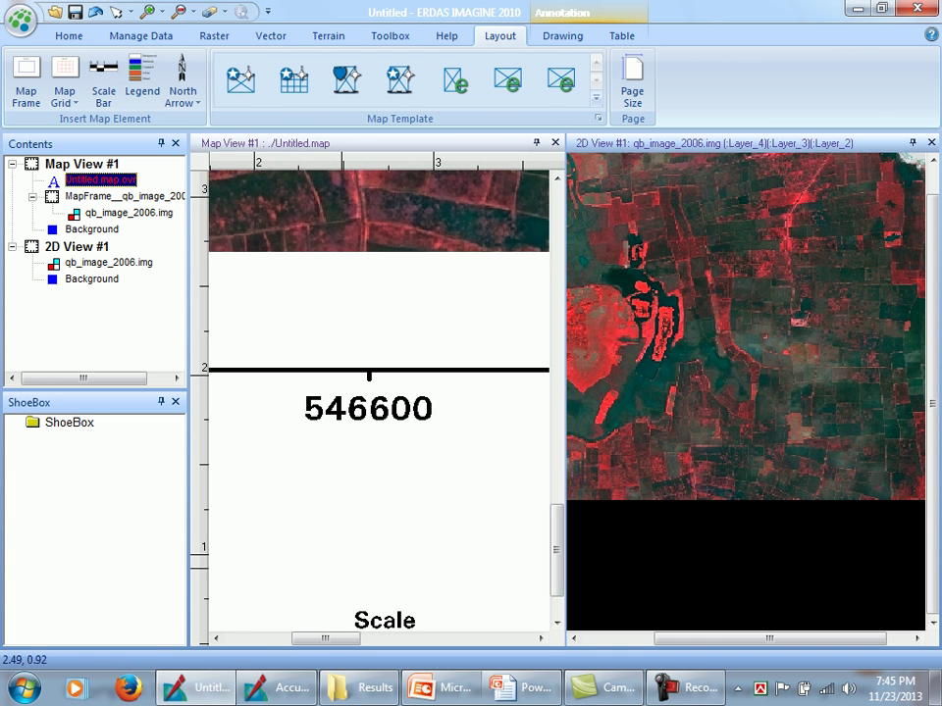
drag(330, 570, 286, 344)
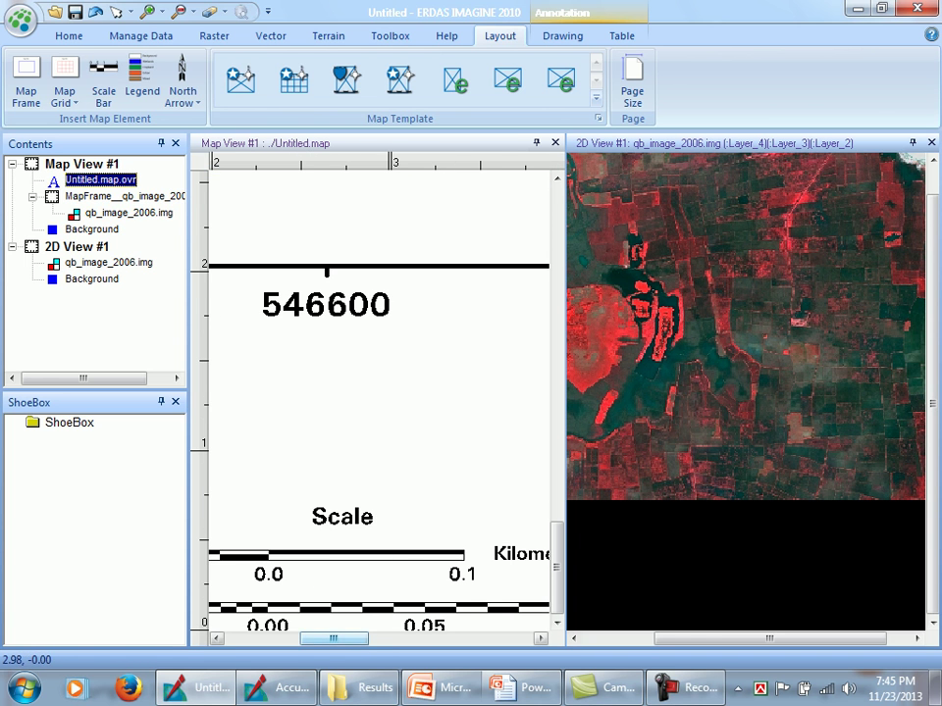
drag(333, 638, 261, 638)
scroll(339, 518, down, 2)
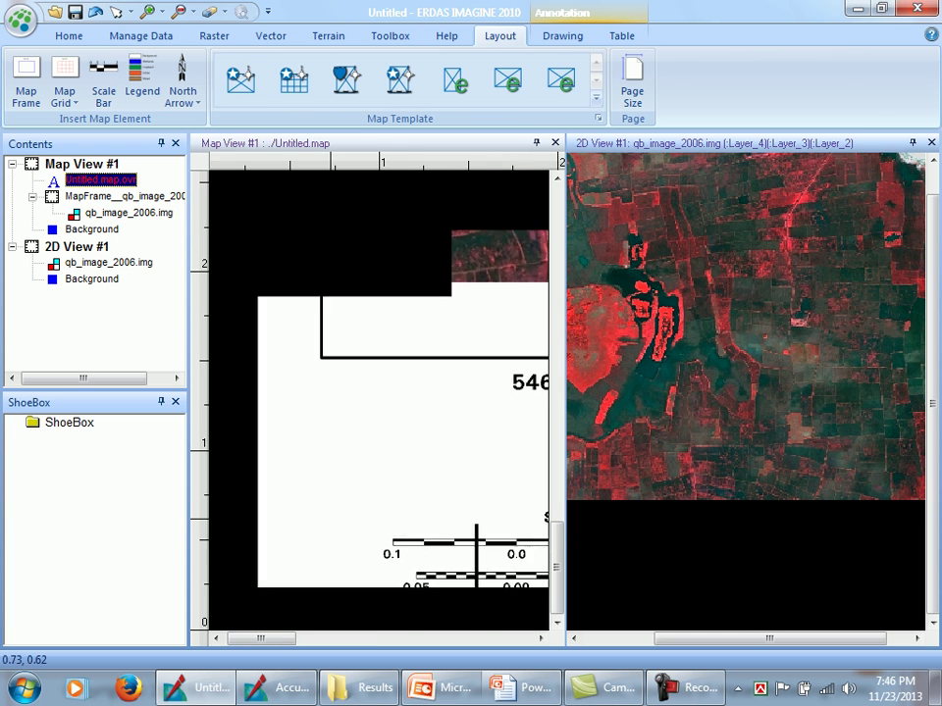
drag(328, 638, 421, 638)
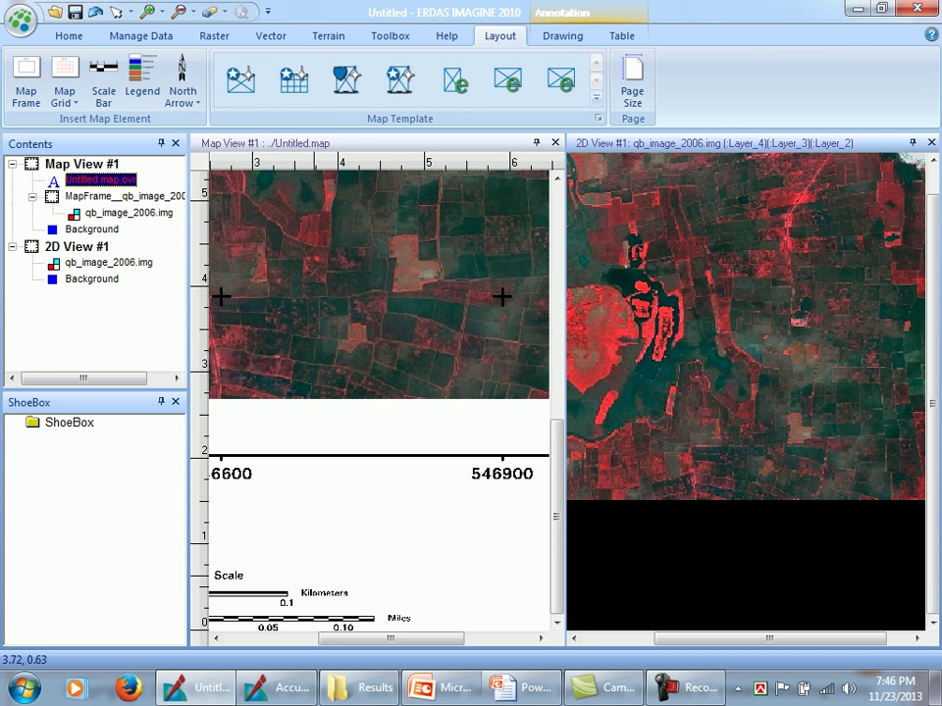
scroll(314, 516, down, 2)
scroll(369, 392, up, 1)
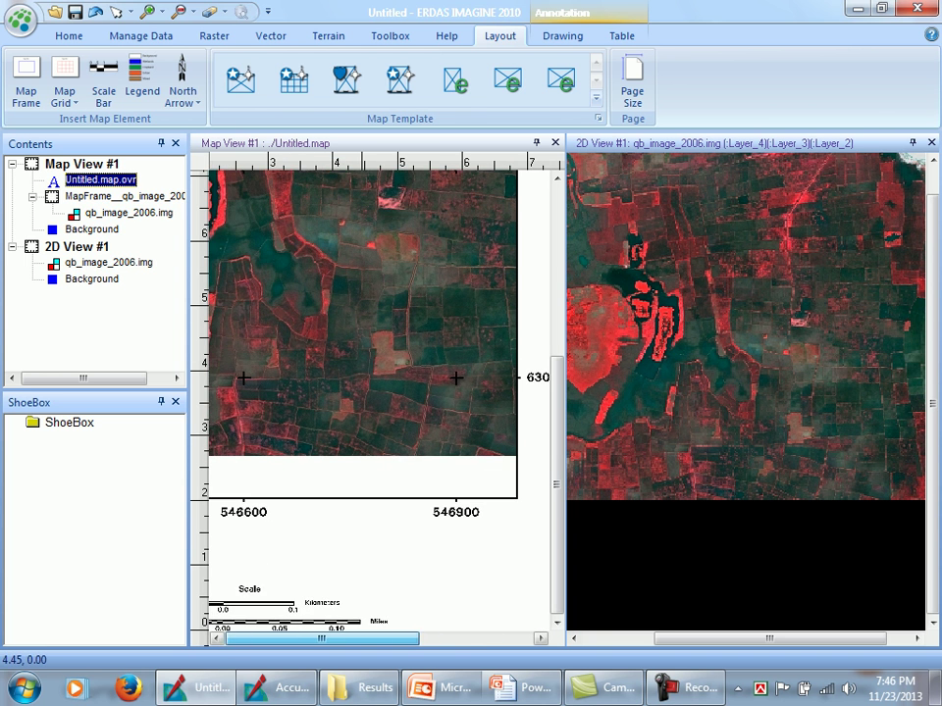
Open the North Arrow Properties and bring up the Symbol Chooser for the arrow style.
scroll(370, 392, up, 1)
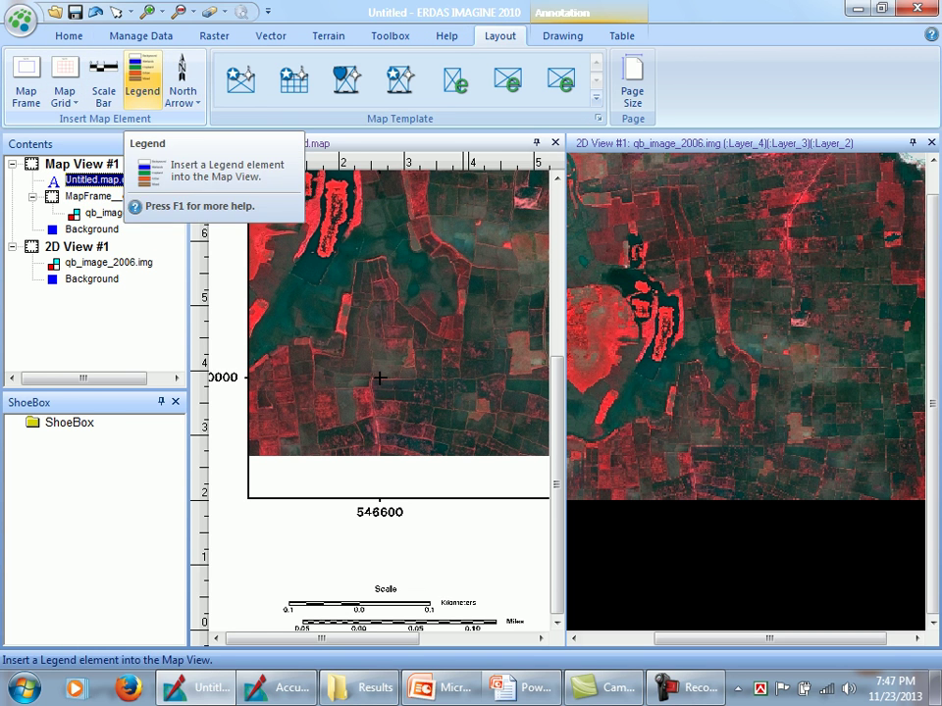
click(183, 102)
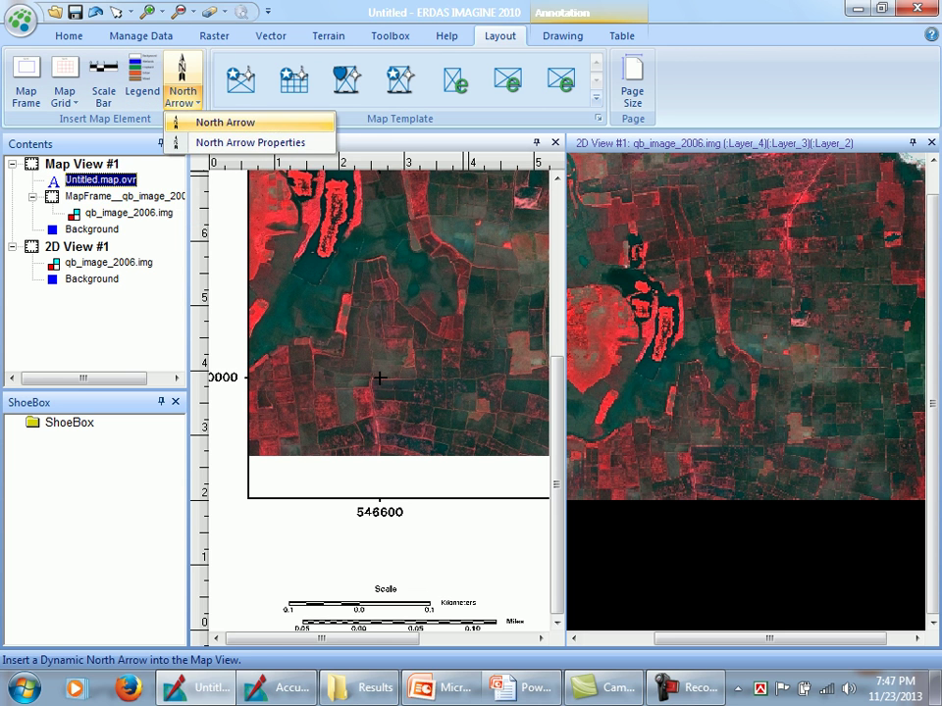
click(208, 121)
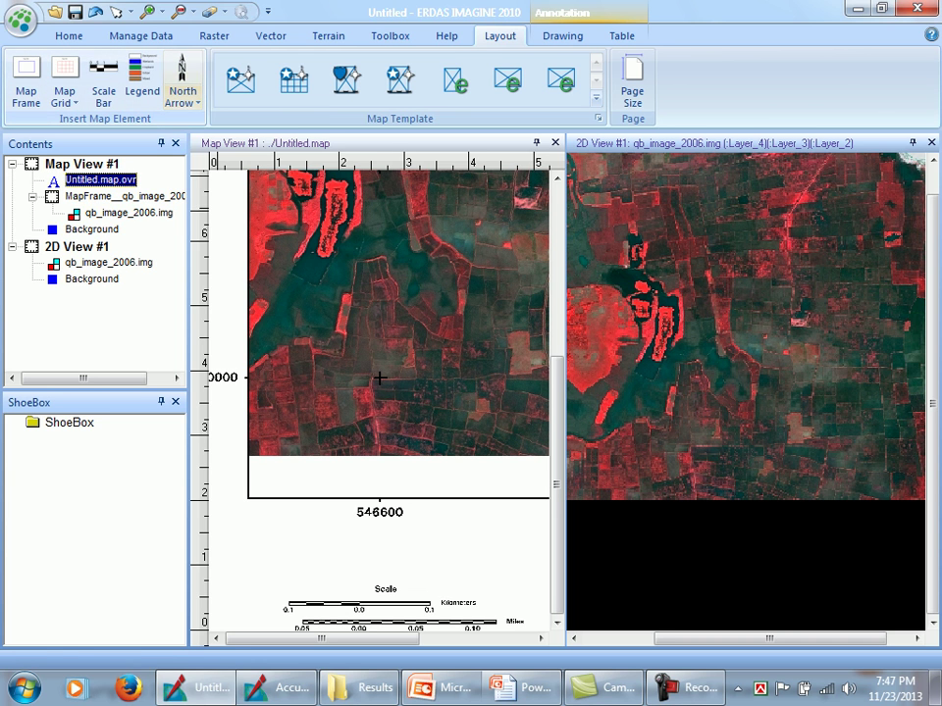
click(182, 96)
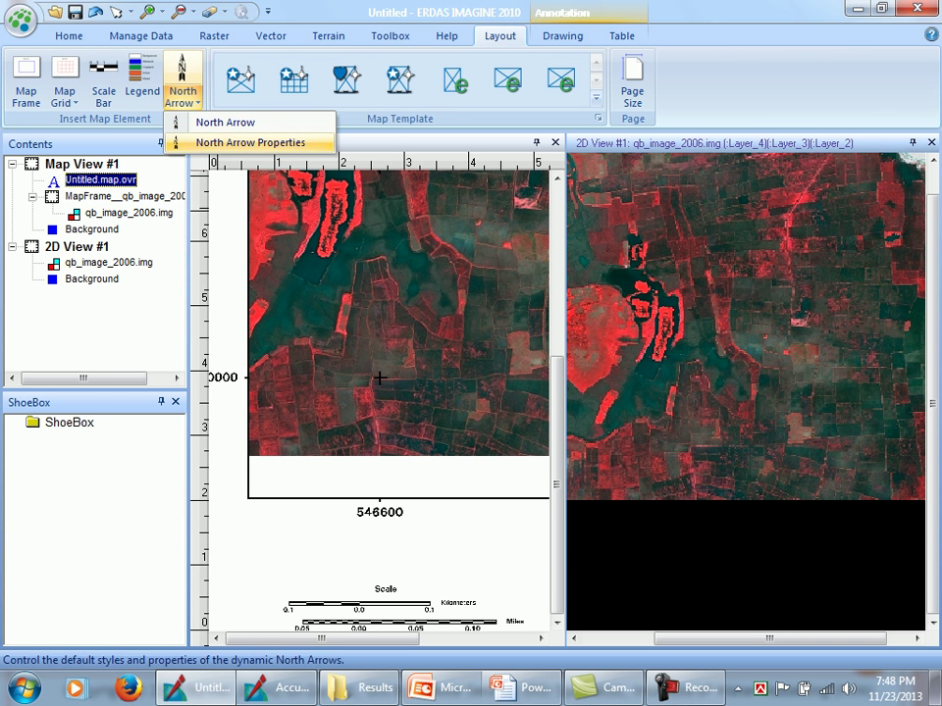
key(Return)
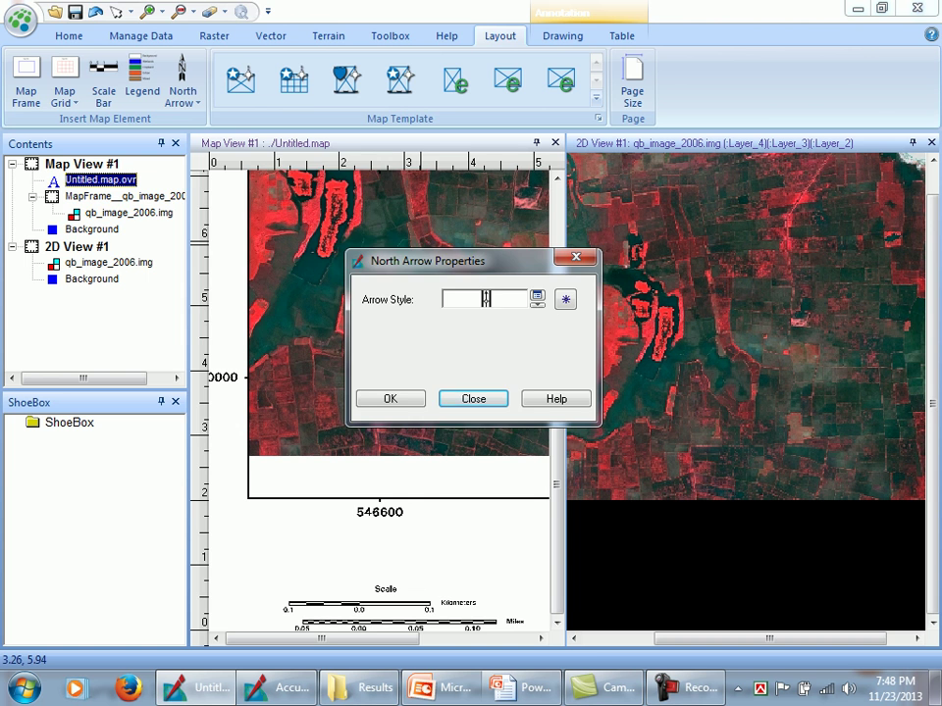
drag(426, 260, 235, 161)
click(292, 199)
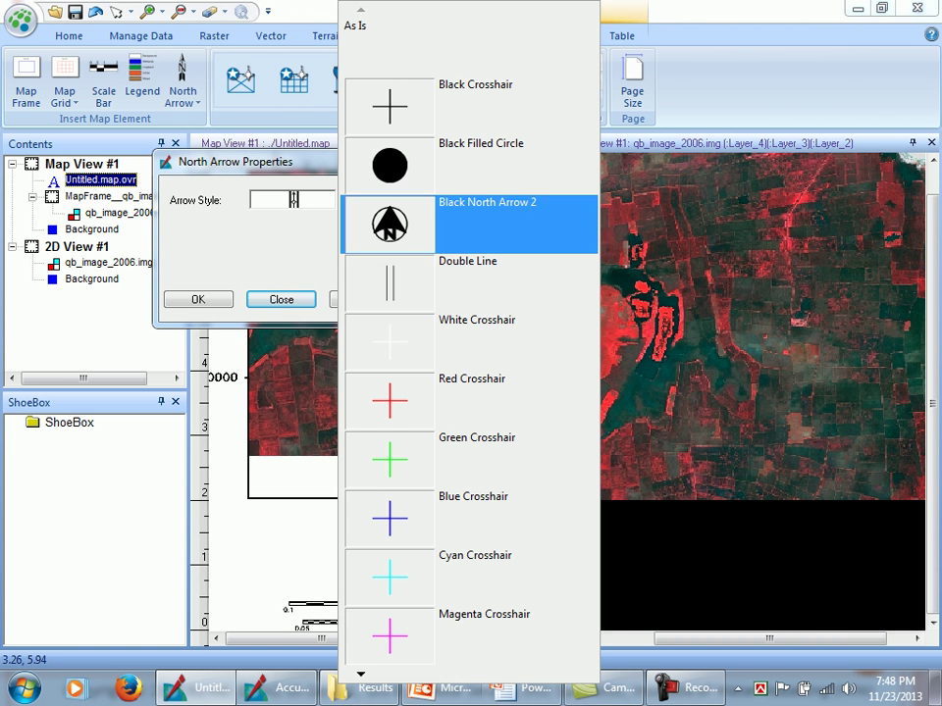
key(Down)
key(Down)
key(Down)
key(Down)
key(Down)
key(Up)
key(Up)
key(Up)
key(Up)
key(Up)
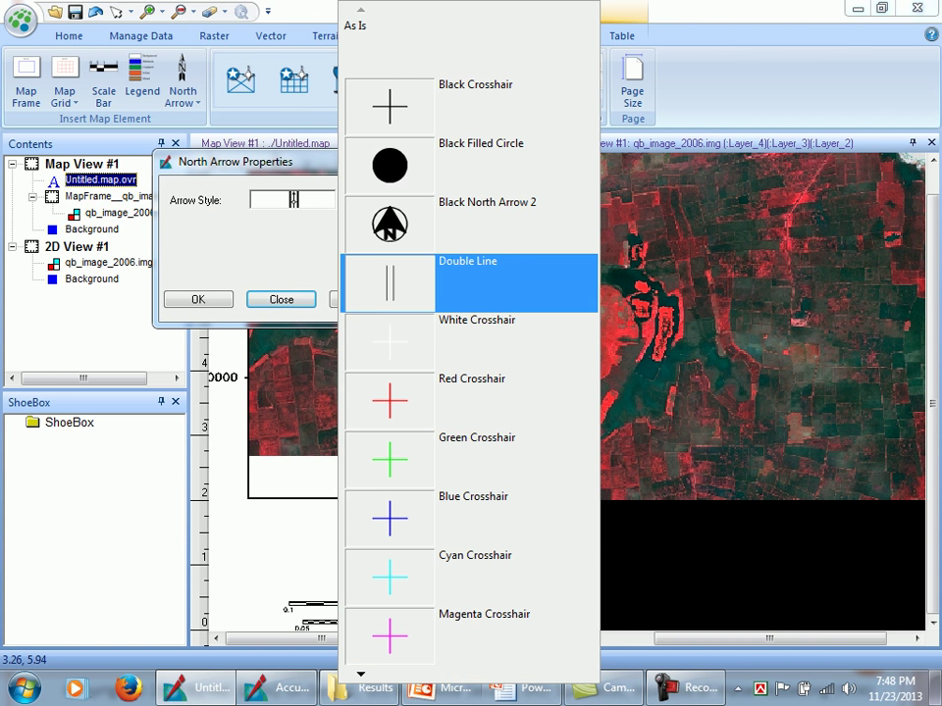
key(Return)
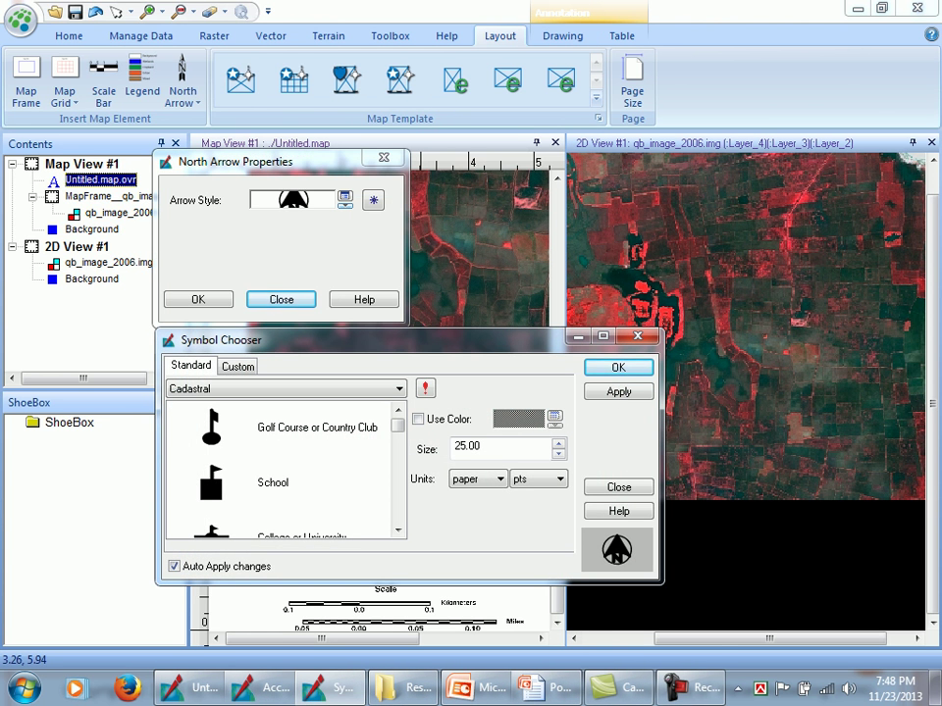
Enable a custom symbol color and choose north arrow 6 from the North Arrows symbol category.
click(418, 419)
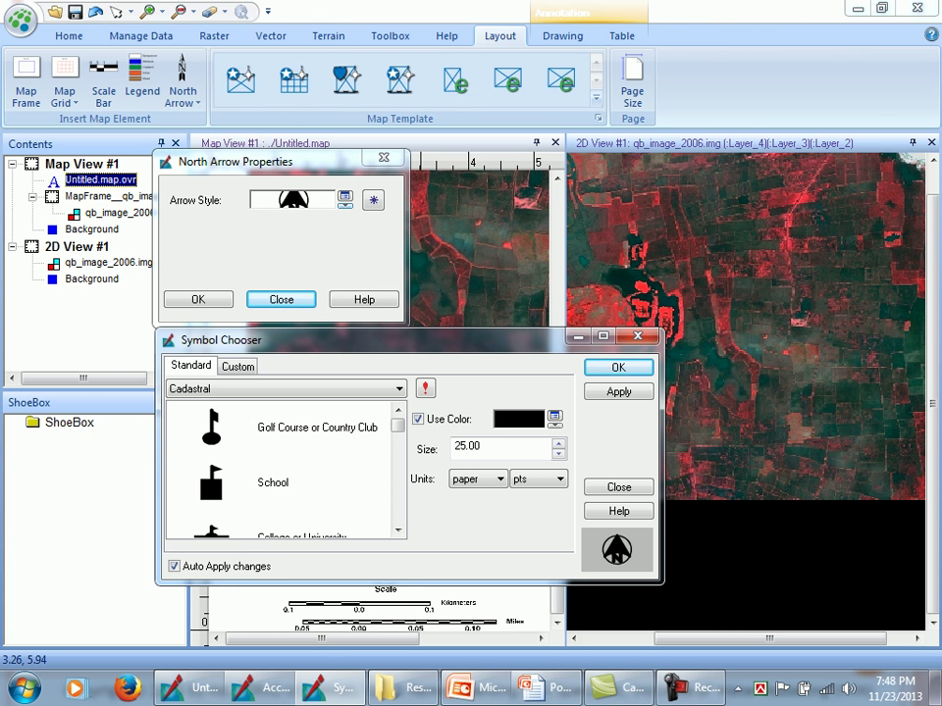
click(399, 388)
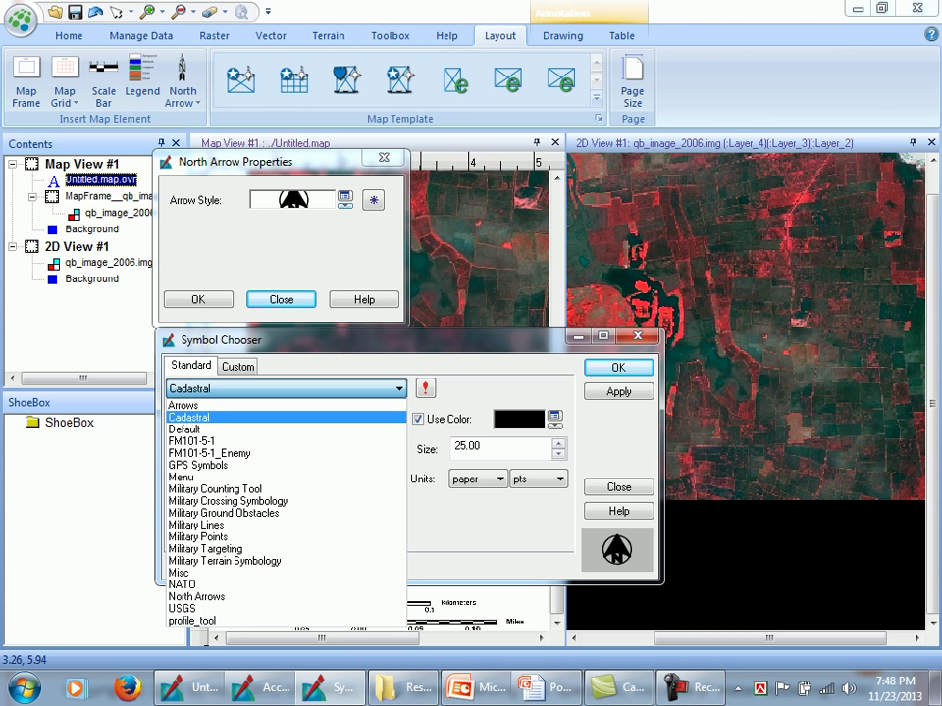
key(Down)
key(Down)
key(Down)
key(Down)
key(Down)
key(Down)
key(Down)
key(Down)
key(Down)
key(Down)
key(Down)
key(Down)
key(Down)
key(Down)
key(Down)
key(Return)
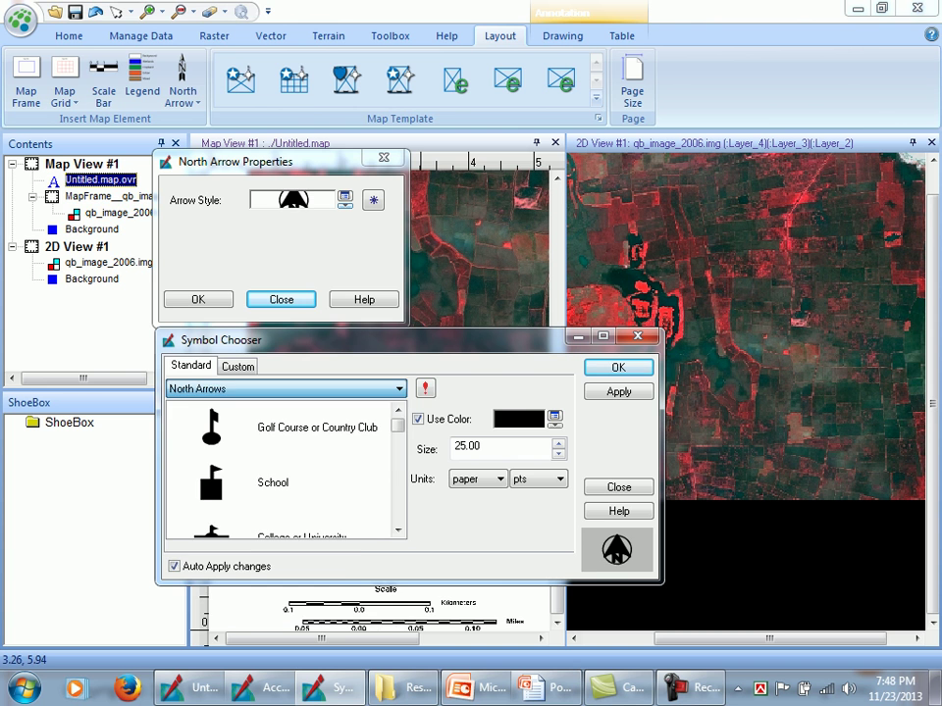
drag(398, 424, 397, 443)
click(285, 428)
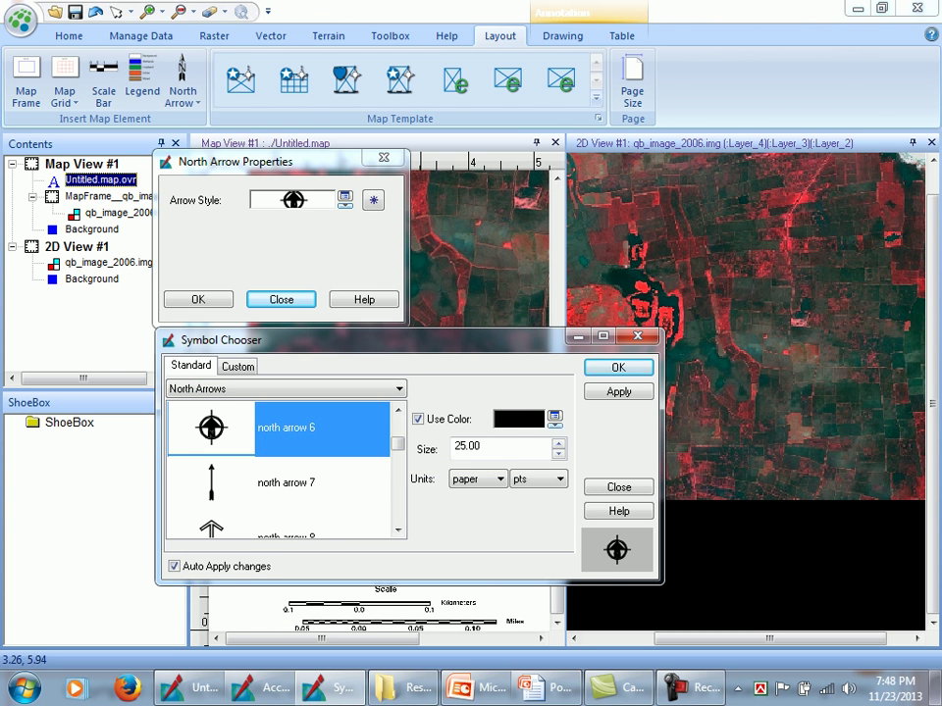
Try Orange, Sienna and Violet as the north arrow symbol's color.
click(554, 419)
click(579, 531)
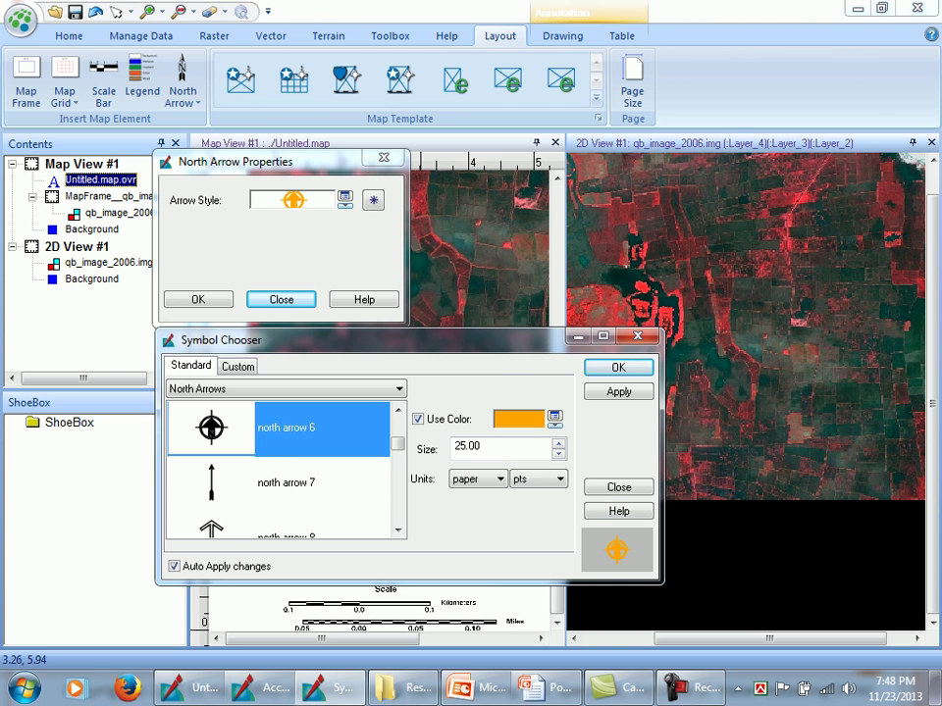
click(554, 419)
click(595, 359)
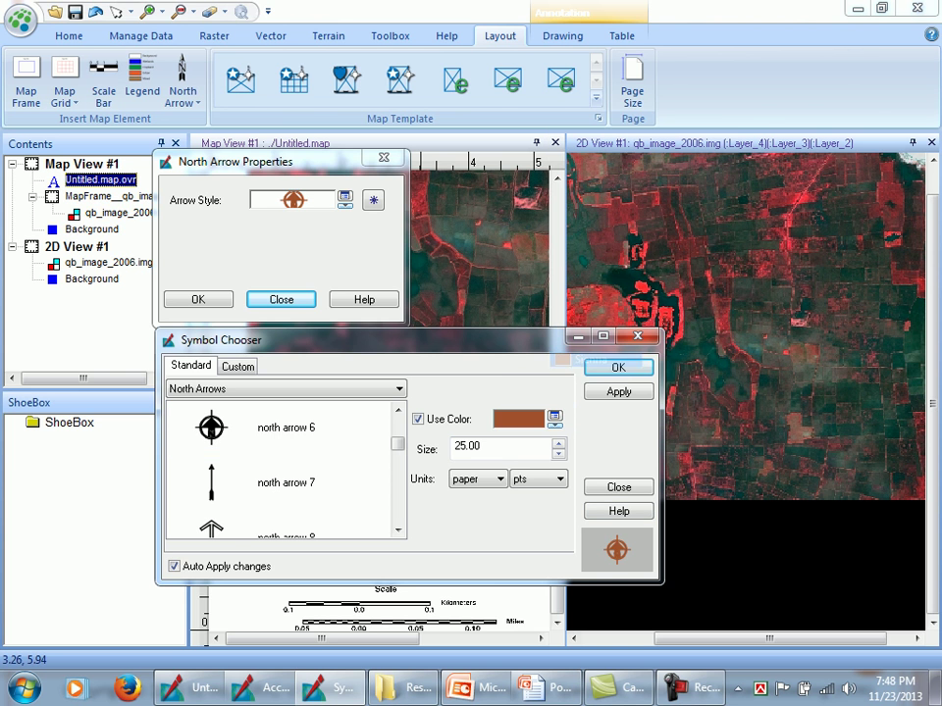
click(555, 419)
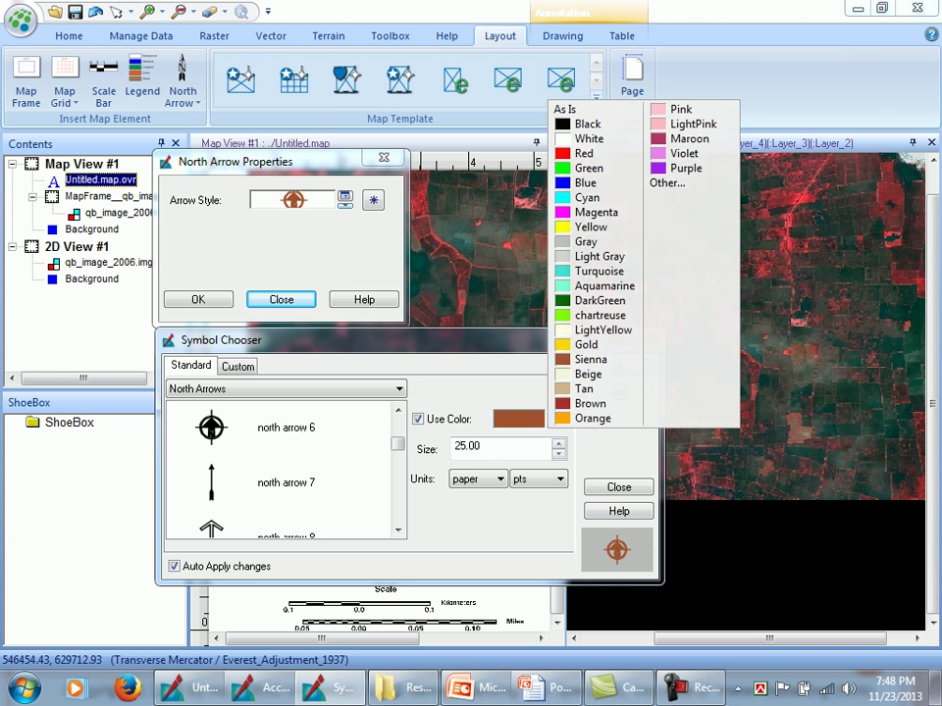
click(683, 151)
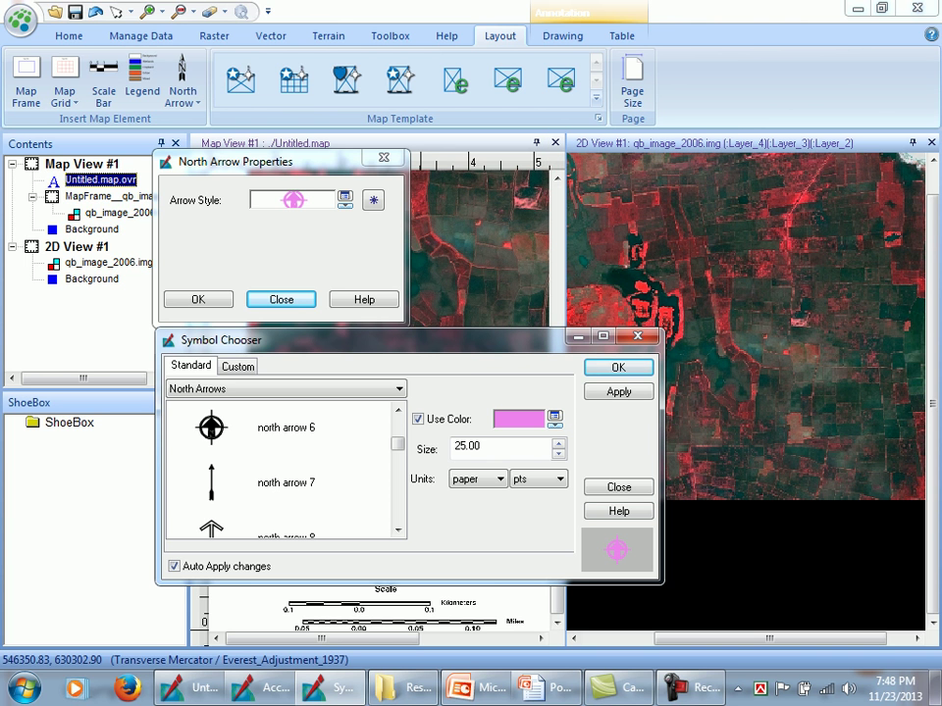
Color the north arrow symbol Light Gray and accept it as the arrow style.
click(554, 418)
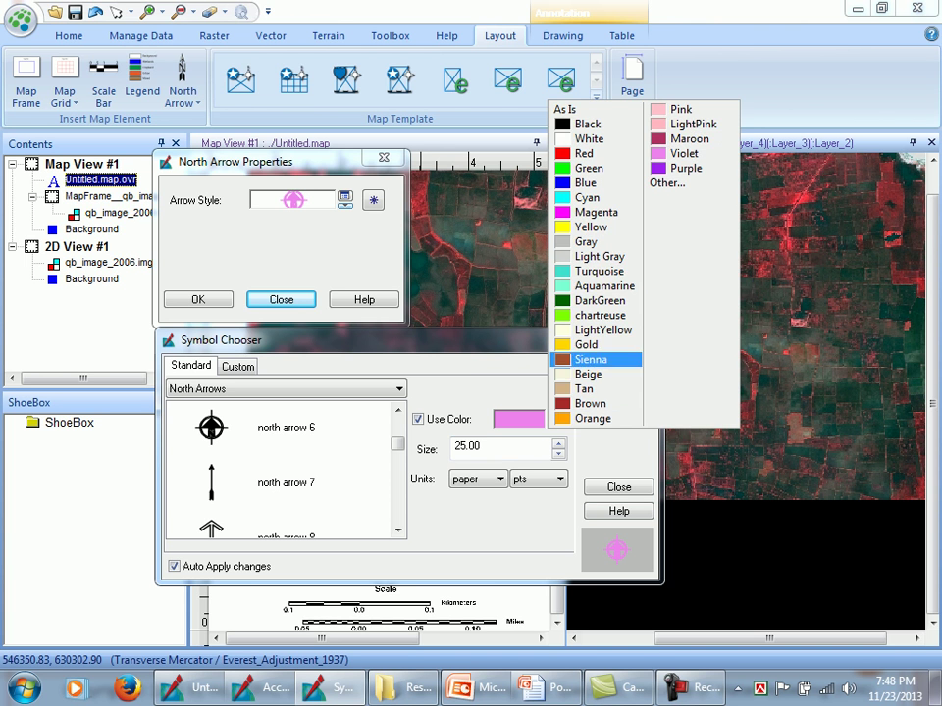
click(588, 259)
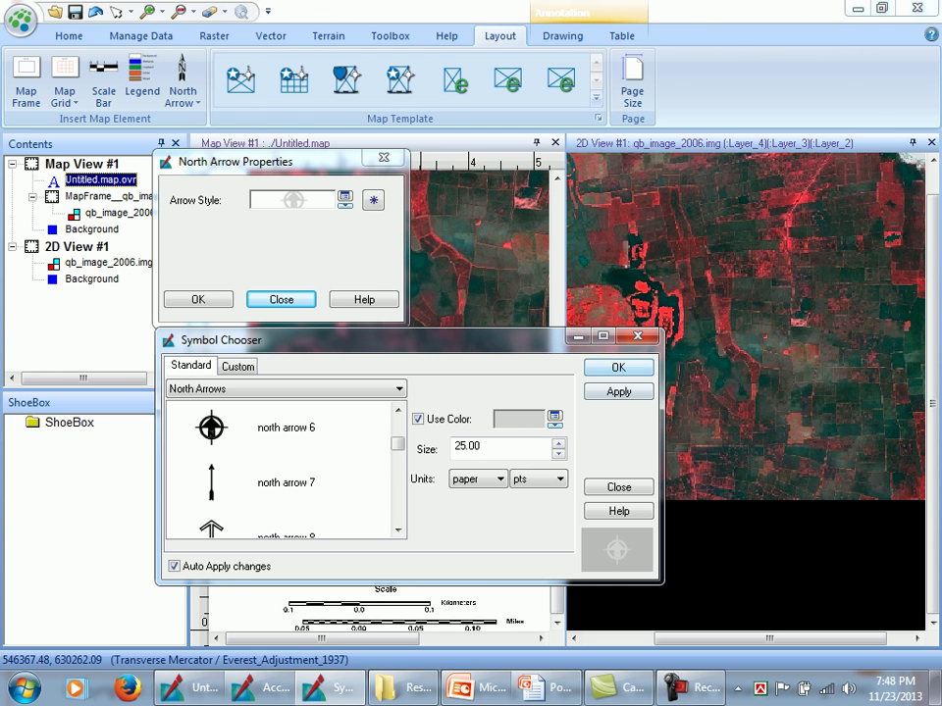
click(617, 367)
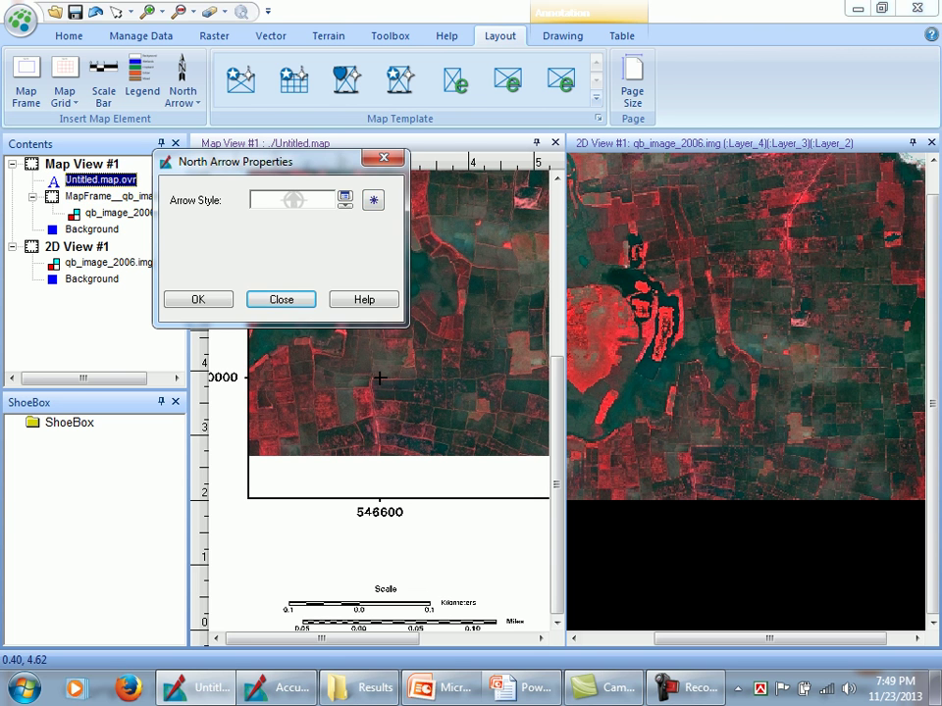
click(216, 299)
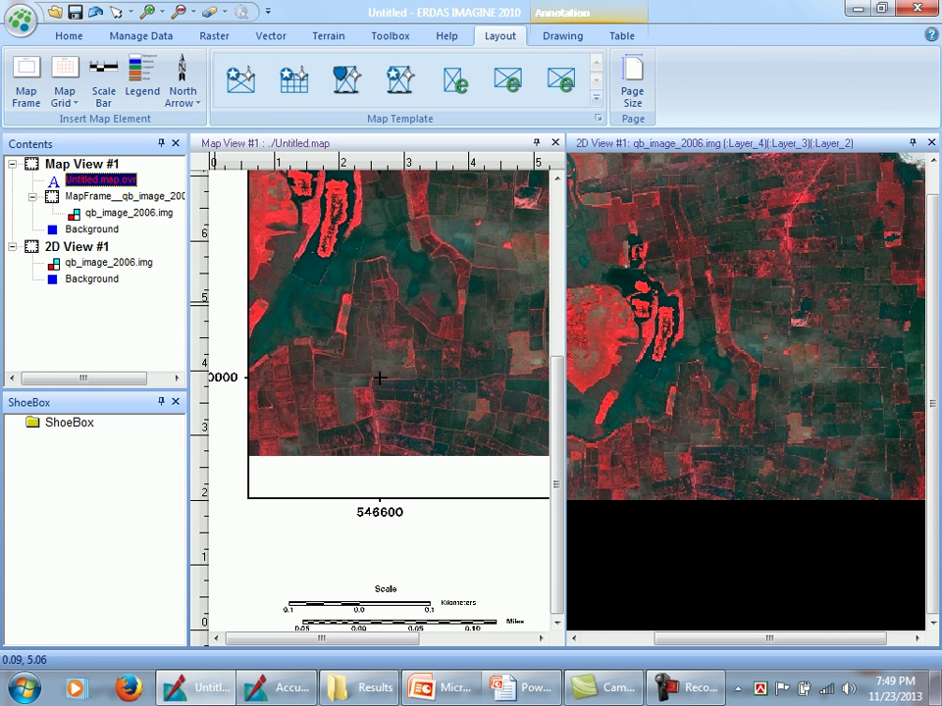
Place the north arrow in the blank space below the map frame's lower-left corner, above the scale bar.
key(ctrl+s)
drag(245, 514, 309, 578)
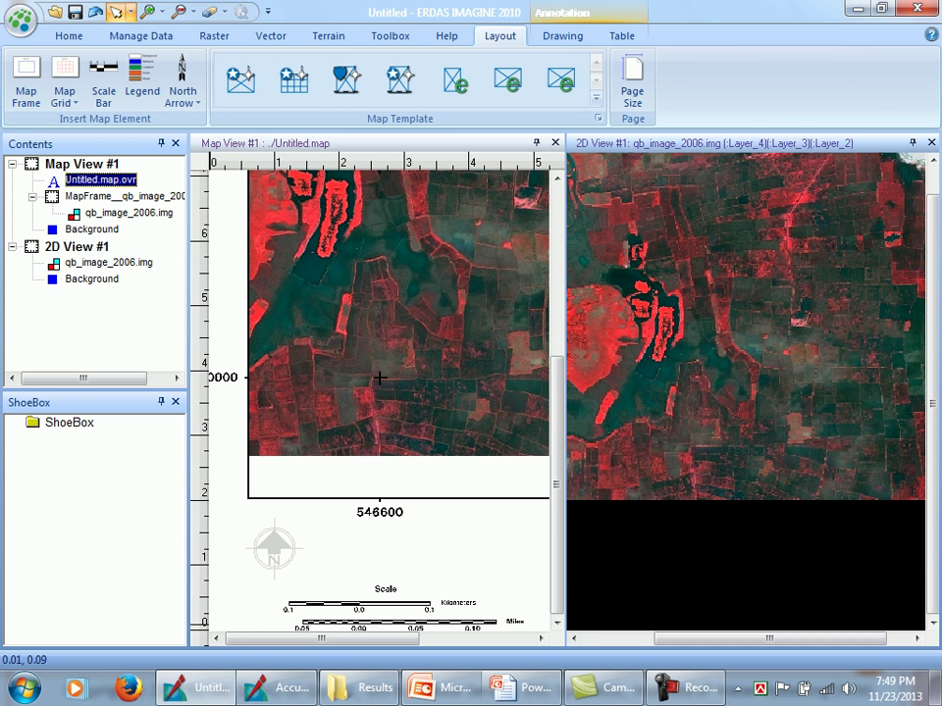
scroll(285, 505, down, 1)
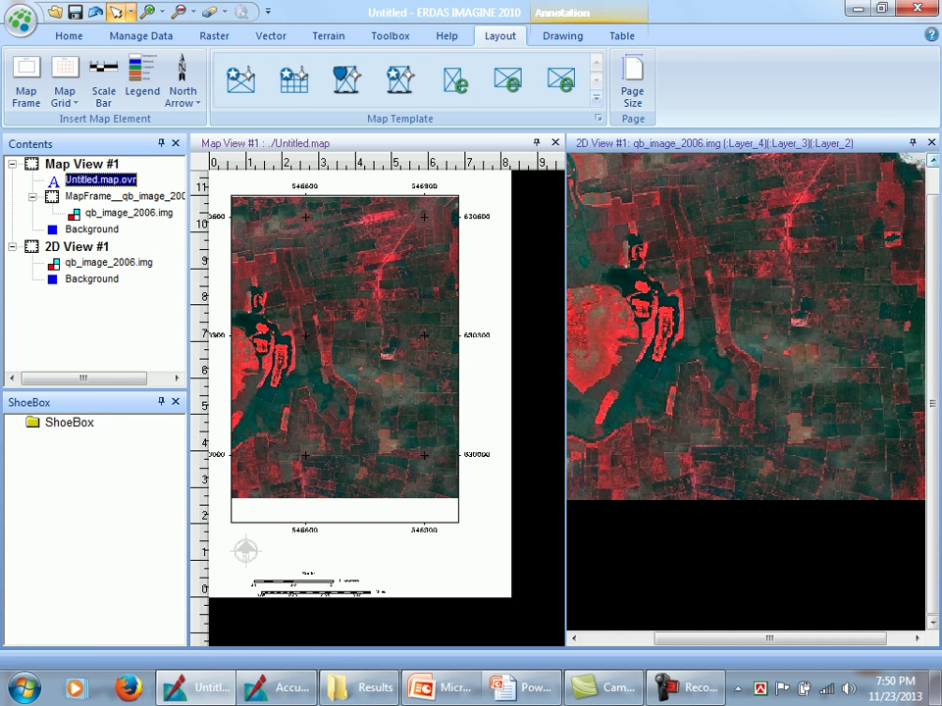
Close 2D View #1, then open the map frame for editing to bring its source image back and accept its settings.
click(930, 142)
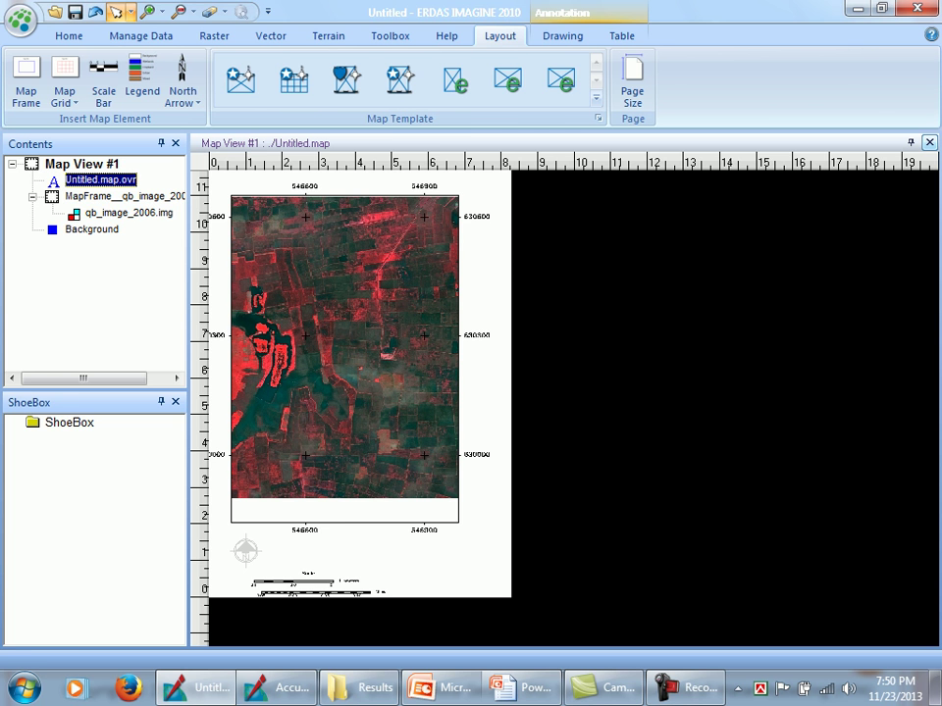
double_click(349, 320)
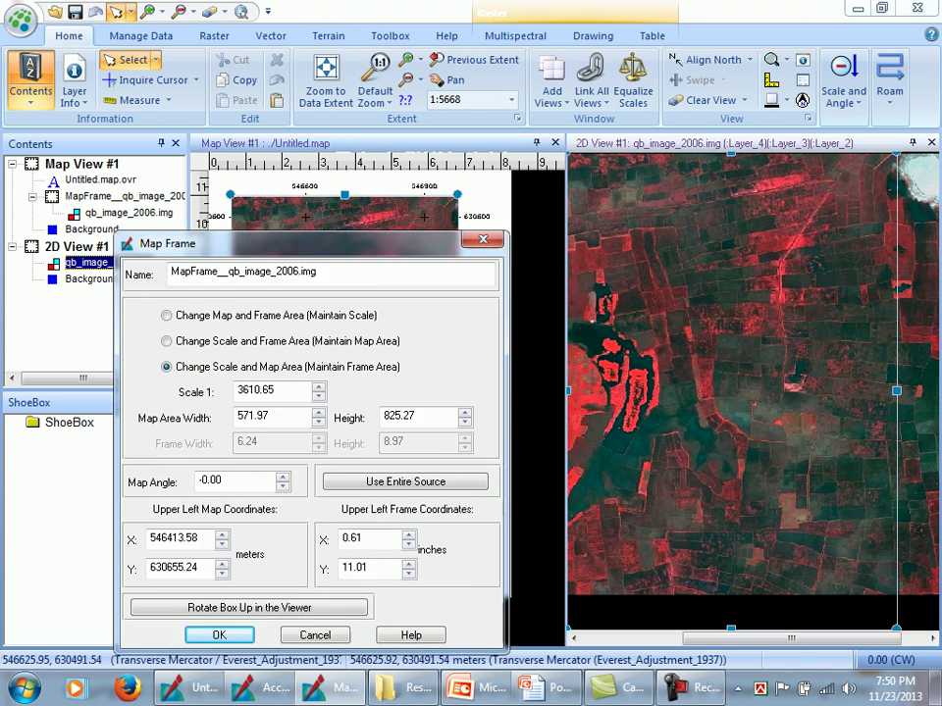
drag(314, 243, 263, 241)
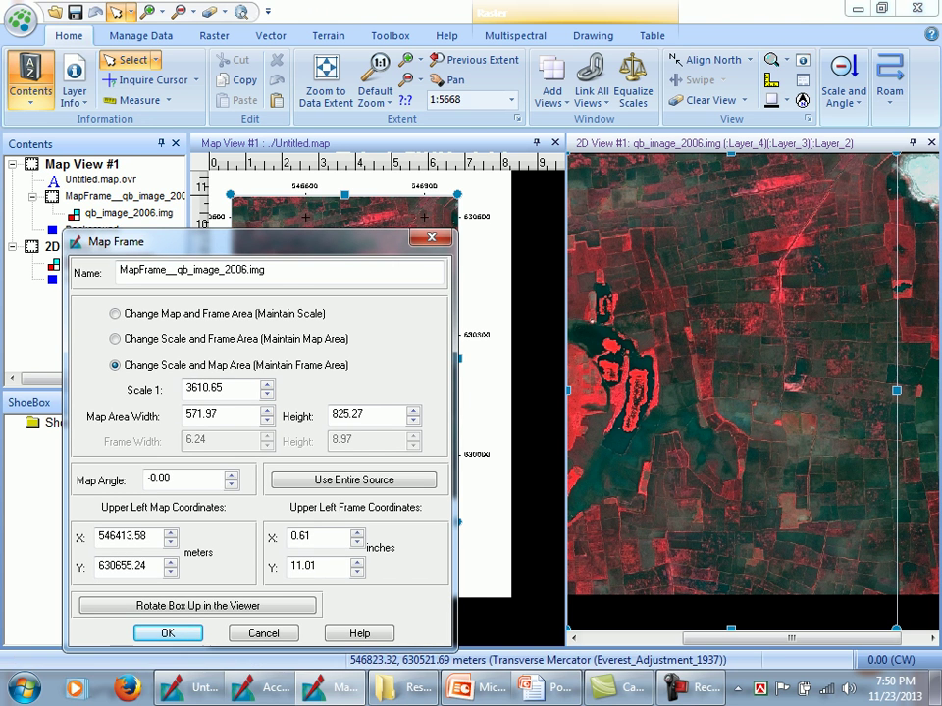
key(Return)
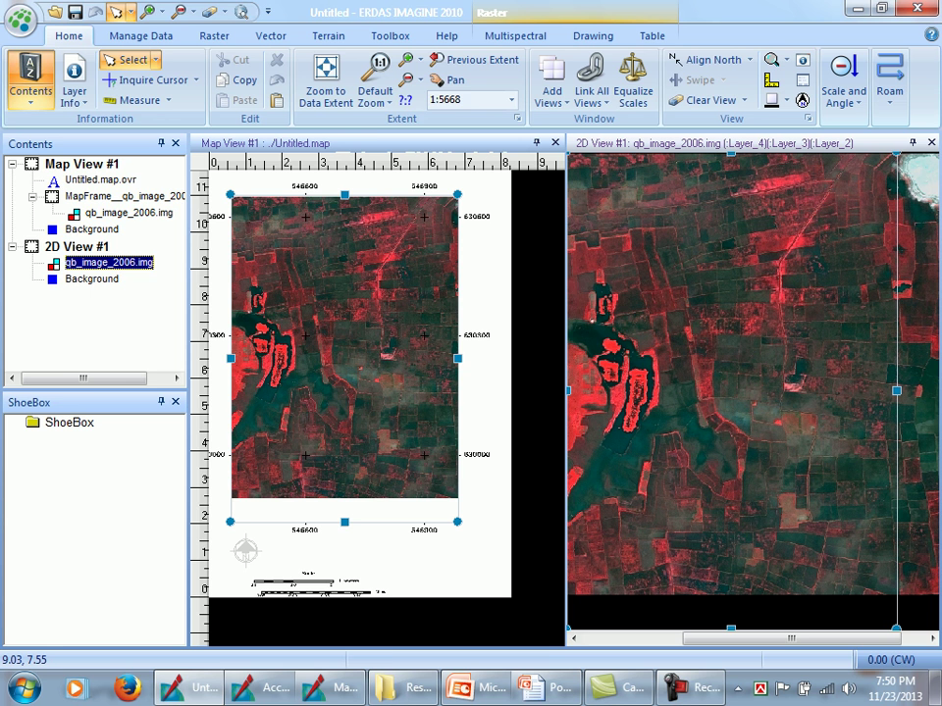
Start a new vector layer for the 2D view with Shapefile (*.shp) as its type and go to the road folder in Results.
click(19, 19)
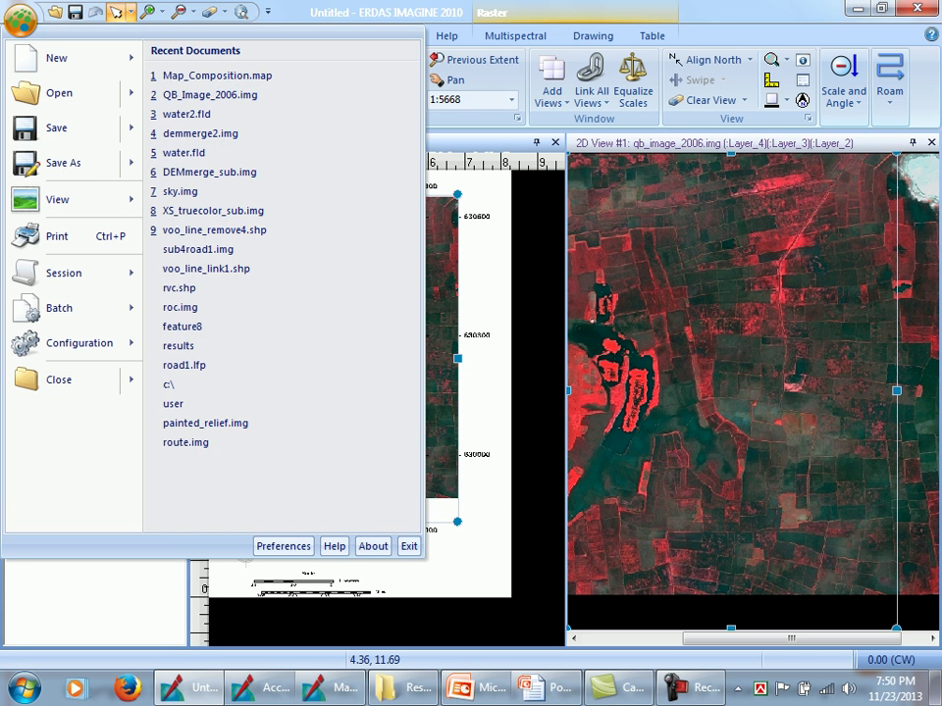
mouse_move(74, 58)
mouse_move(279, 134)
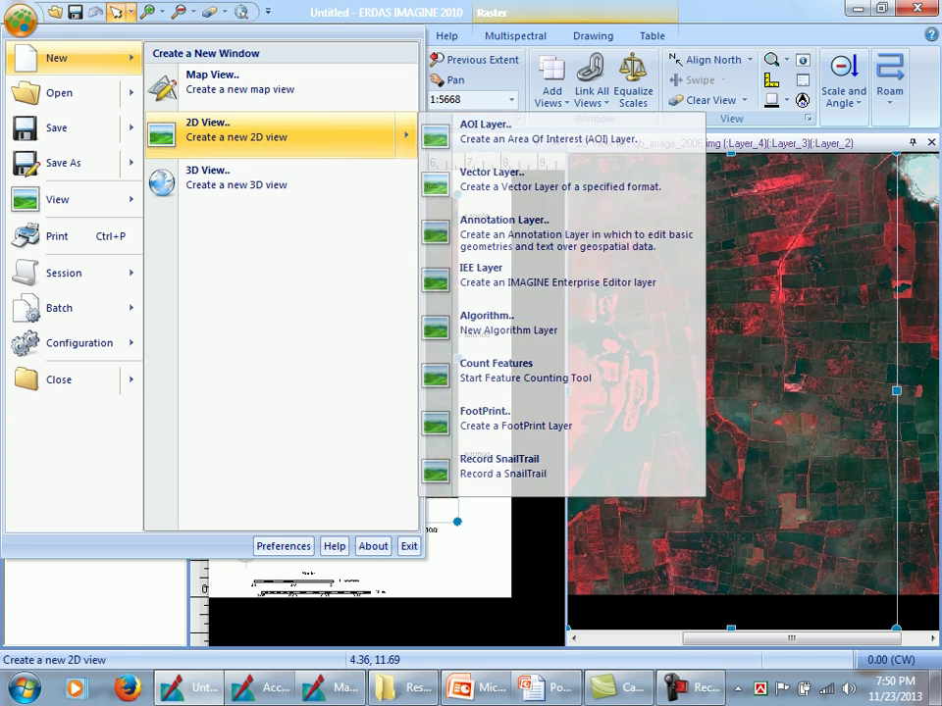
click(510, 179)
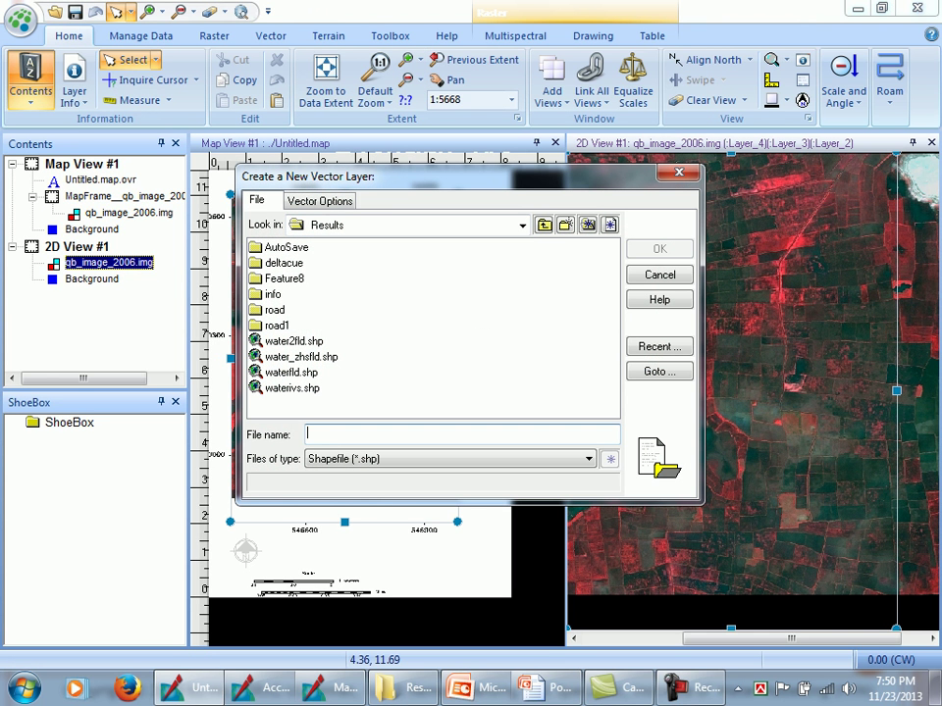
text(ro)
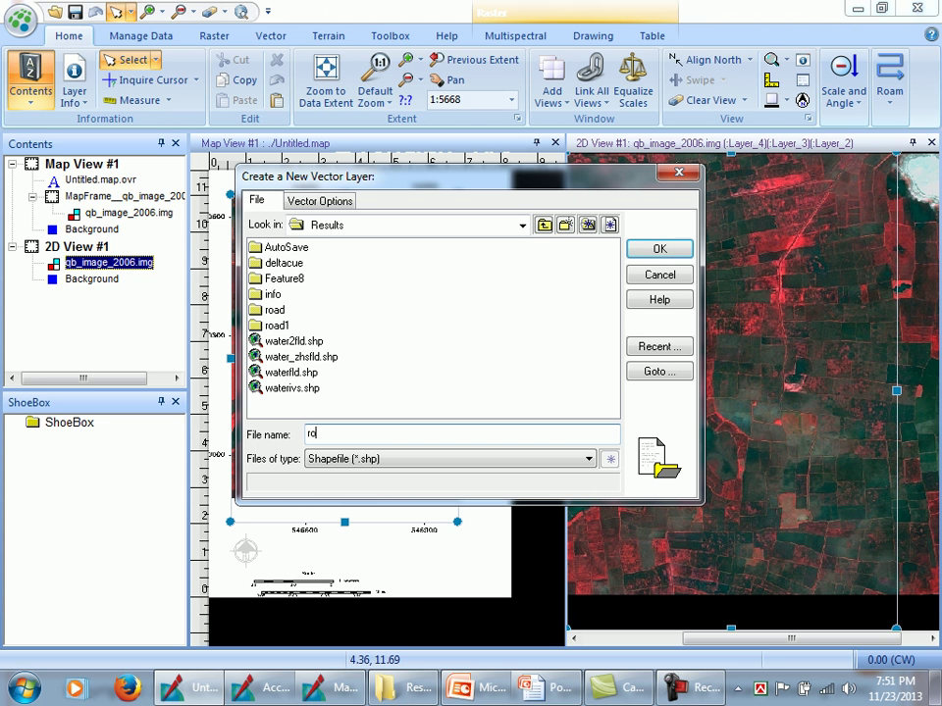
text(ad)
click(587, 458)
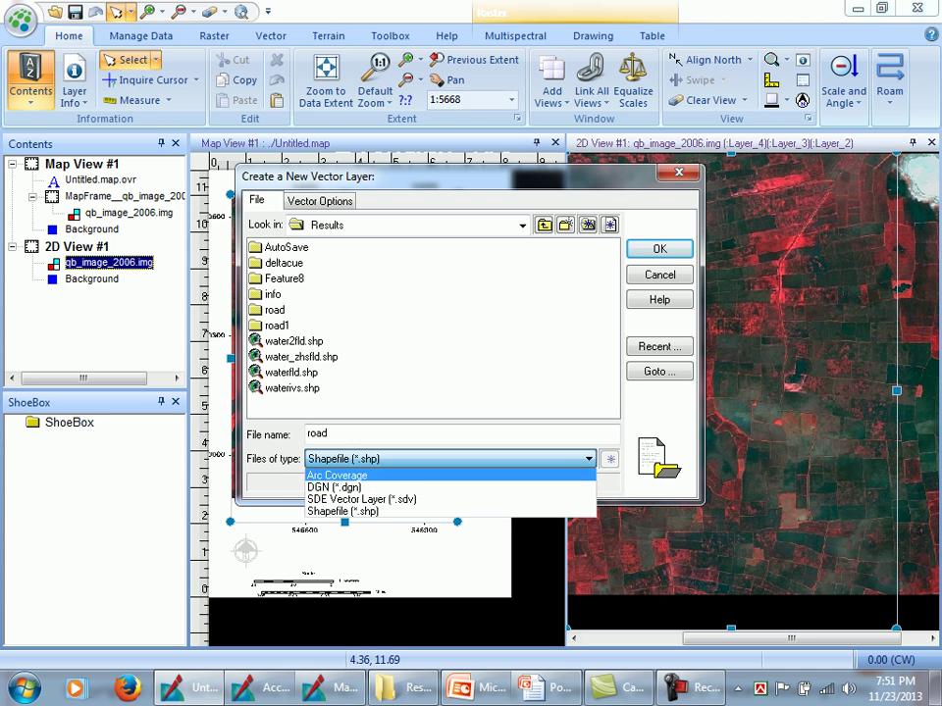
click(587, 458)
click(658, 248)
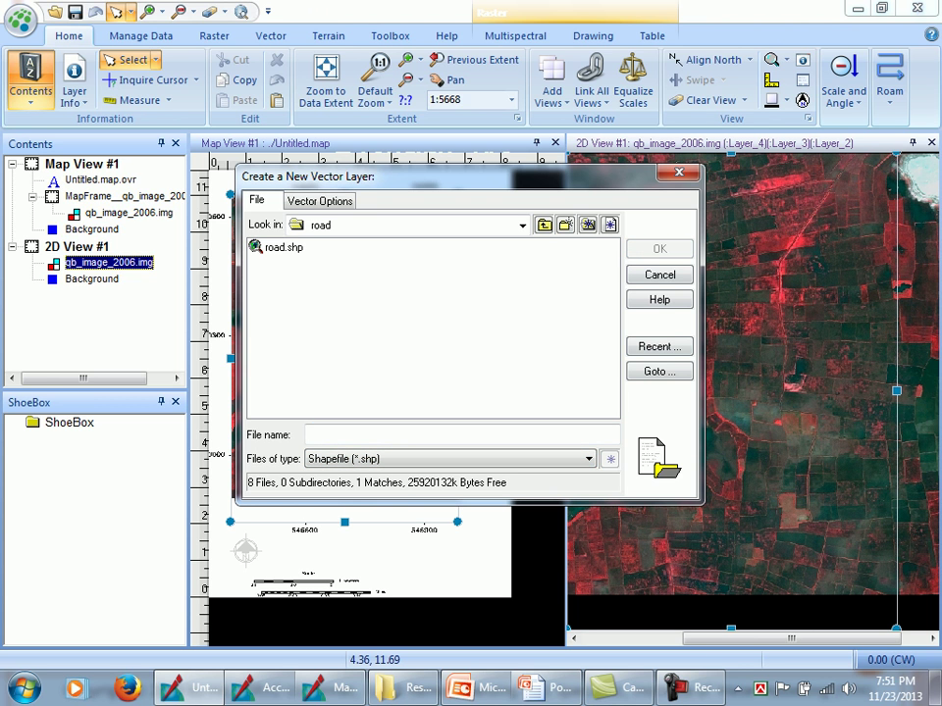
Save the new vector layer as road.shp, overwriting the existing shapefile.
click(282, 248)
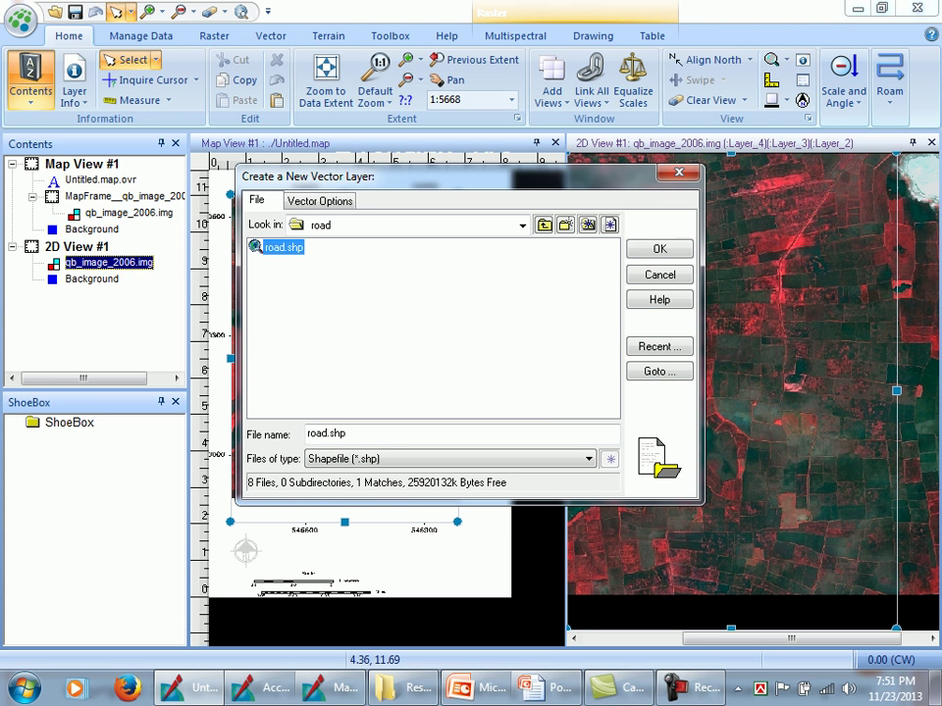
click(659, 248)
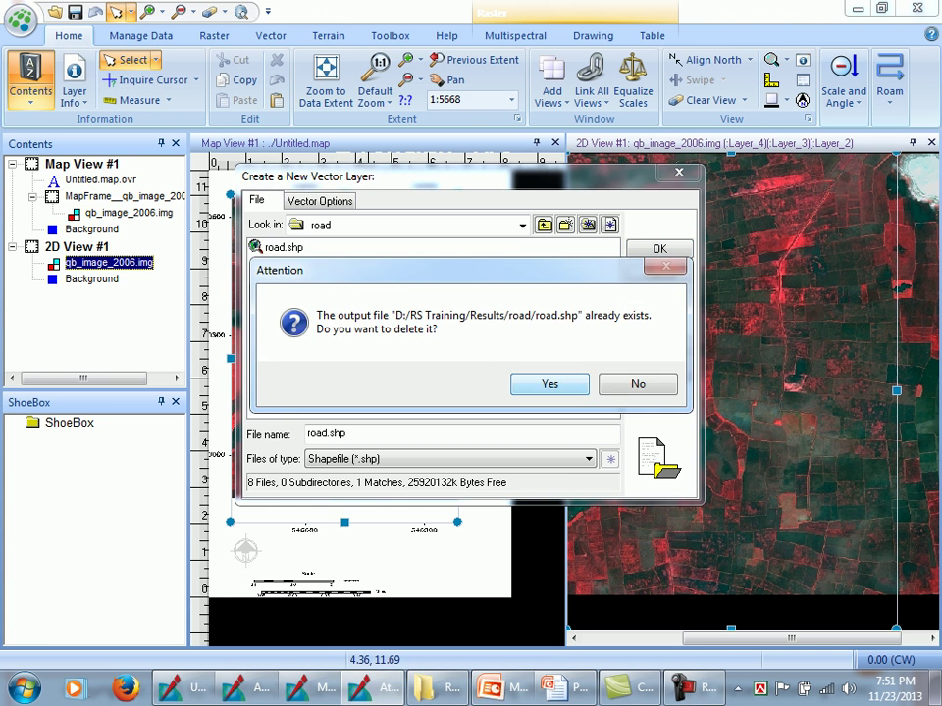
key(Return)
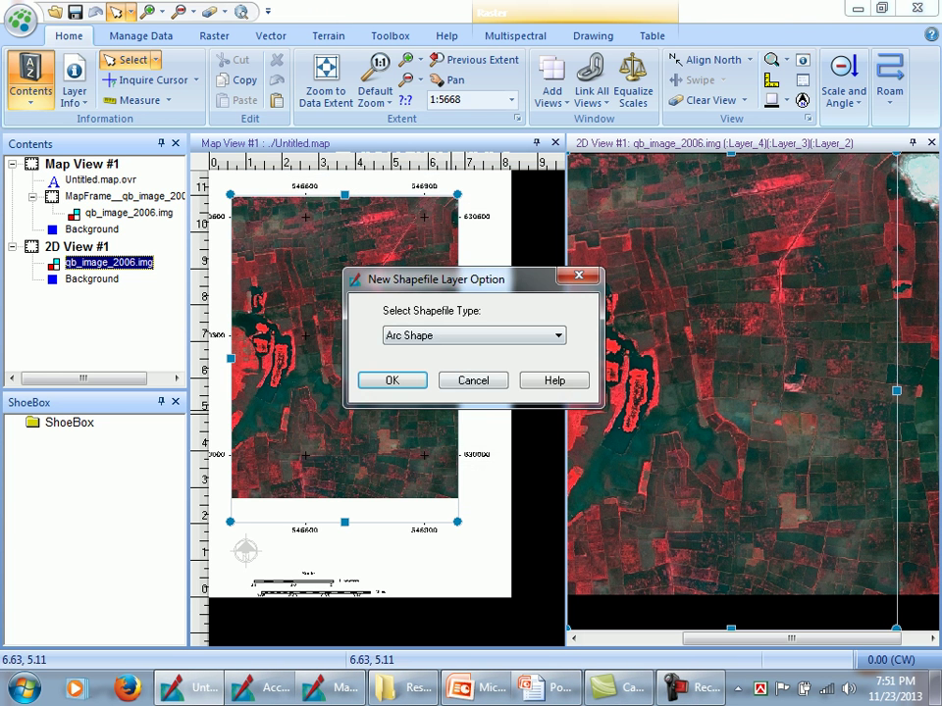
Accept Arc Shape as the new layer's shapefile type, then load road.shp from the road folder in Results into the 2D view.
key(Return)
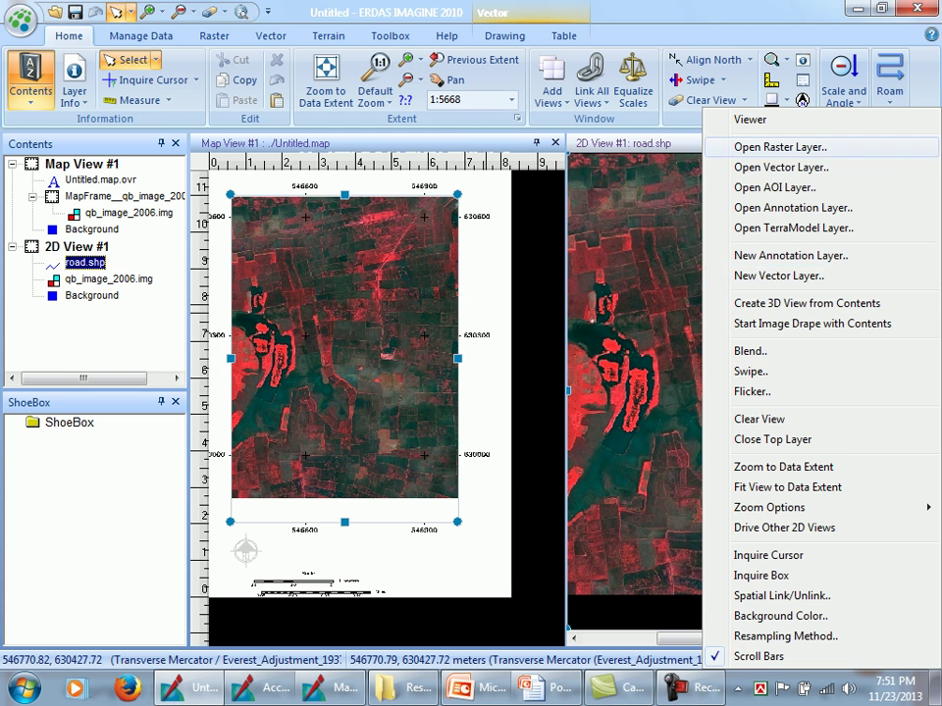
click(780, 166)
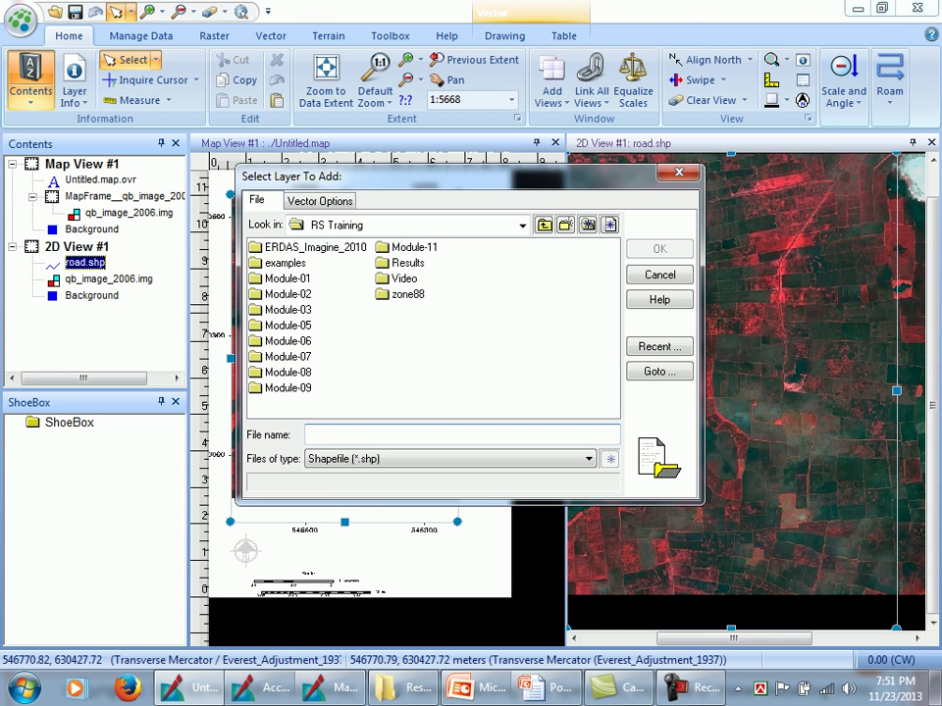
double_click(400, 263)
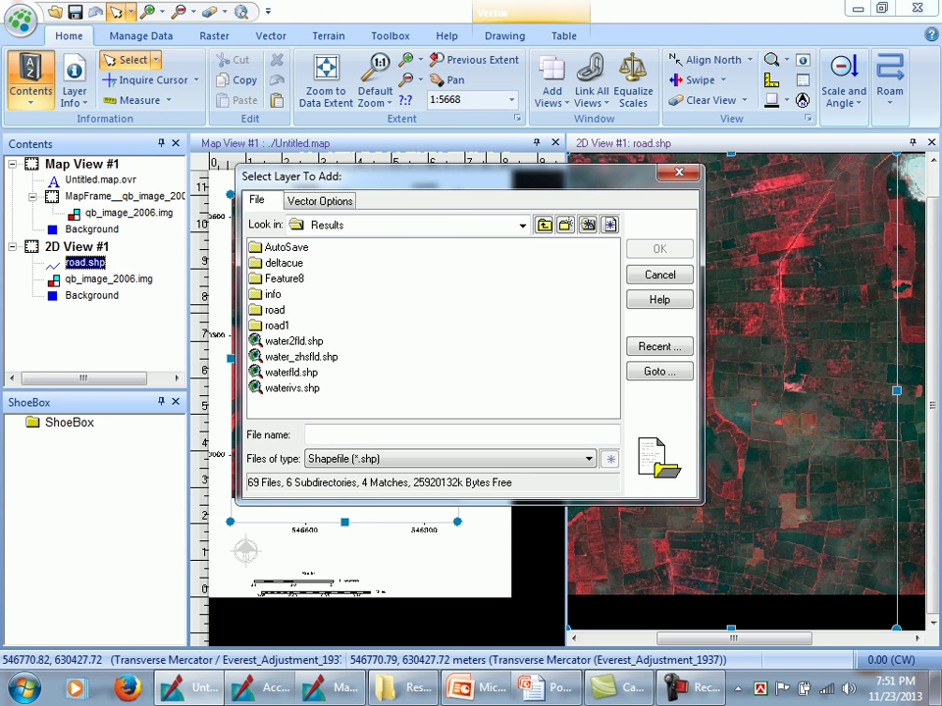
double_click(274, 310)
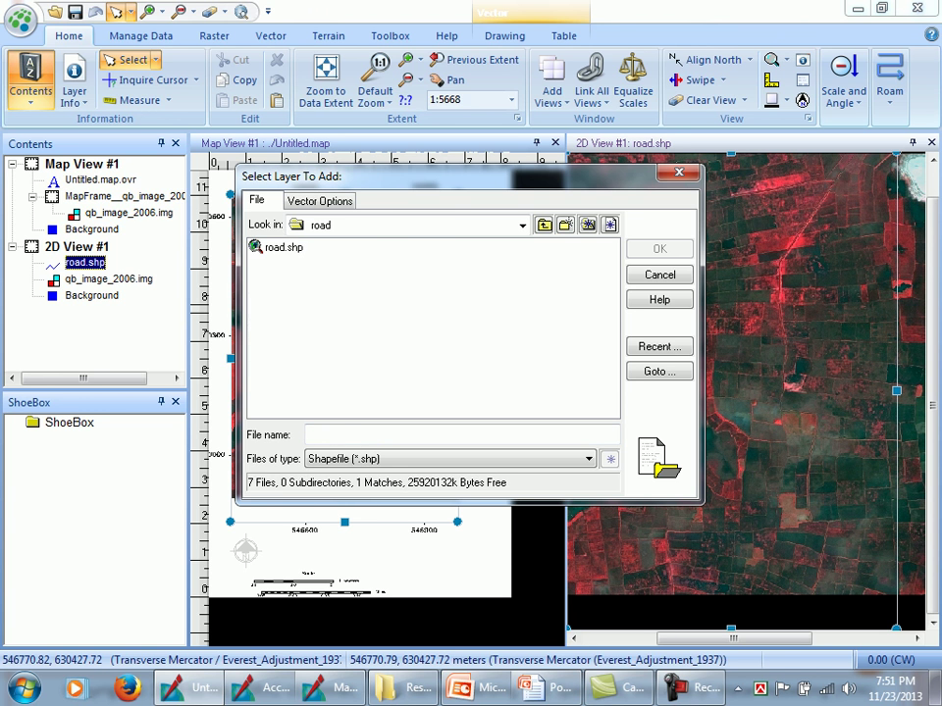
double_click(283, 248)
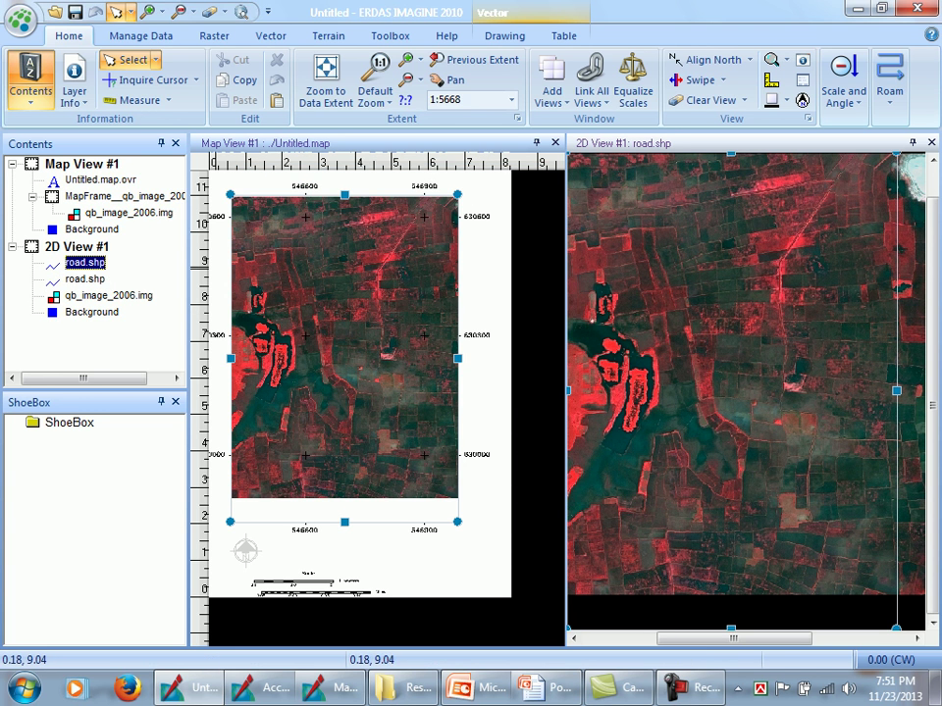
Digitize a first road polyline in road.shp, running up through the image centre to the upper left and across to the upper right.
click(504, 35)
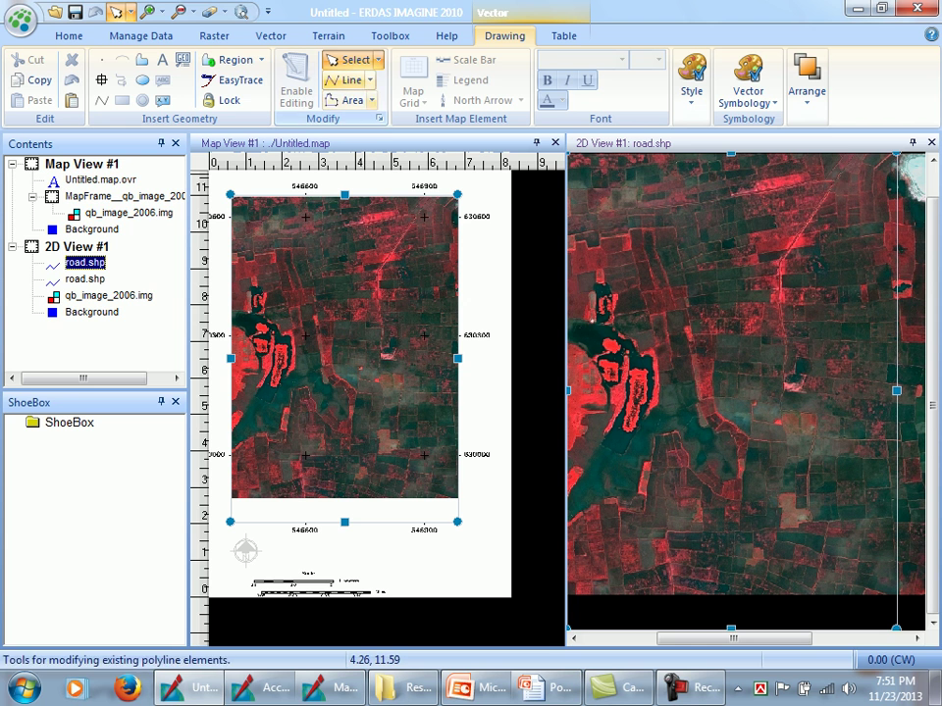
click(101, 100)
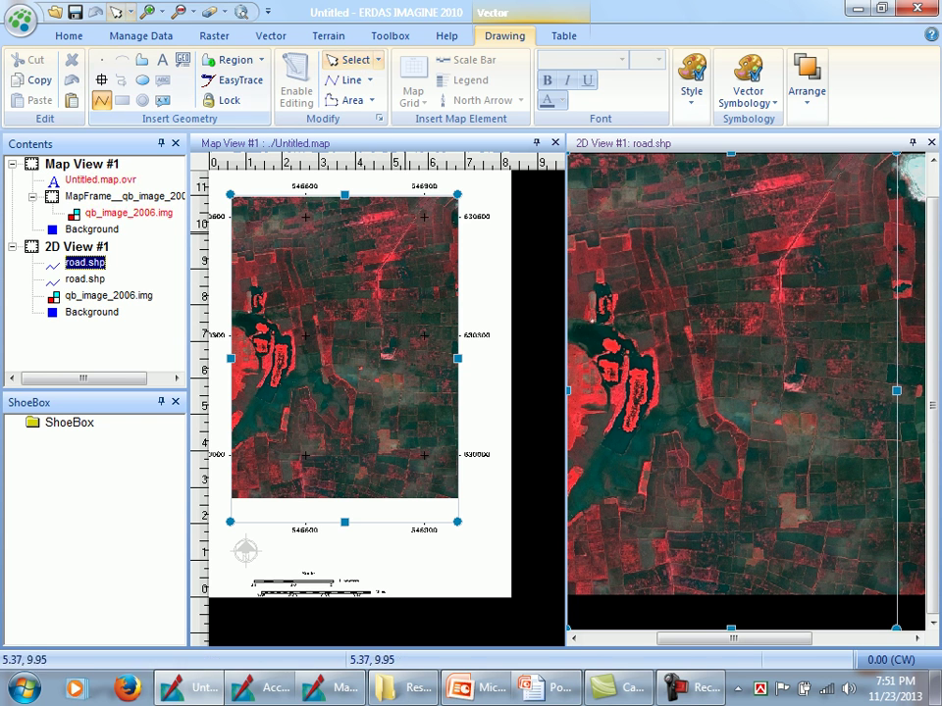
click(619, 533)
click(662, 464)
click(697, 432)
click(739, 382)
click(752, 303)
click(727, 260)
click(727, 260)
click(620, 189)
double_click(839, 220)
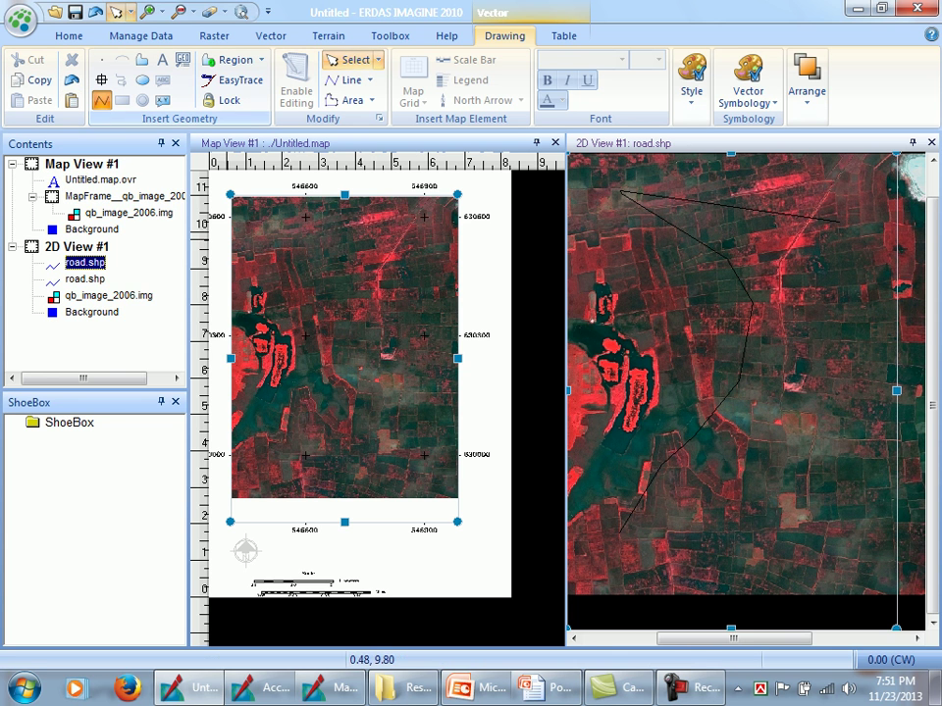
Digitize a second road polyline from the water area at the image's left, across the first road and down to the lower right.
click(101, 100)
click(607, 324)
click(740, 364)
click(798, 390)
click(845, 483)
click(844, 543)
double_click(805, 556)
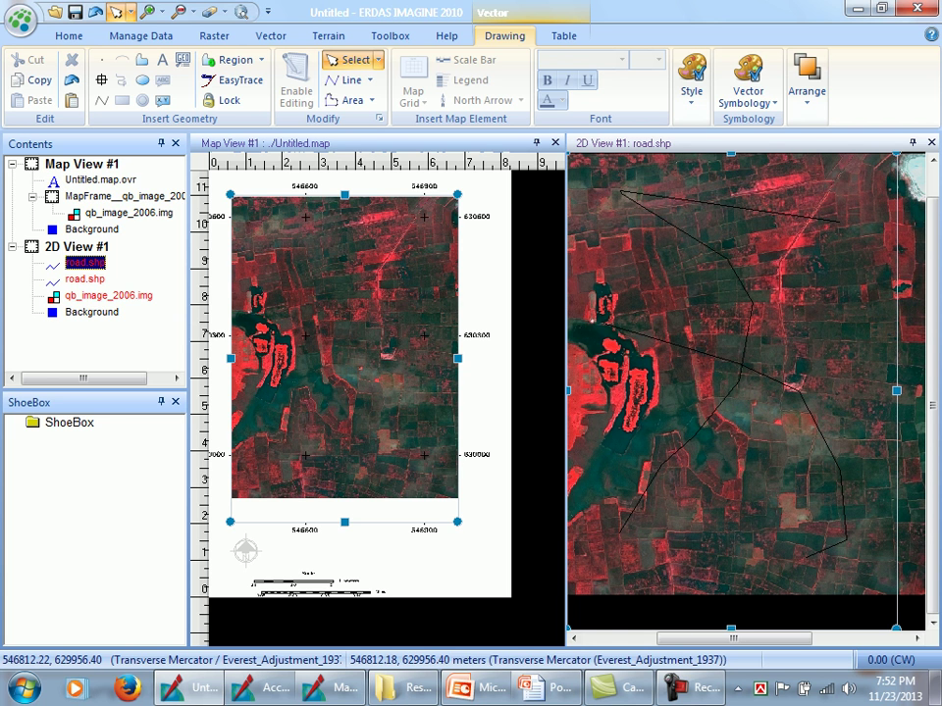
click(705, 301)
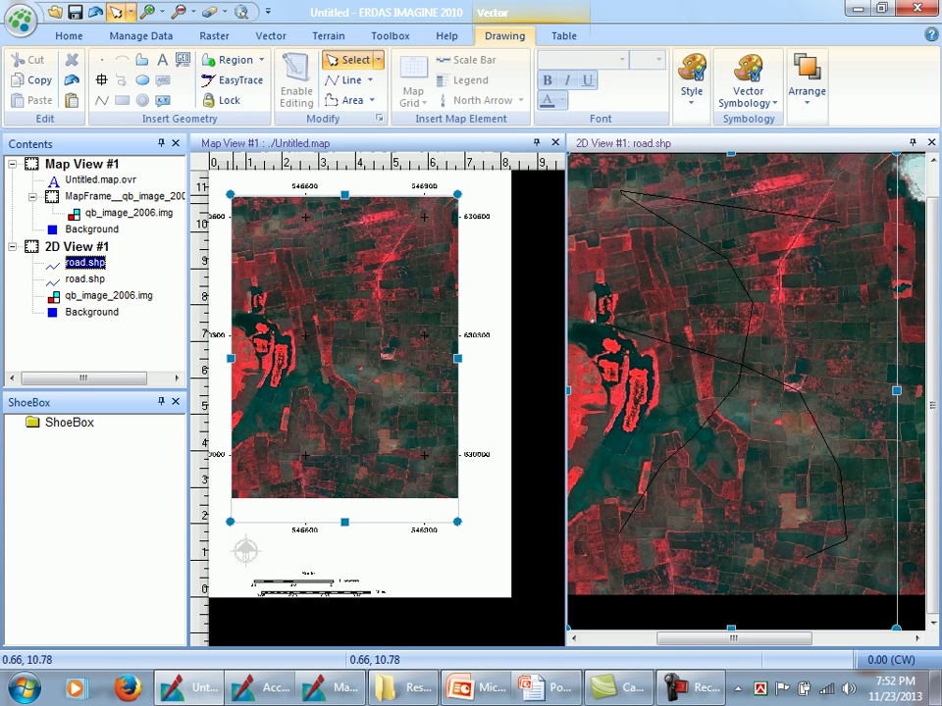
Remove the lower of the two road.shp layers from the 2D view.
right_click(82, 280)
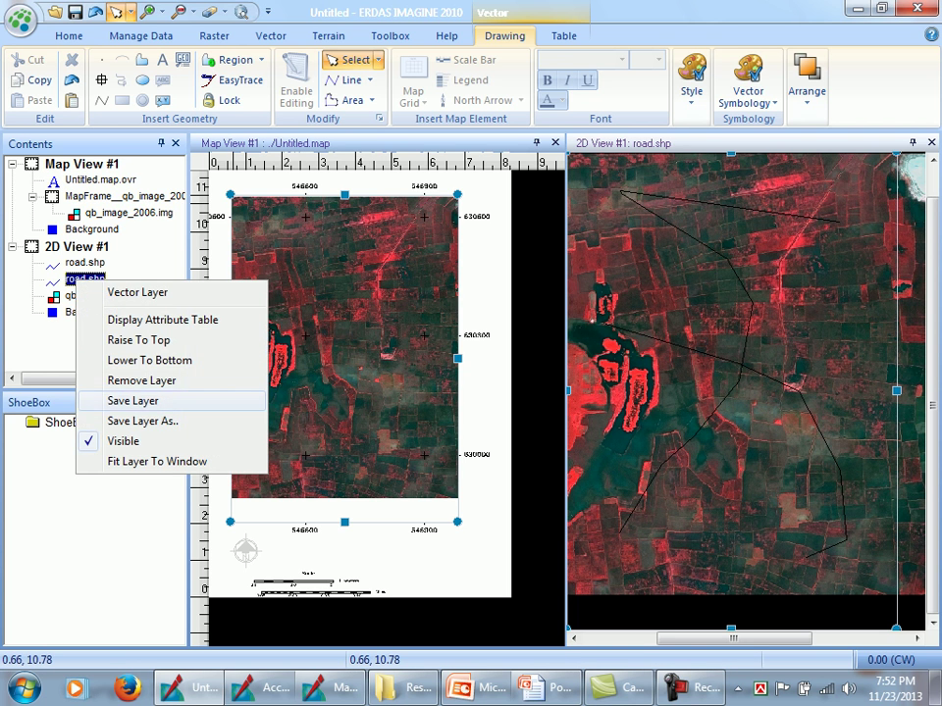
click(142, 380)
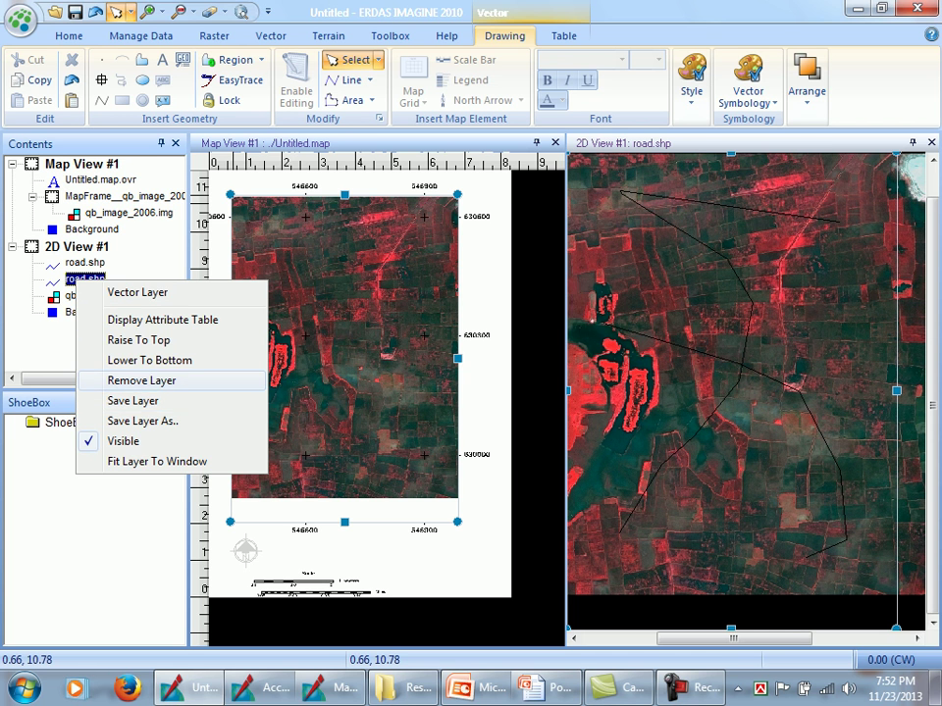
key(Return)
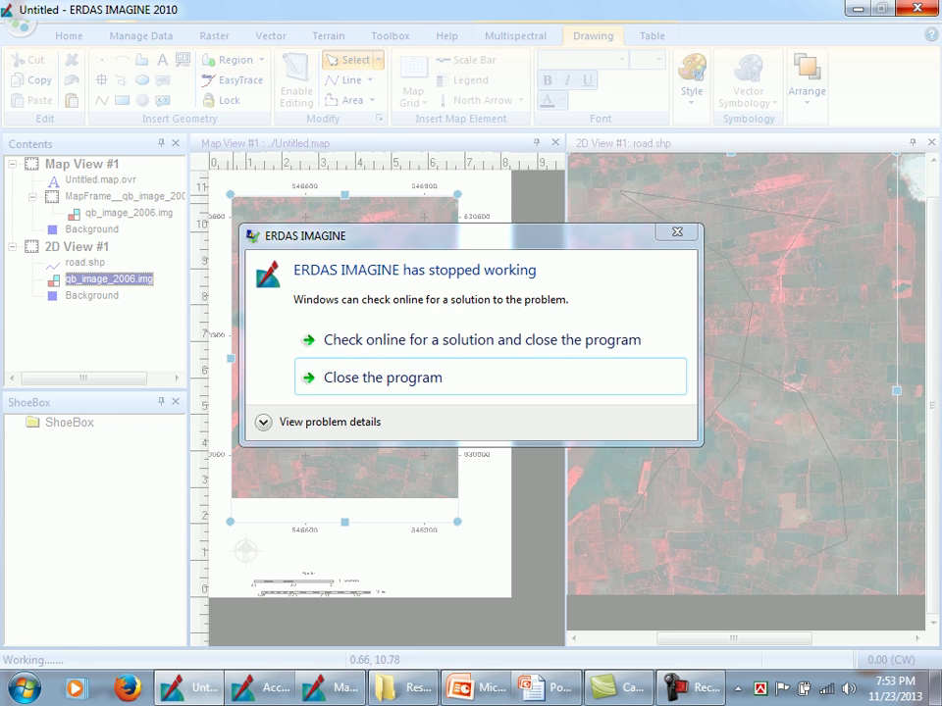
Dismiss the crash message, restart ERDAS IMAGINE and load the AutoSave session file.
click(677, 232)
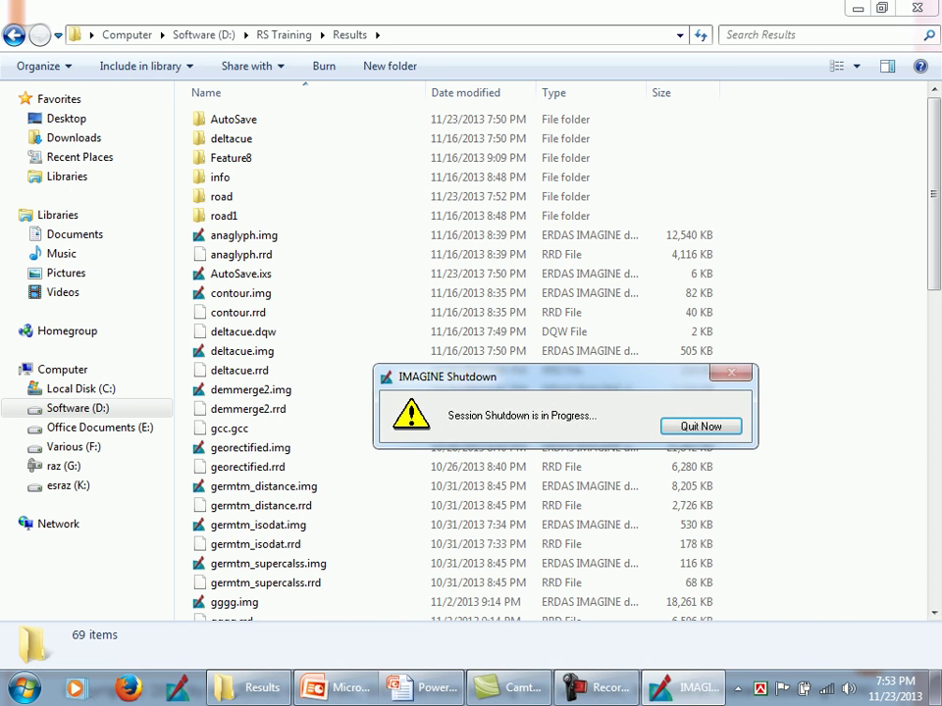
click(538, 375)
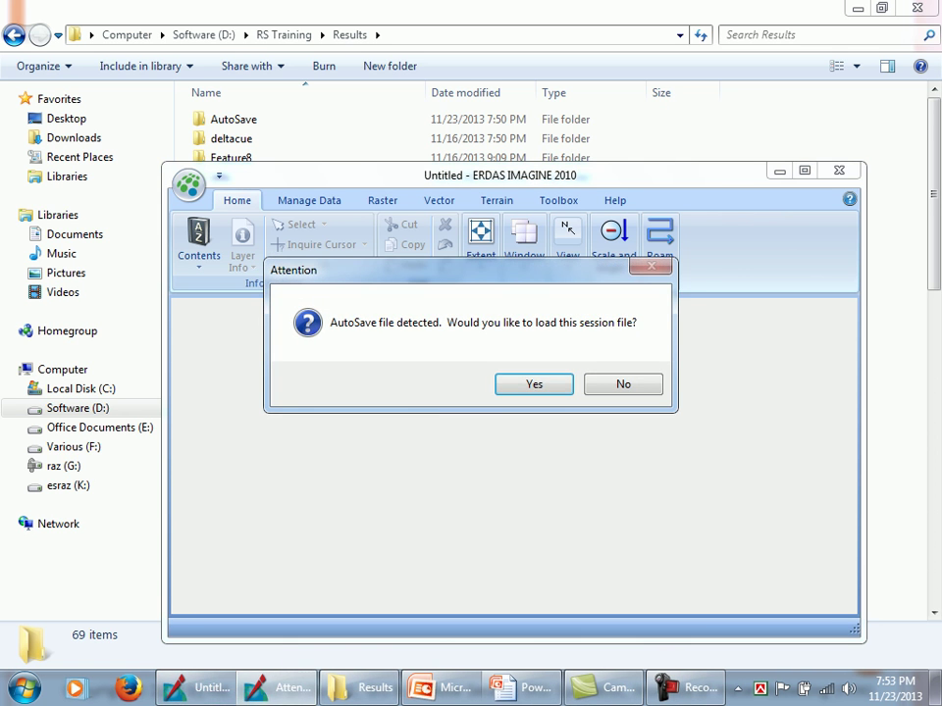
key(Return)
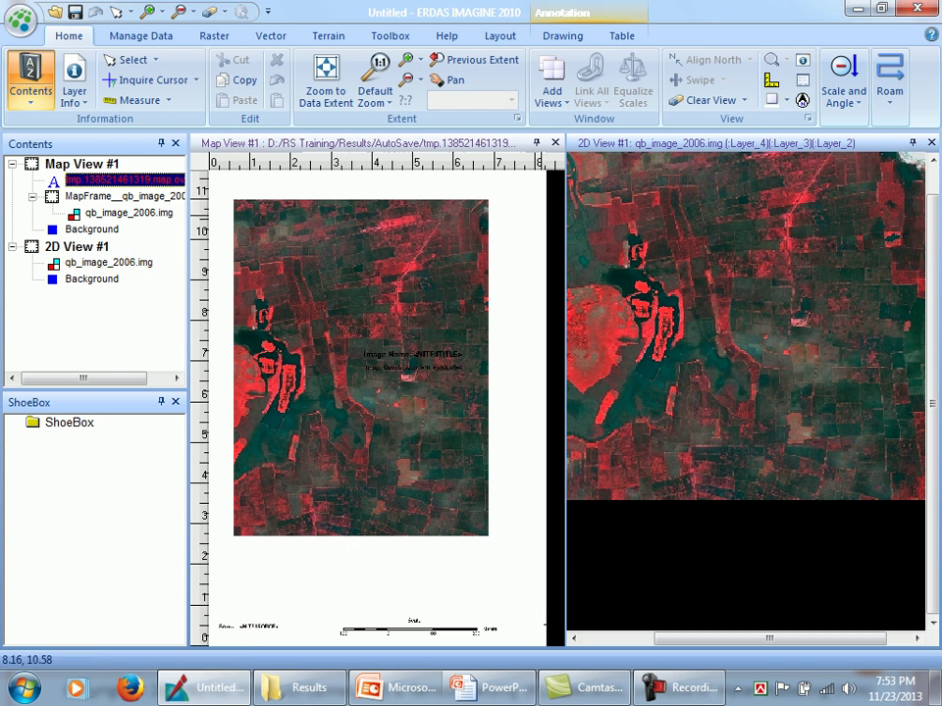
Close 2D View #1, then open the map frame for editing and move its settings clear of the source image.
click(931, 142)
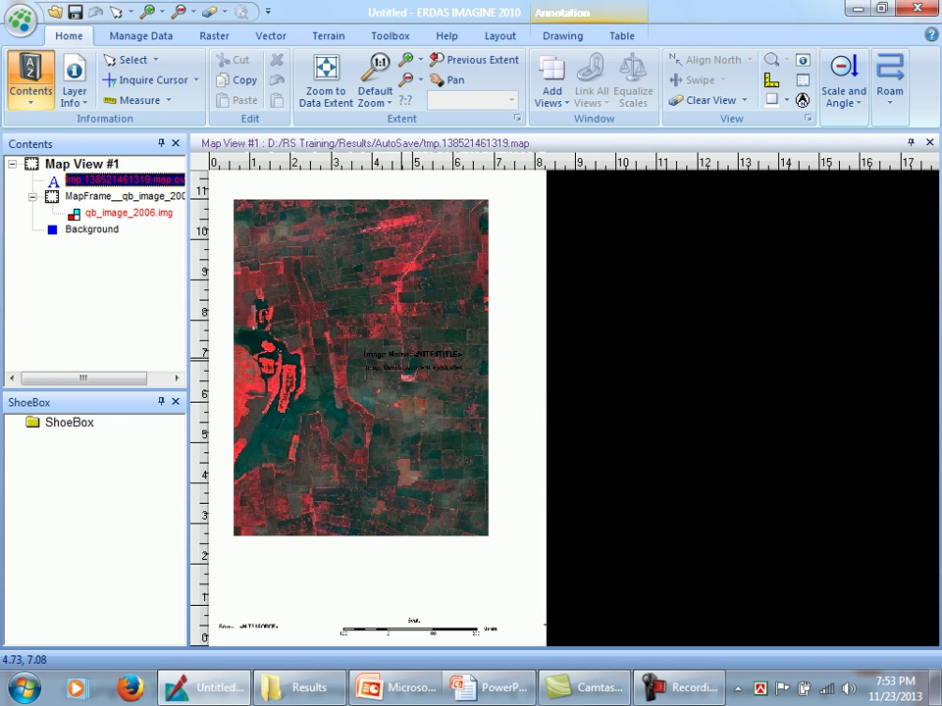
double_click(343, 529)
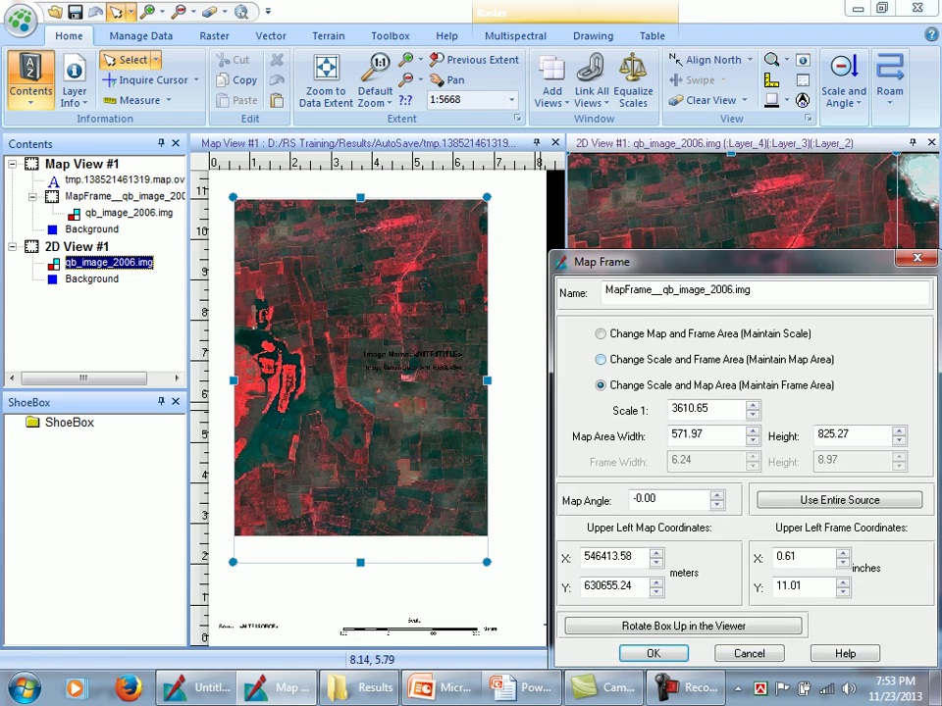
drag(738, 261, 207, 251)
click(665, 256)
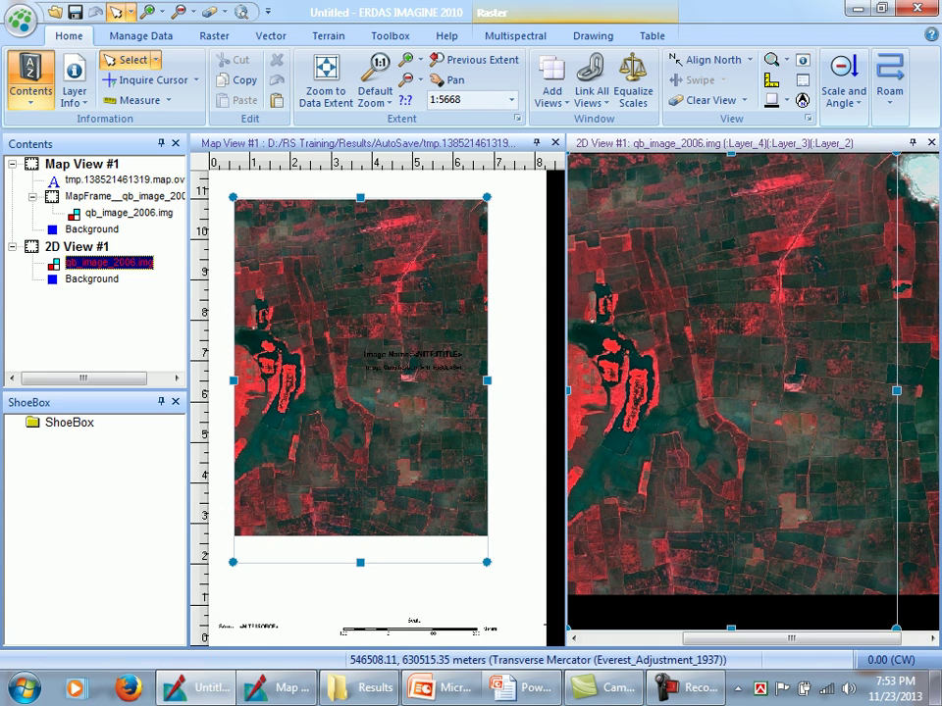
Add road.shp from the road folder in Results as a vector layer over the source image in the 2D view.
right_click(620, 233)
click(697, 167)
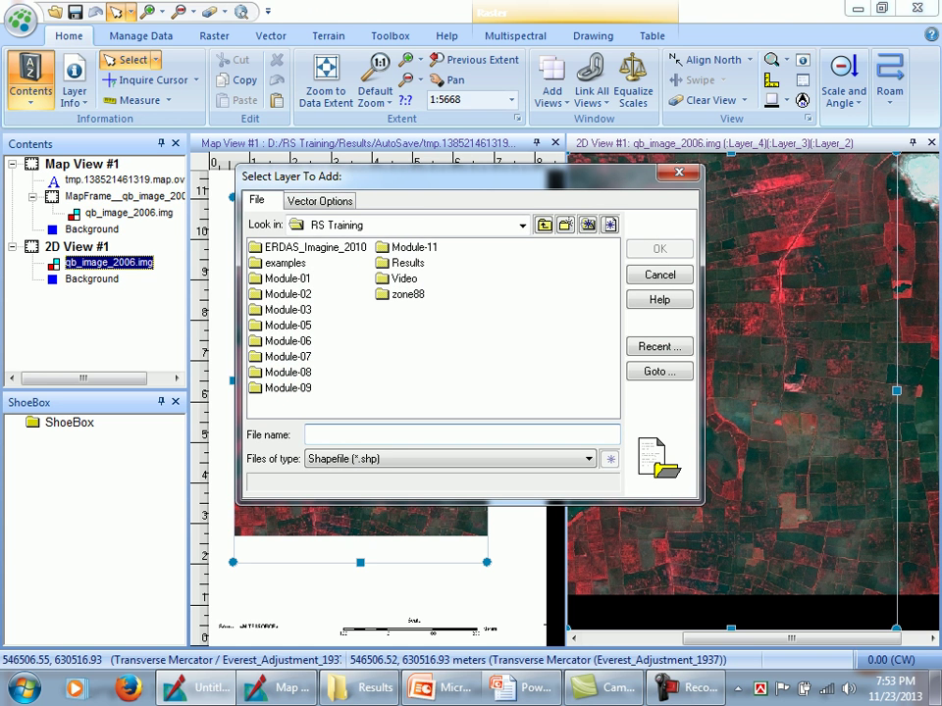
double_click(399, 263)
double_click(274, 309)
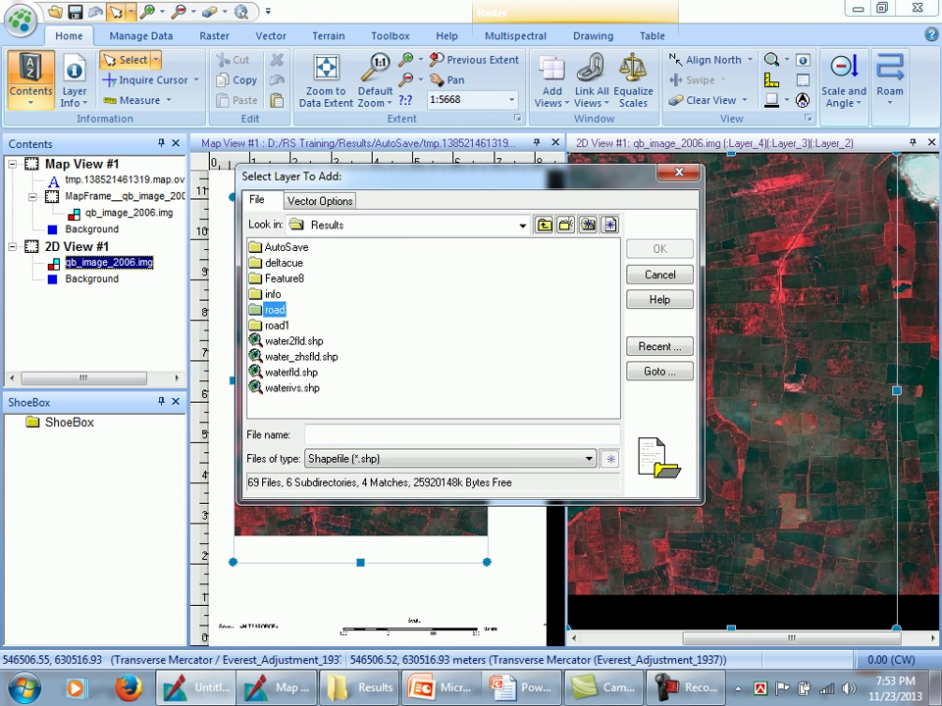
double_click(282, 247)
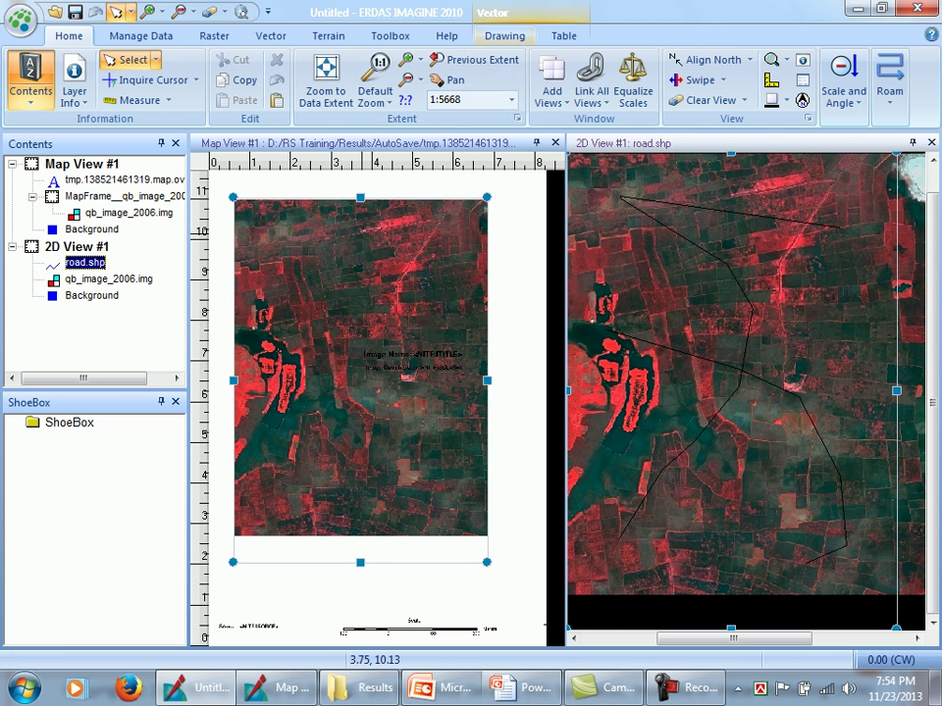
Set the line style of the road.shp arcs to solid green in the layer's viewing properties and close them.
click(505, 36)
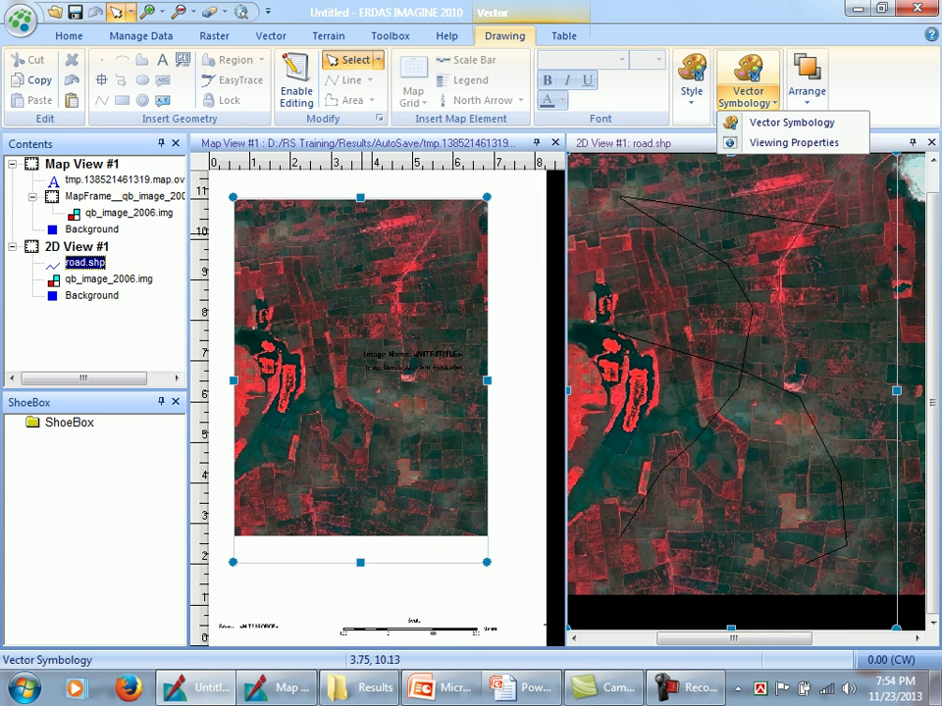
click(748, 98)
click(790, 142)
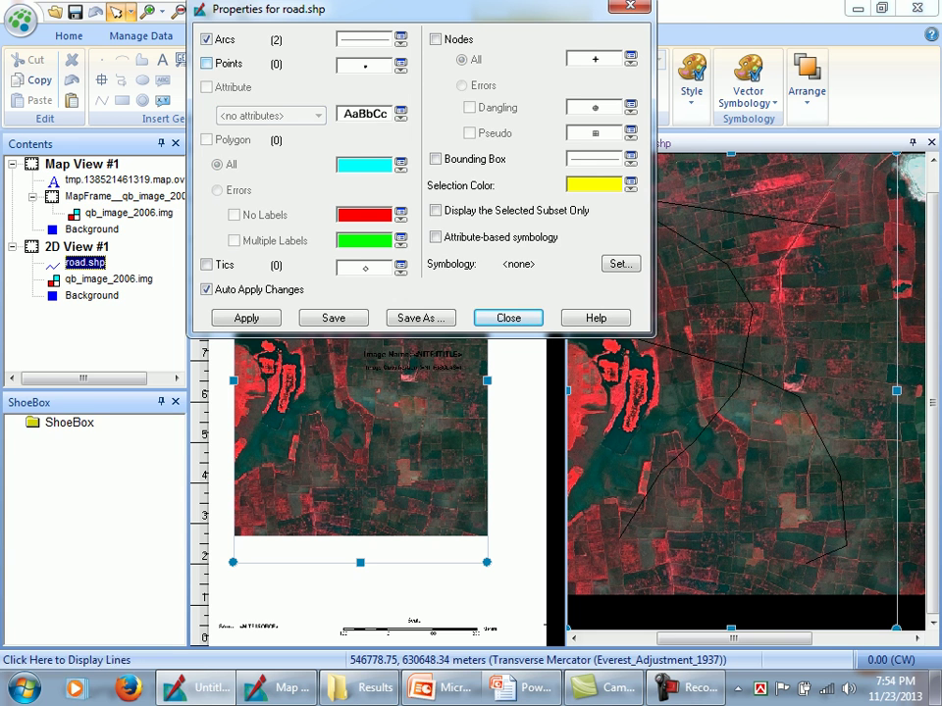
click(400, 40)
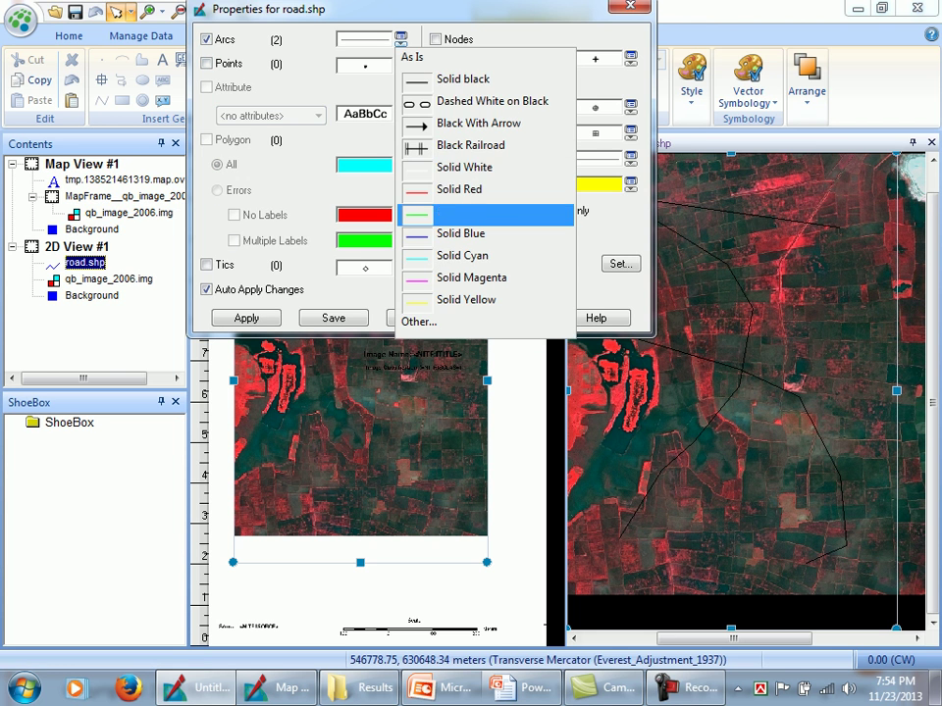
click(464, 211)
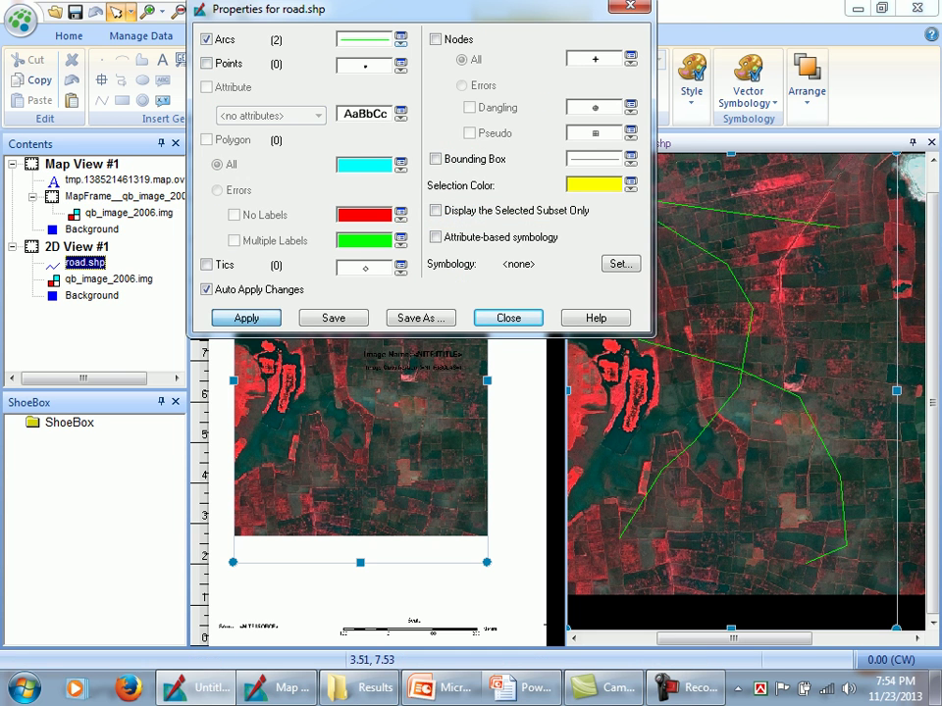
click(507, 317)
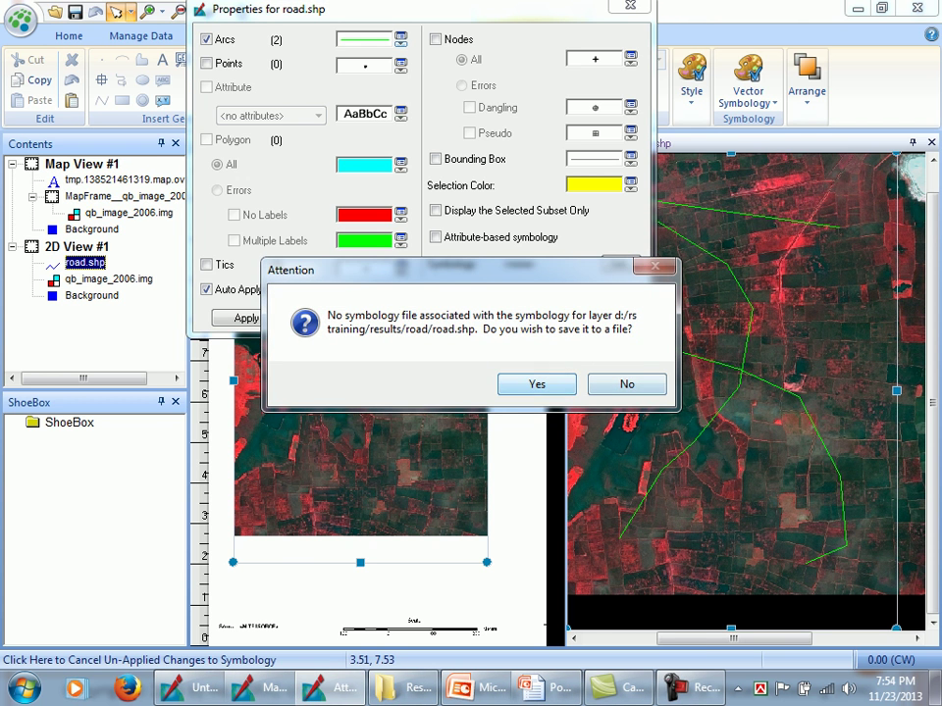
key(Return)
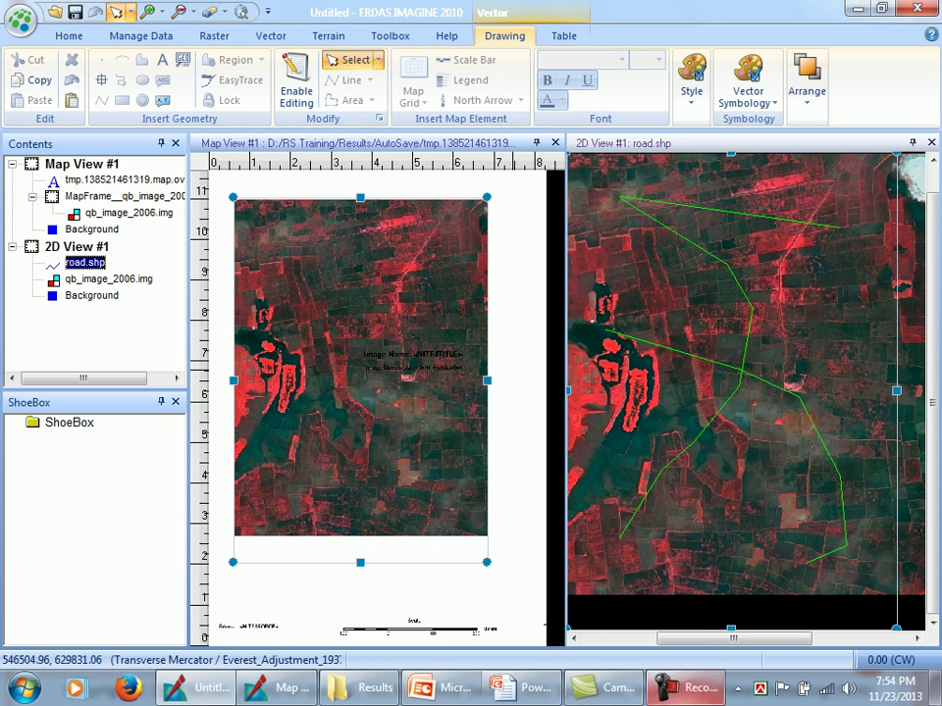
Return to the map frame settings and accept them to bring road.shp into the frame, then close 2D View #1.
click(277, 688)
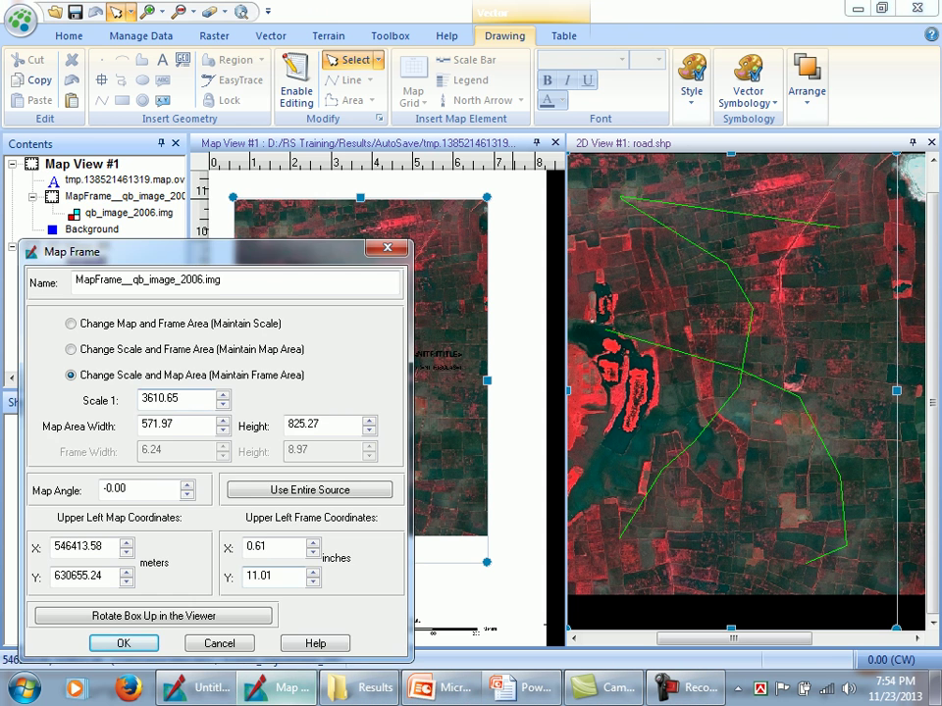
drag(208, 250, 178, 77)
drag(29, 77, 48, 69)
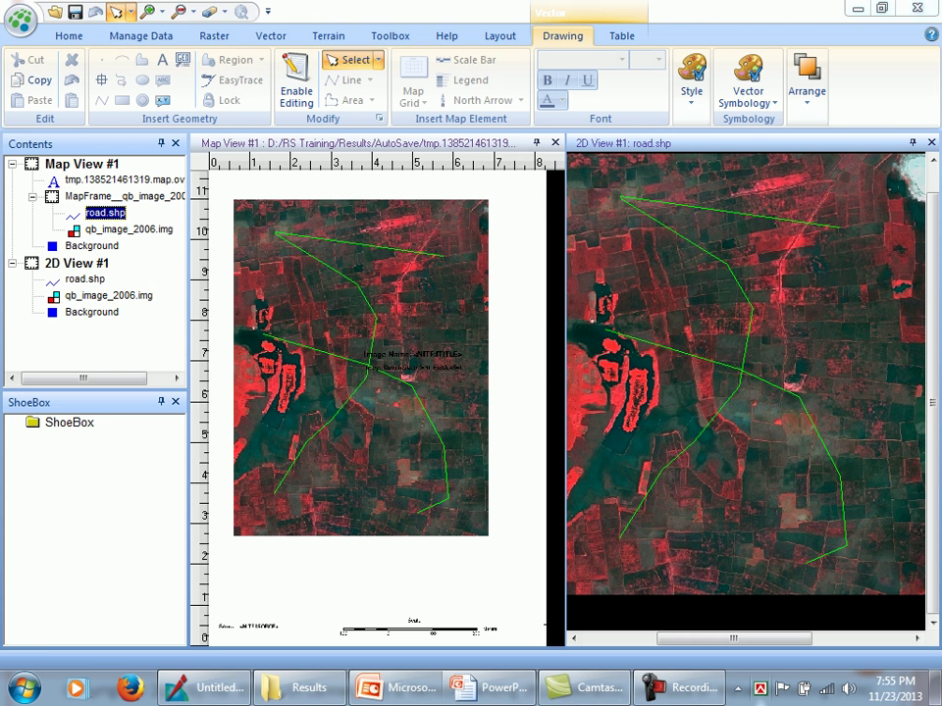
click(930, 142)
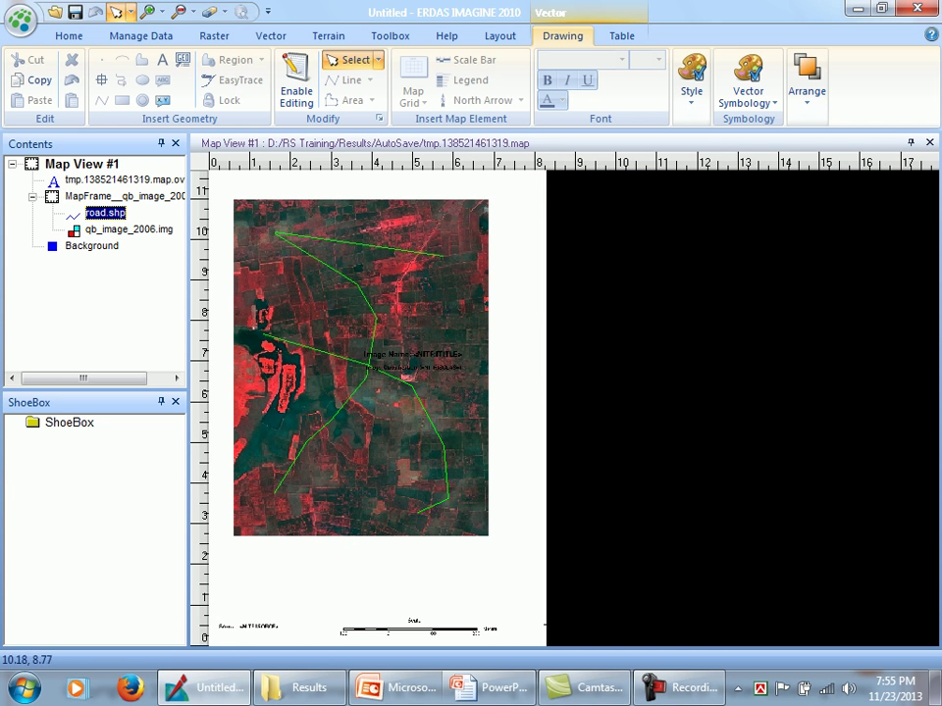
Make the map composition's annotation layer the active layer for adding map elements.
click(98, 180)
click(75, 12)
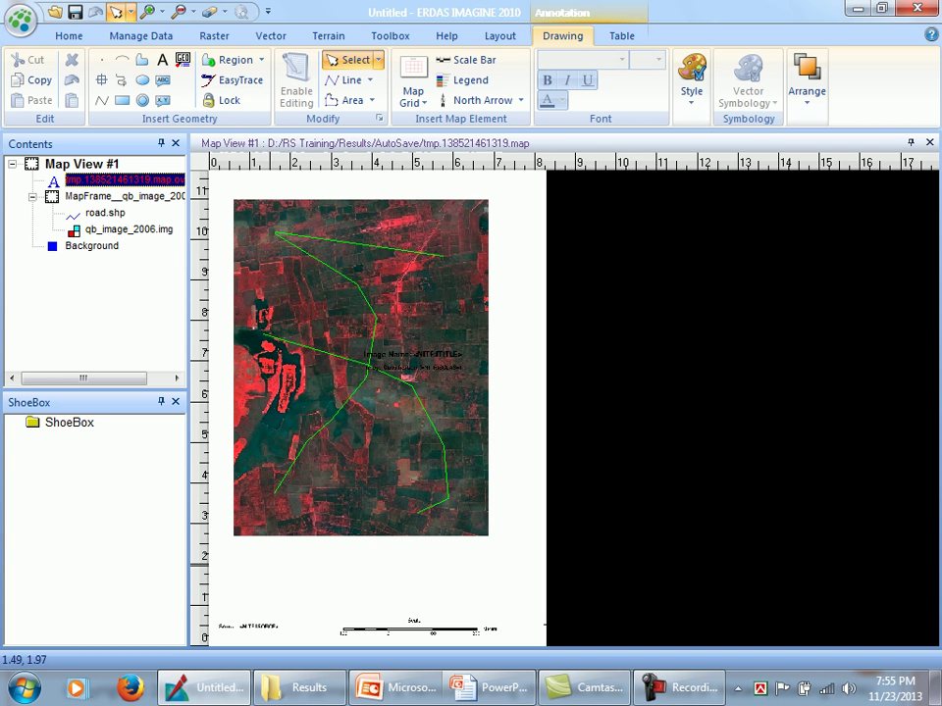
scroll(365, 324, down, 2)
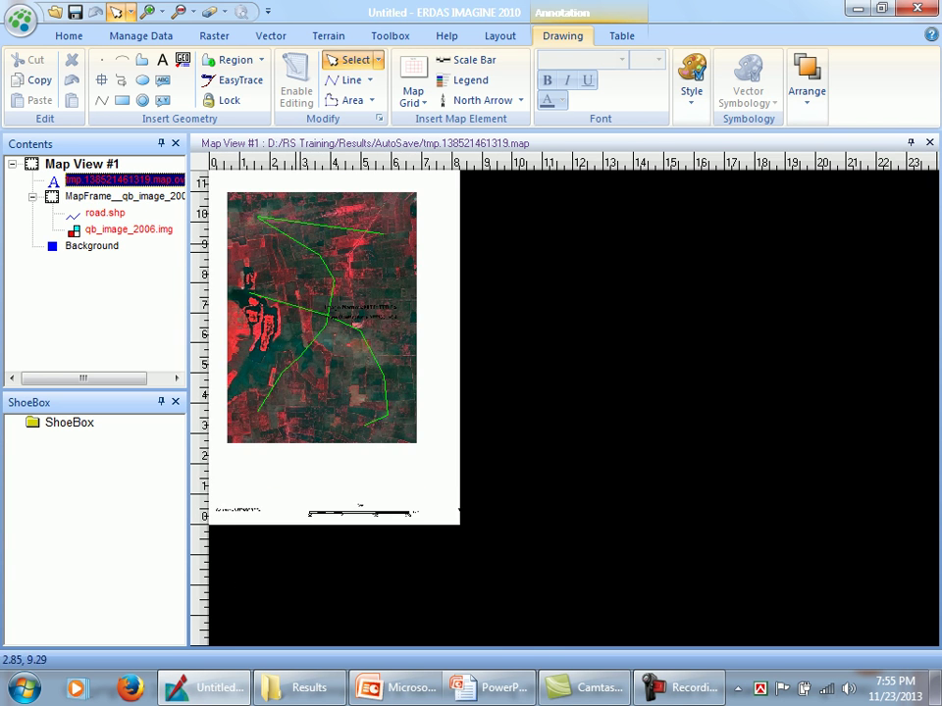
scroll(305, 245, up, 3)
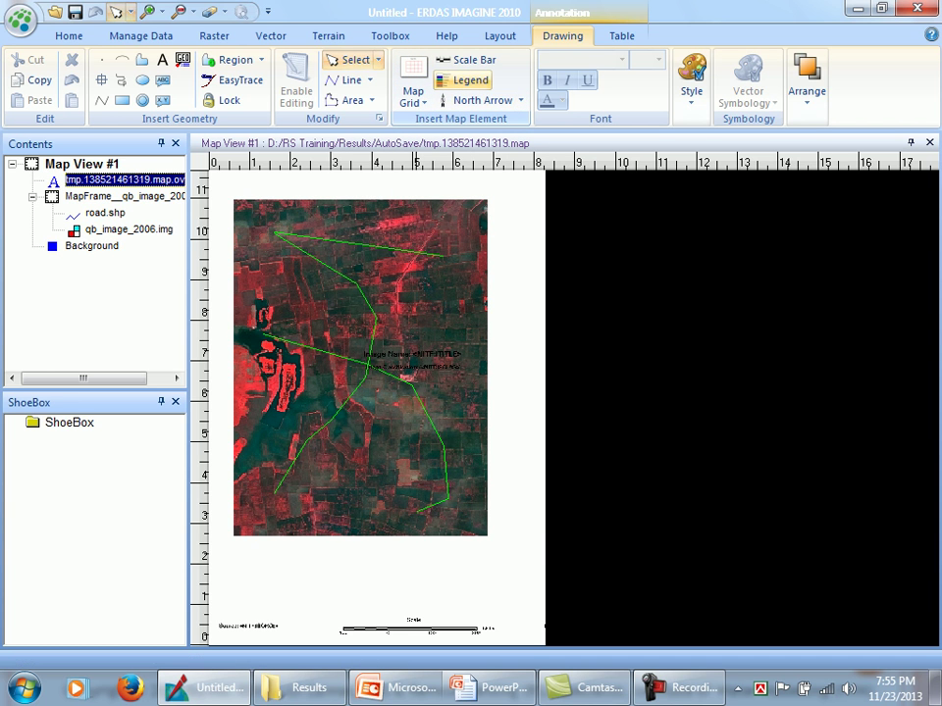
click(465, 80)
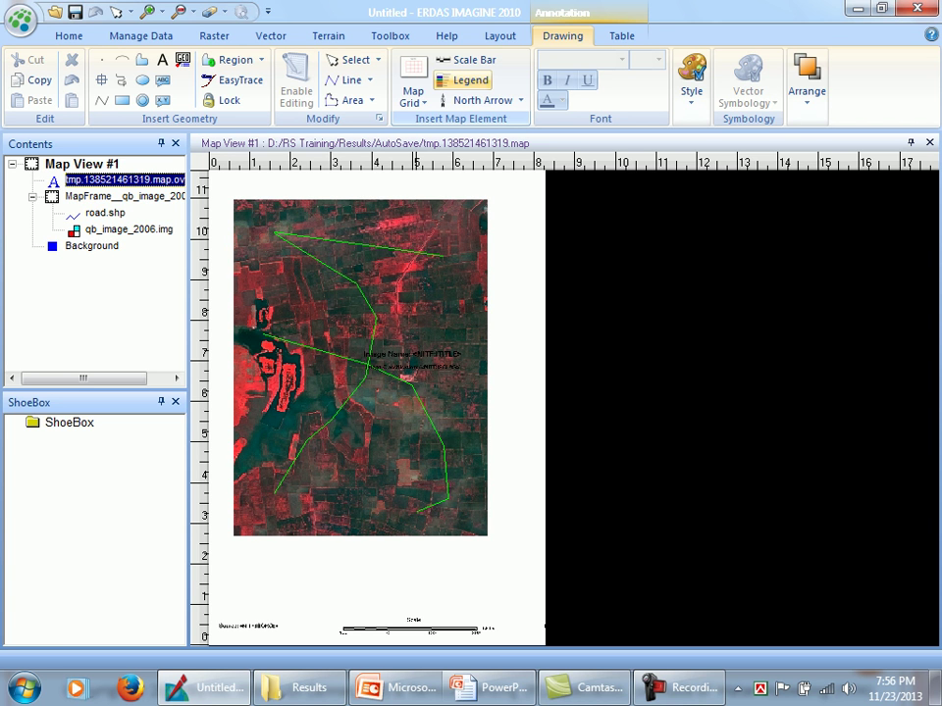
click(292, 446)
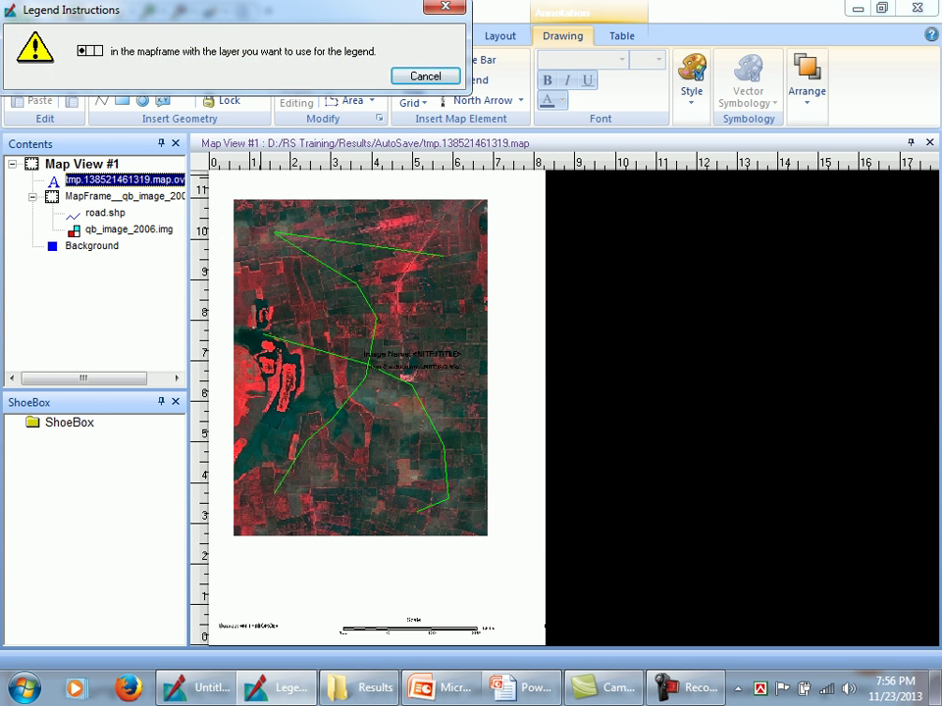
click(570, 183)
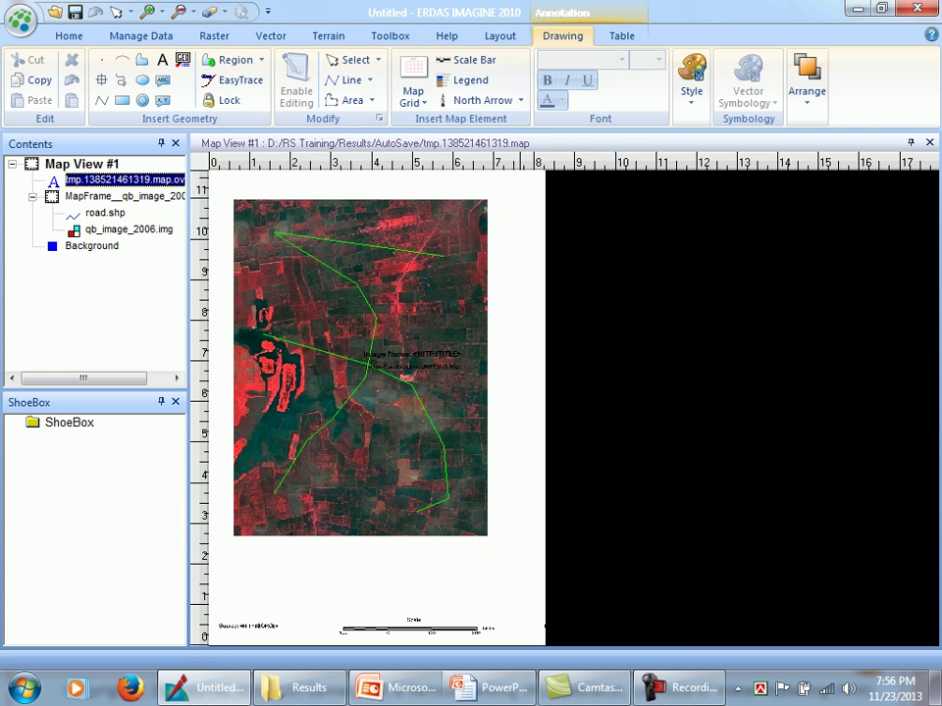
Start a legend in the blank area below the image, using the road.shp layer as its source.
click(470, 80)
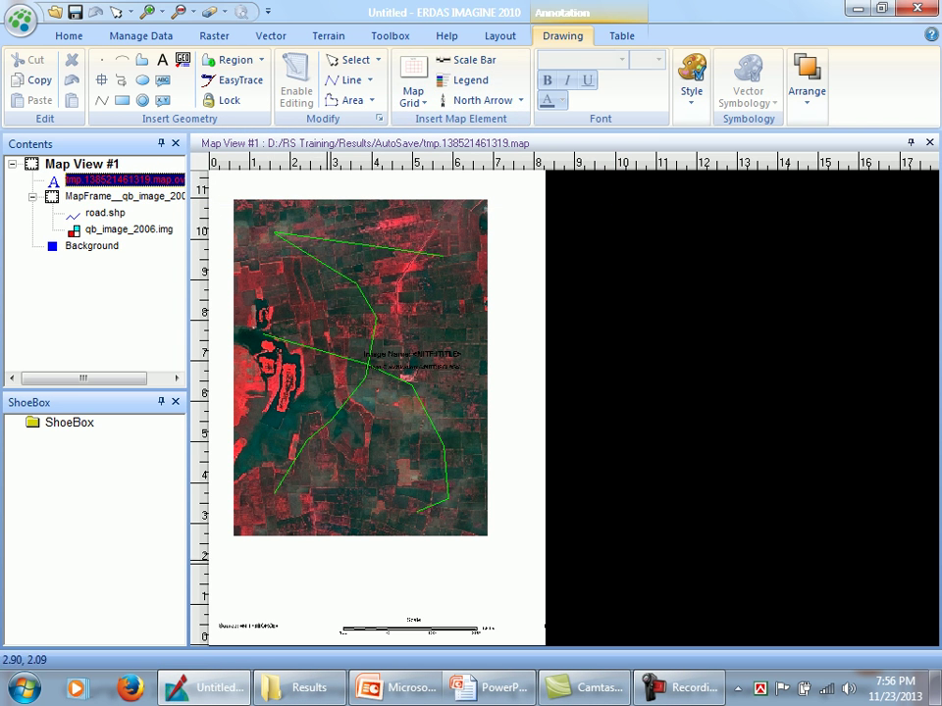
click(334, 588)
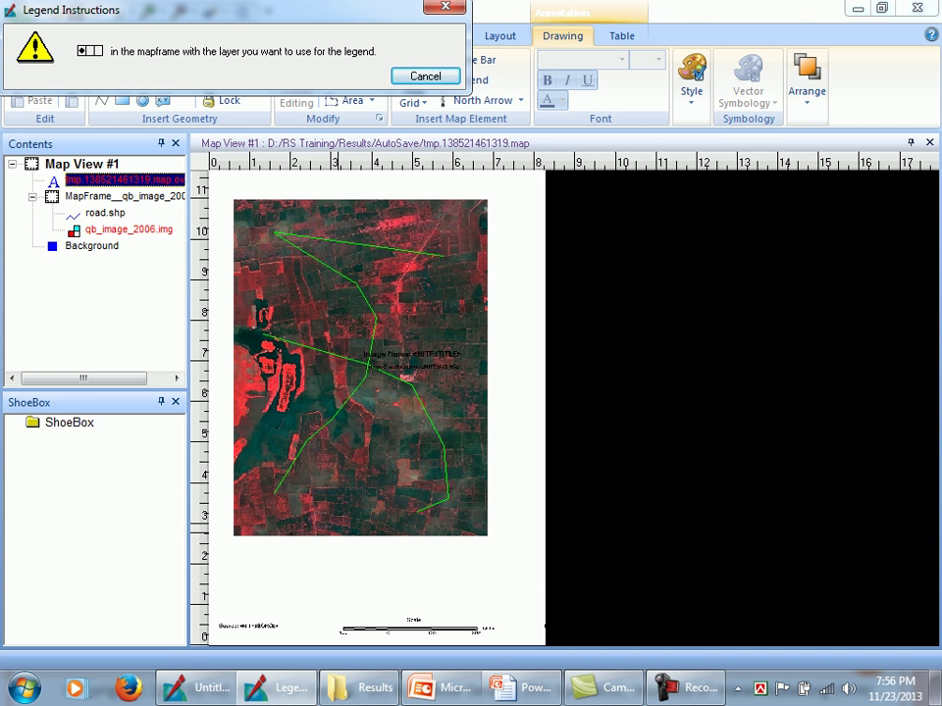
click(105, 212)
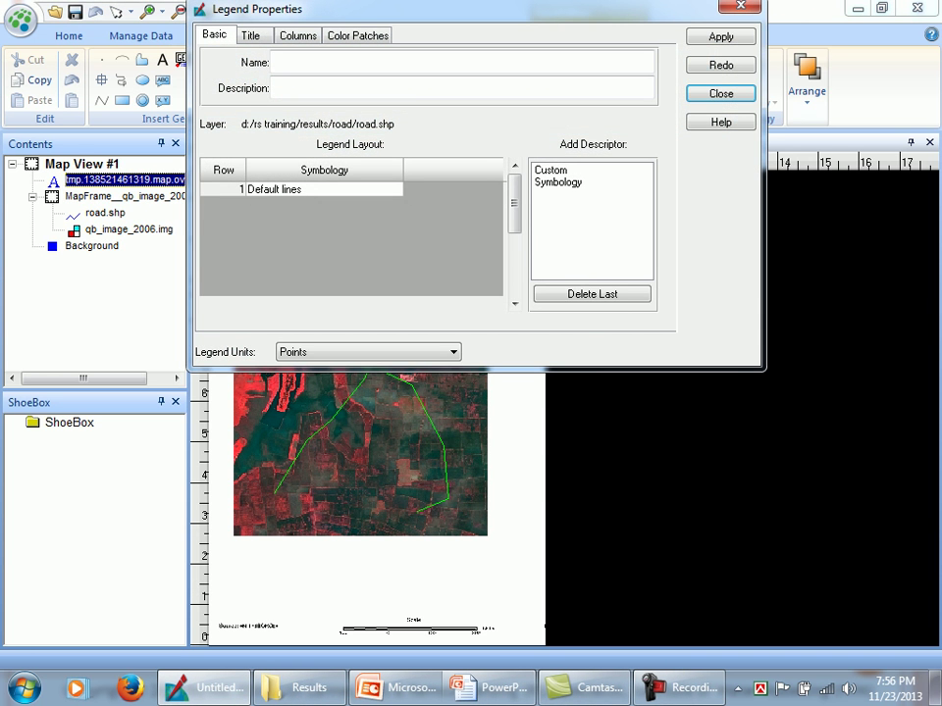
drag(432, 9, 391, 91)
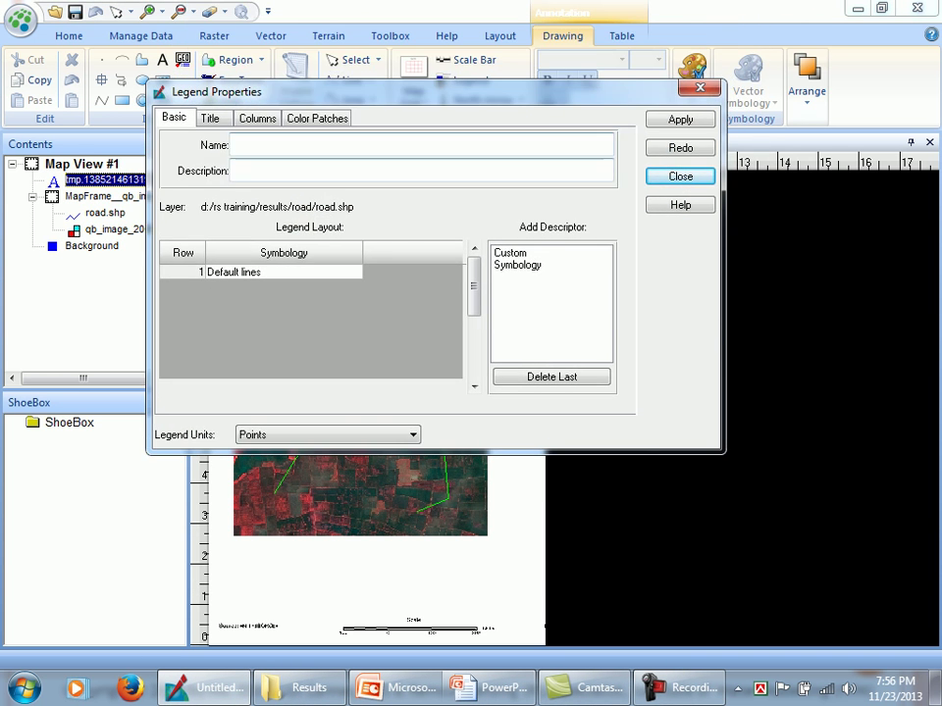
Check the legend's line entry, title and column settings, and apply the legend to the map.
click(233, 271)
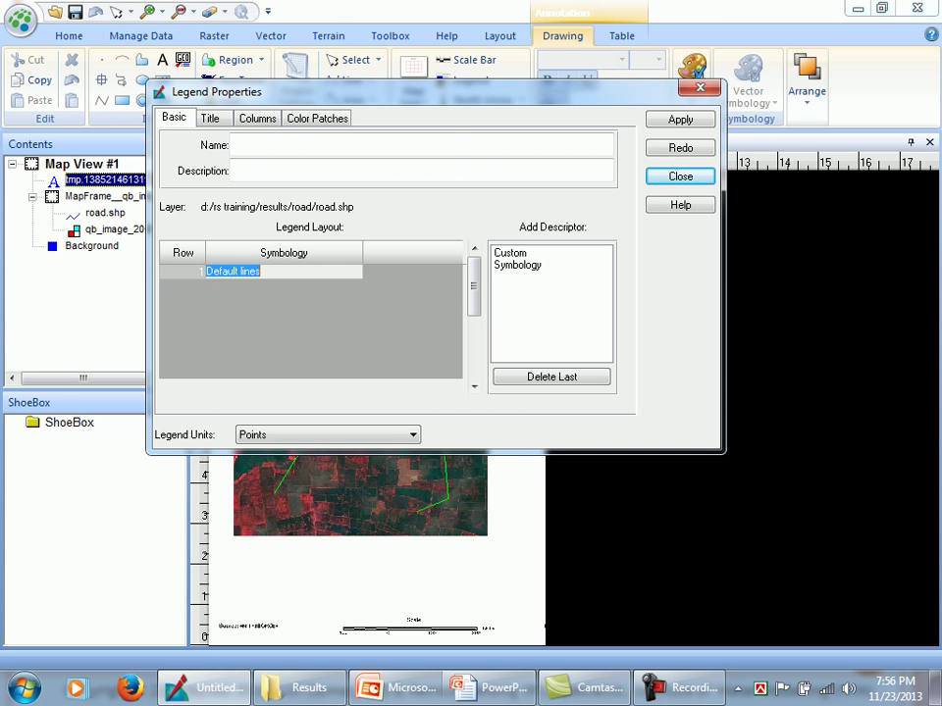
key(Return)
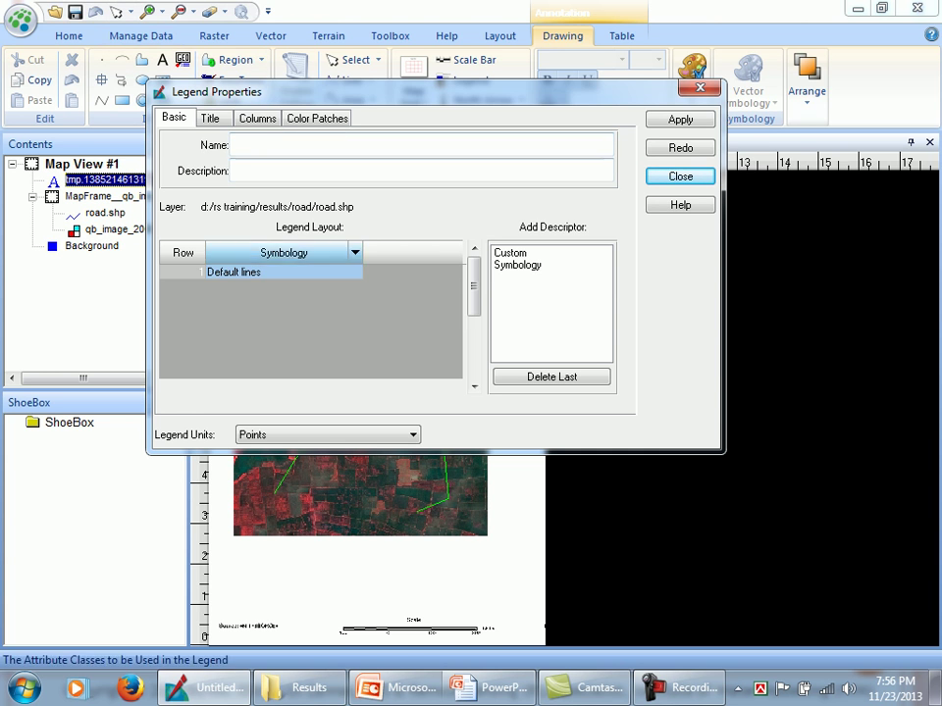
click(210, 118)
double_click(221, 139)
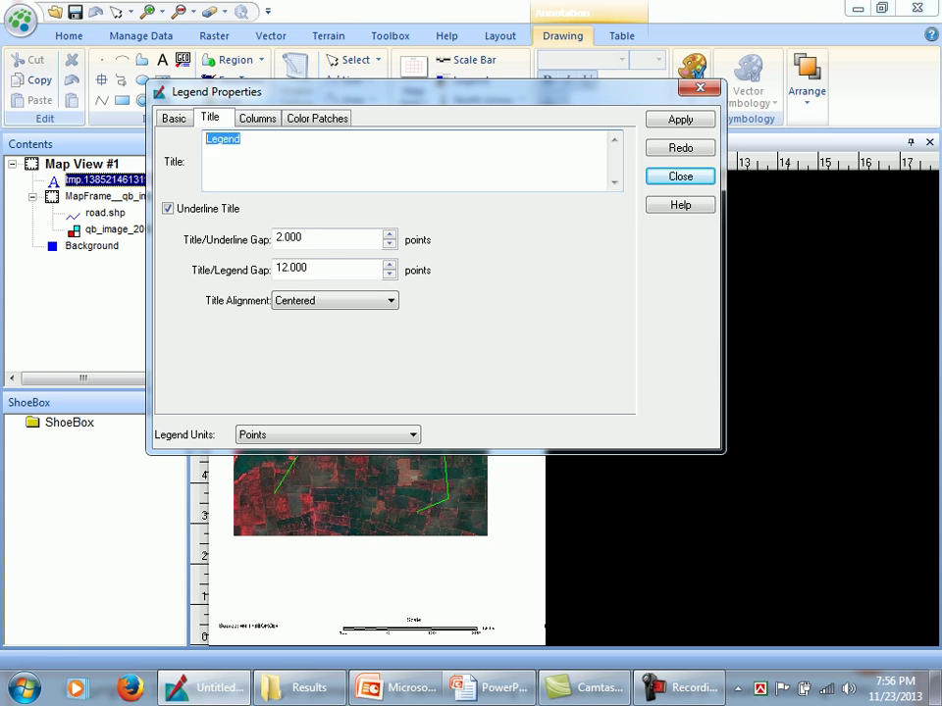
click(257, 117)
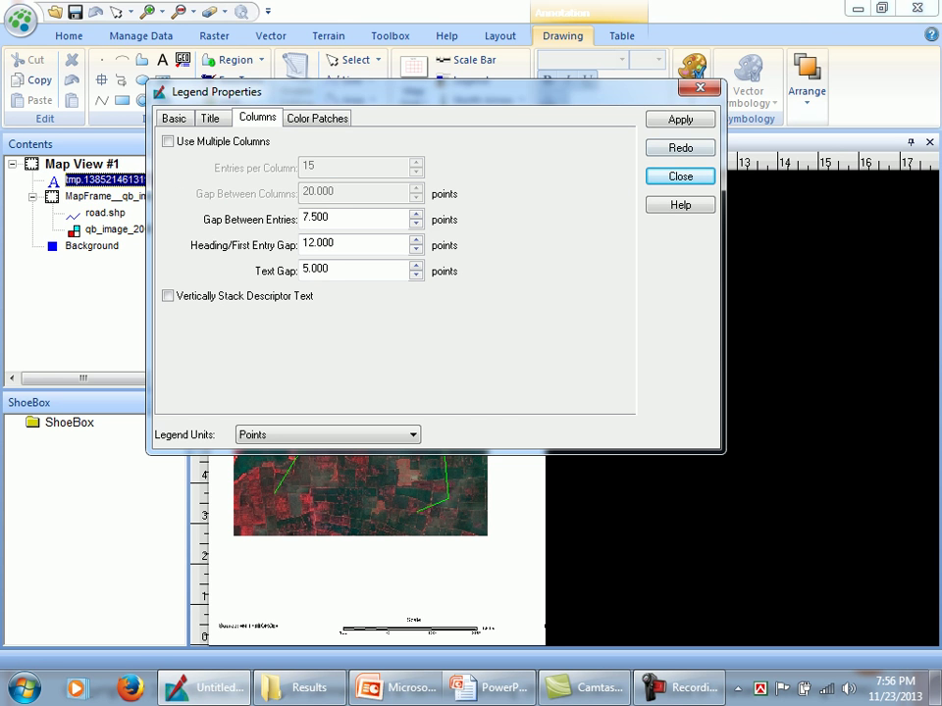
click(679, 119)
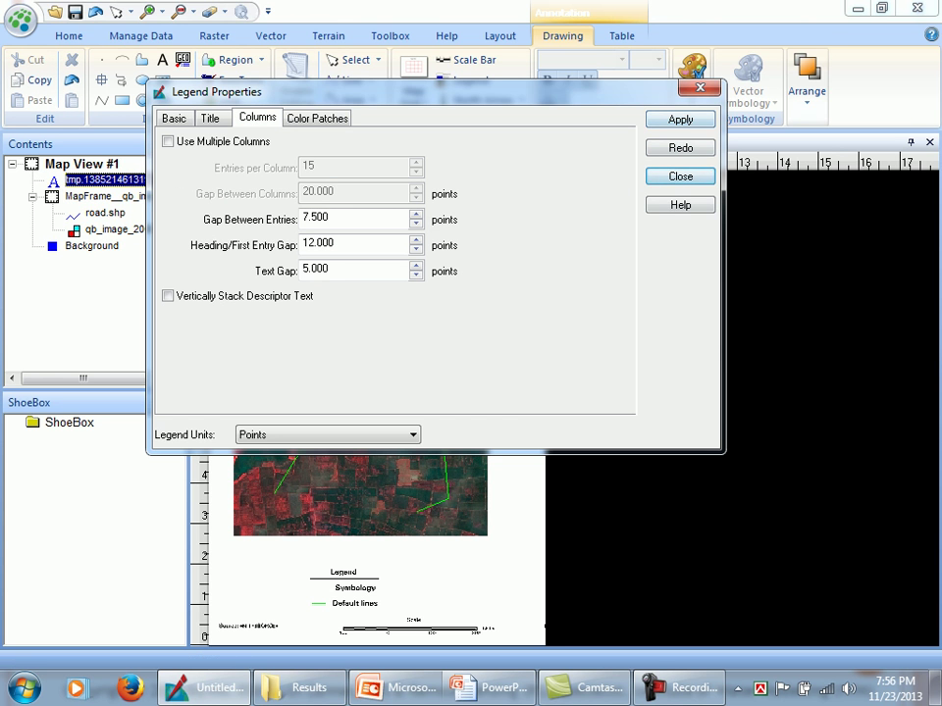
click(680, 176)
scroll(333, 626, down, 2)
scroll(333, 627, up, 7)
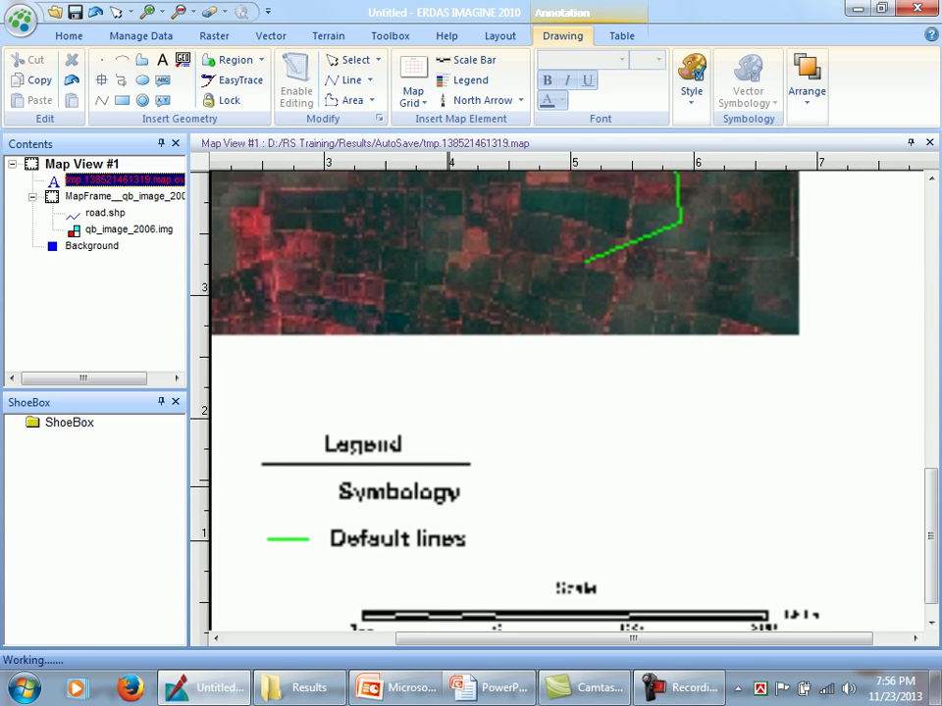
drag(487, 470, 639, 450)
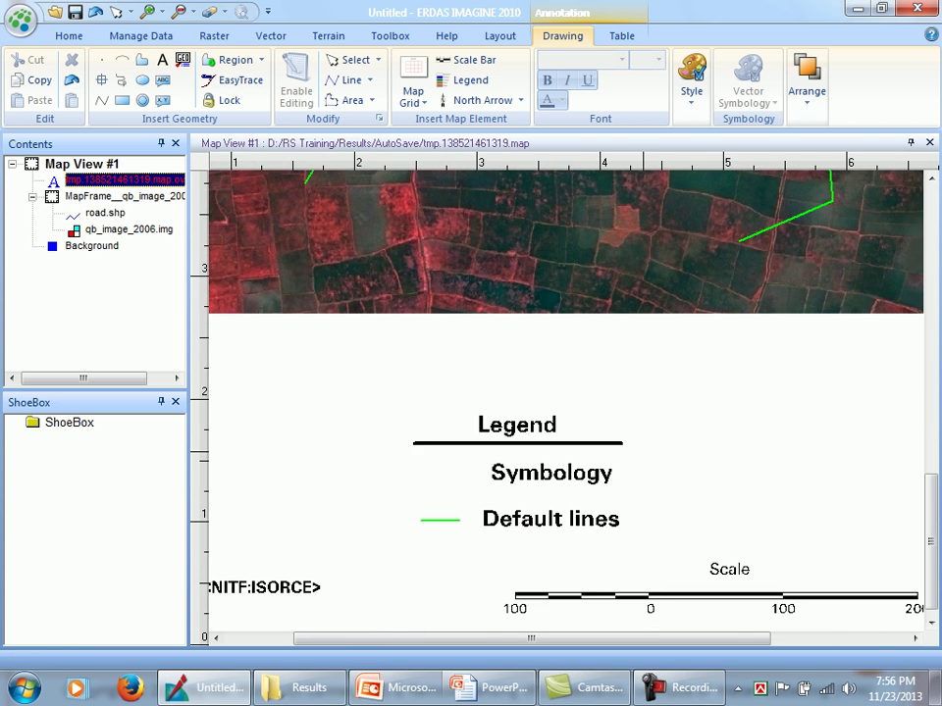
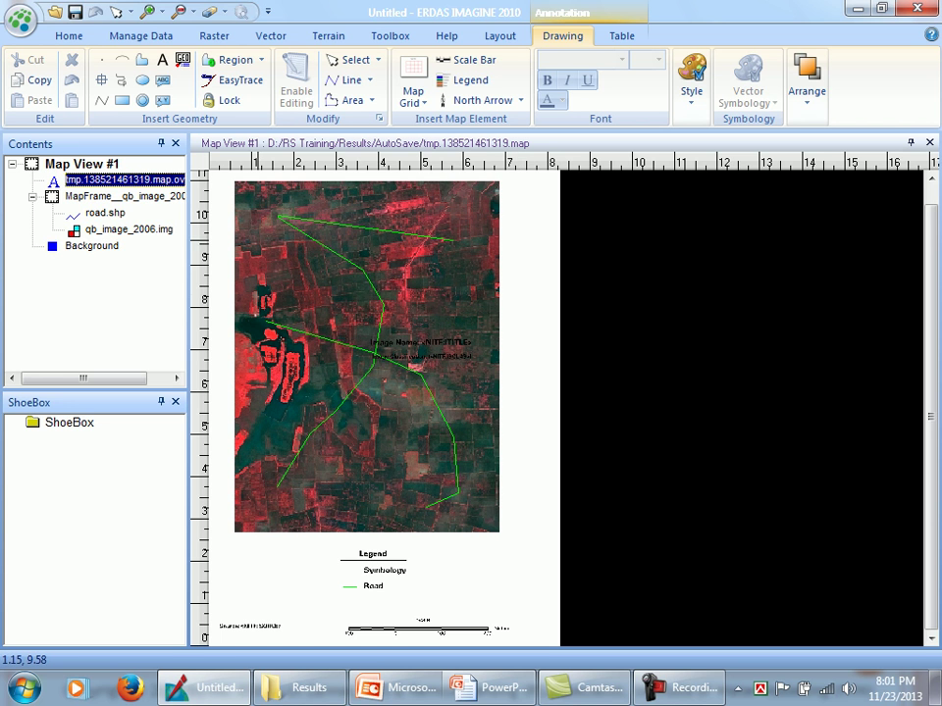
Start printing the map composition with GeoPDF as the print destination and dismiss the error messages.
scroll(522, 320, down, 2)
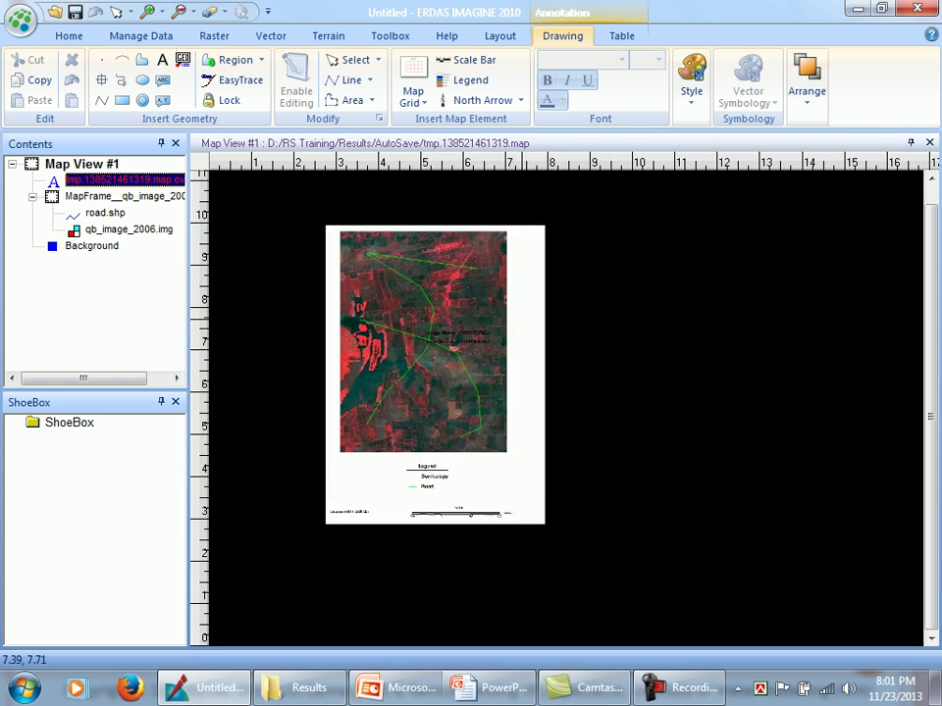
scroll(522, 320, up, 1)
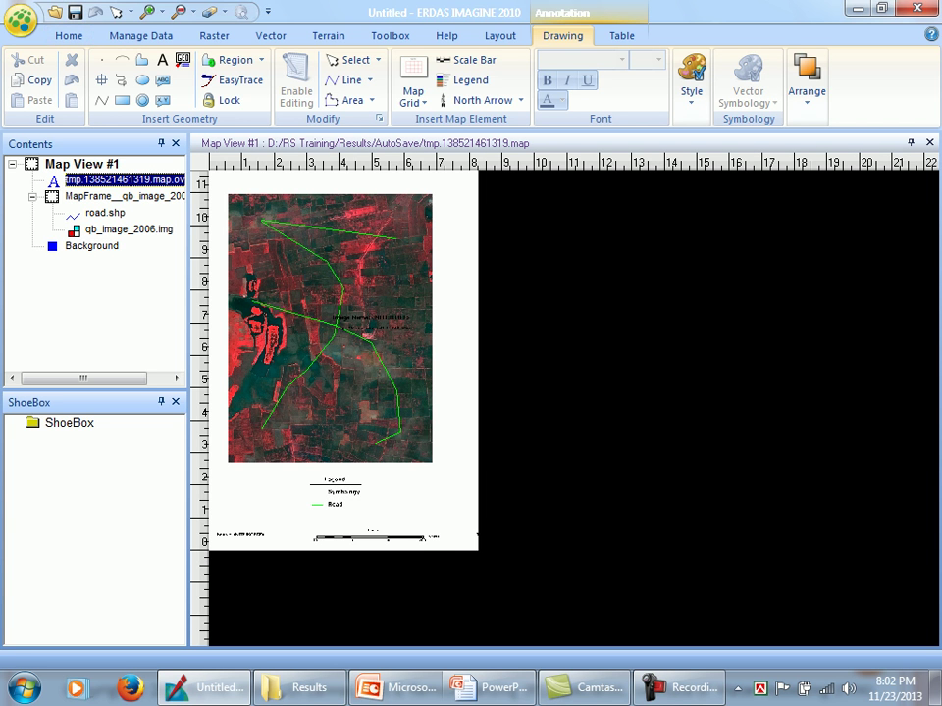
click(21, 21)
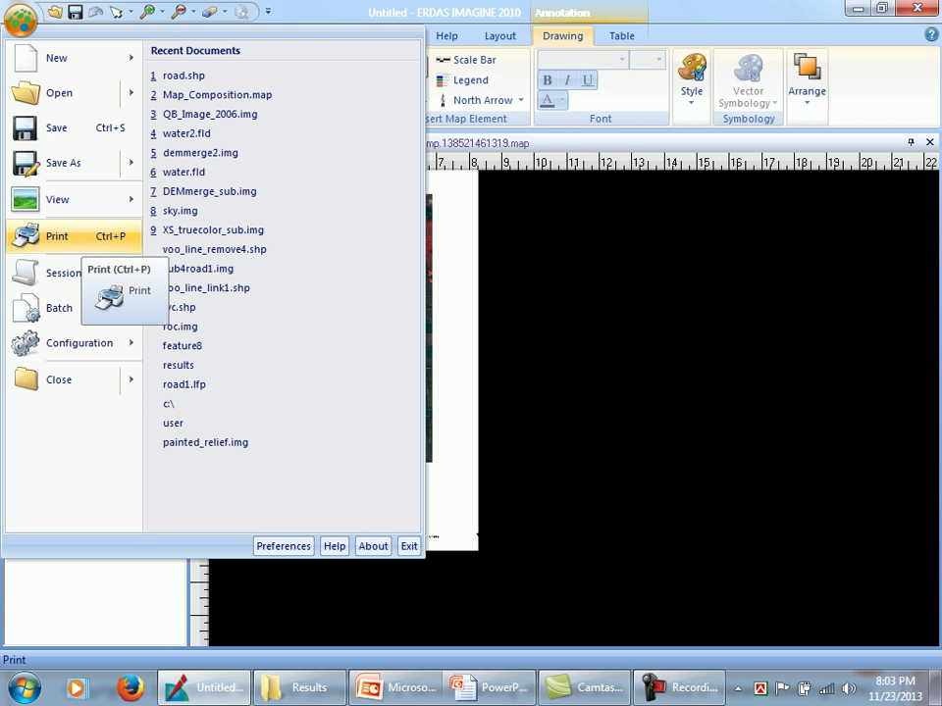
mouse_move(57, 199)
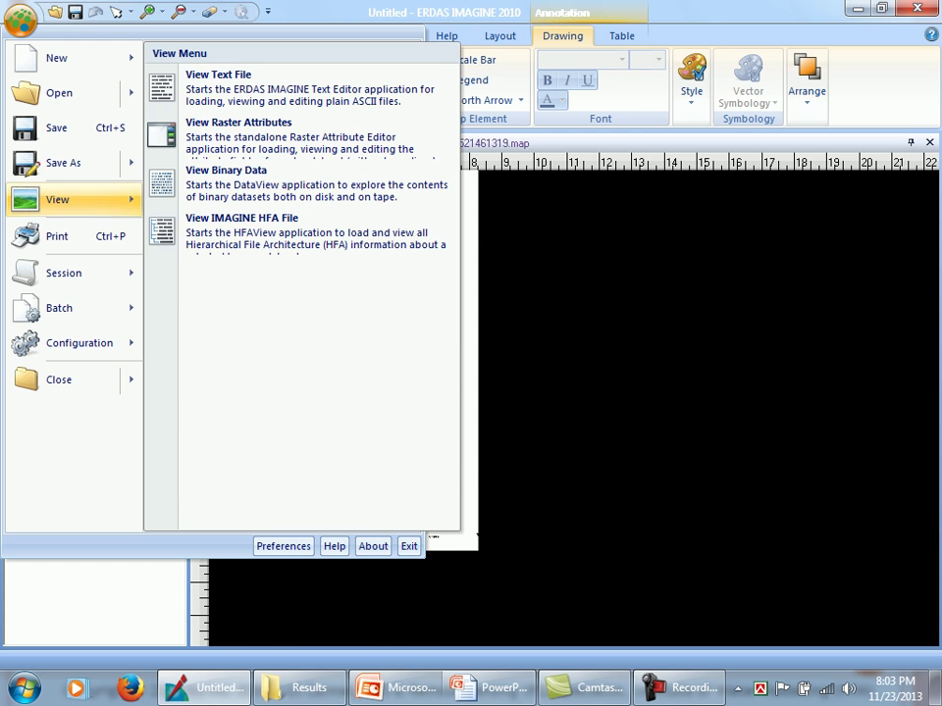
click(57, 236)
drag(460, 190, 301, 147)
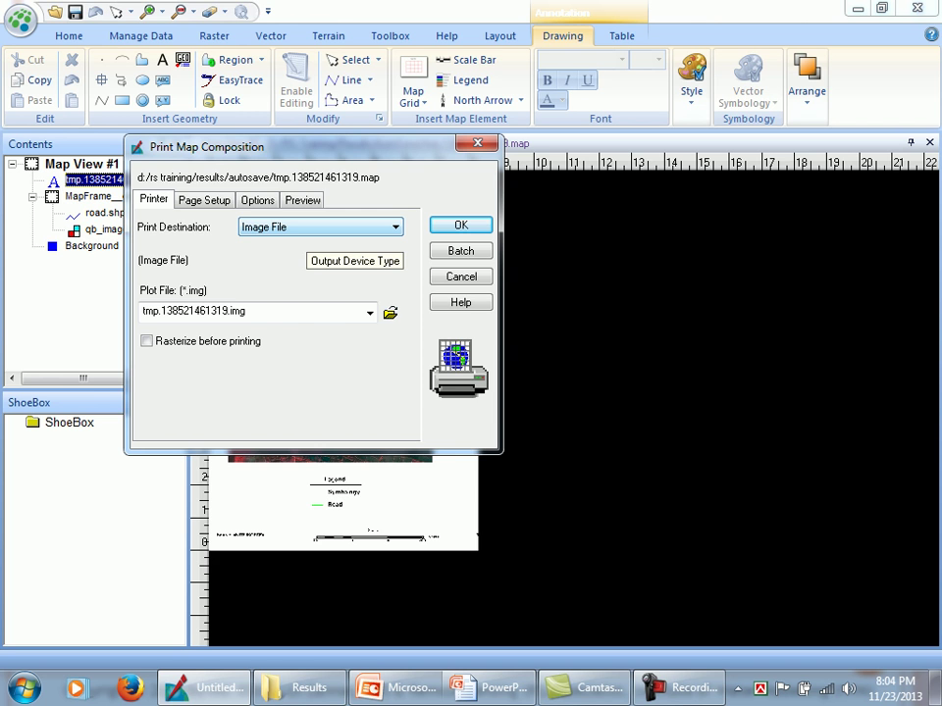
click(277, 230)
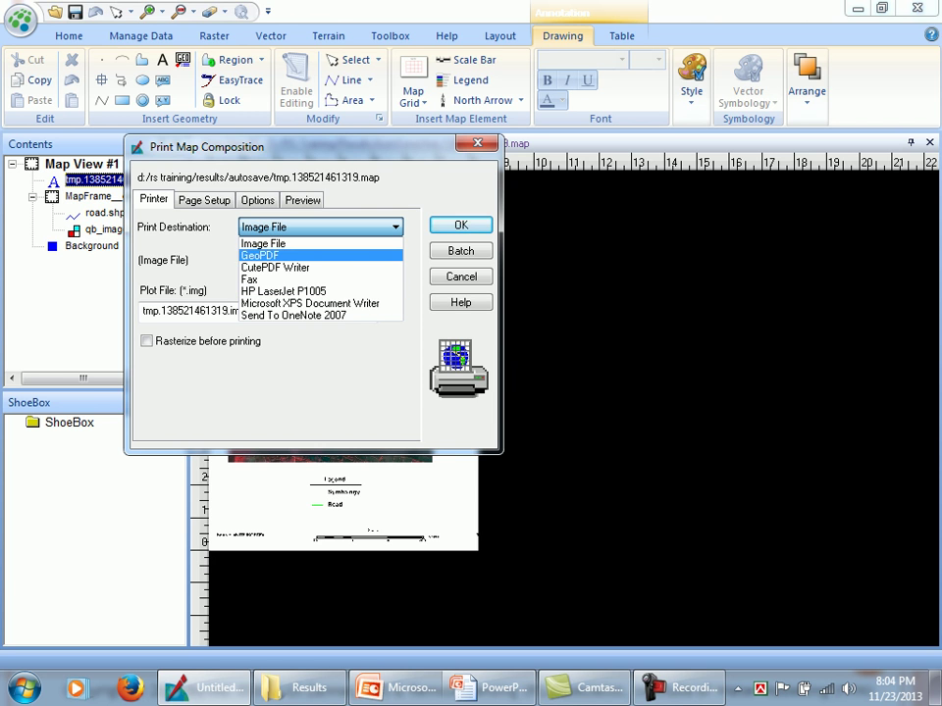
click(260, 255)
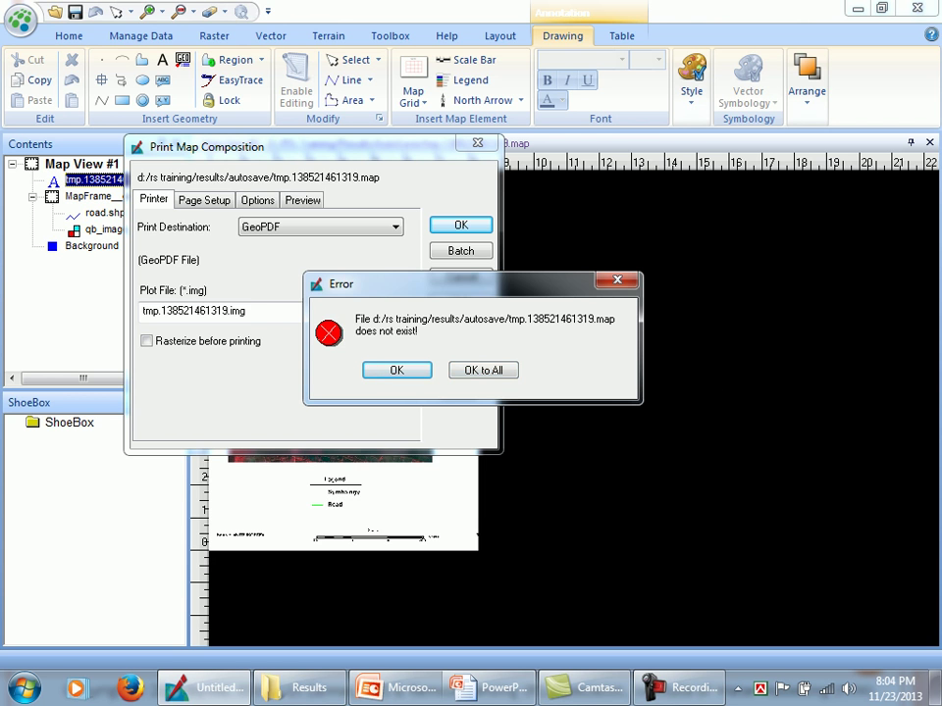
key(Return)
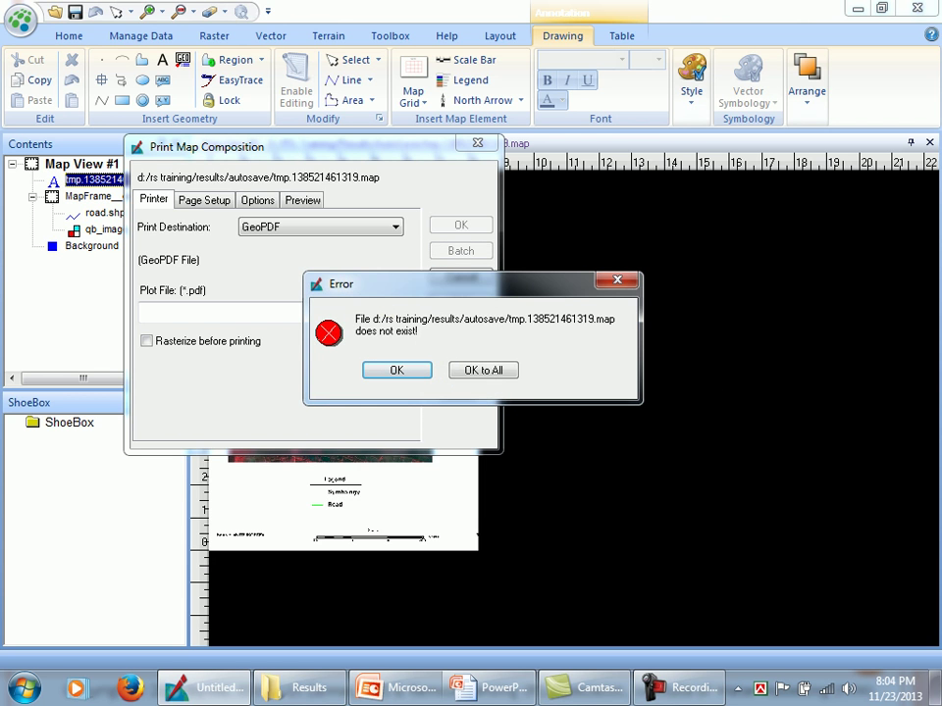
click(484, 370)
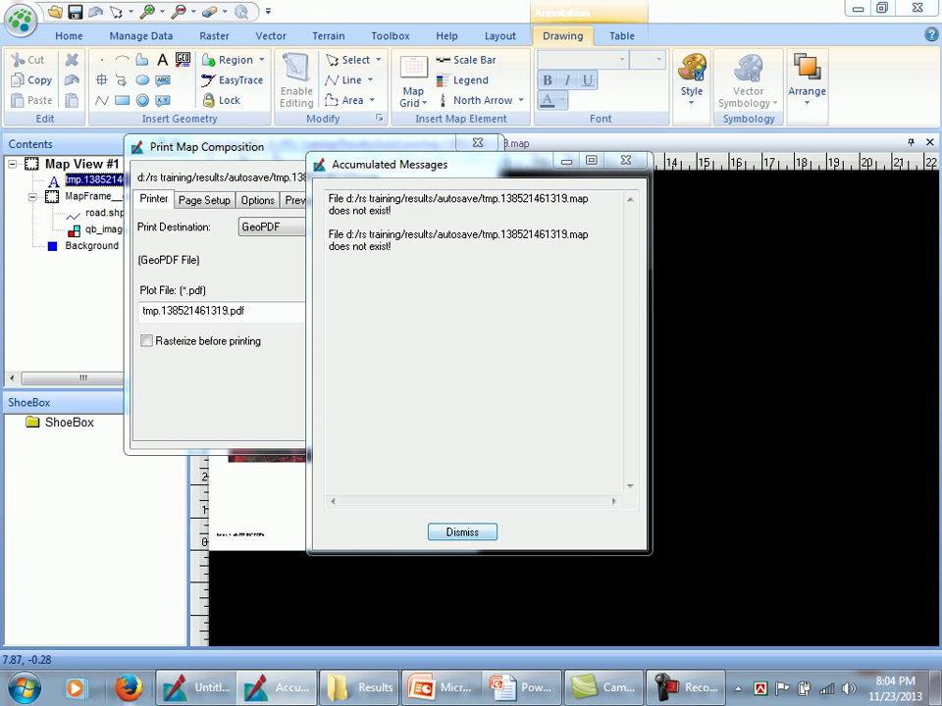
click(461, 532)
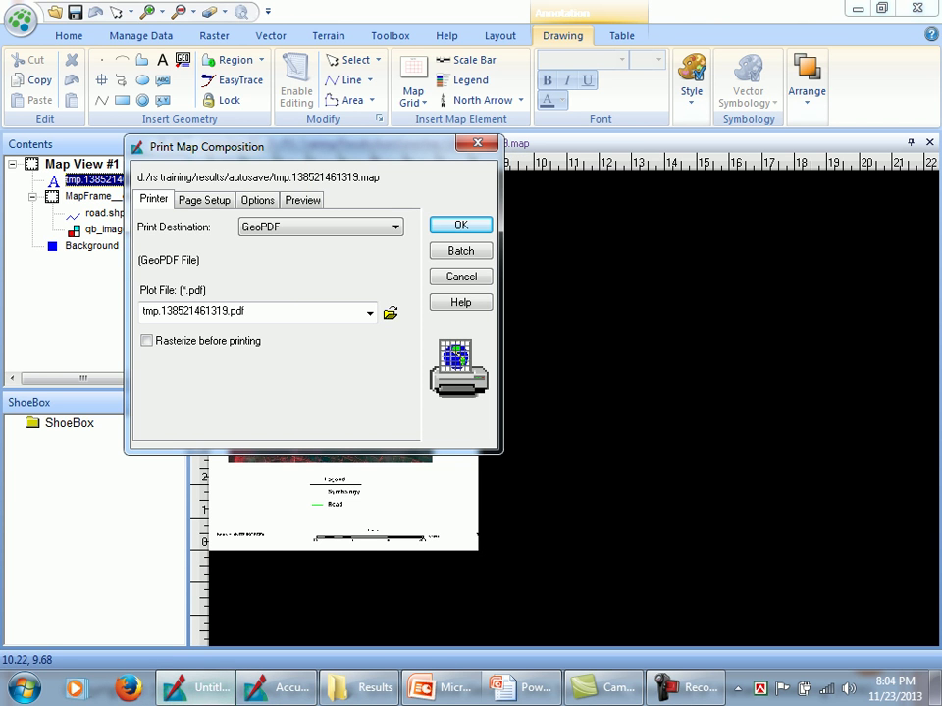
Choose tmp.138521461319.pdf in the user folder as the GeoPDF plot file.
double_click(257, 311)
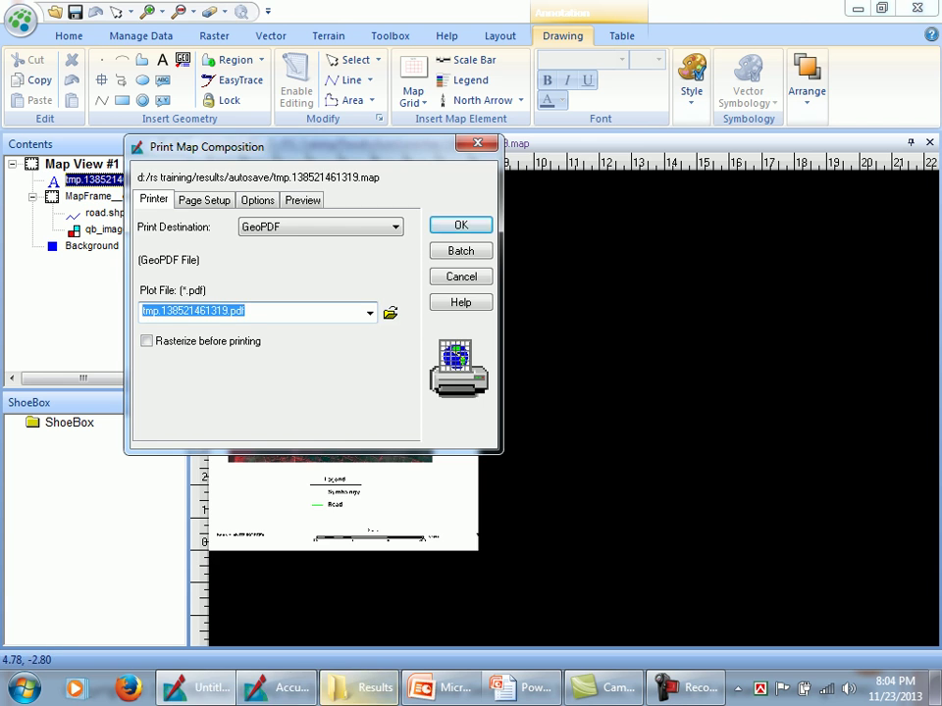
click(276, 688)
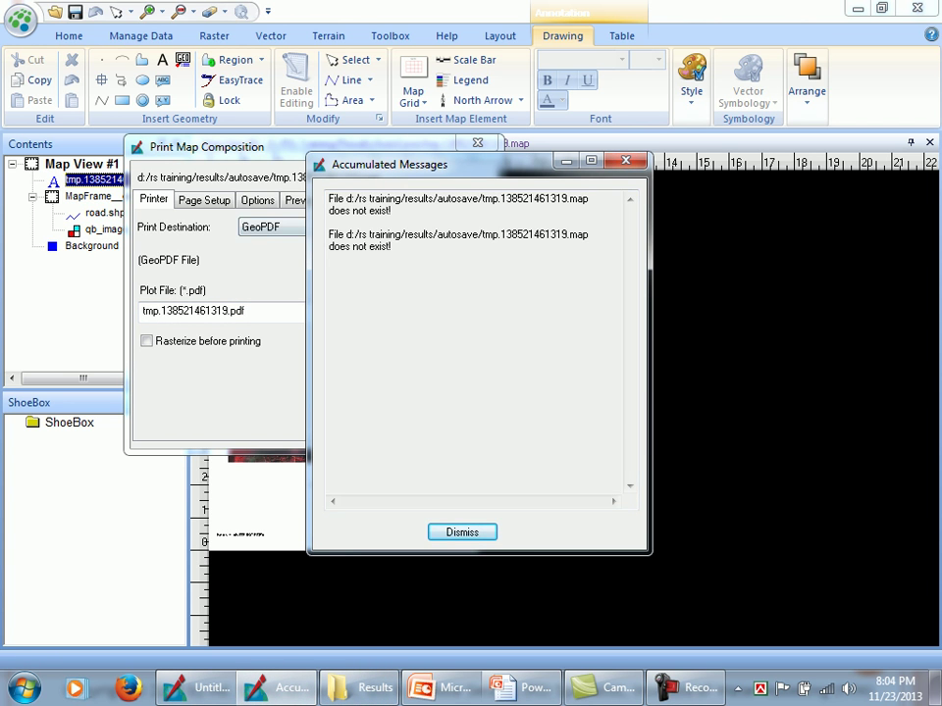
key(Return)
click(246, 311)
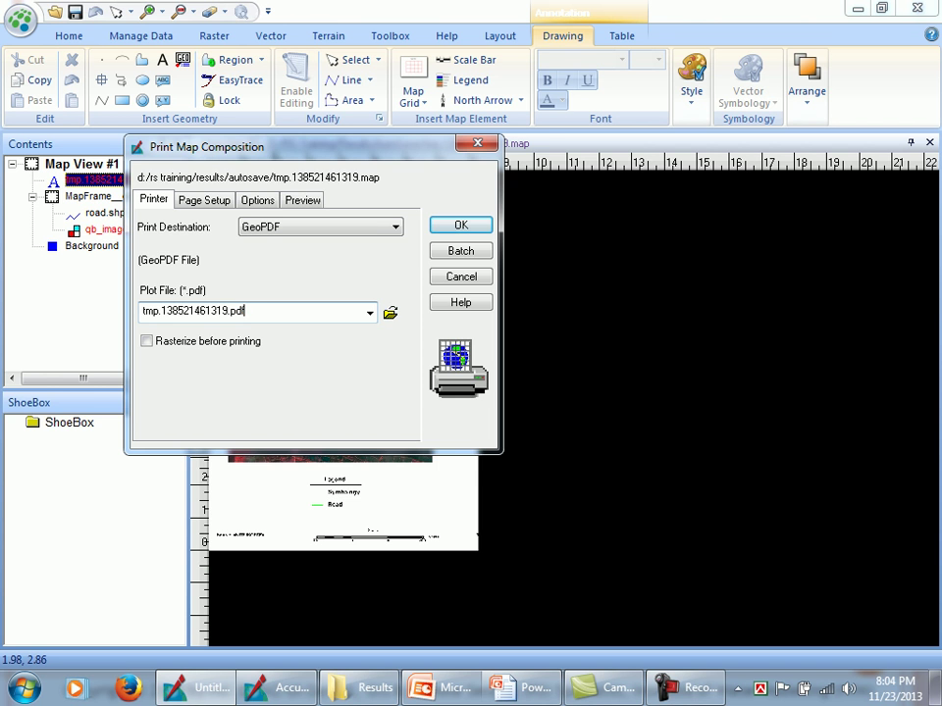
click(389, 312)
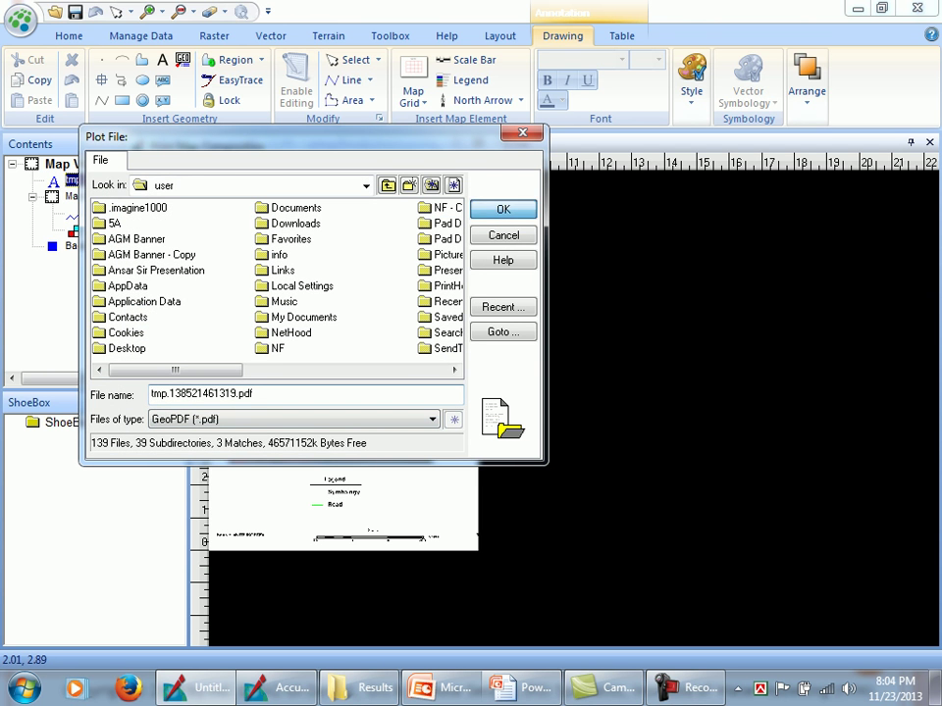
click(502, 209)
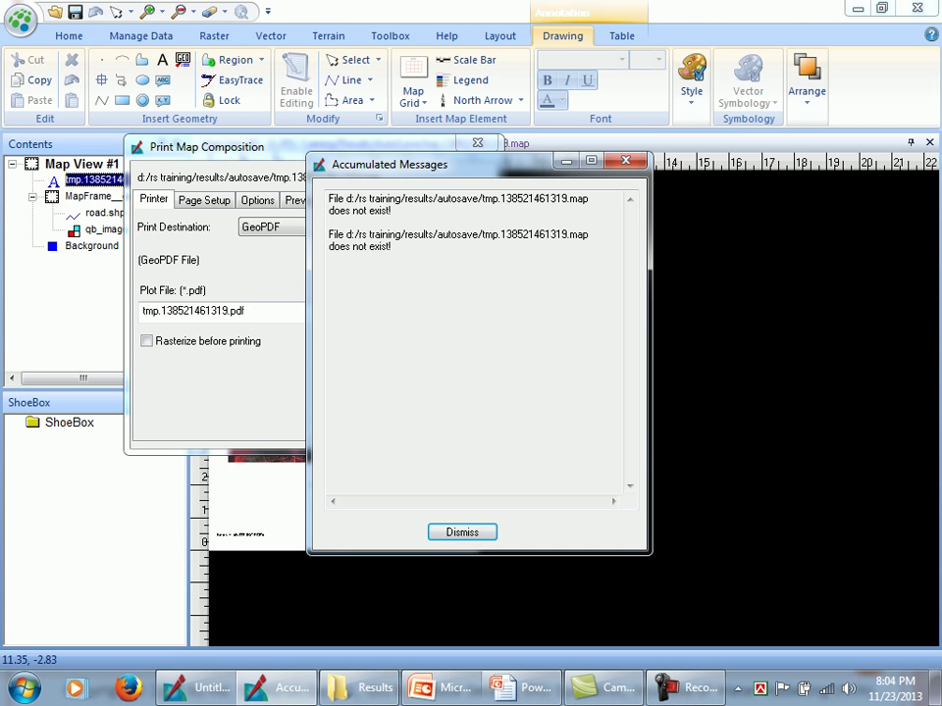
click(196, 687)
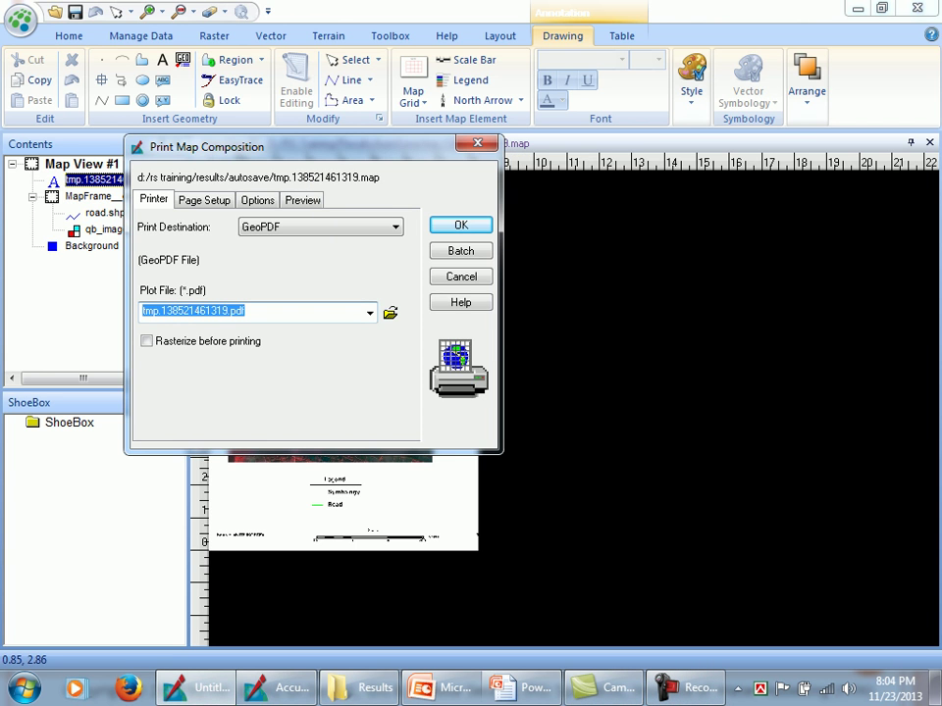
Review the page setup, options and preview of the GeoPDF print job.
click(204, 200)
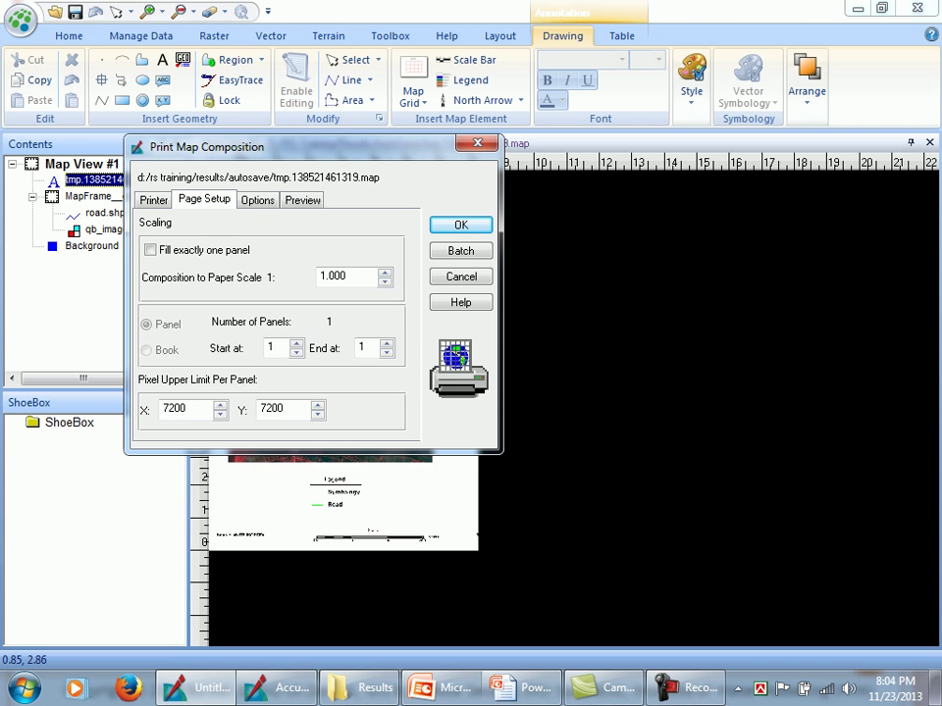
key(ctrl+Tab)
key(ctrl+Tab)
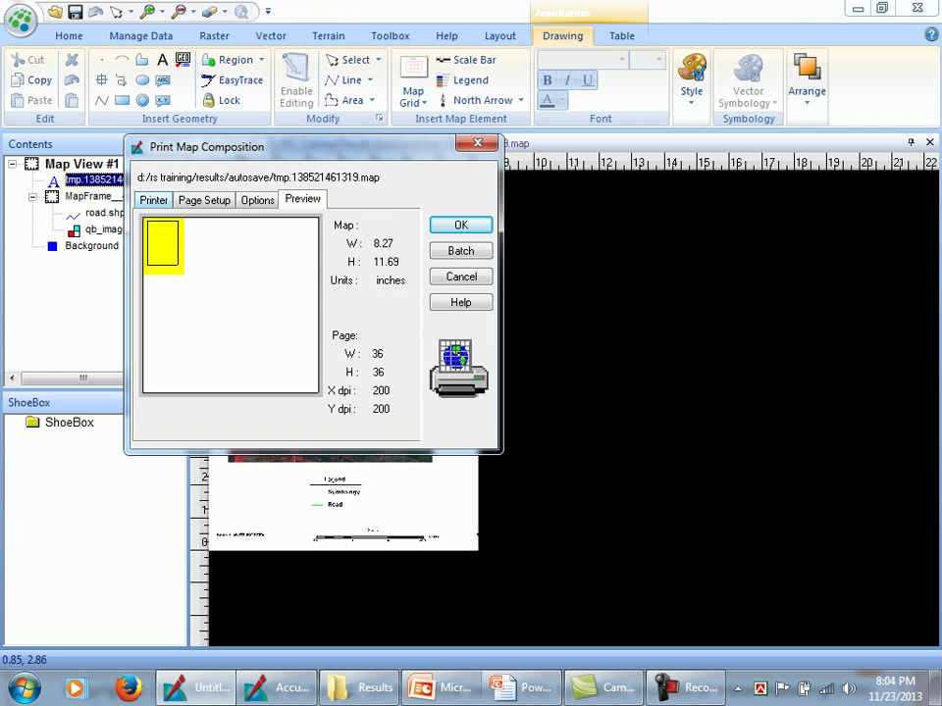
key(ctrl+Tab)
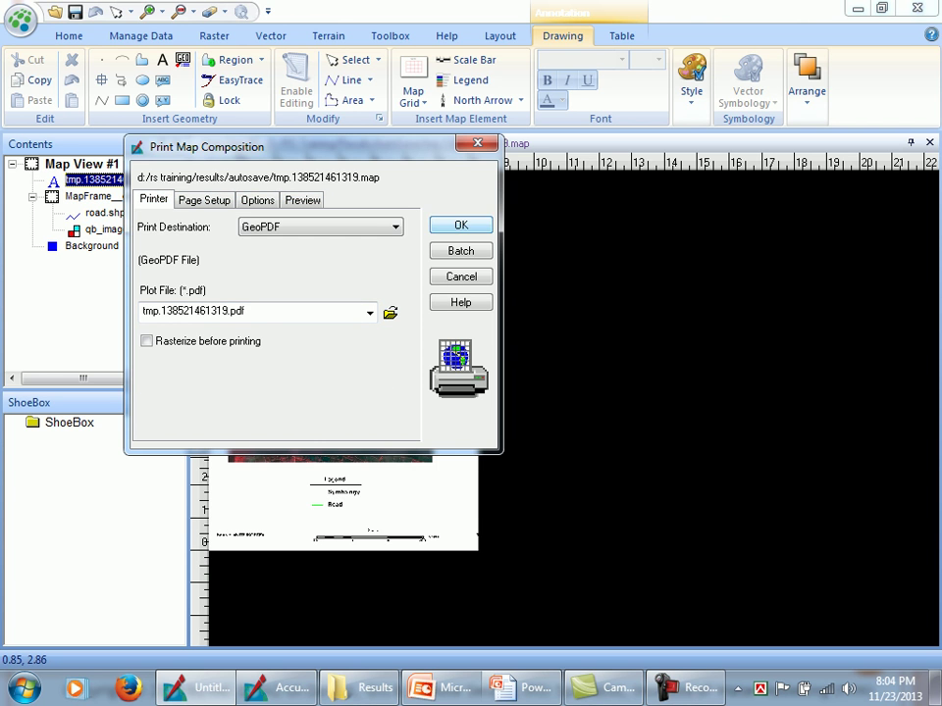
Try to print the autosaved temporary map to GeoPDF, dismissing the error messages and closing the process list.
click(460, 224)
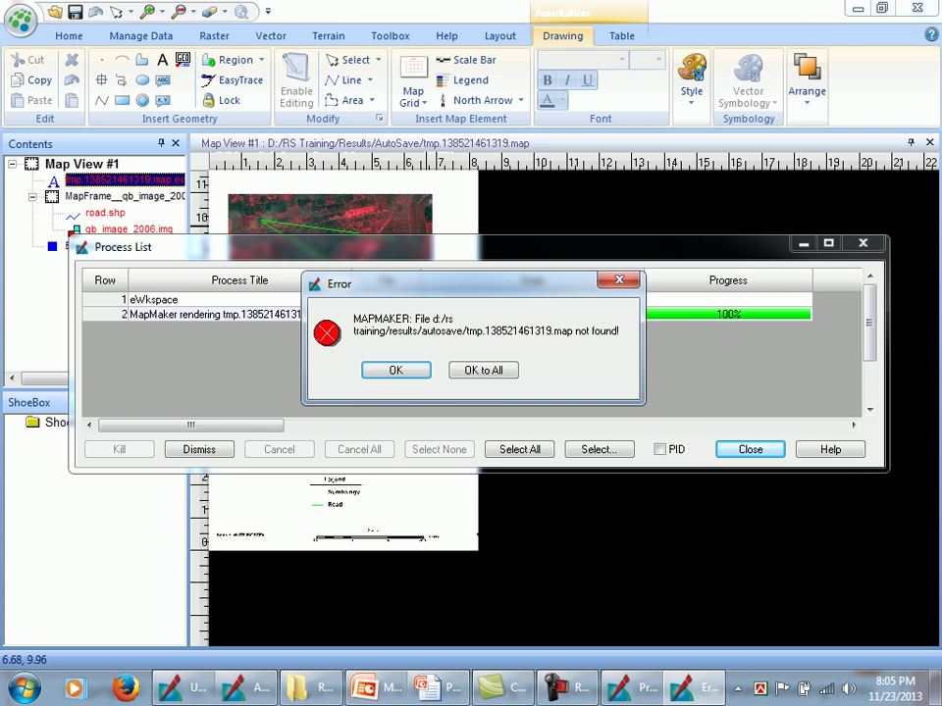
click(483, 370)
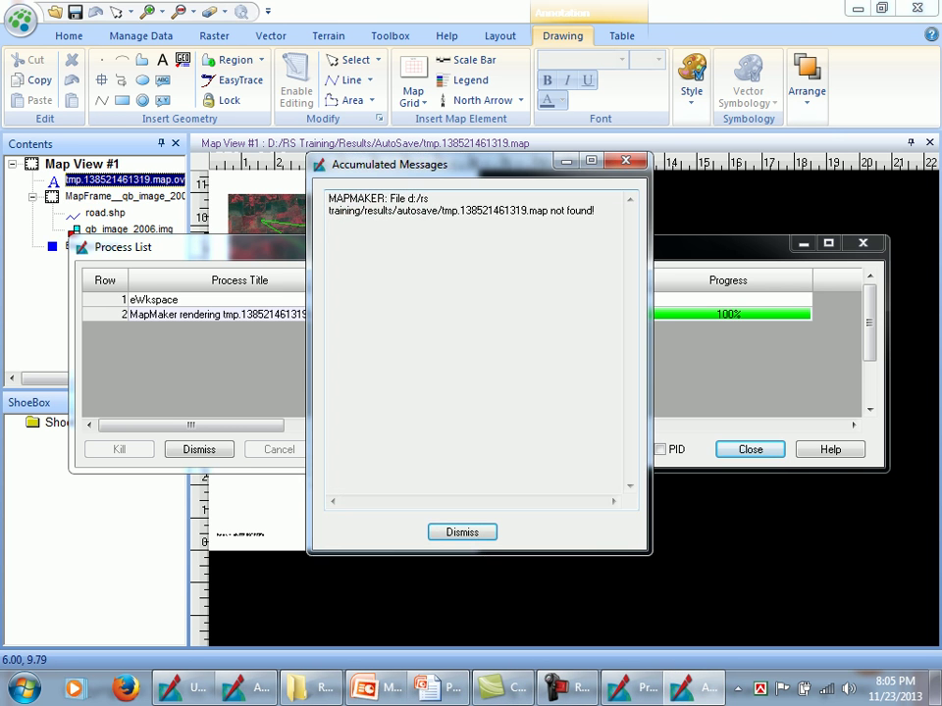
click(462, 531)
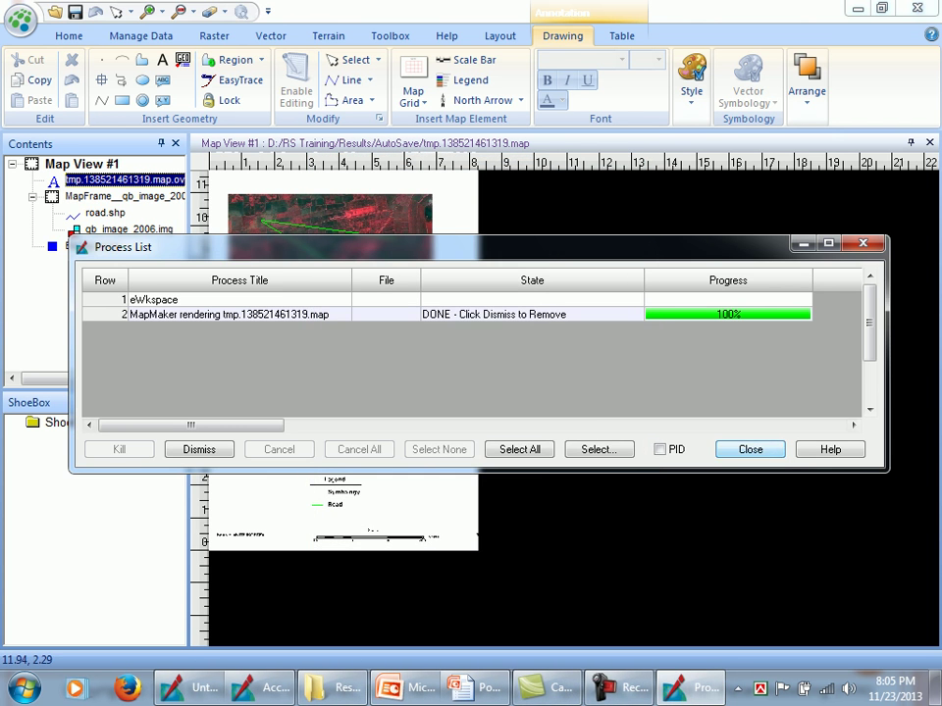
key(Return)
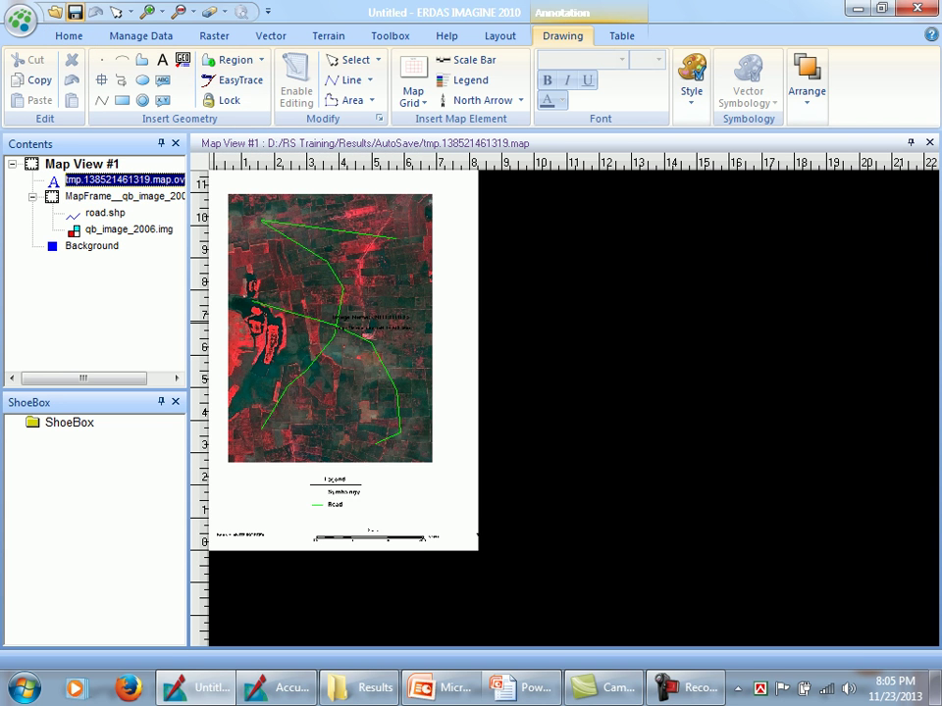
Save the composition as map_composition1.map in the RS Training\Results folder on drive D.
click(21, 19)
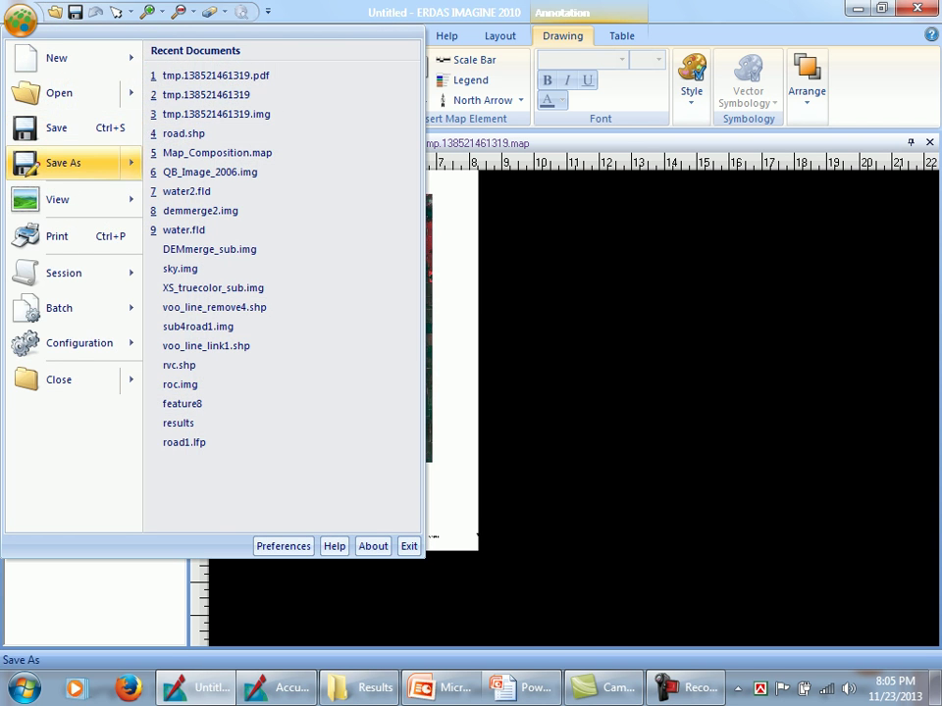
mouse_move(63, 163)
click(235, 80)
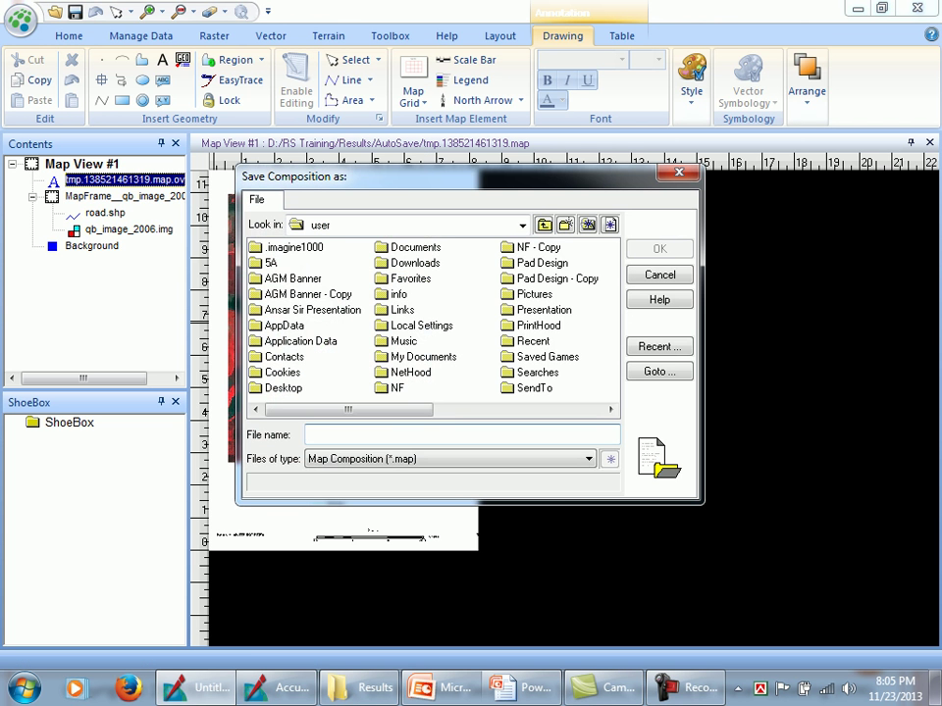
click(522, 225)
click(334, 294)
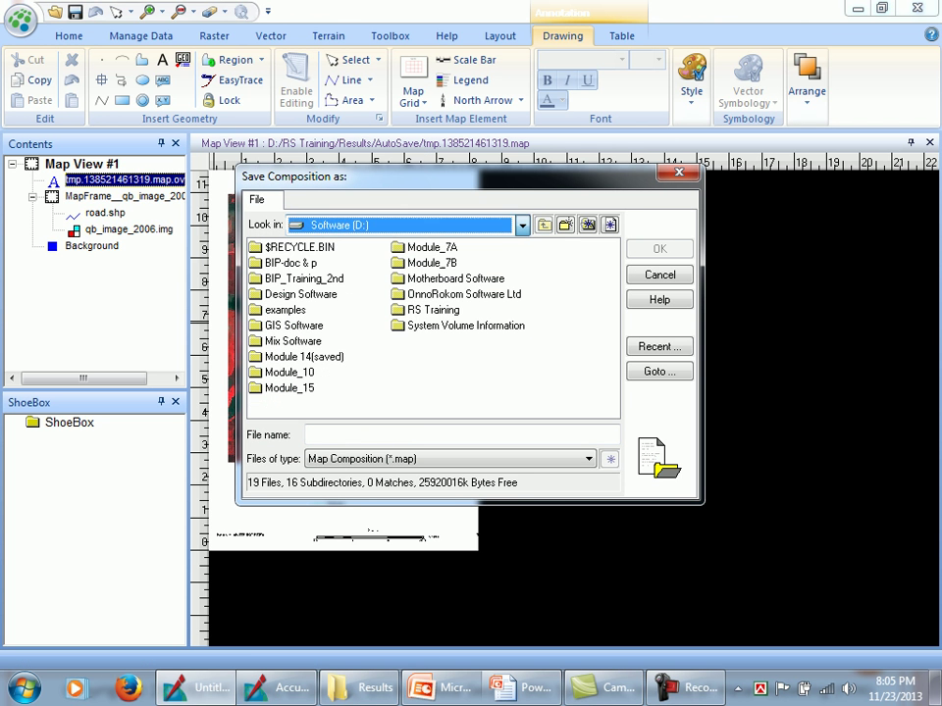
double_click(433, 310)
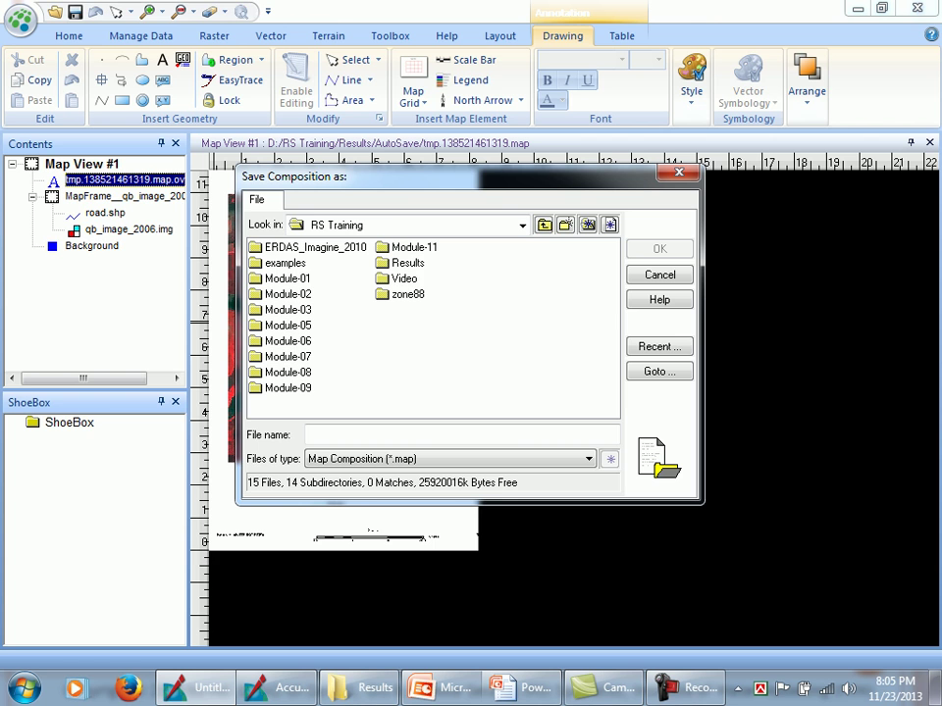
double_click(406, 263)
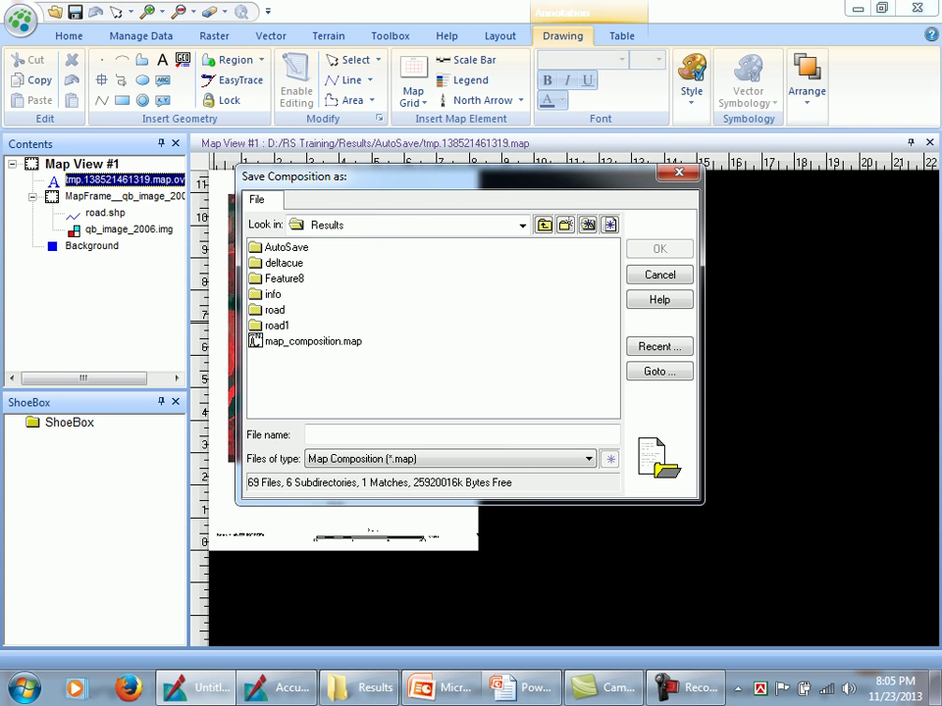
click(313, 341)
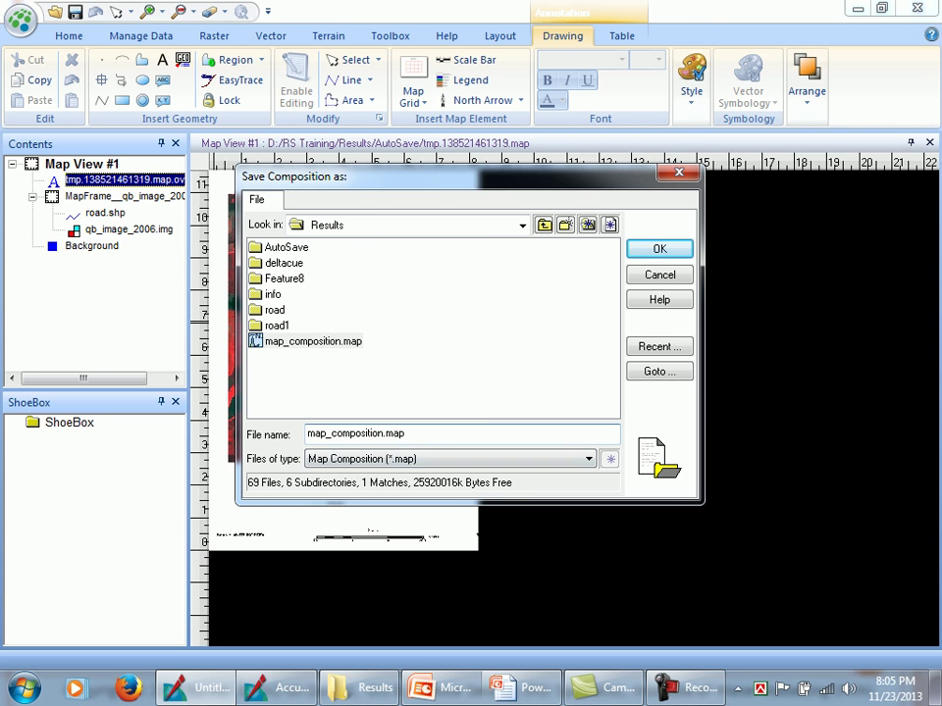
click(388, 433)
text(1)
key(Return)
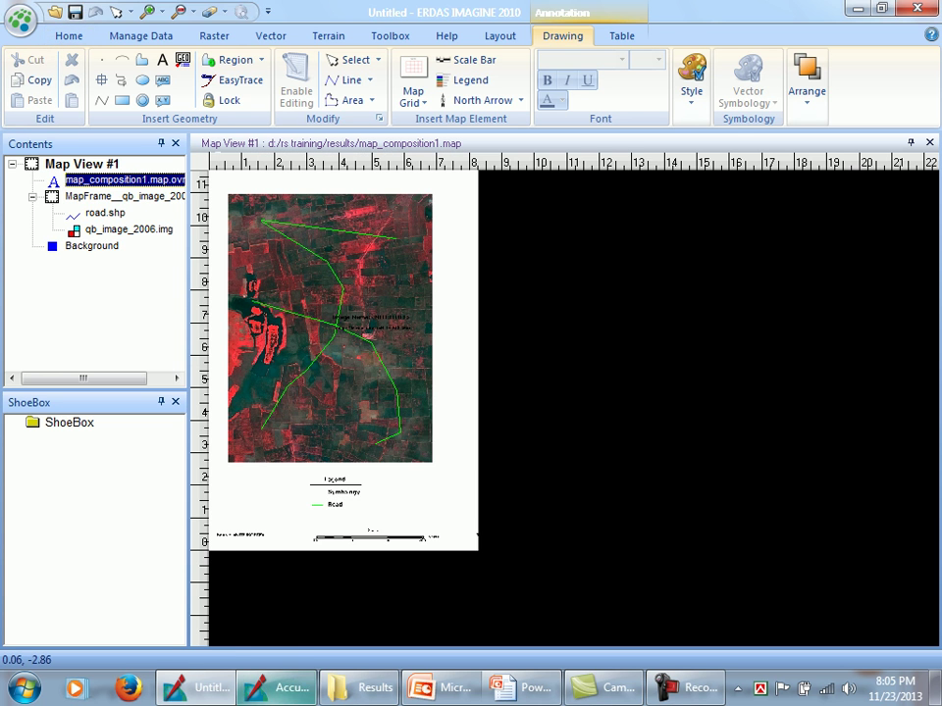
Dismiss the leftover accumulated messages and start printing the saved composition with GeoPDF as the print destination.
click(283, 689)
click(462, 532)
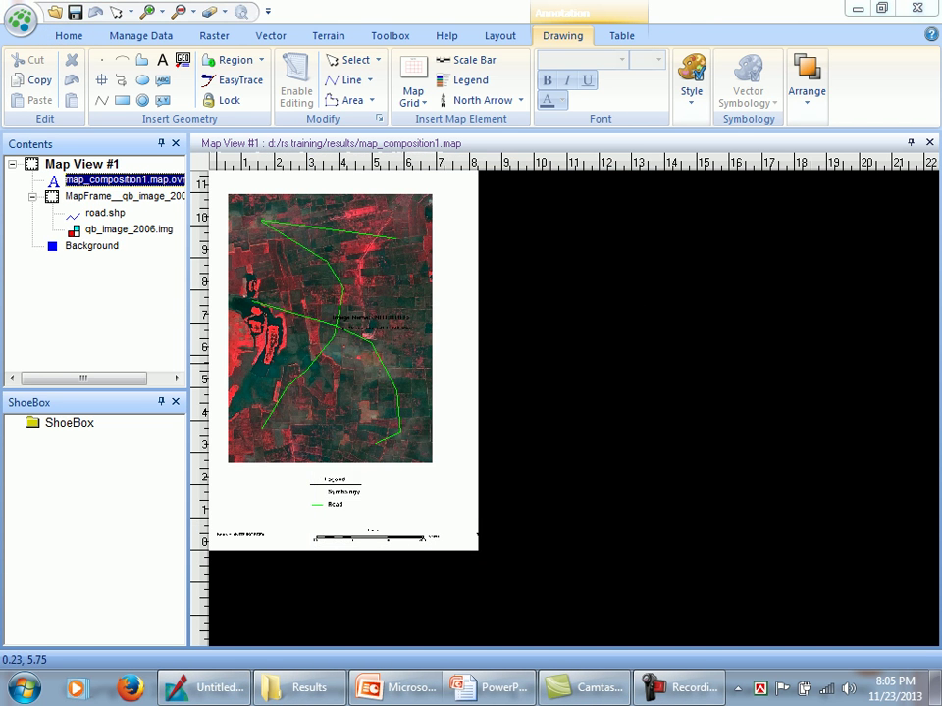
click(19, 19)
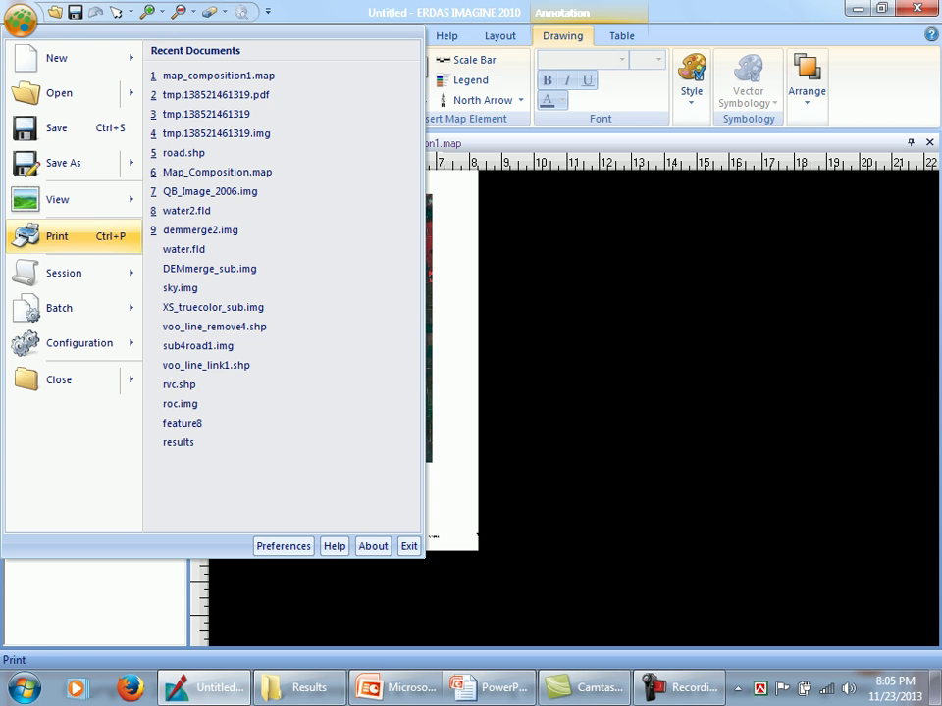
click(57, 237)
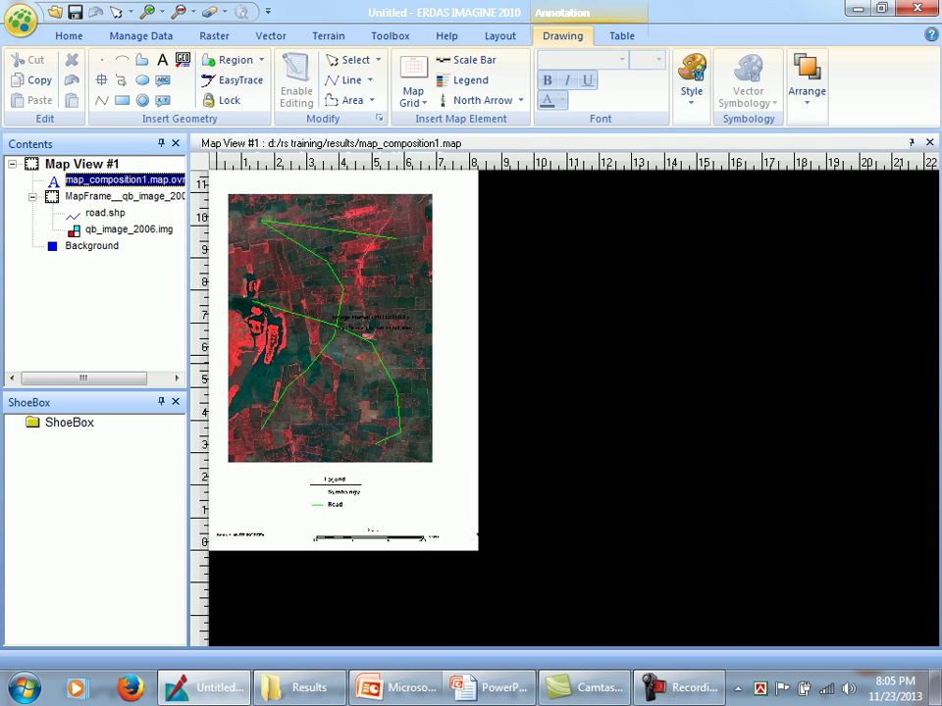
click(479, 270)
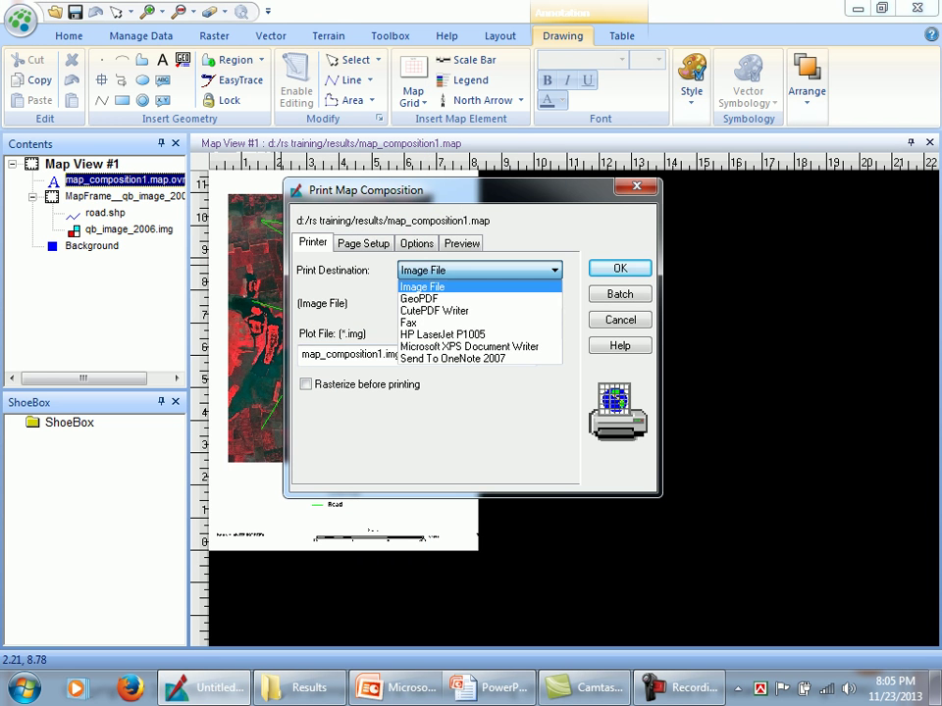
click(441, 298)
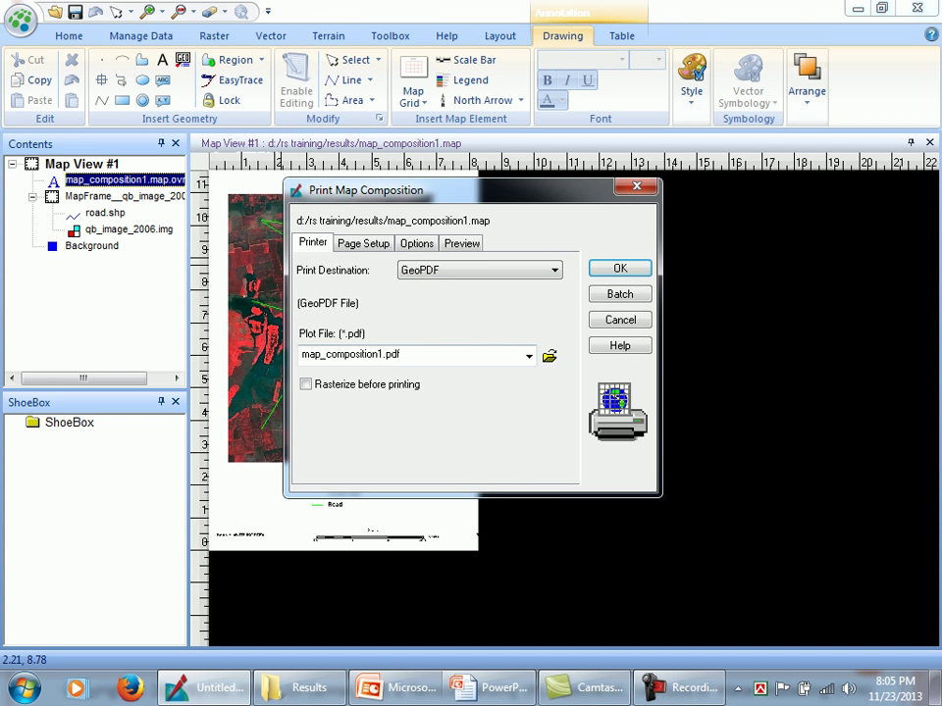
Set the GeoPDF plot file to geopdf.pdf in the RS Training\Results folder on drive D.
click(549, 356)
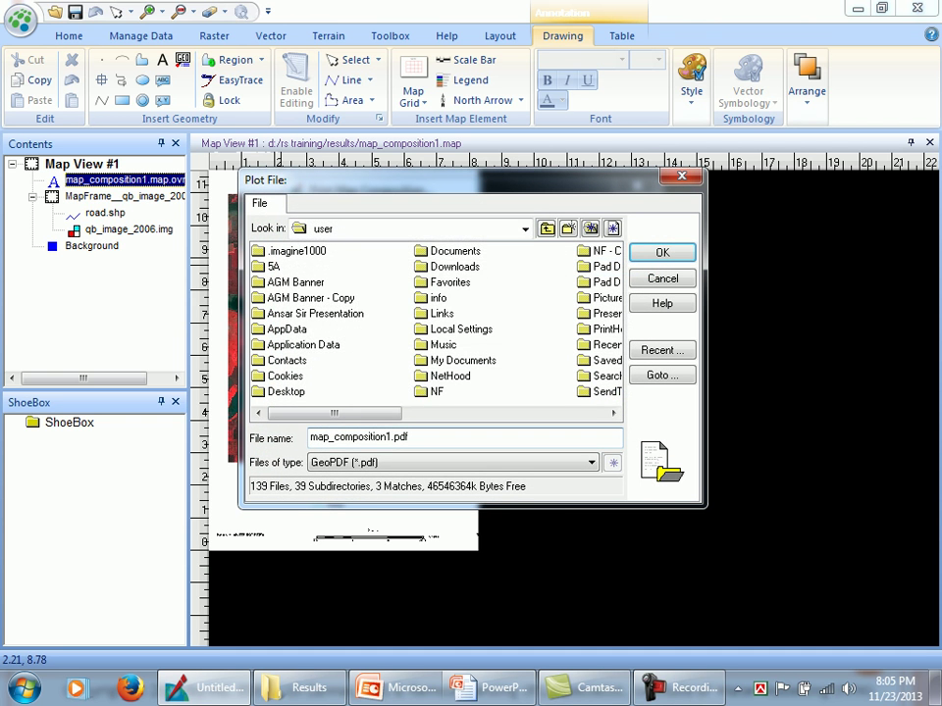
click(525, 228)
click(340, 298)
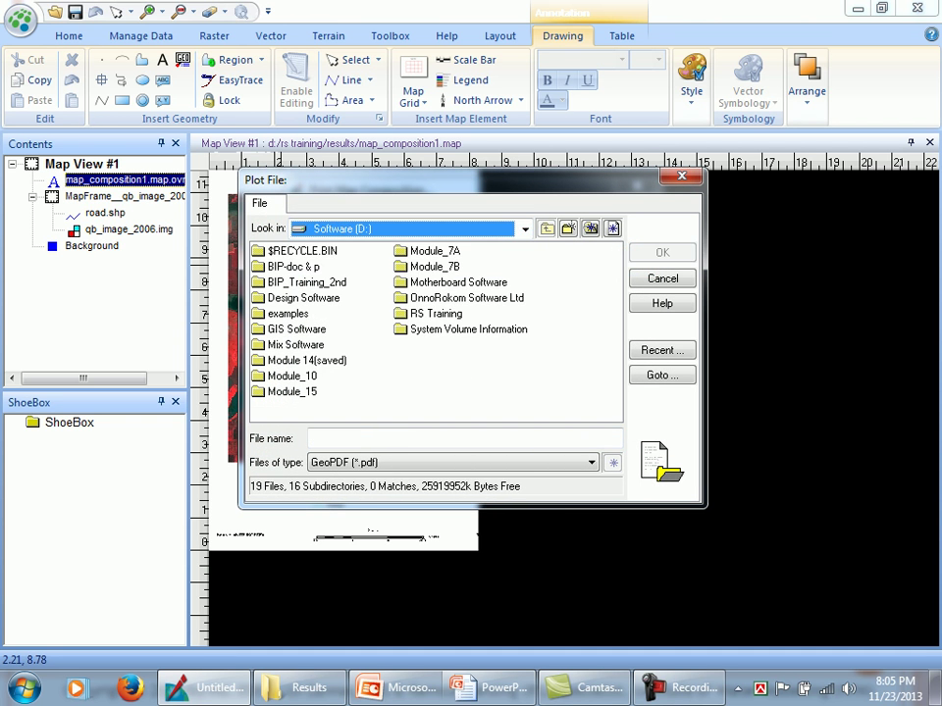
double_click(435, 313)
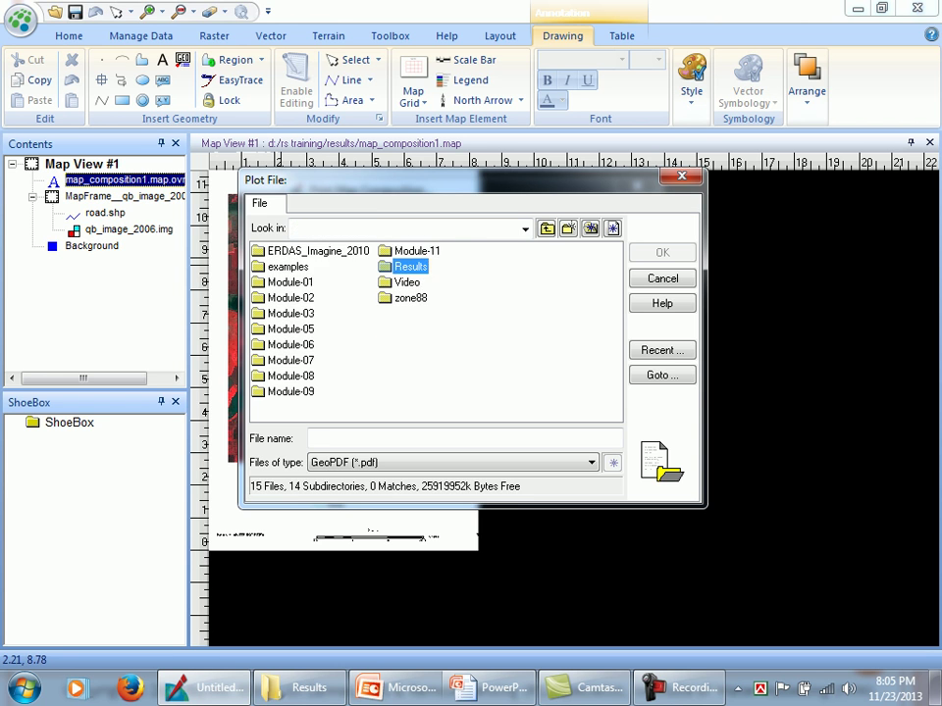
double_click(410, 266)
text(ge)
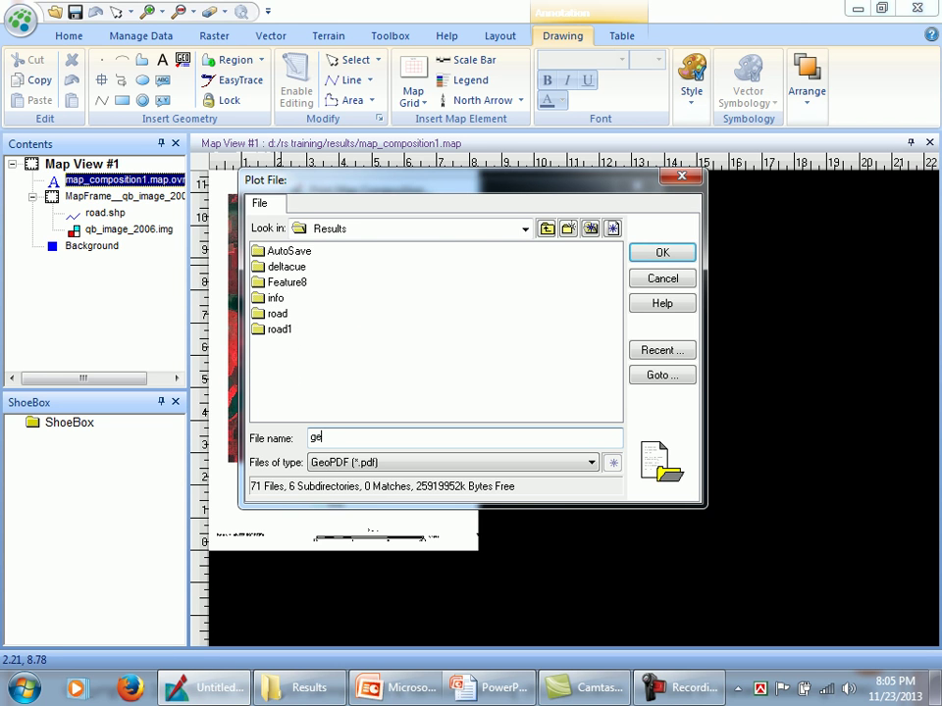
text(opdf.pdf)
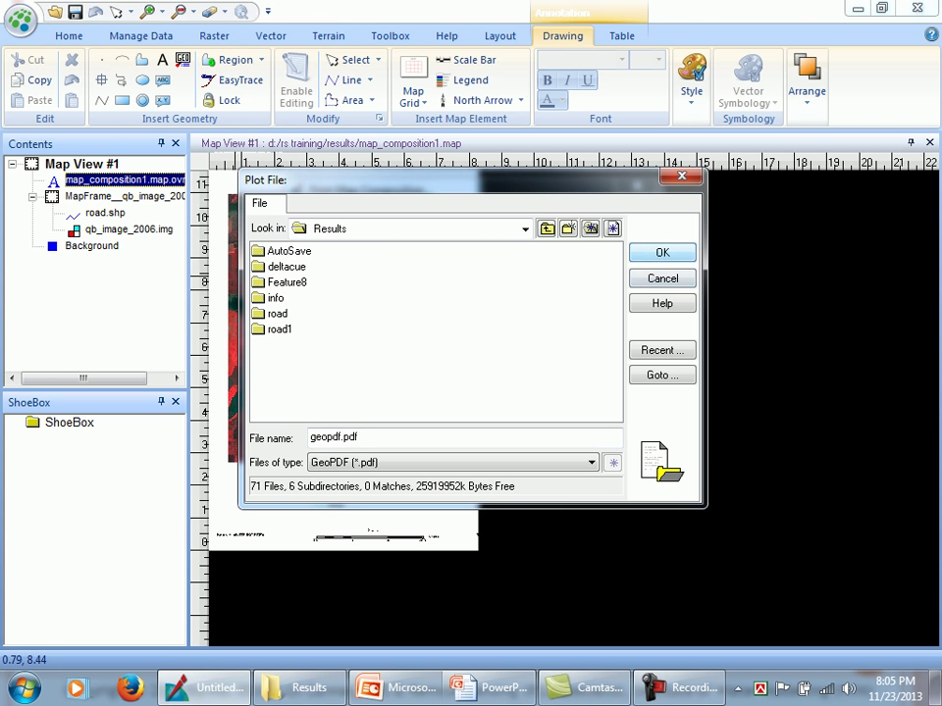
key(Return)
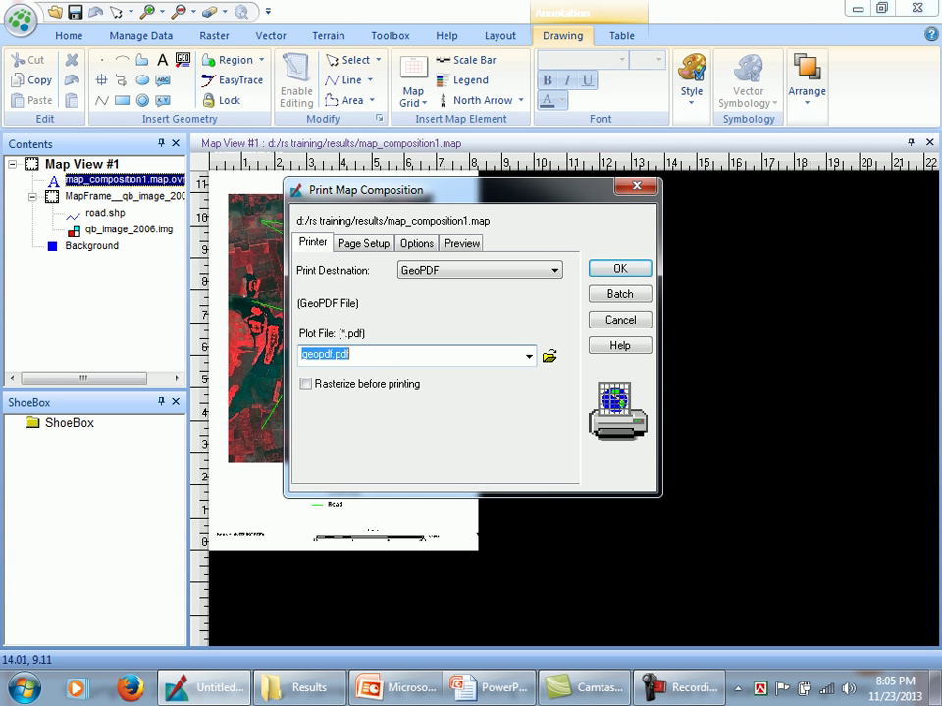
Check the page setup and output options, print the composition without rasterizing, and close the process list.
click(305, 384)
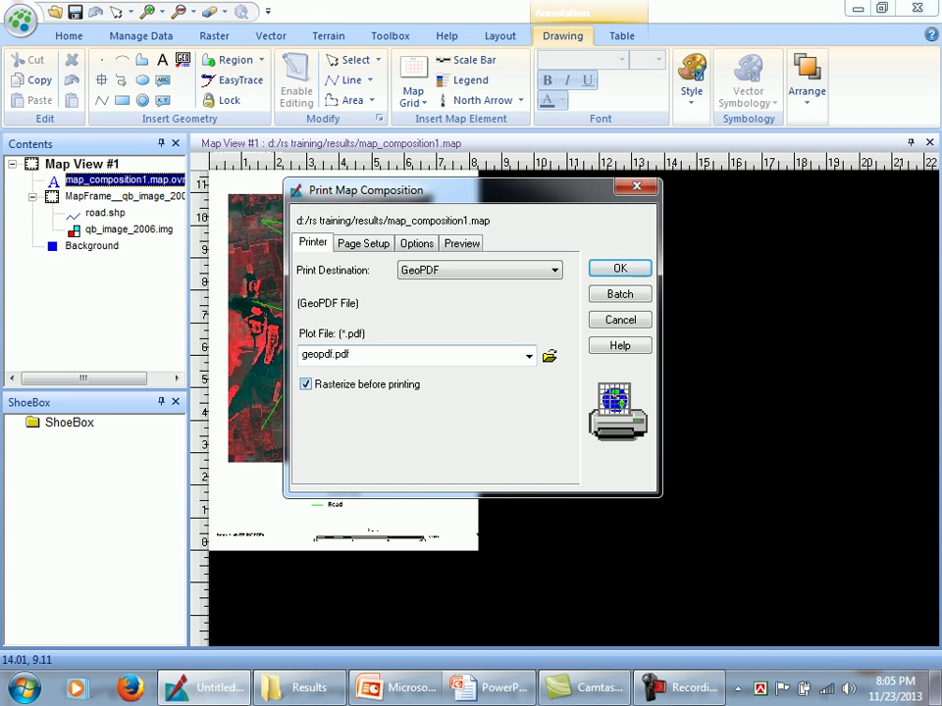
click(362, 244)
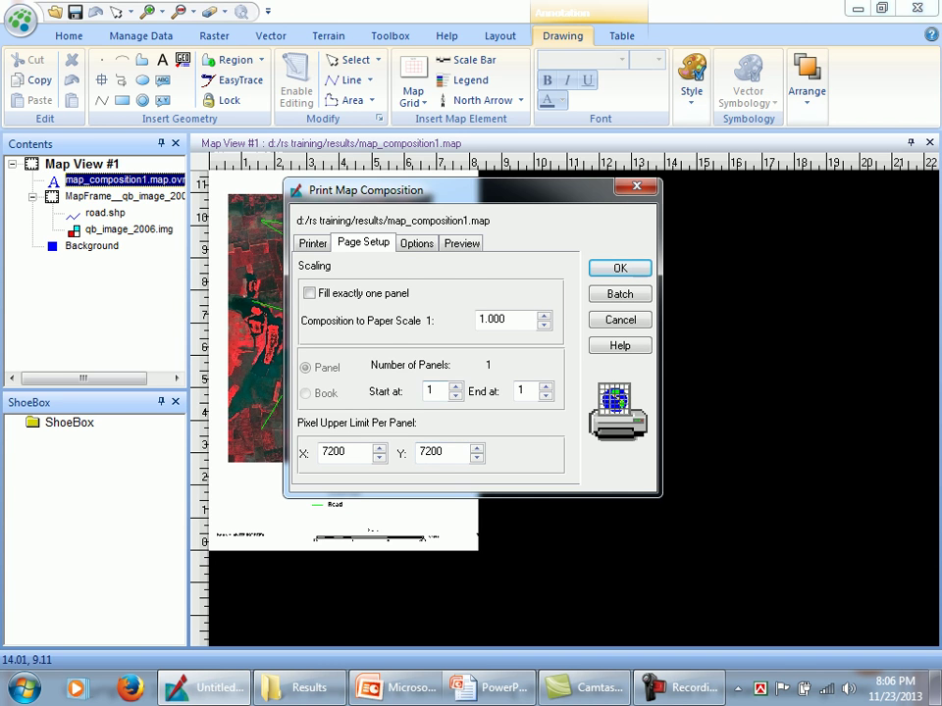
key(ctrl+Tab)
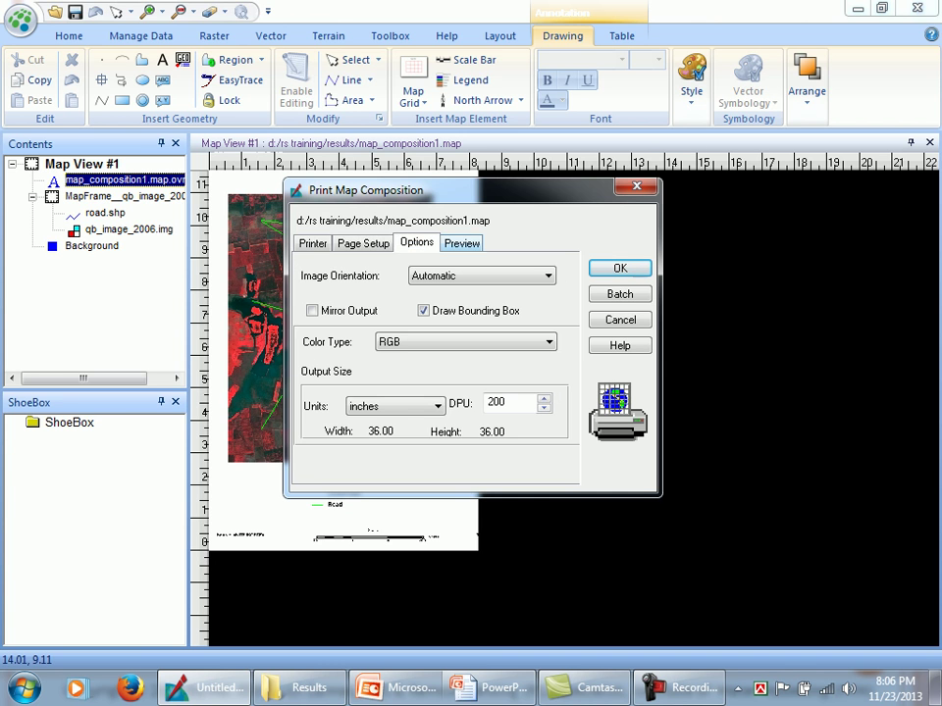
click(312, 243)
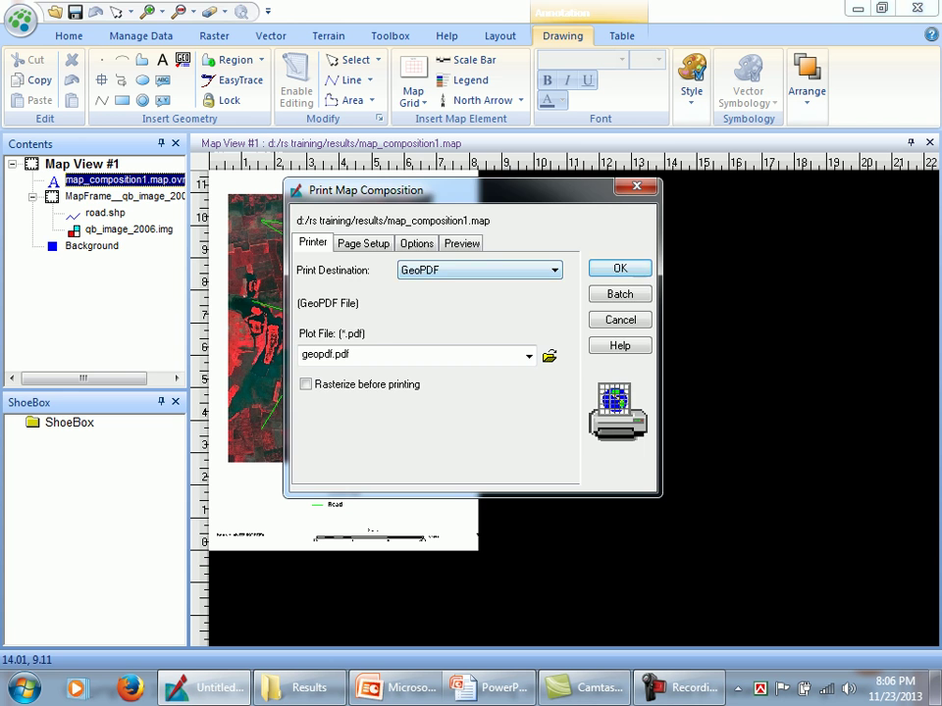
click(610, 267)
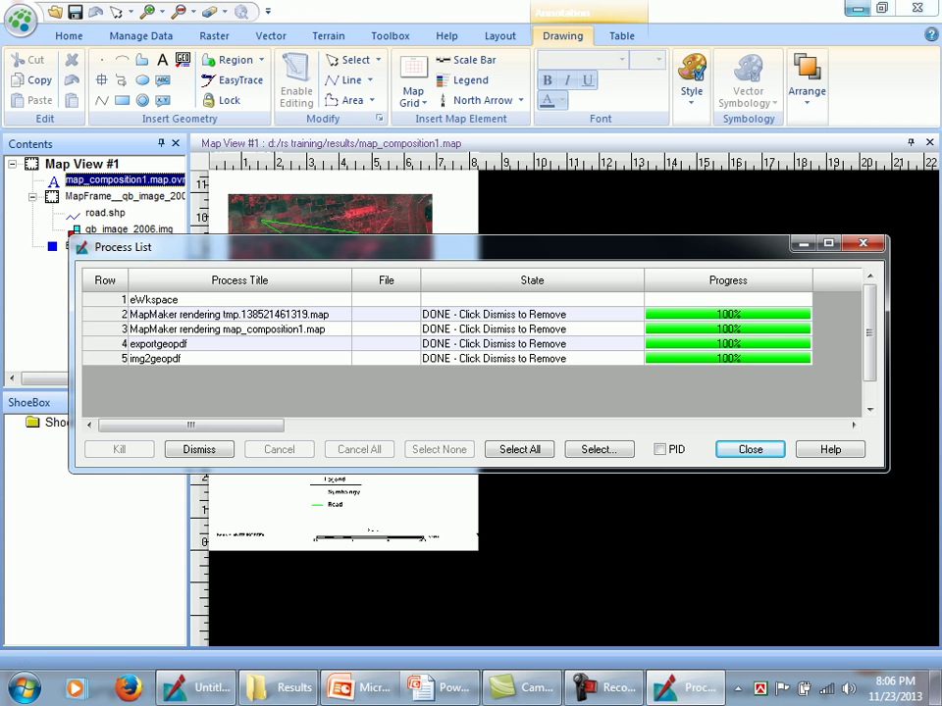
click(751, 449)
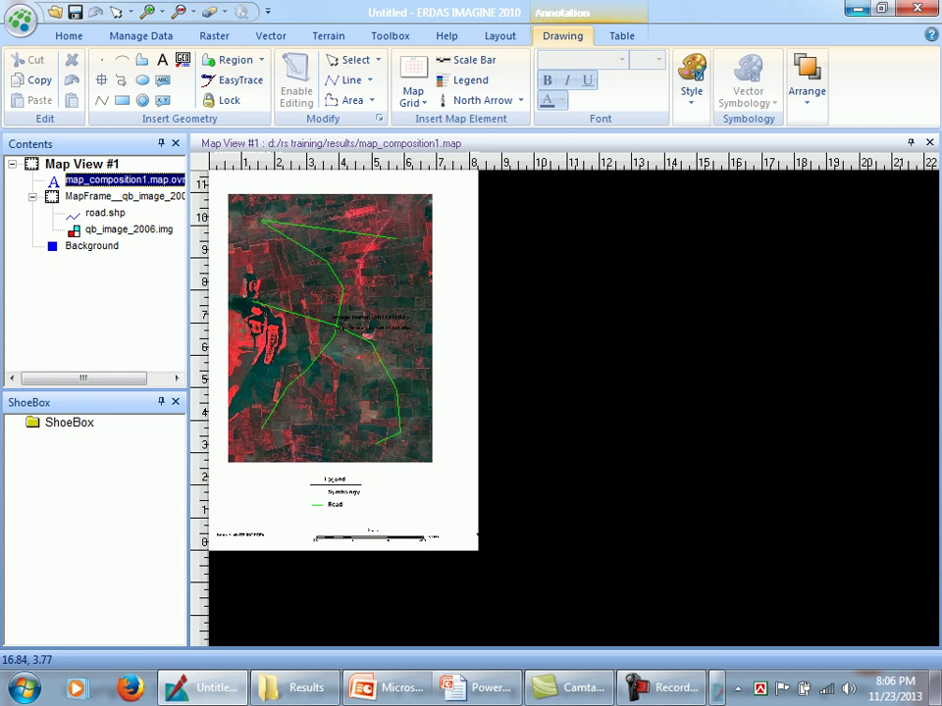
Switch to the Results folder, open geopdf.pdf in Adobe Reader and examine the printed map.
click(290, 687)
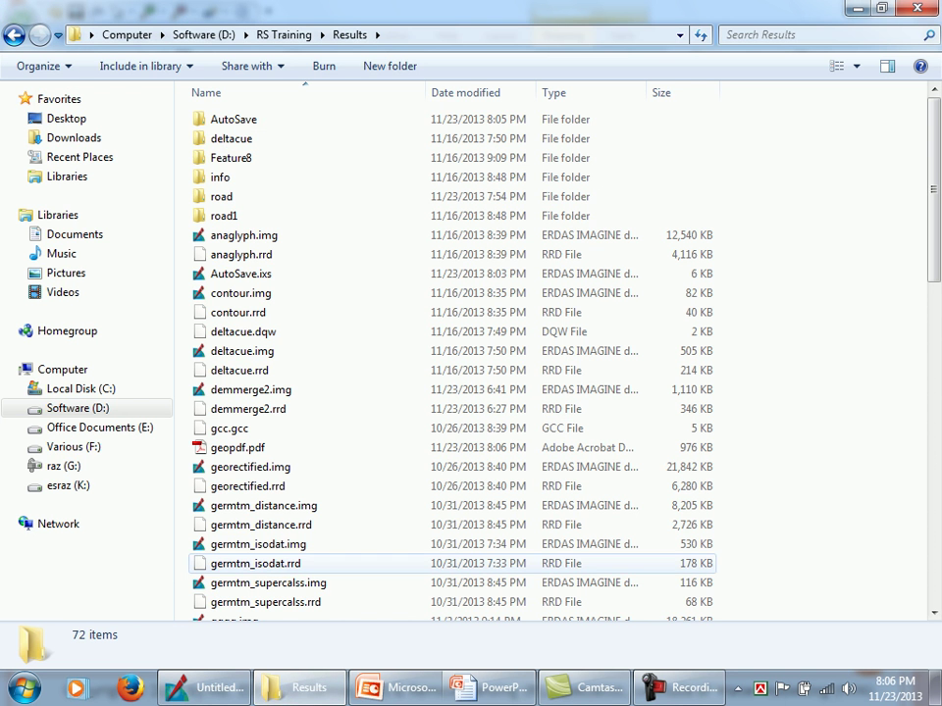
click(235, 448)
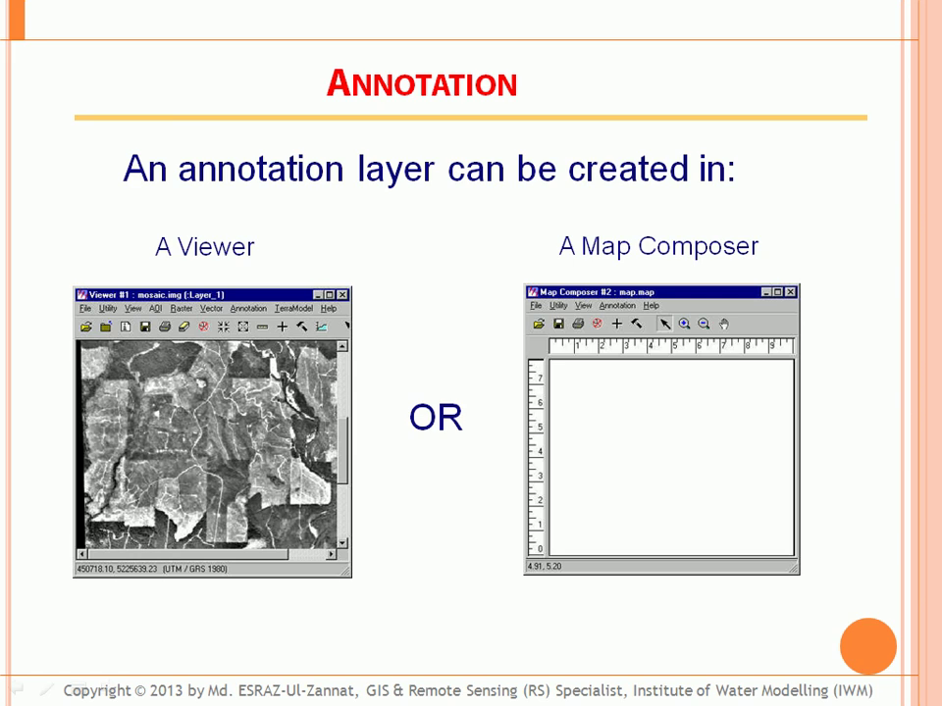
key(super+d)
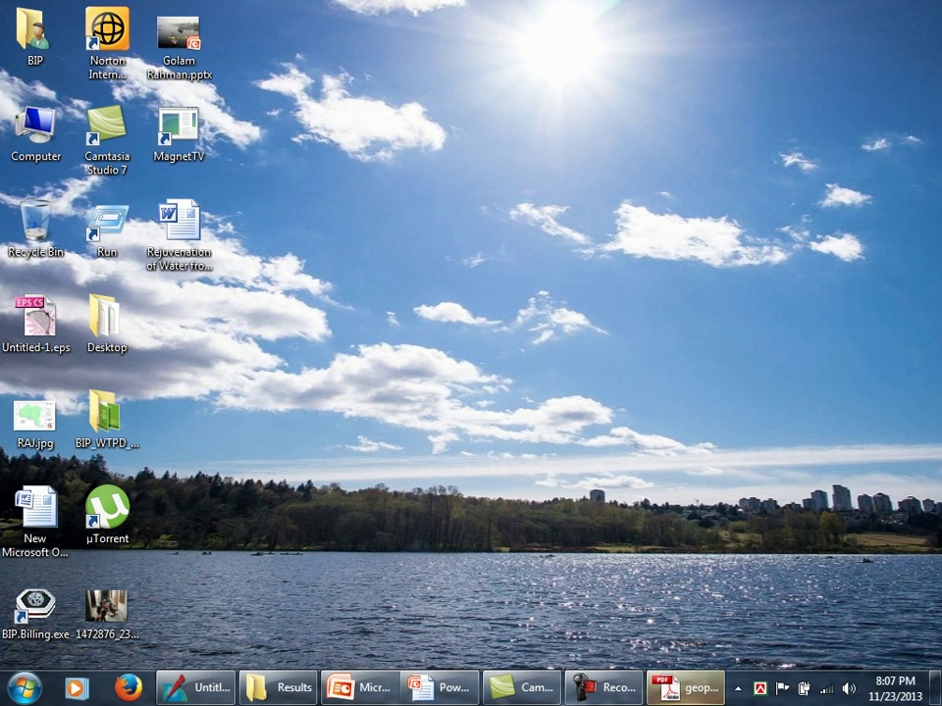
key(super+d)
scroll(471, 372, down, 2)
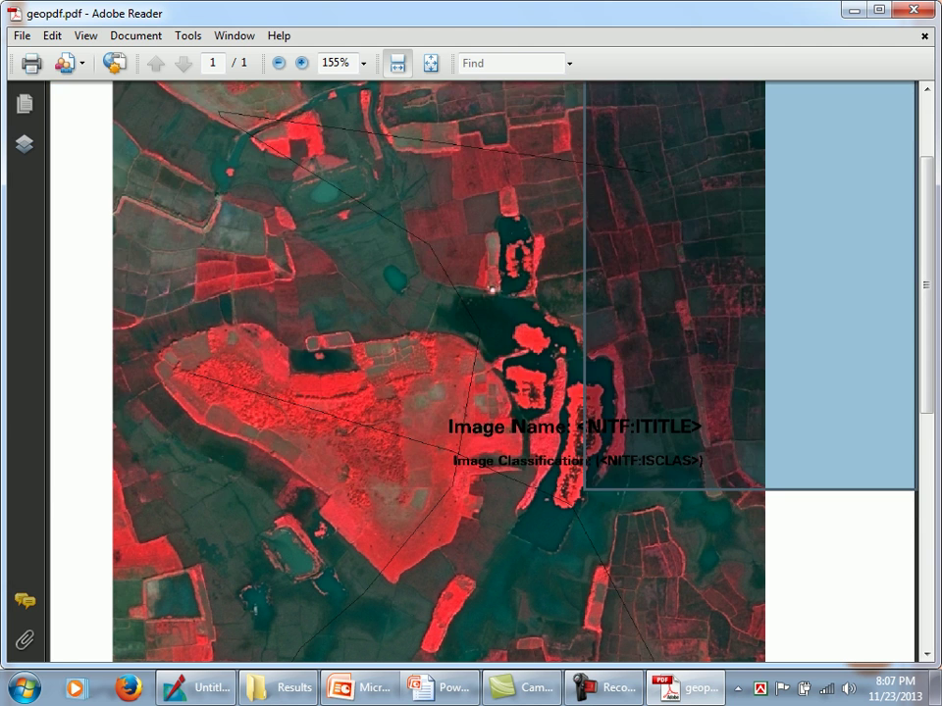
Examine the printed map in geopdf.pdf at smaller zoom levels, down to the whole page with its legend and scale bar.
key(ctrl+minus)
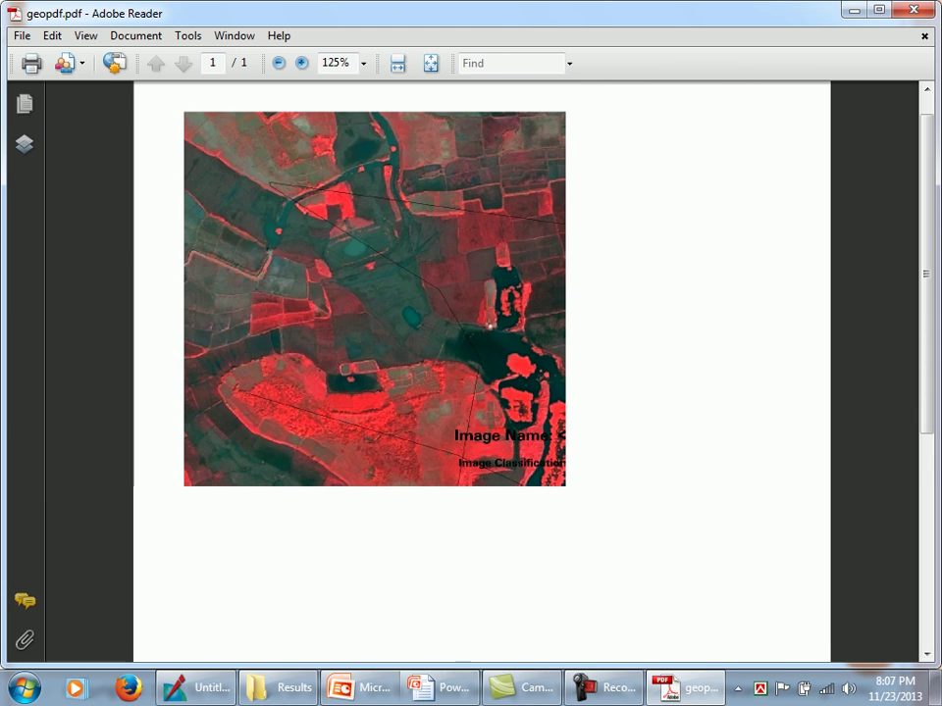
scroll(482, 371, down, 3)
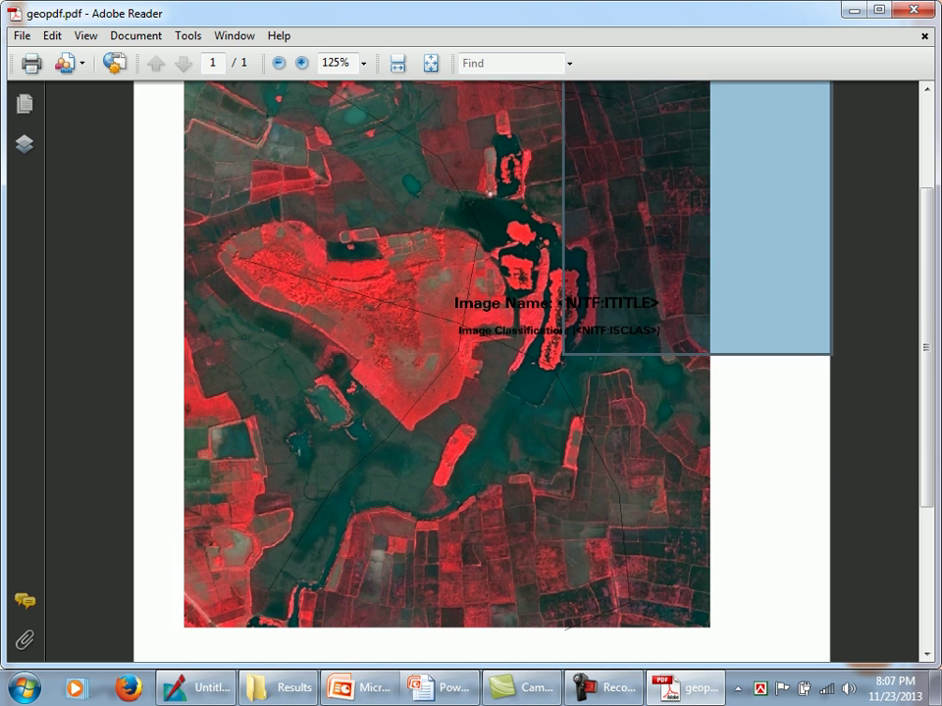
key(ctrl+minus)
key(ctrl+minus)
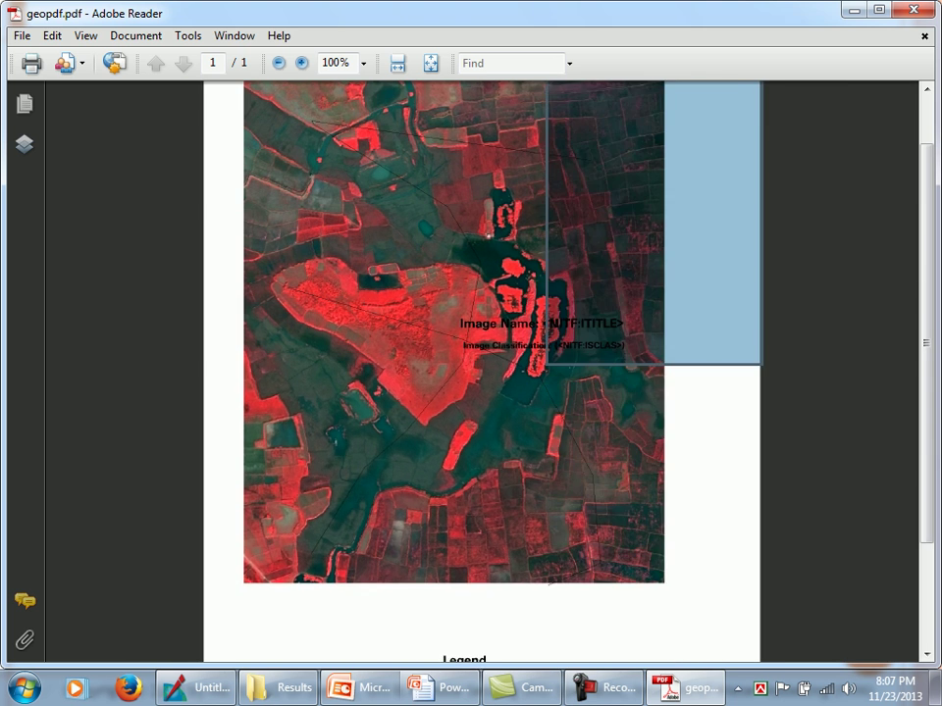
key(ctrl+0)
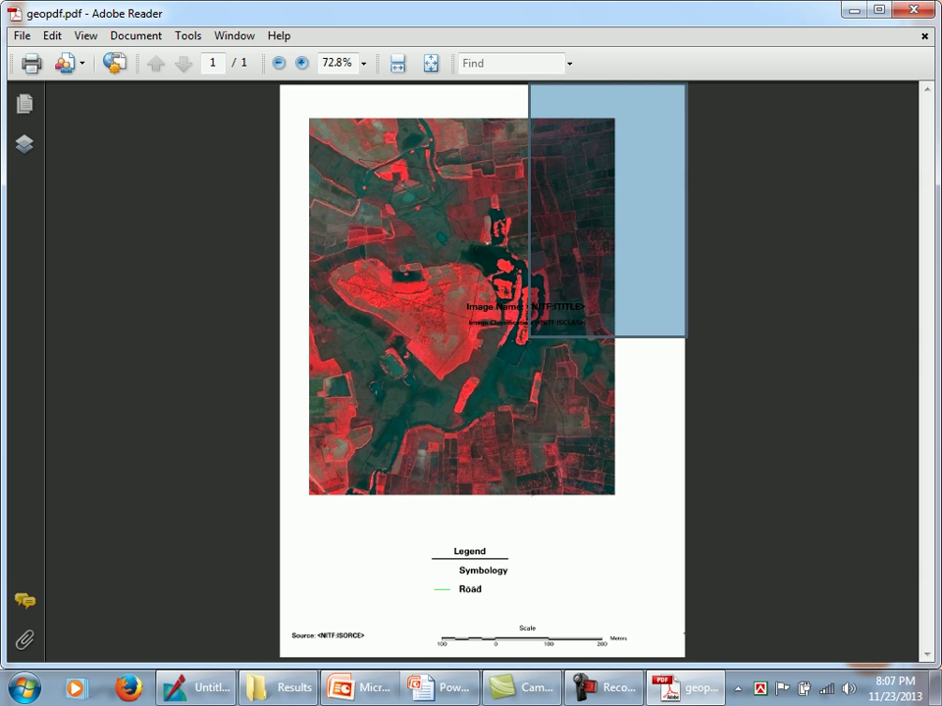
click(420, 414)
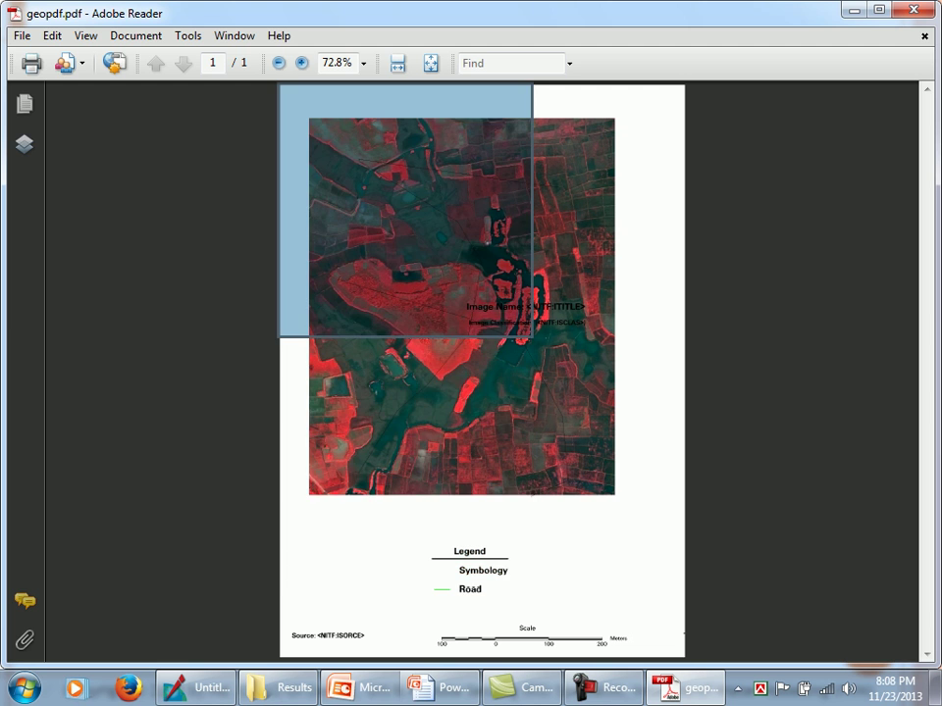
Switch to ERDAS IMAGINE, open the germtm.img raster from the examples folder in the empty 2D view and zoom to its data extent.
click(604, 687)
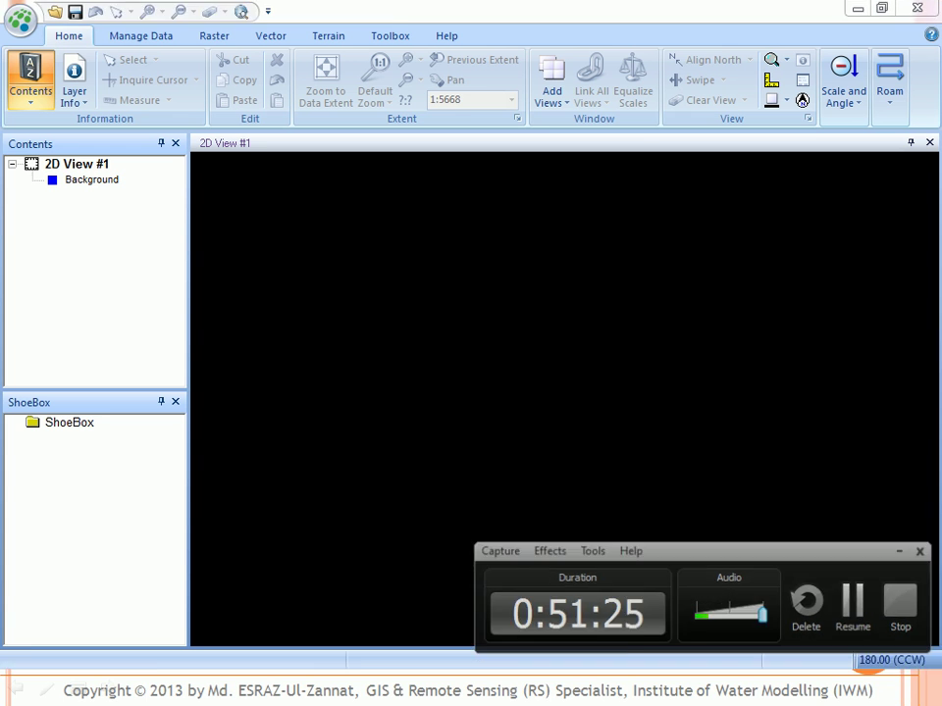
key(F9)
right_click(438, 140)
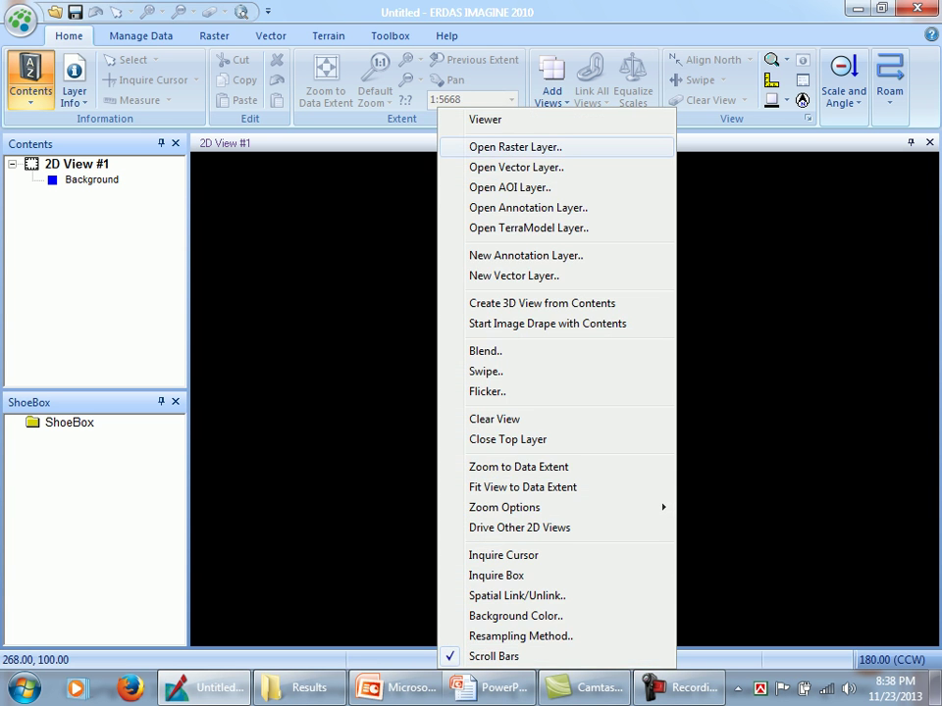
click(491, 147)
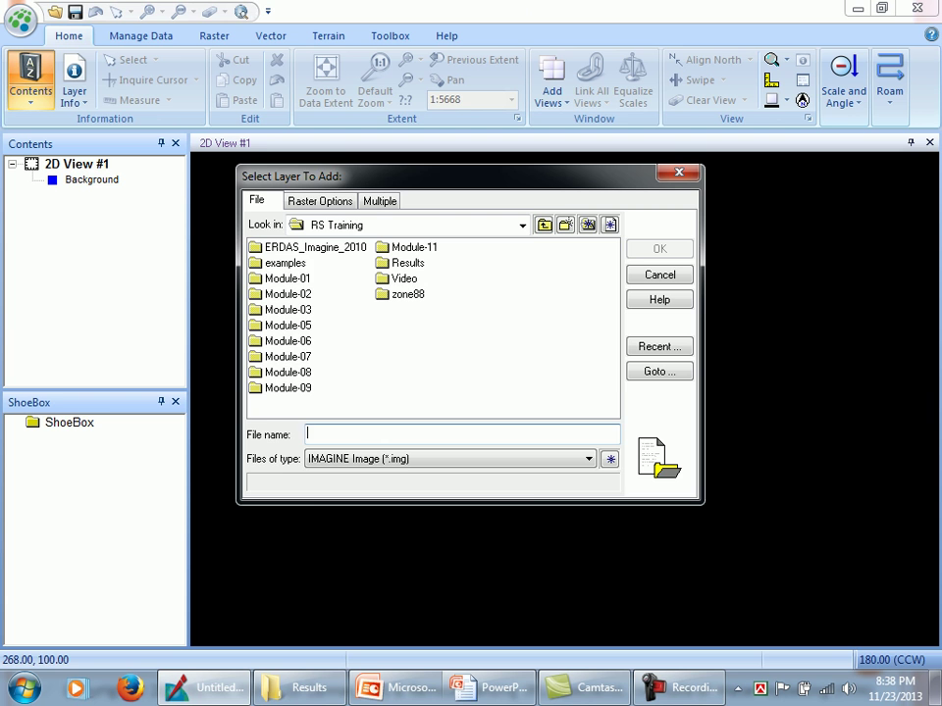
double_click(284, 263)
click(586, 325)
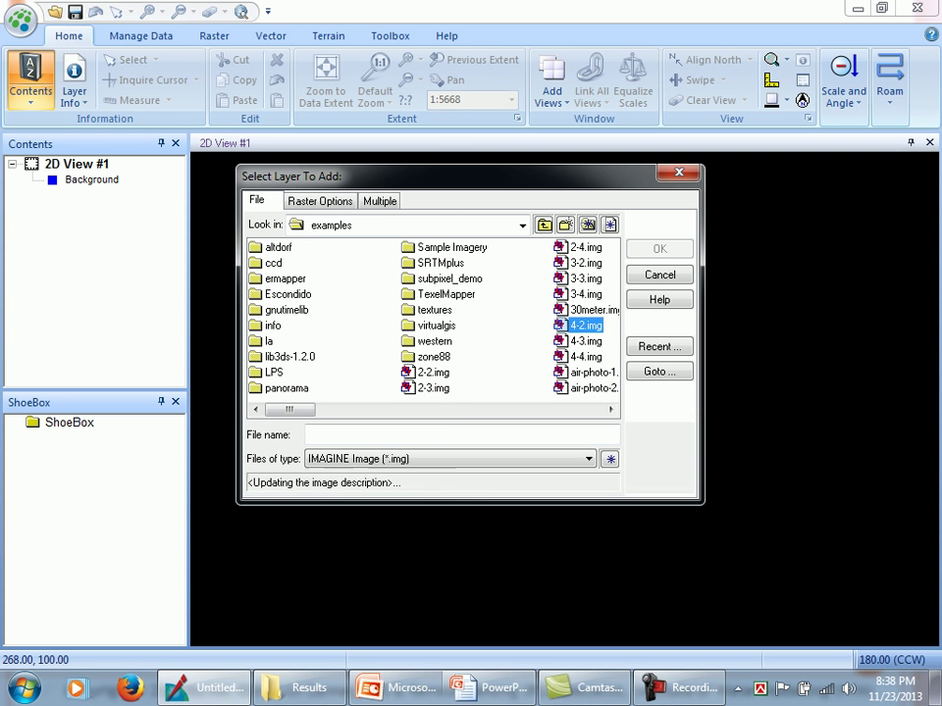
key(g)
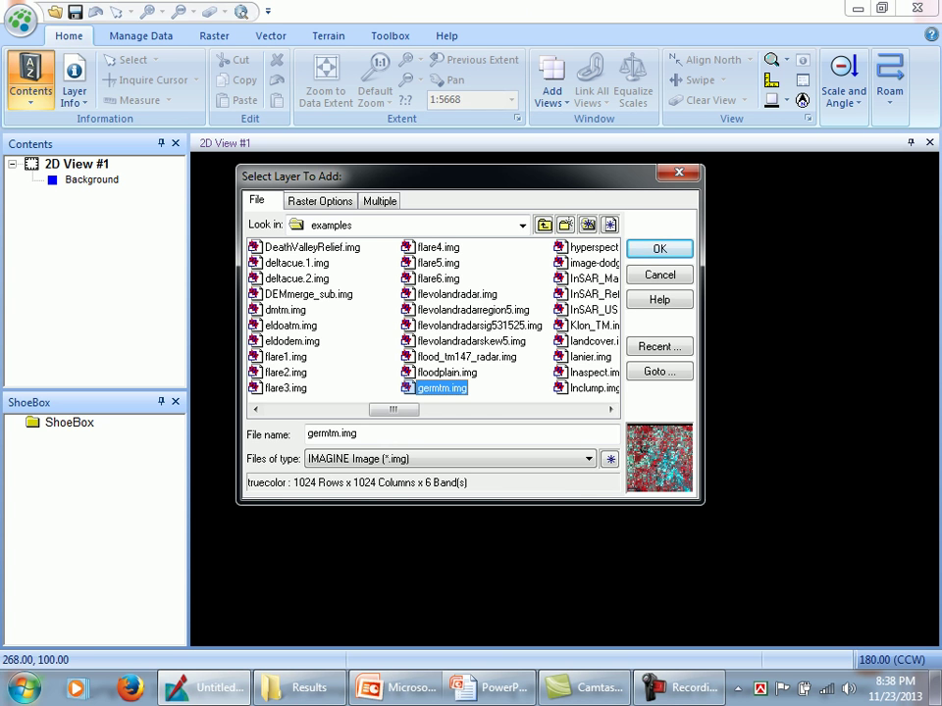
key(Return)
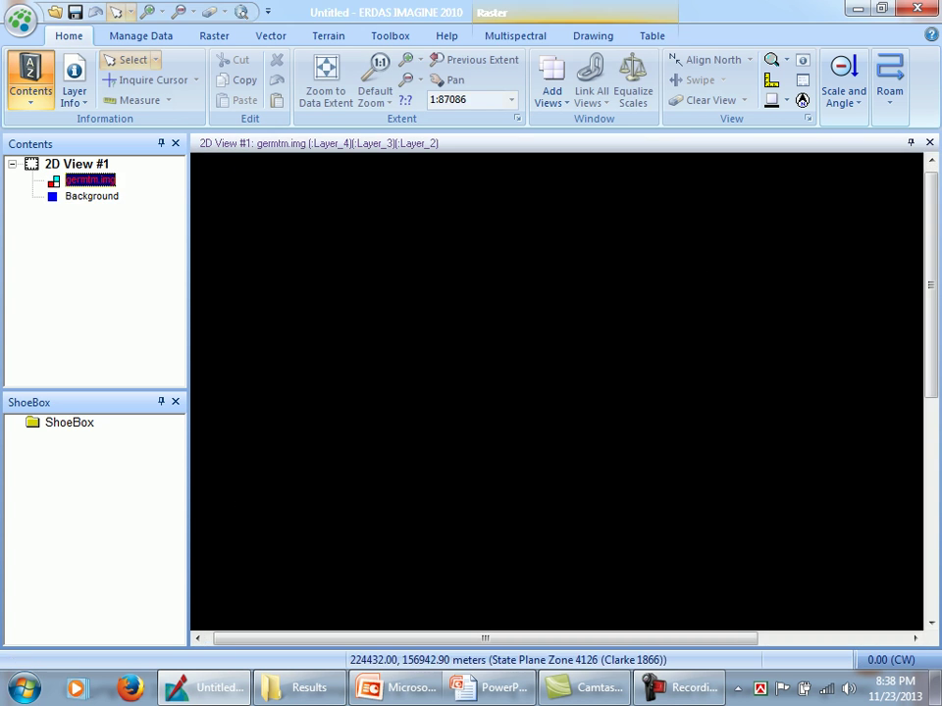
right_click(497, 419)
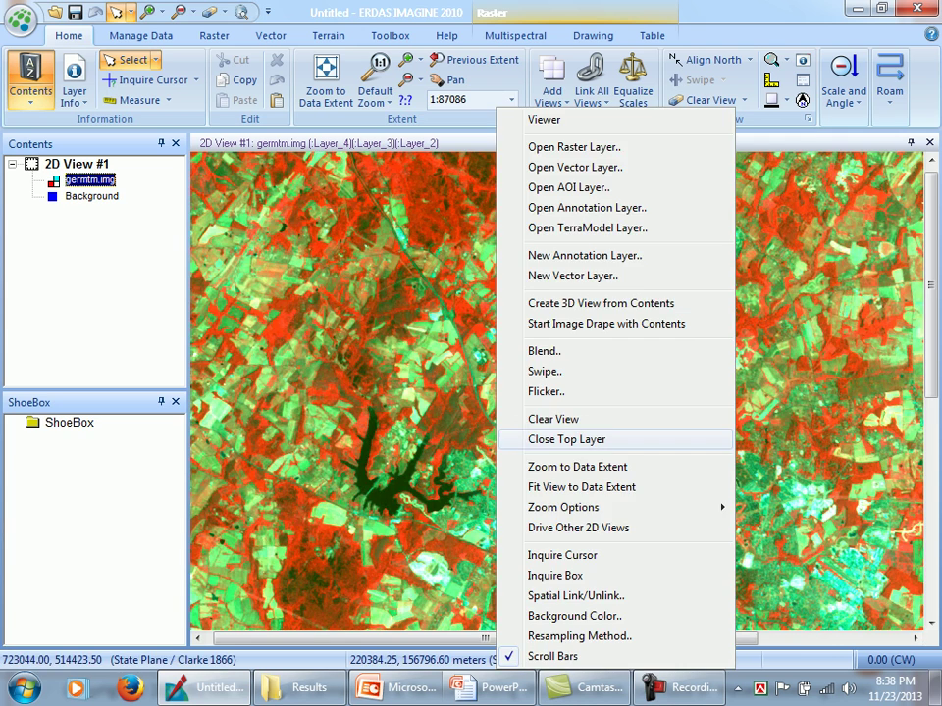
click(577, 467)
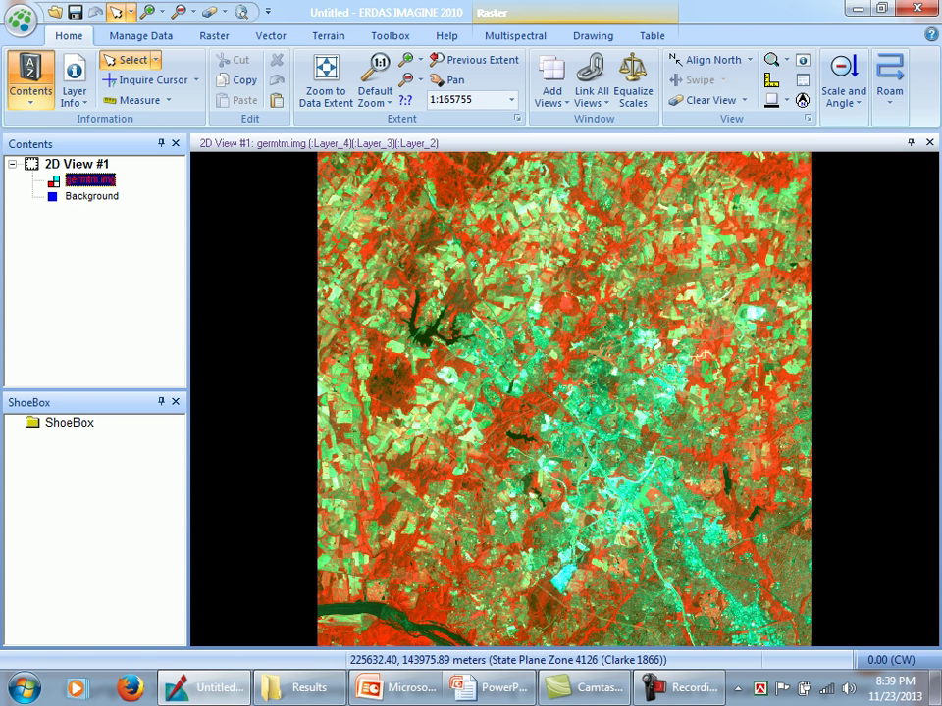
Start the Map Series Tool for the 2D view containing germtm.img and bring its window in front of the image.
click(389, 35)
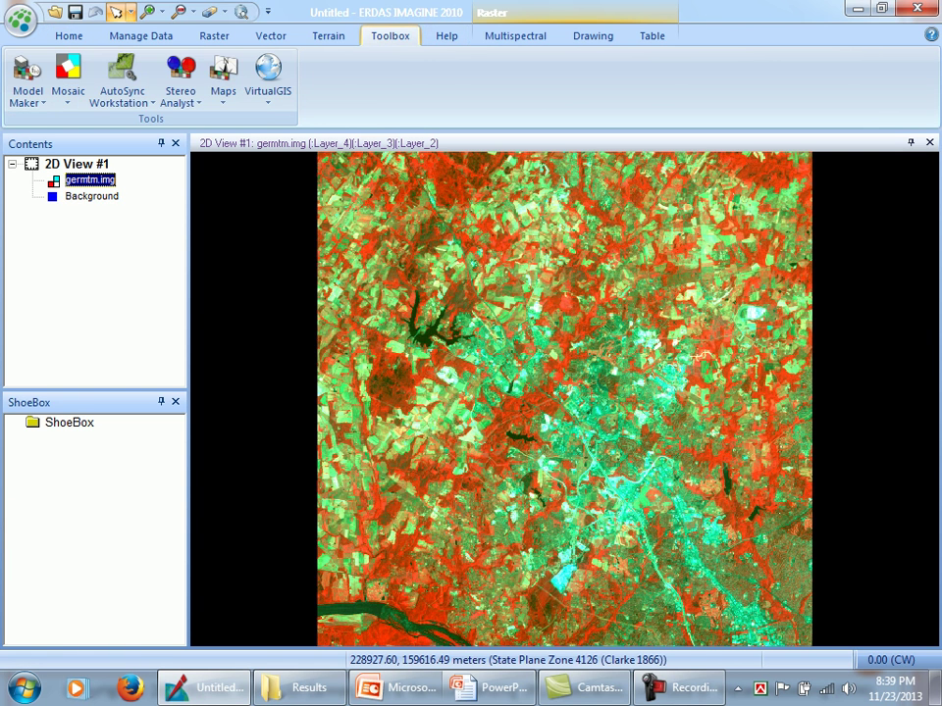
click(222, 79)
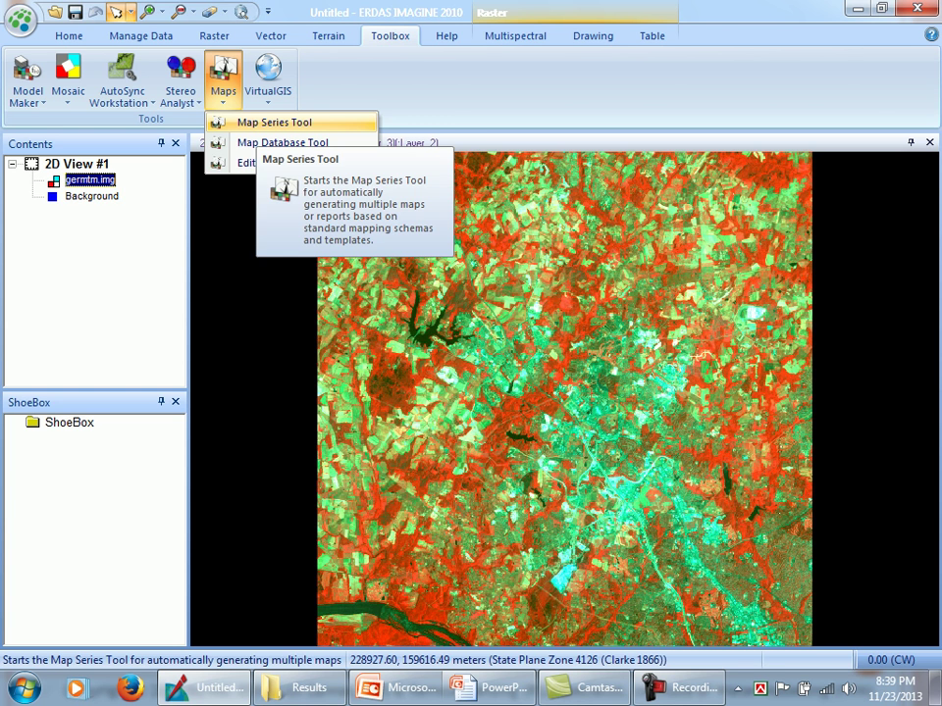
click(274, 121)
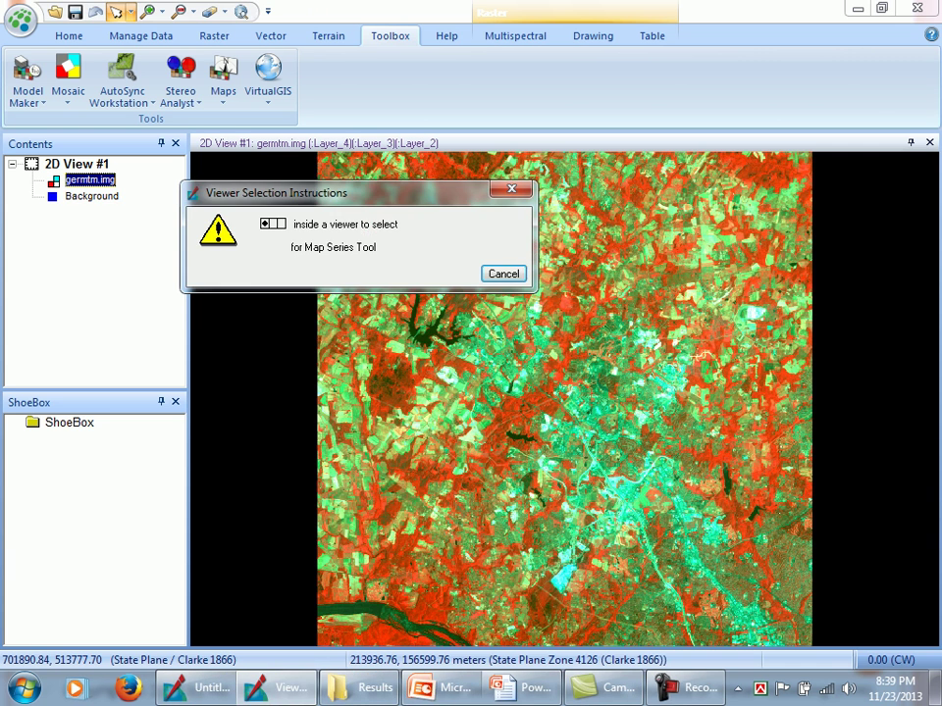
drag(358, 192, 351, 230)
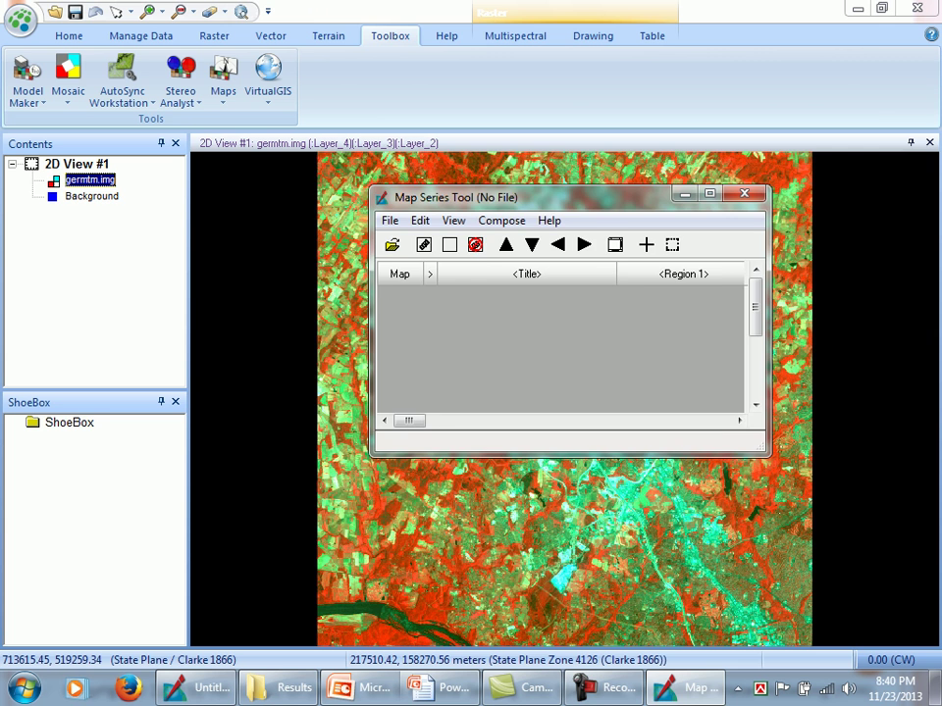
drag(450, 197, 382, 162)
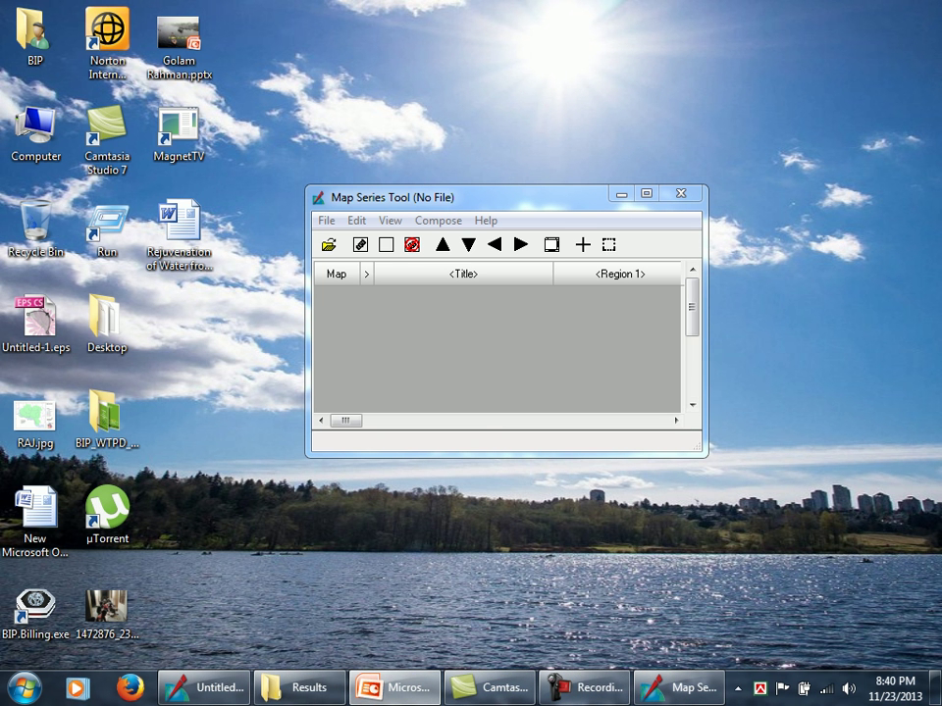
click(204, 687)
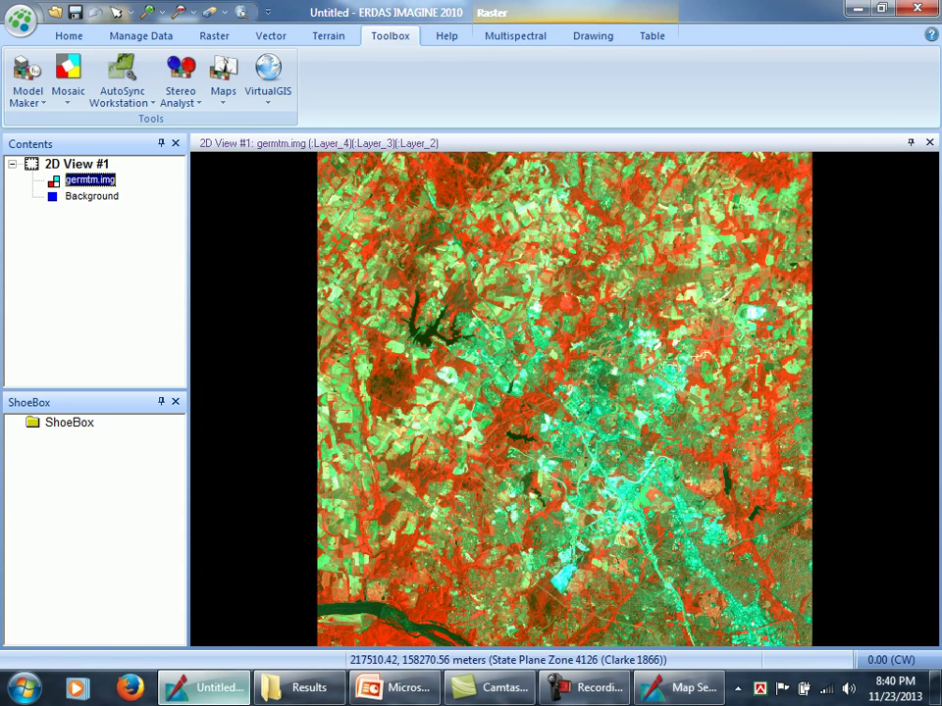
click(680, 687)
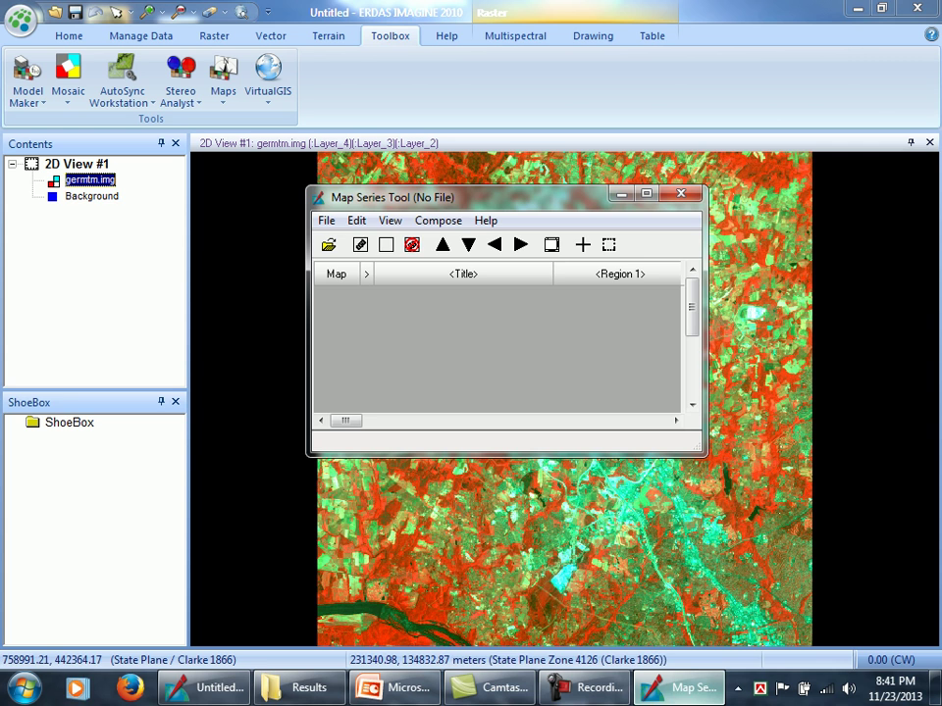
Generate the United States Geological Survey 1:24000 map sheets for the image in the Map Series Tool.
click(356, 221)
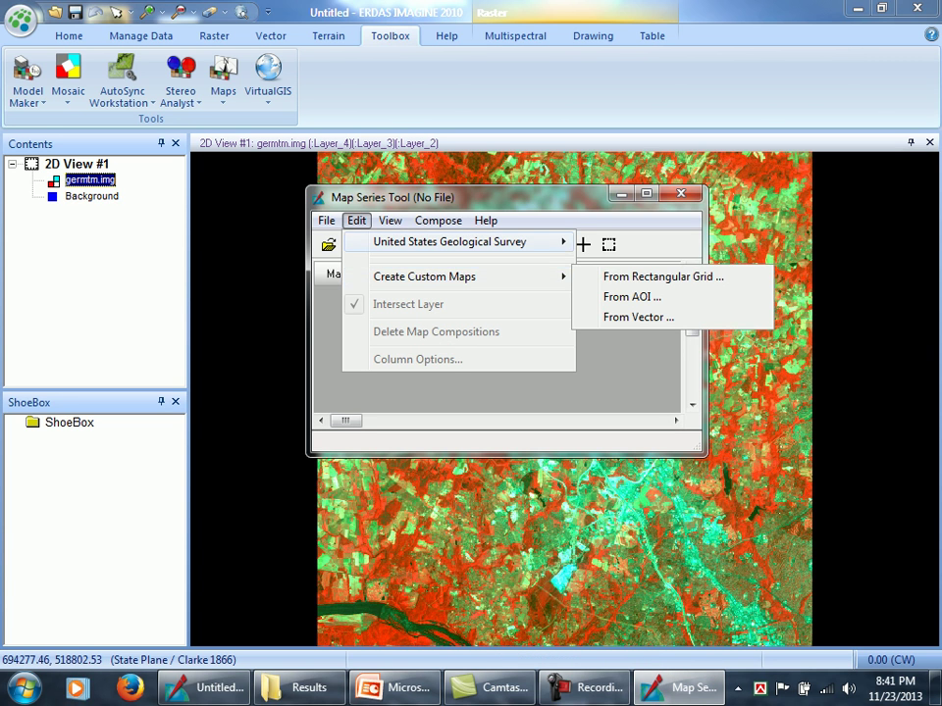
mouse_move(450, 241)
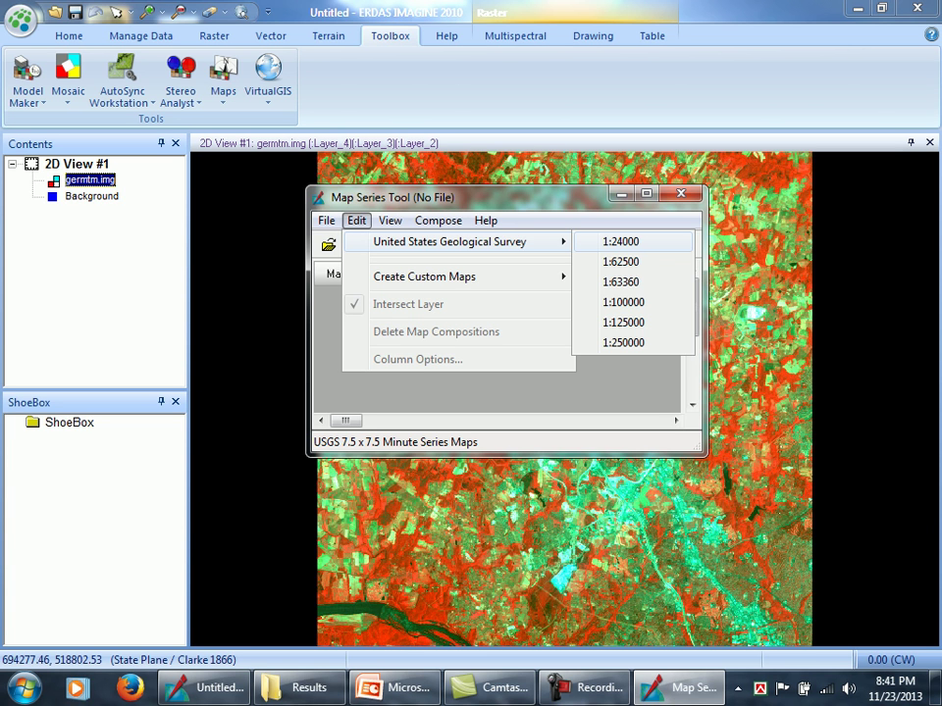
key(Return)
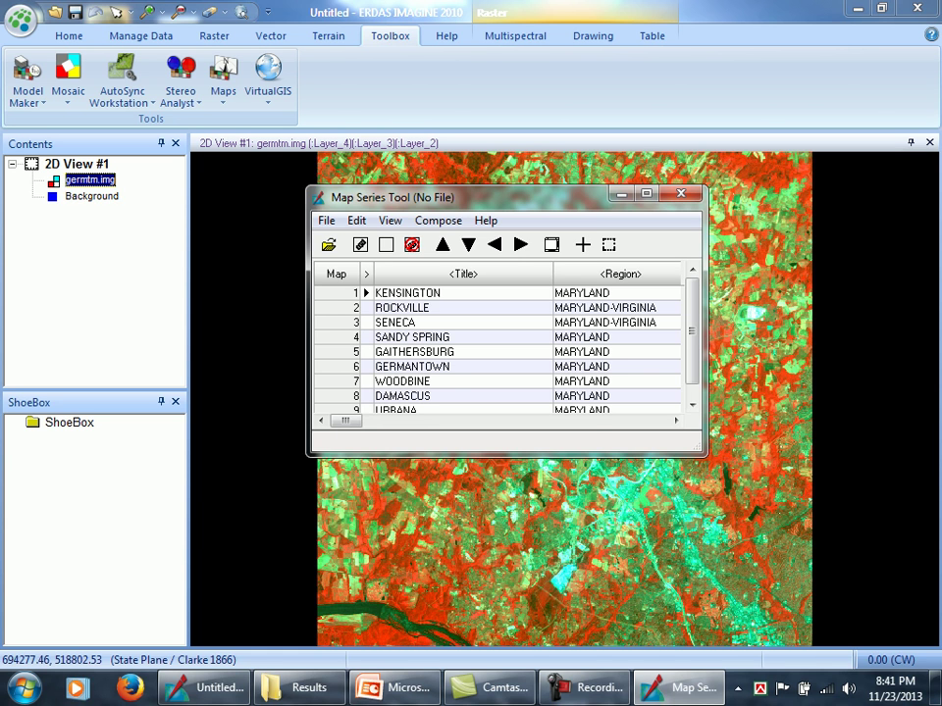
Show the map sheets with their titles in the viewer and examine the full sheet grid over the image.
click(389, 221)
mouse_move(470, 289)
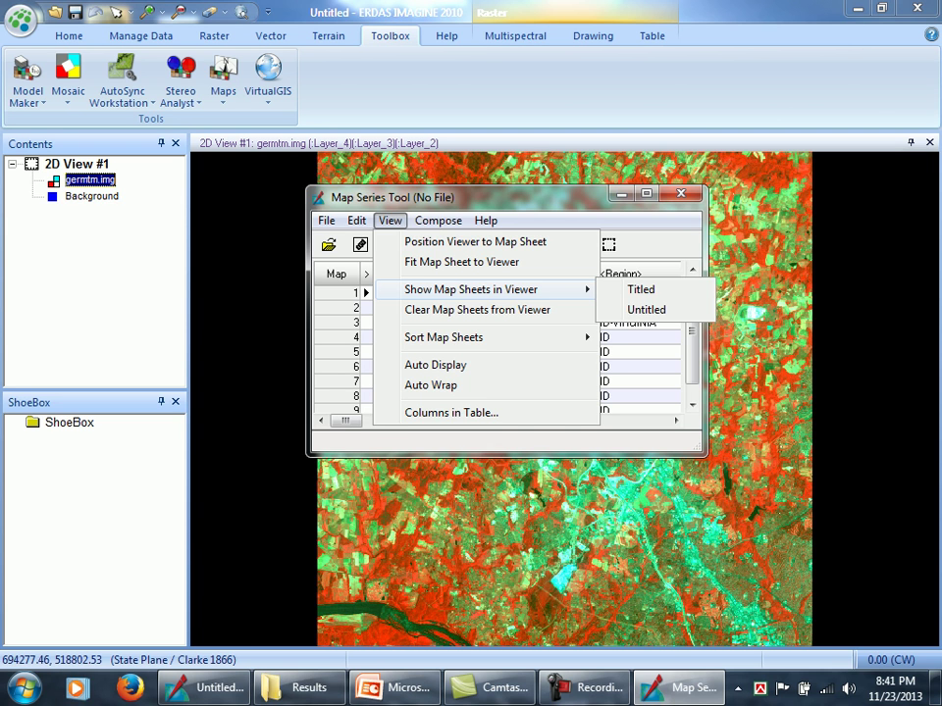
key(Down)
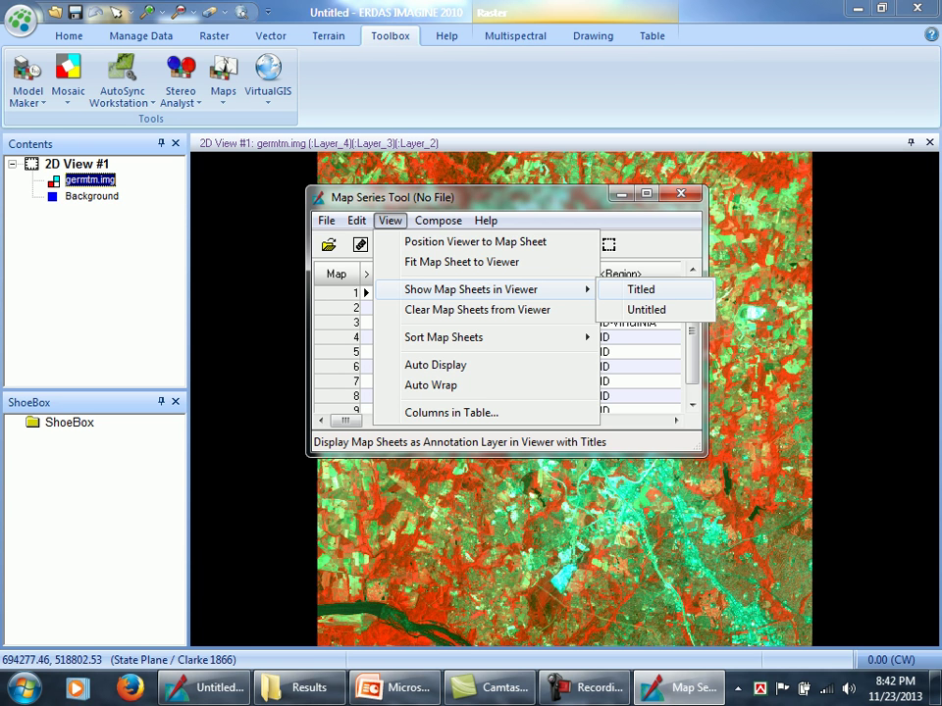
key(Return)
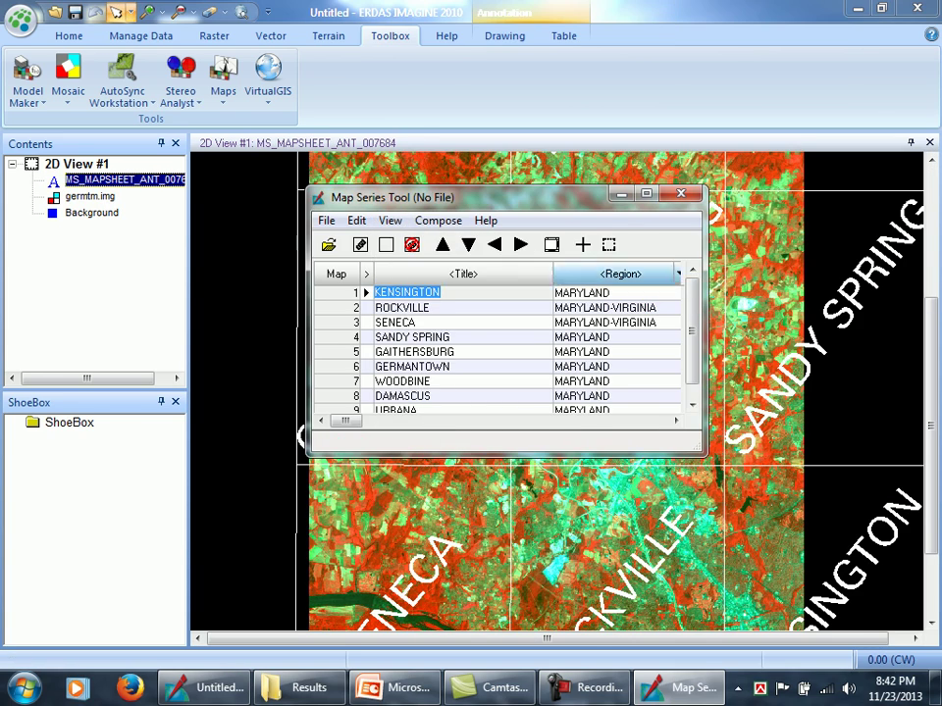
click(621, 194)
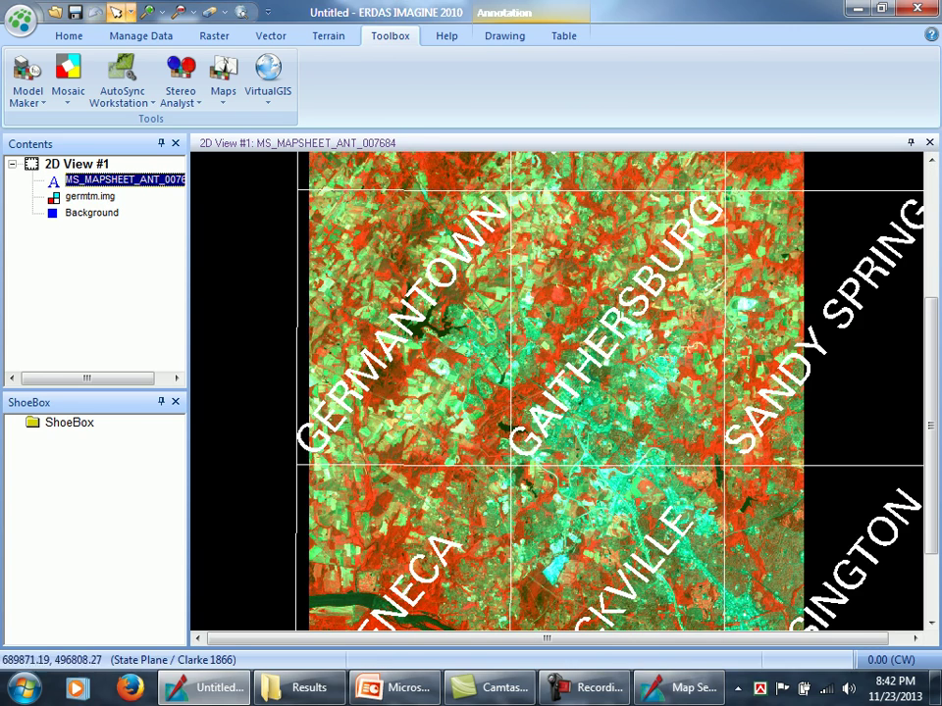
scroll(302, 306, down, 1)
scroll(302, 365, down, 1)
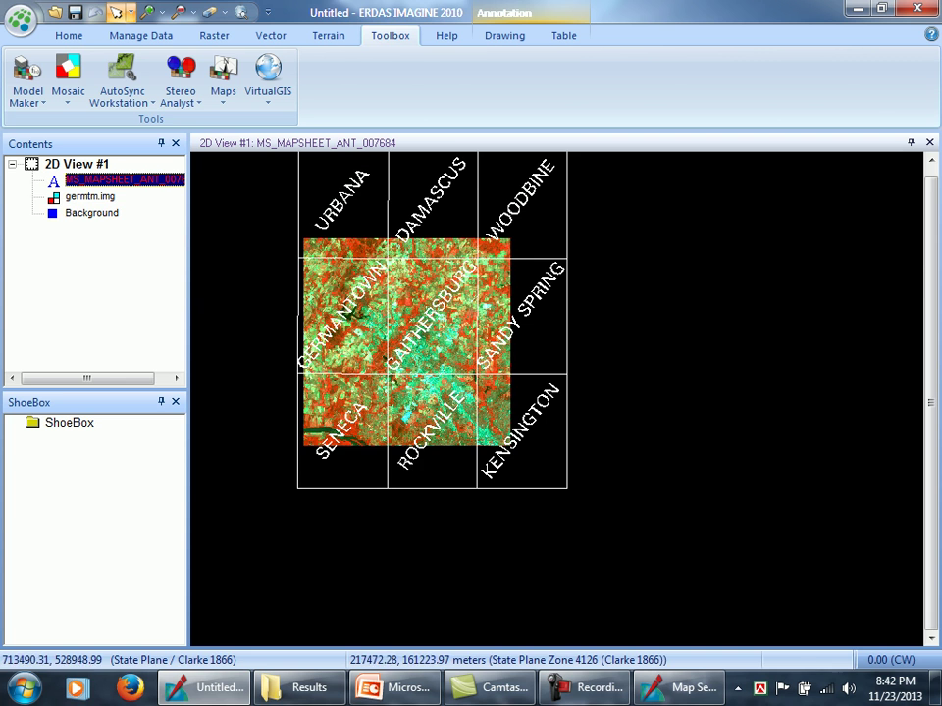
drag(388, 309, 394, 354)
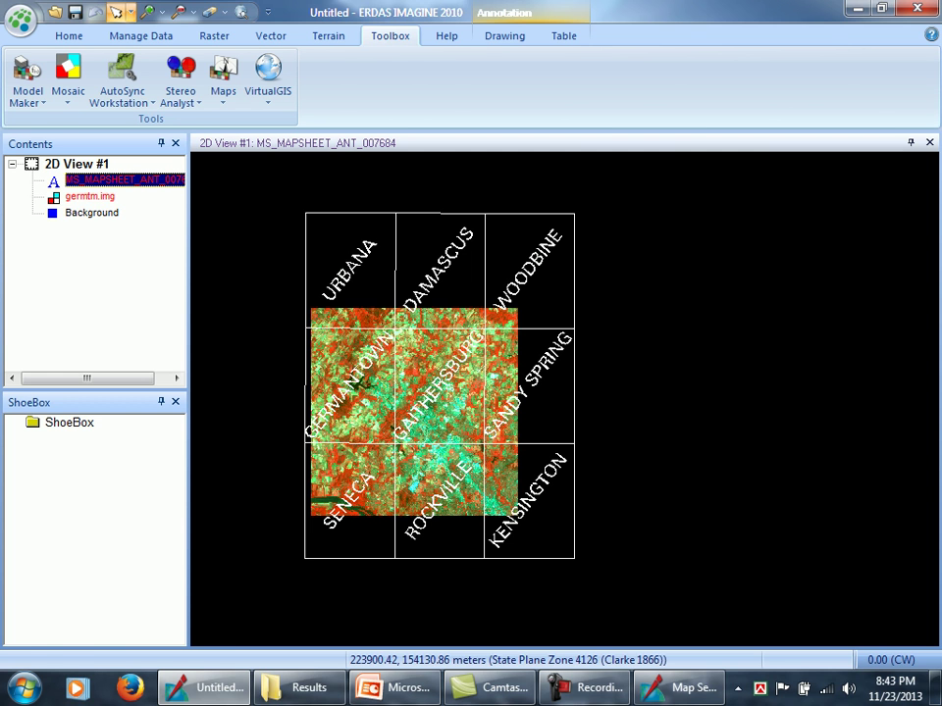
Start creating map series compositions from the Map Series Tool and choose 24000.map as the map template.
click(679, 688)
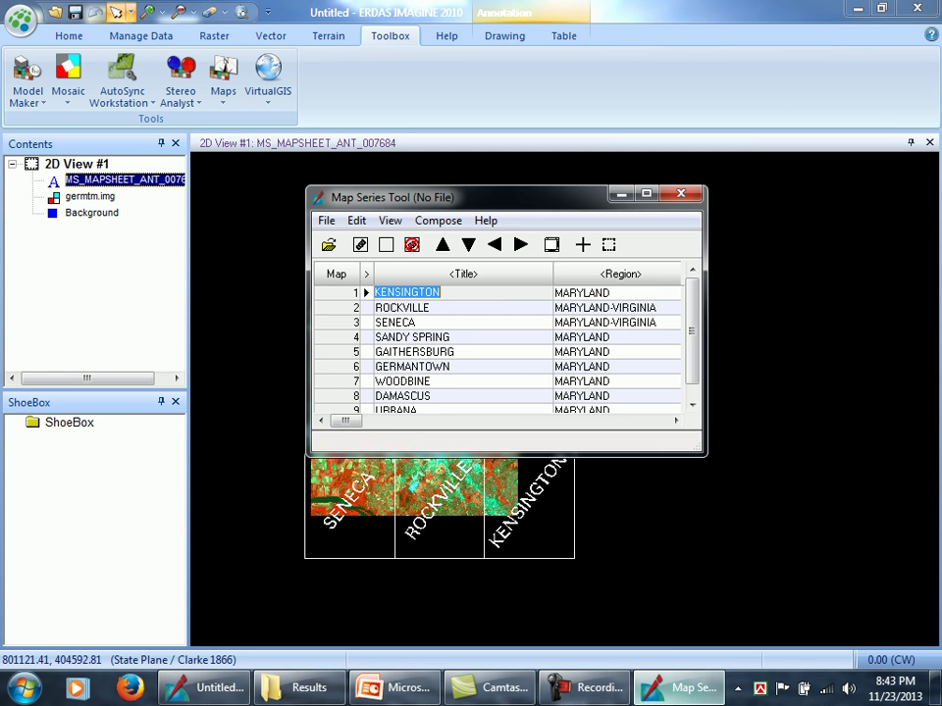
click(437, 219)
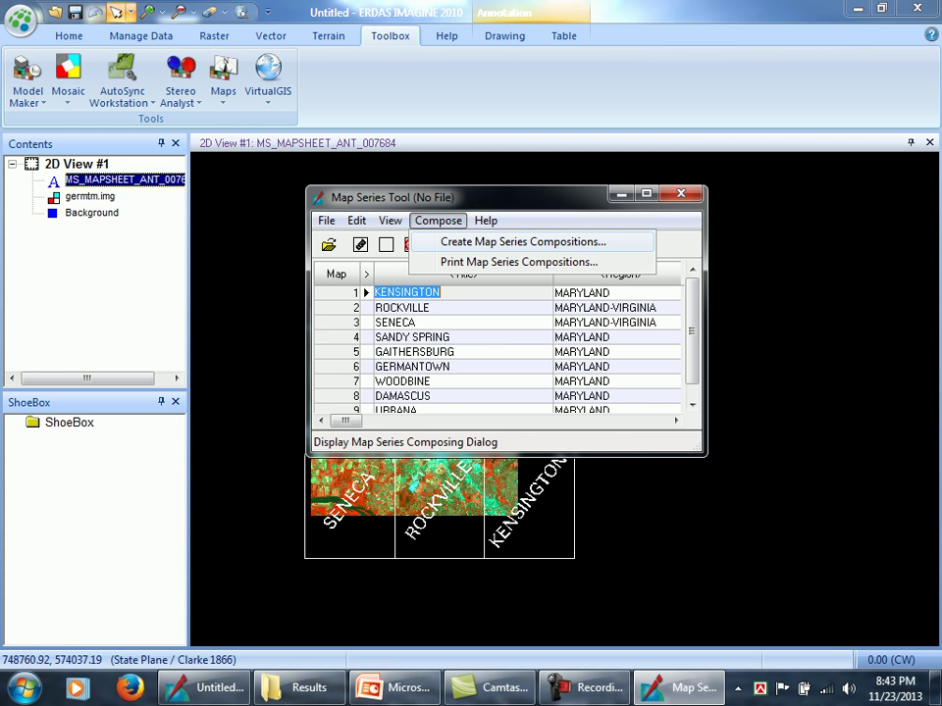
click(443, 241)
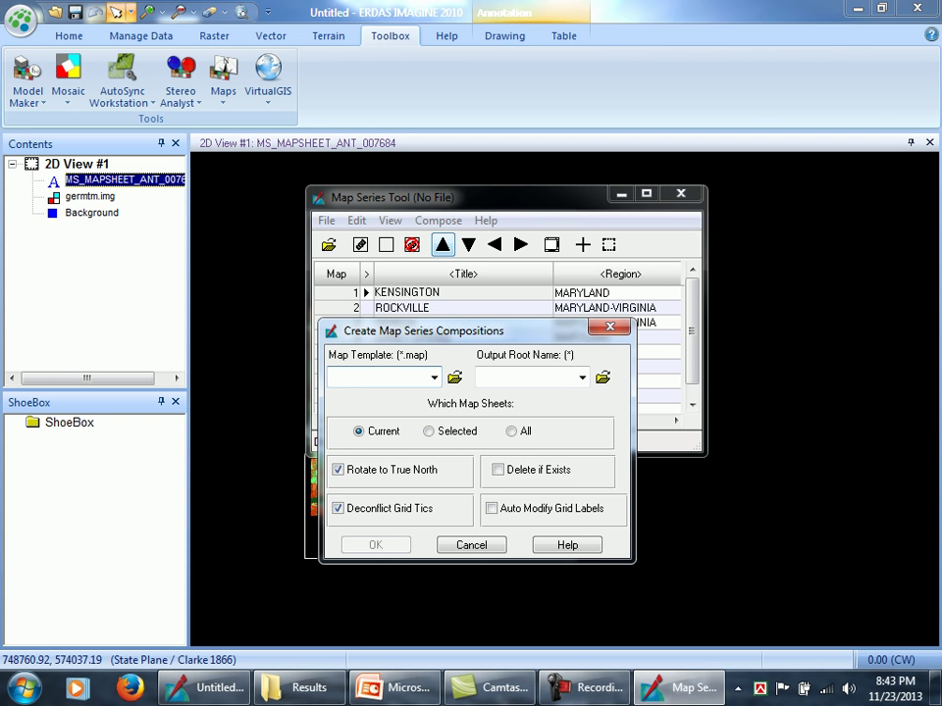
drag(461, 330, 417, 260)
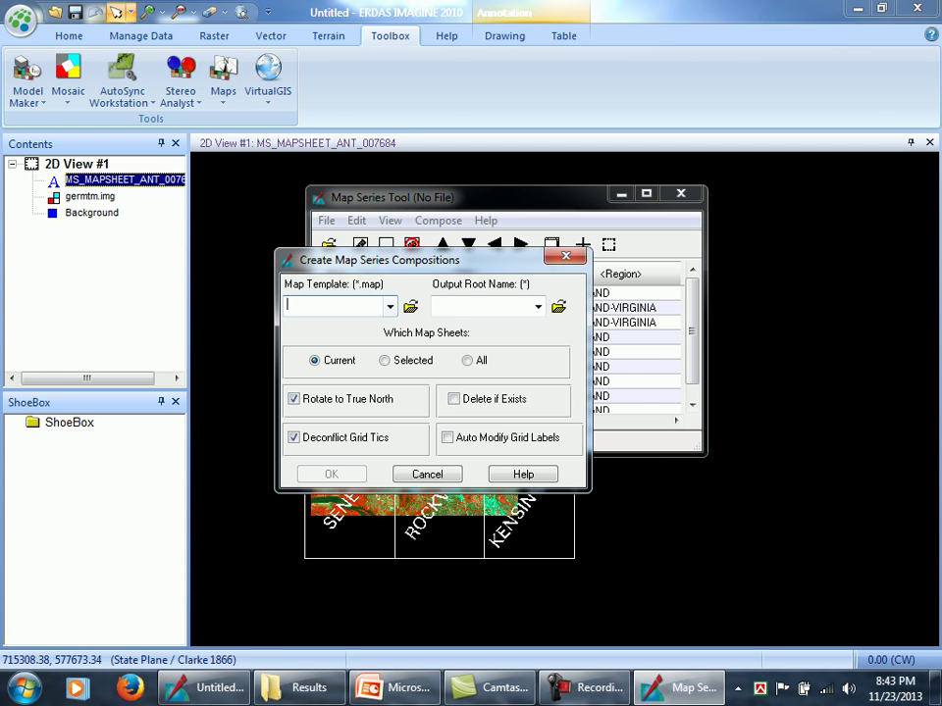
click(410, 307)
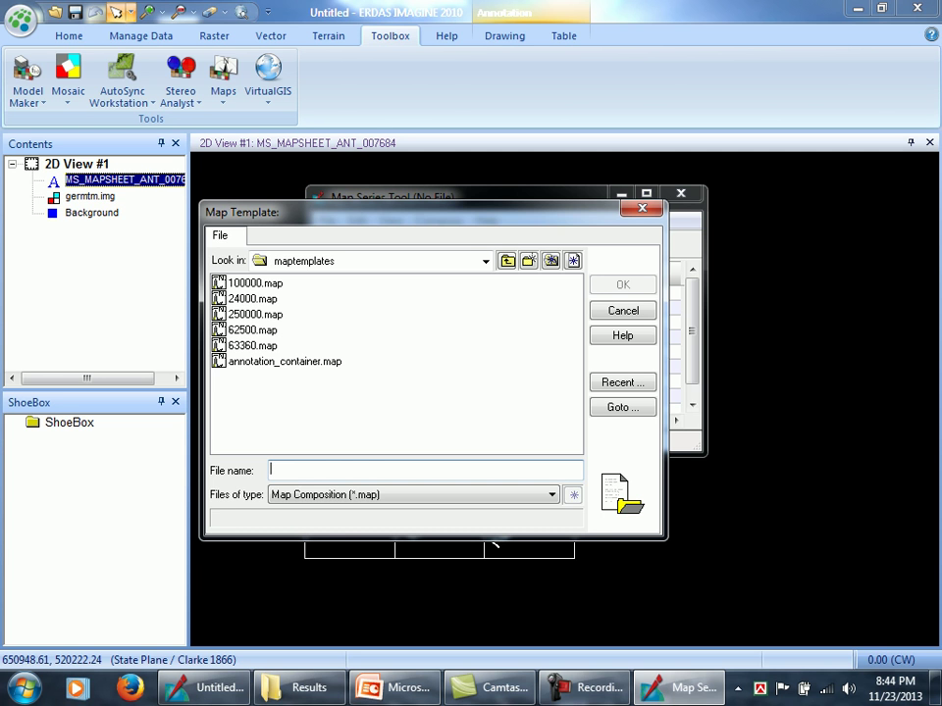
double_click(253, 299)
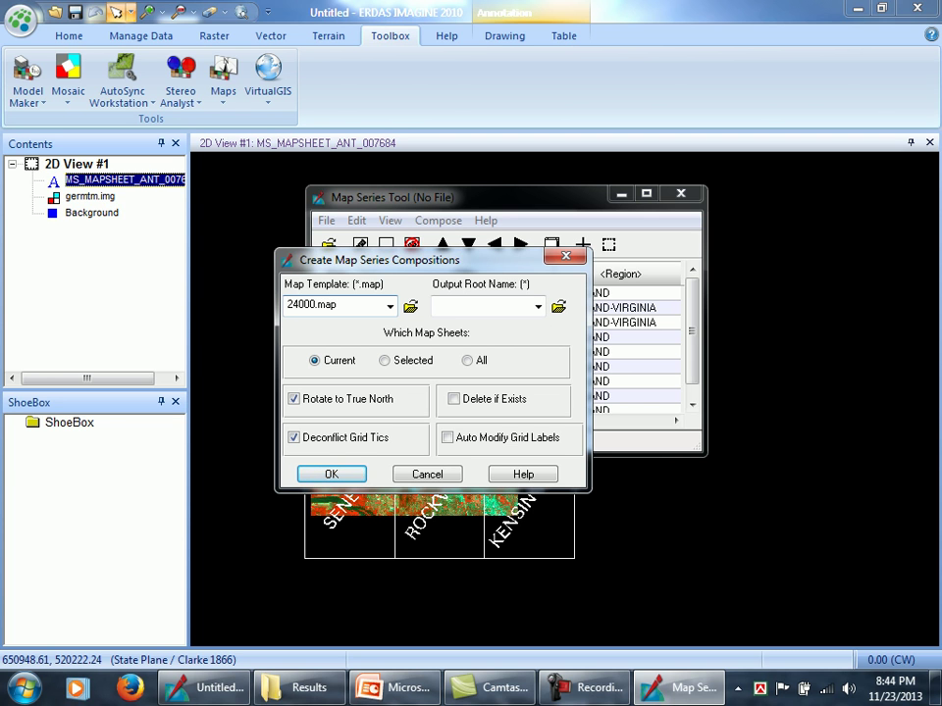
For the output root name, create a new folder named output_map inside RS Training > Results on drive D.
click(558, 307)
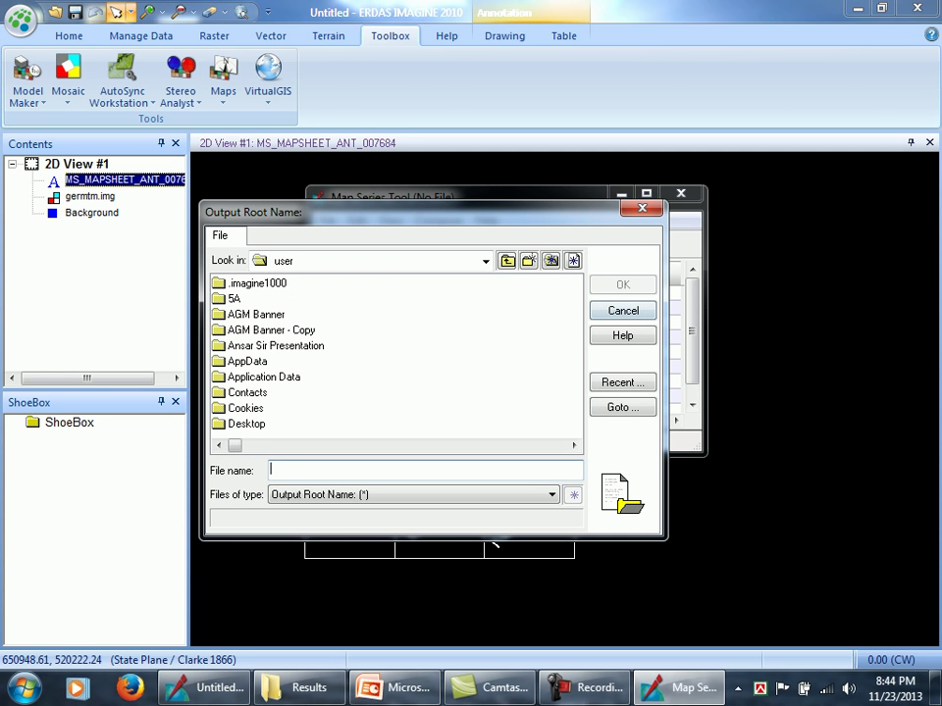
scroll(371, 344, up, 1)
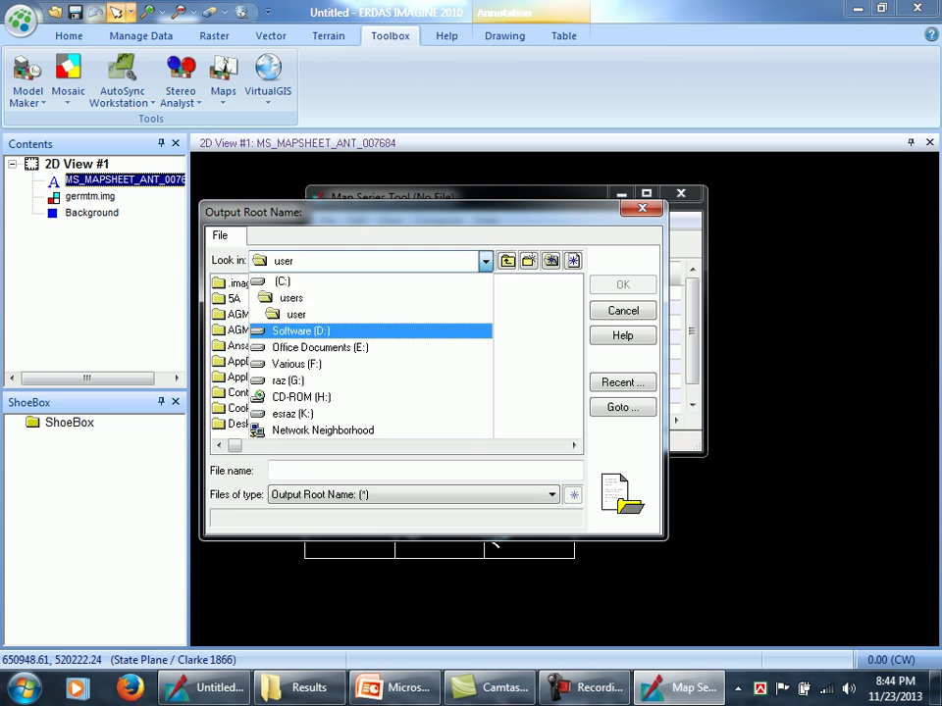
click(299, 324)
double_click(389, 345)
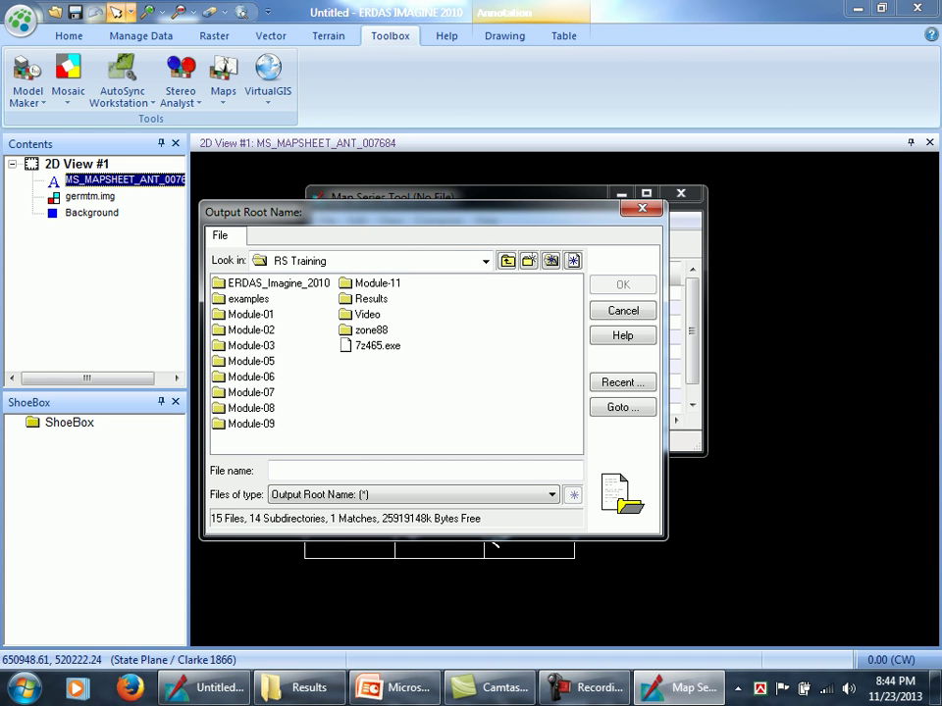
double_click(370, 299)
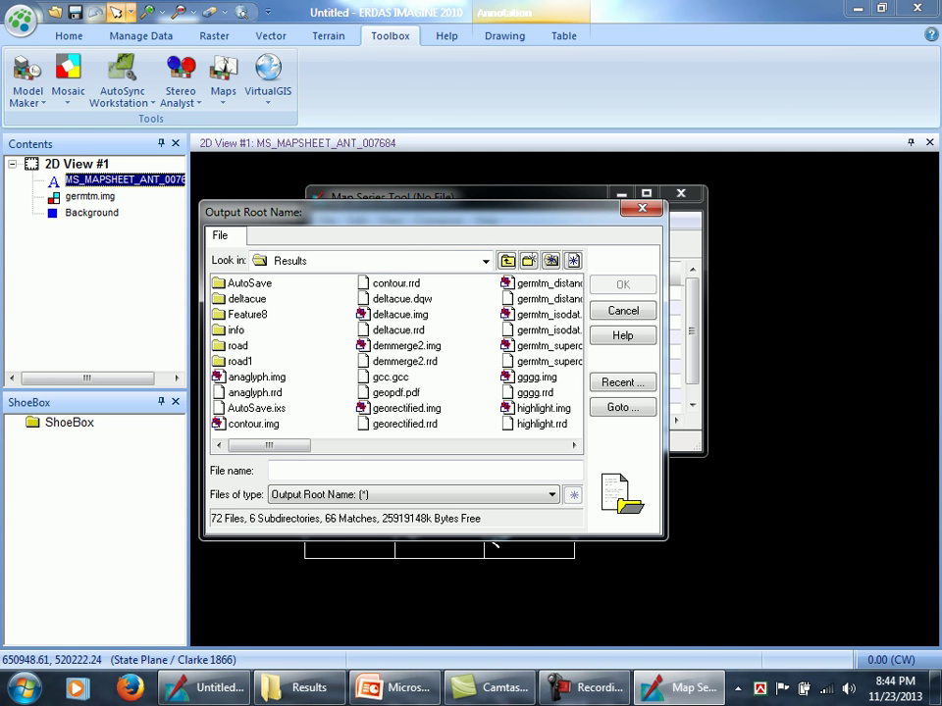
click(529, 260)
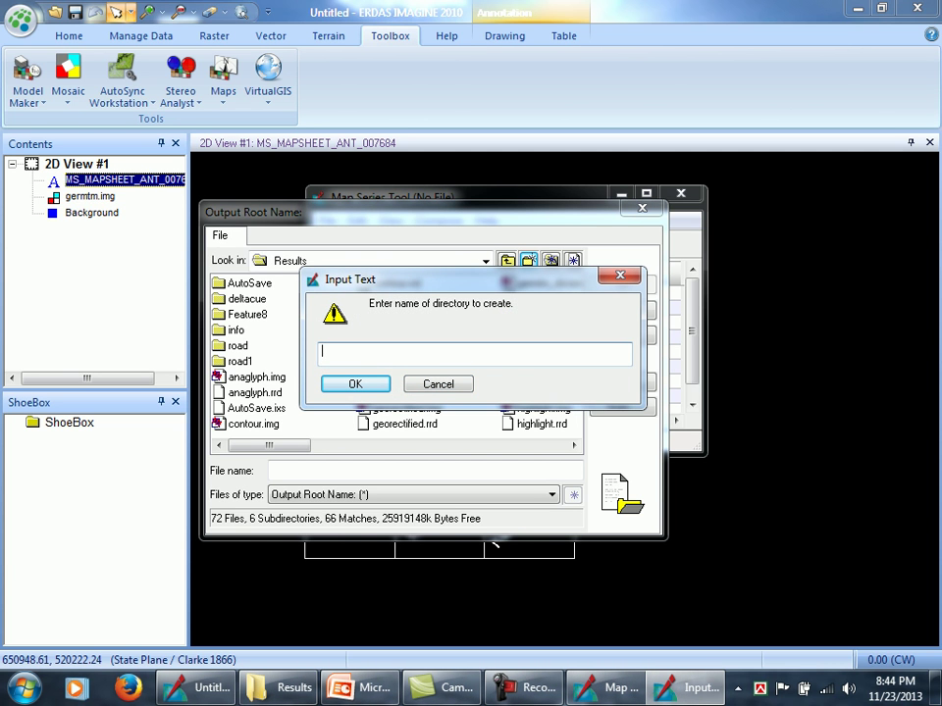
text(output_map)
key(Return)
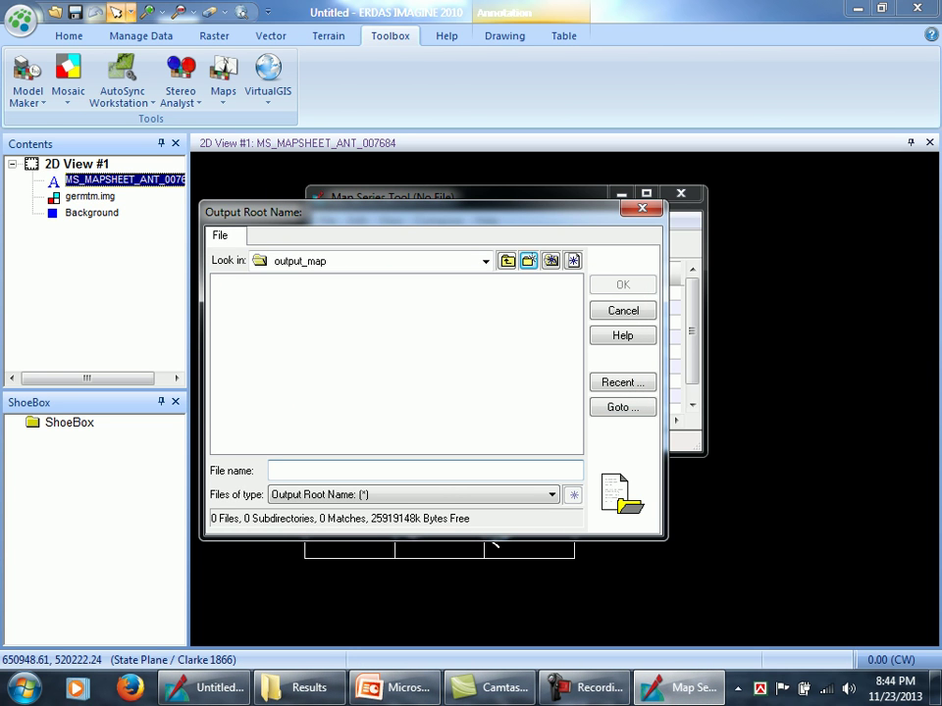
Set the output root name to map_series.map and create the composition for the current map sheet.
text(ma)
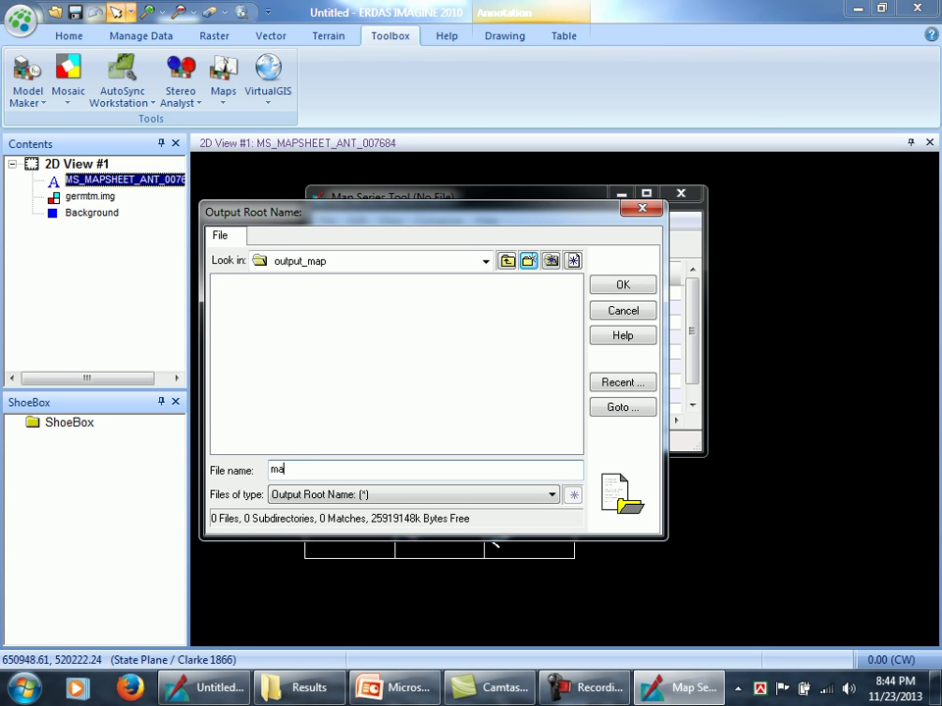
text(p_series.map)
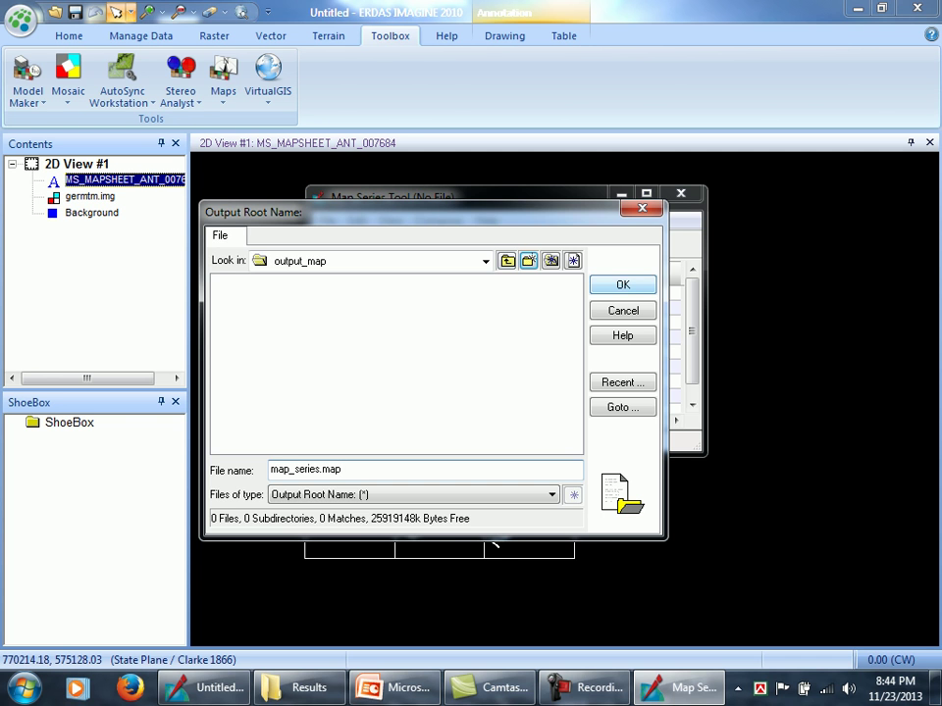
key(Return)
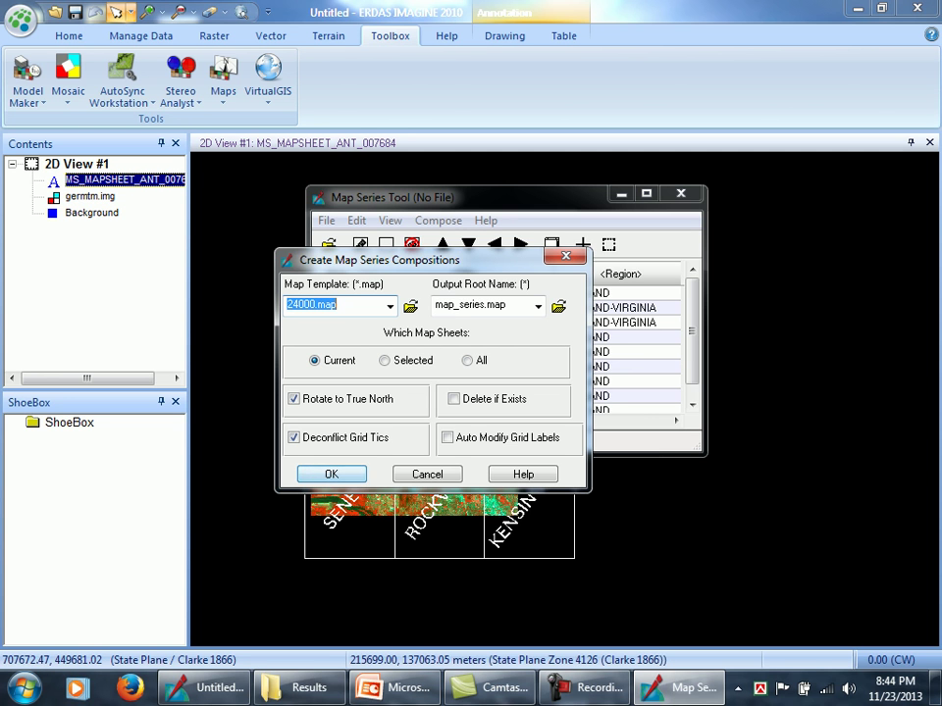
key(Return)
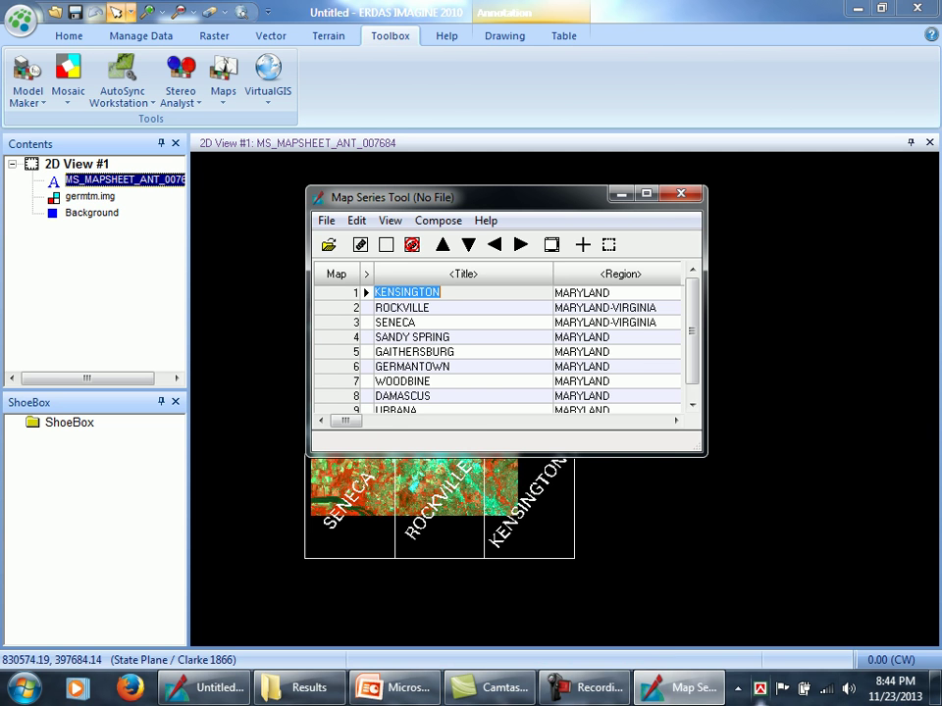
Minimize the Map Series Tool and check the generated files in D:\RS Training\Results\output_map in Windows Explorer.
click(620, 195)
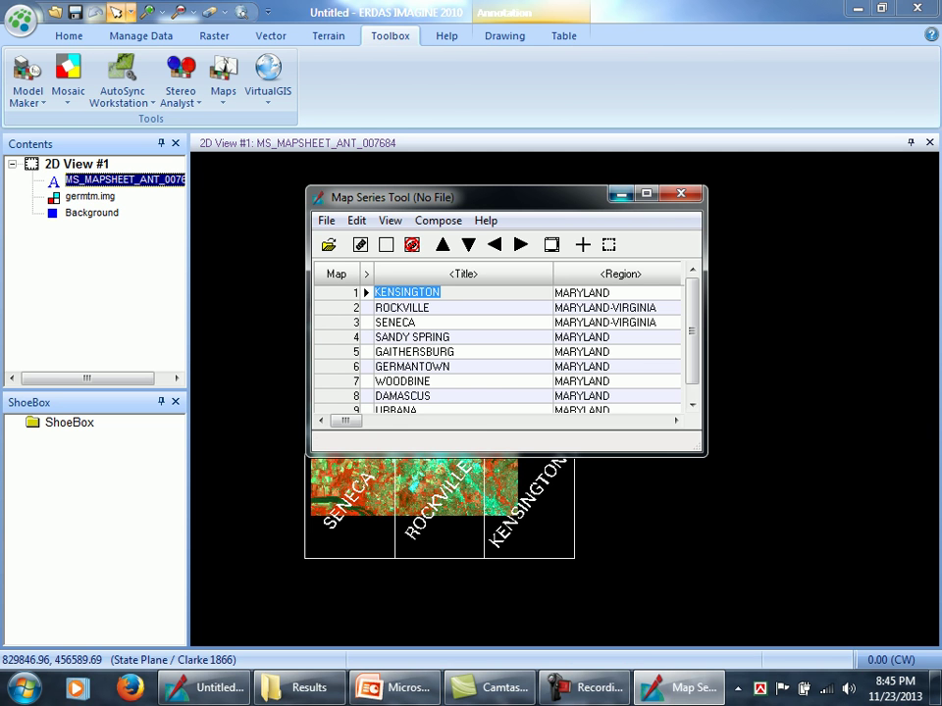
click(679, 687)
click(679, 688)
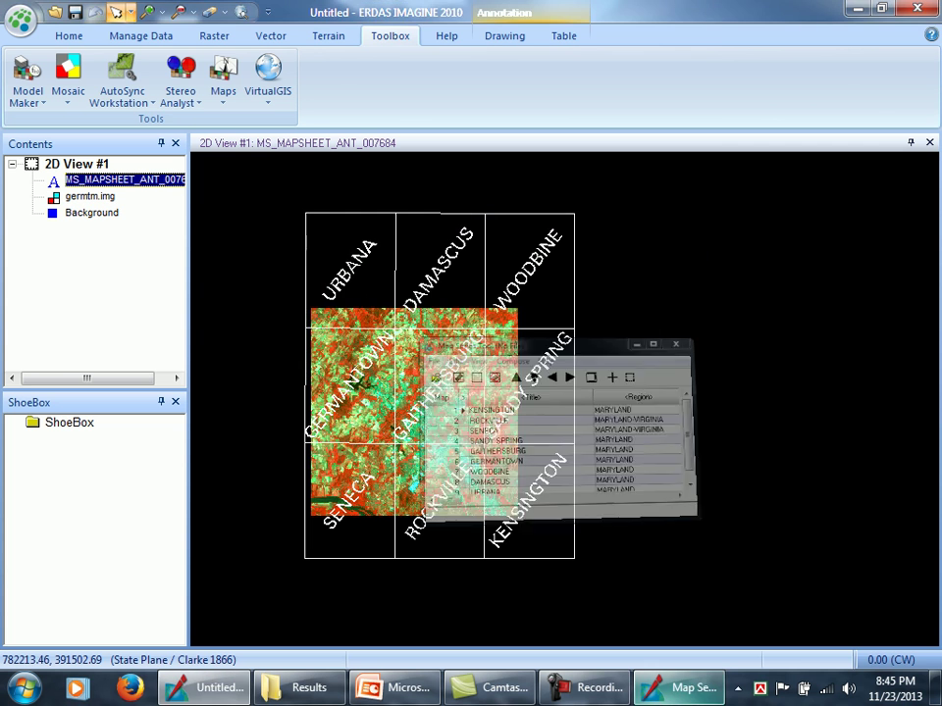
key(super+e)
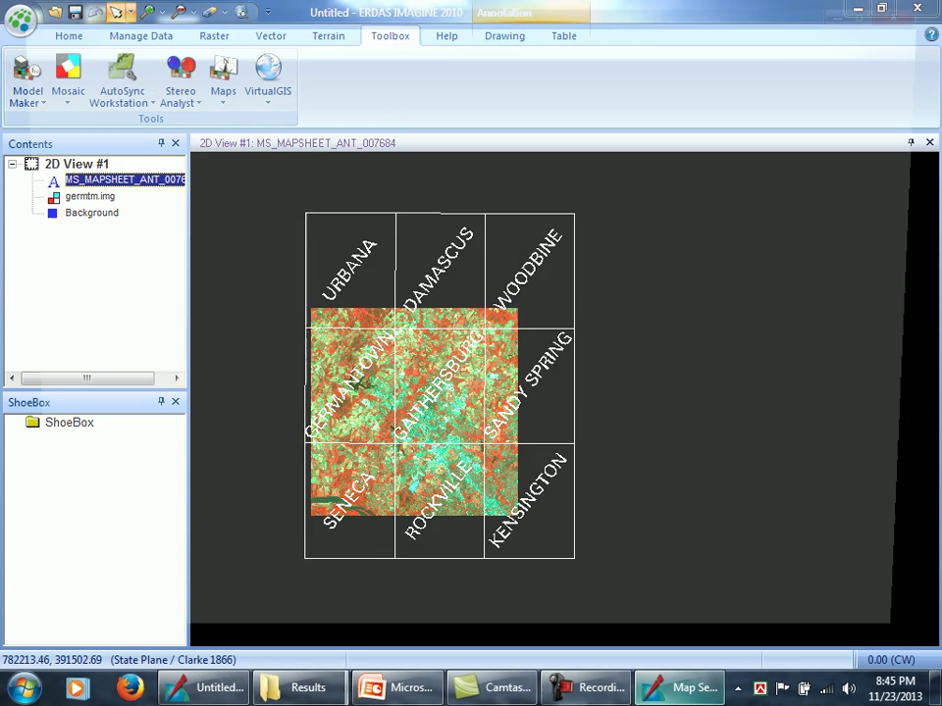
click(535, 135)
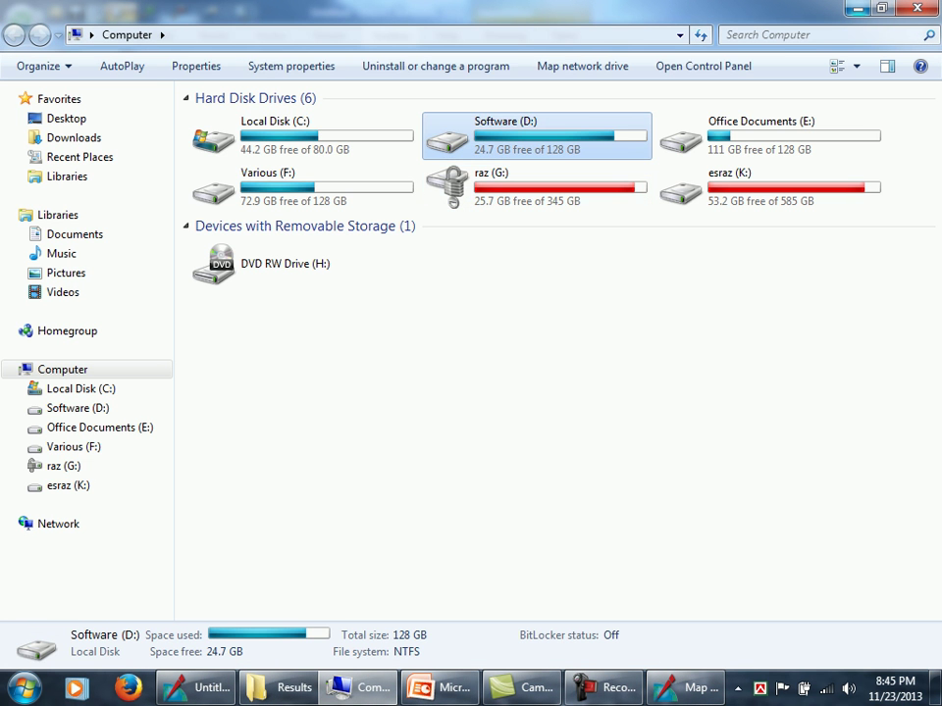
double_click(535, 135)
double_click(236, 346)
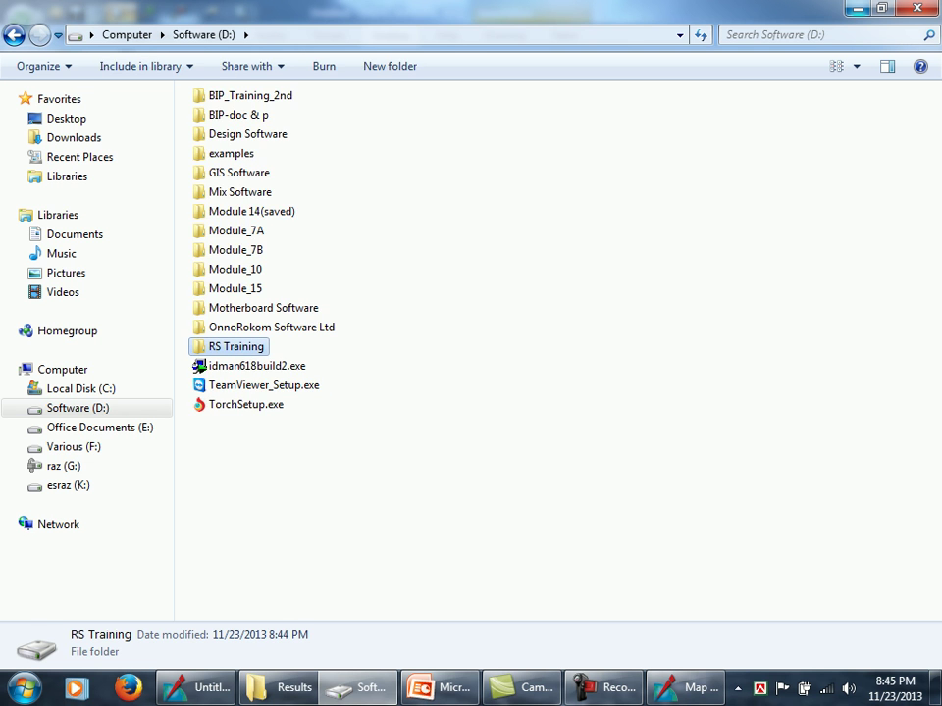
double_click(213, 330)
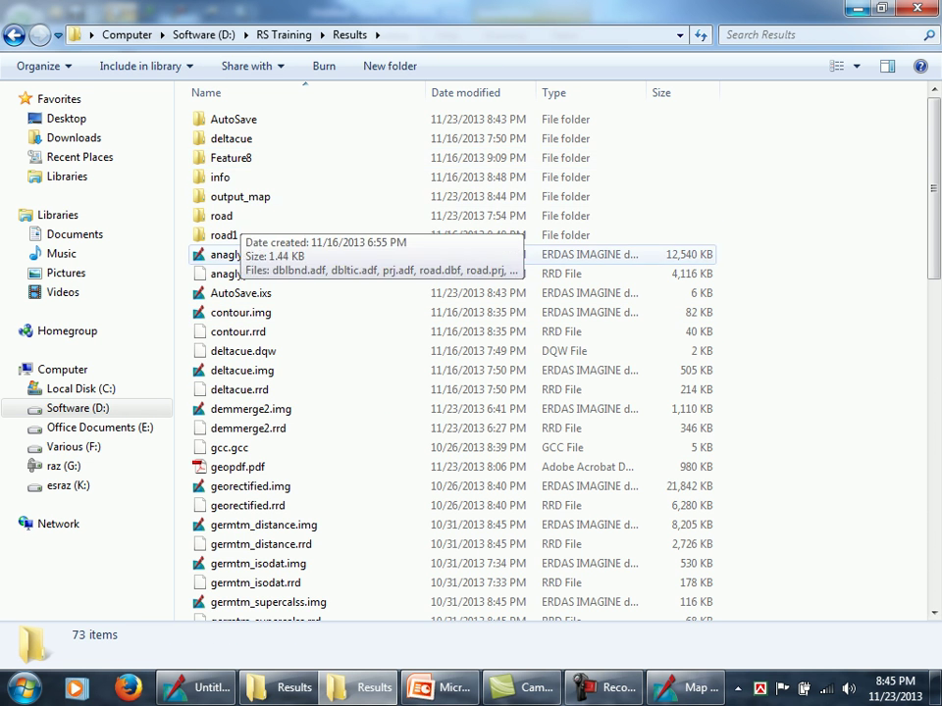
double_click(240, 197)
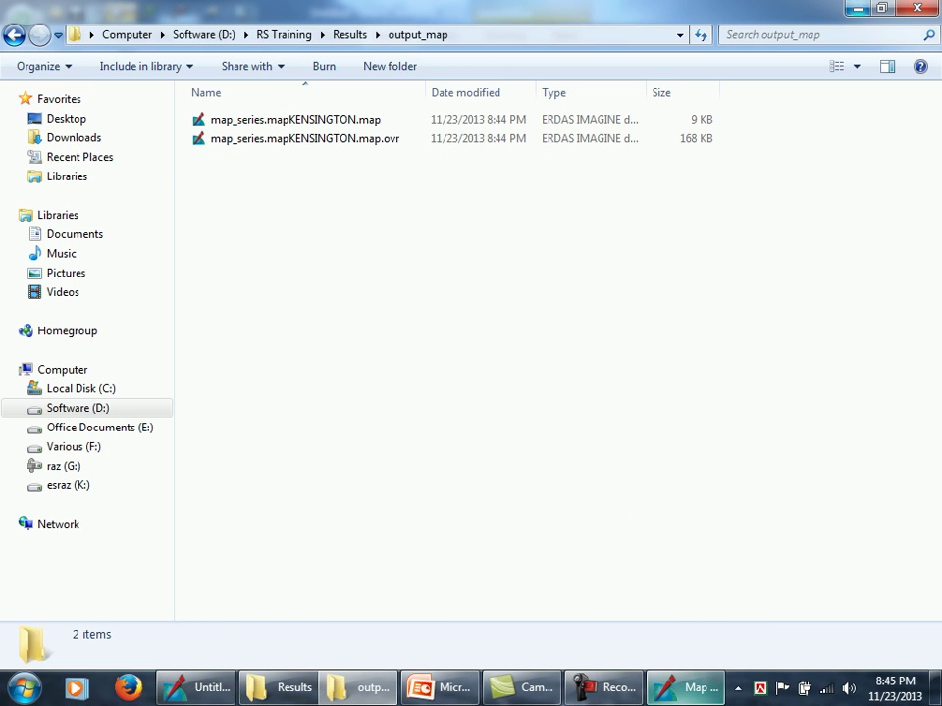
Return to the Map Series Tool and start creating compositions for all map sheets with 24000.map as the map template.
mouse_move(691, 687)
click(676, 598)
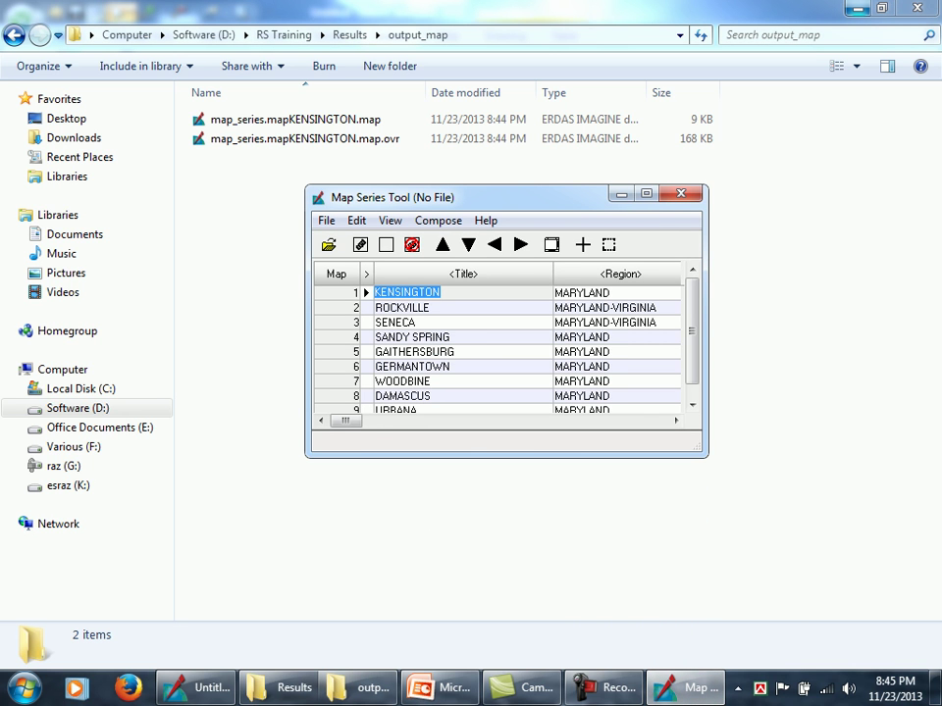
click(438, 220)
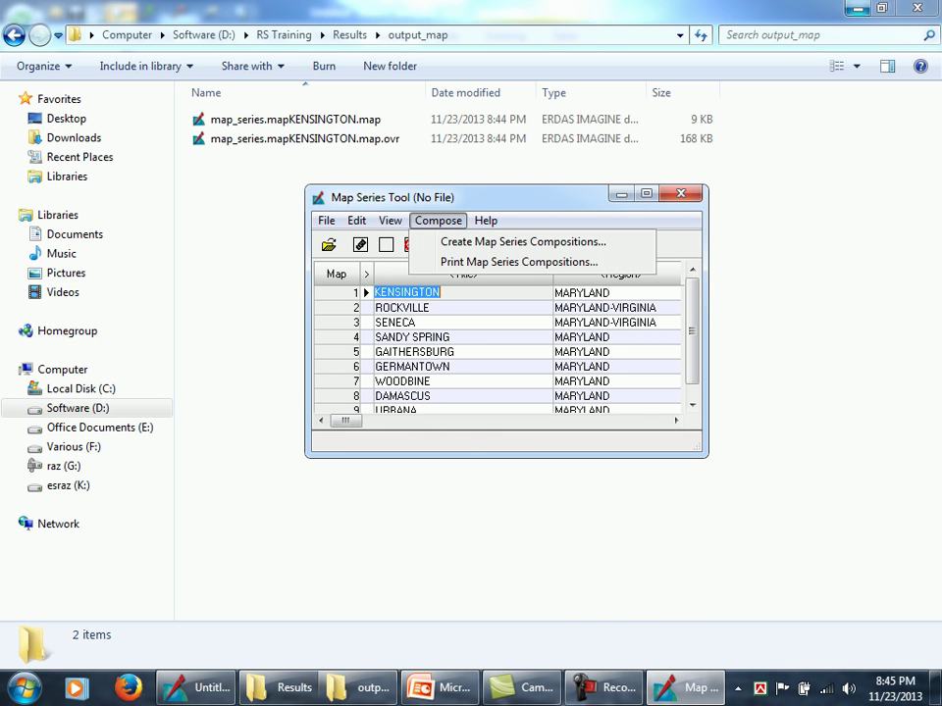
click(522, 241)
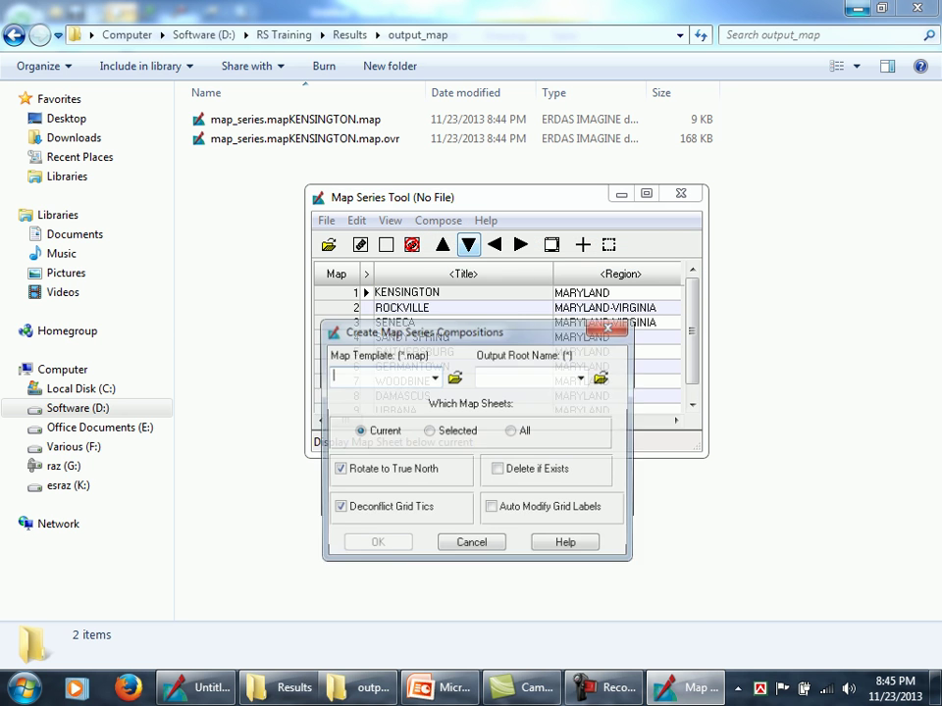
click(511, 431)
click(454, 377)
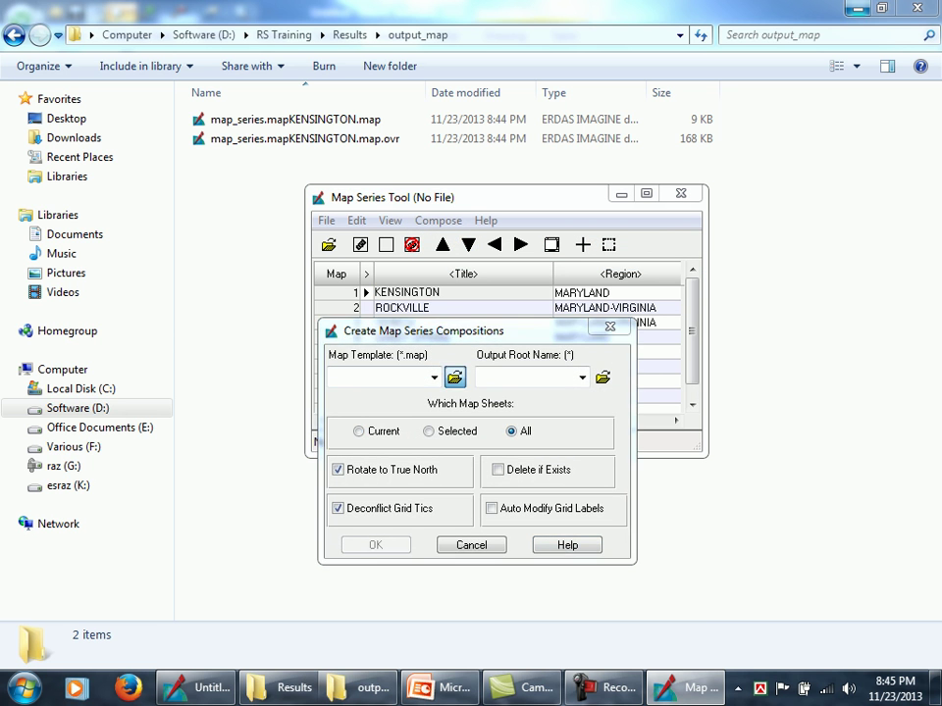
double_click(296, 369)
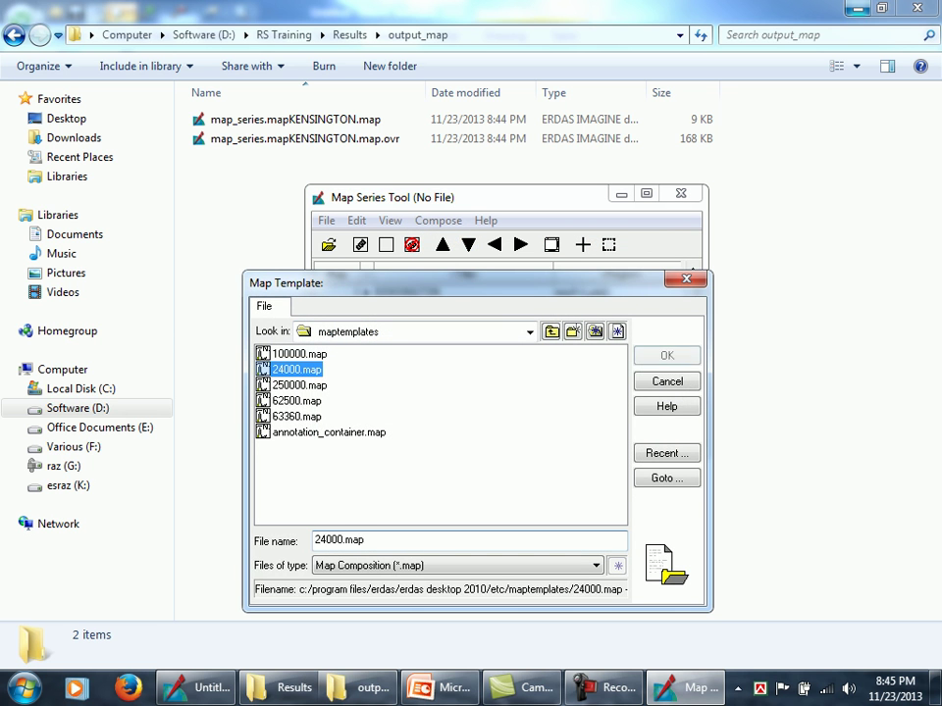
Choose the existing map_series.mapKENSINGTON.map as the output root name, allow its deletion, and create the compositions.
click(603, 377)
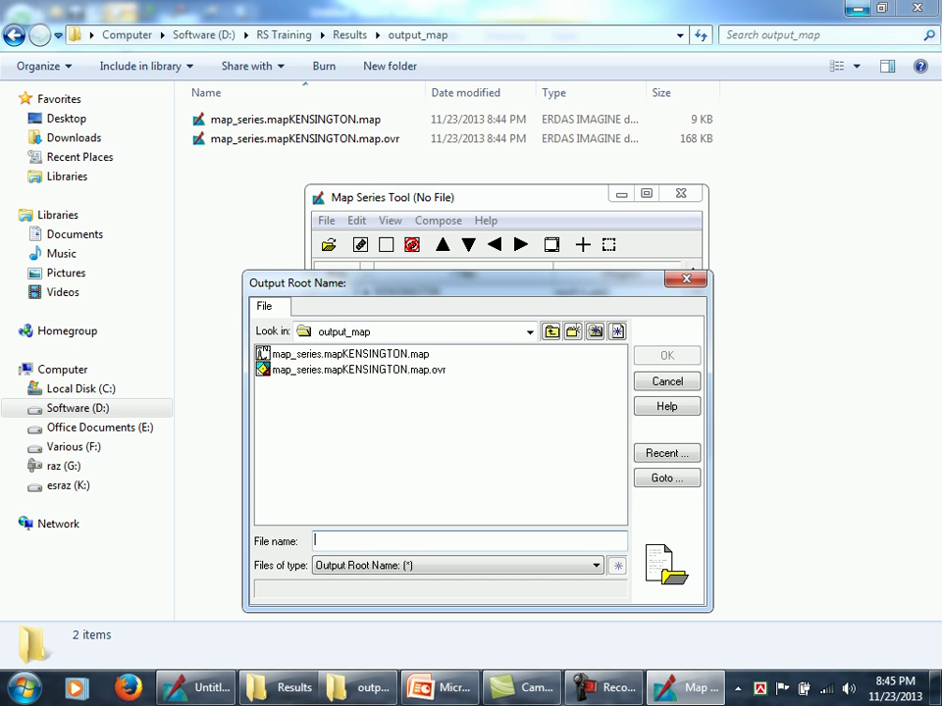
click(350, 353)
key(Return)
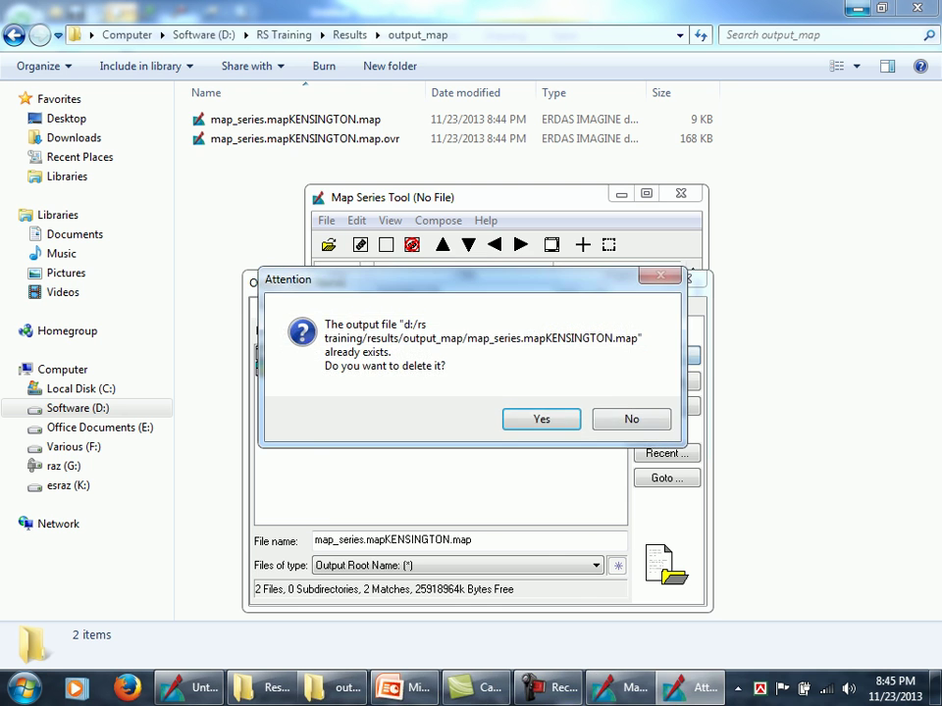
key(Return)
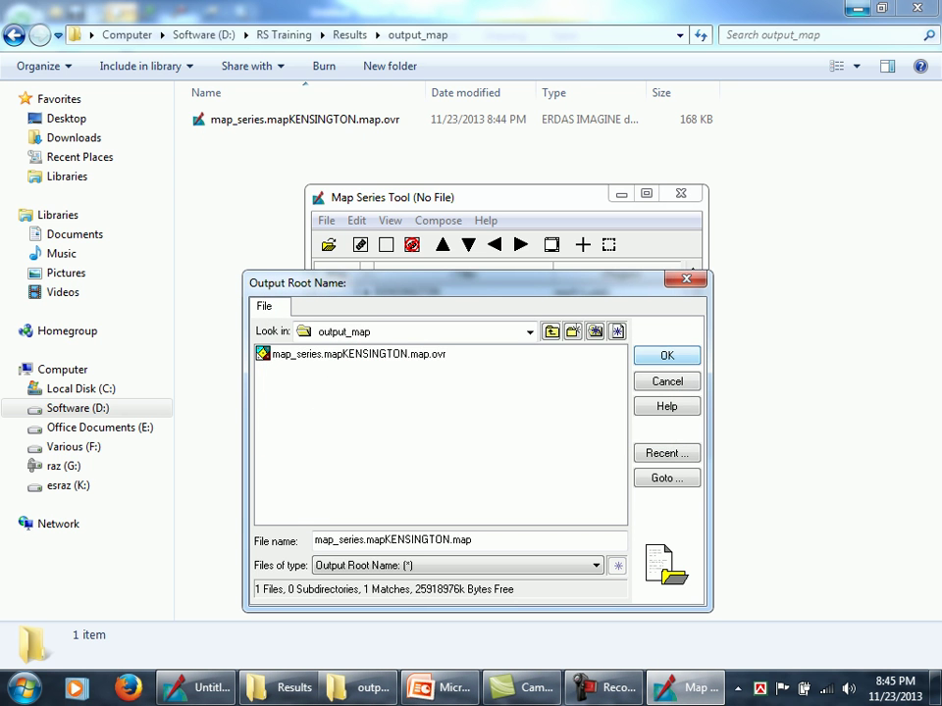
key(Return)
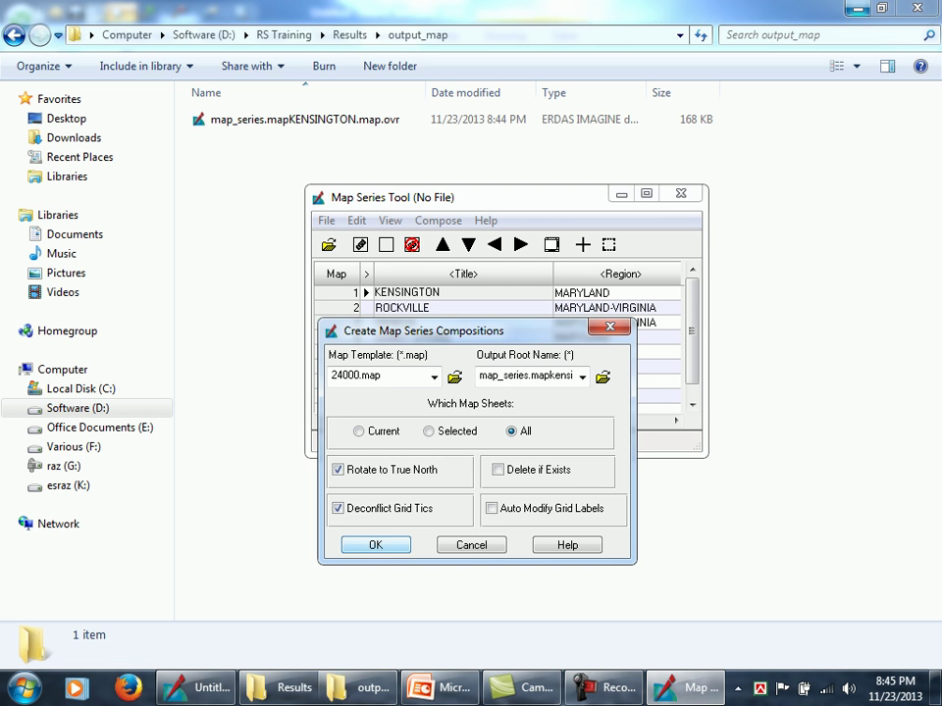
key(Return)
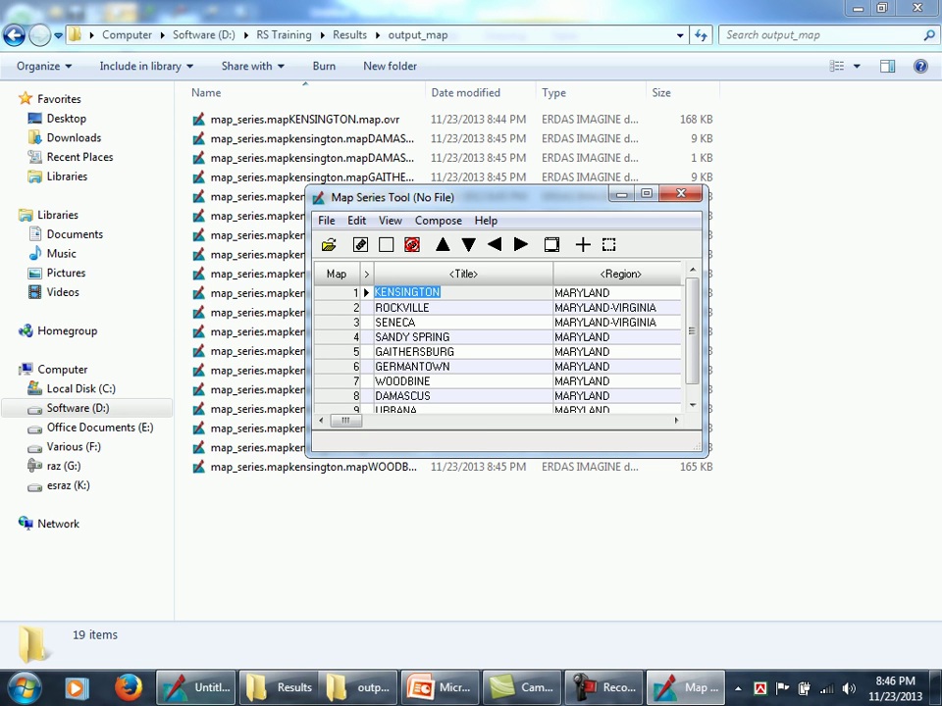
Switch to the main ERDAS IMAGINE window and open the DAMASCUS map composition (*.map) from the Results\output_map folder.
click(201, 688)
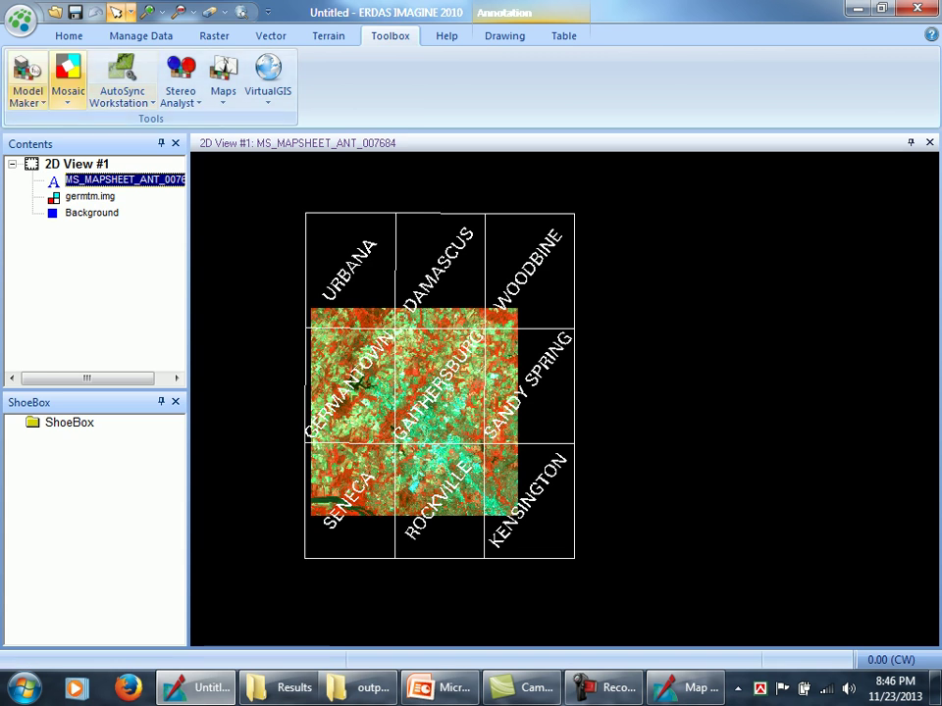
click(20, 20)
mouse_move(58, 92)
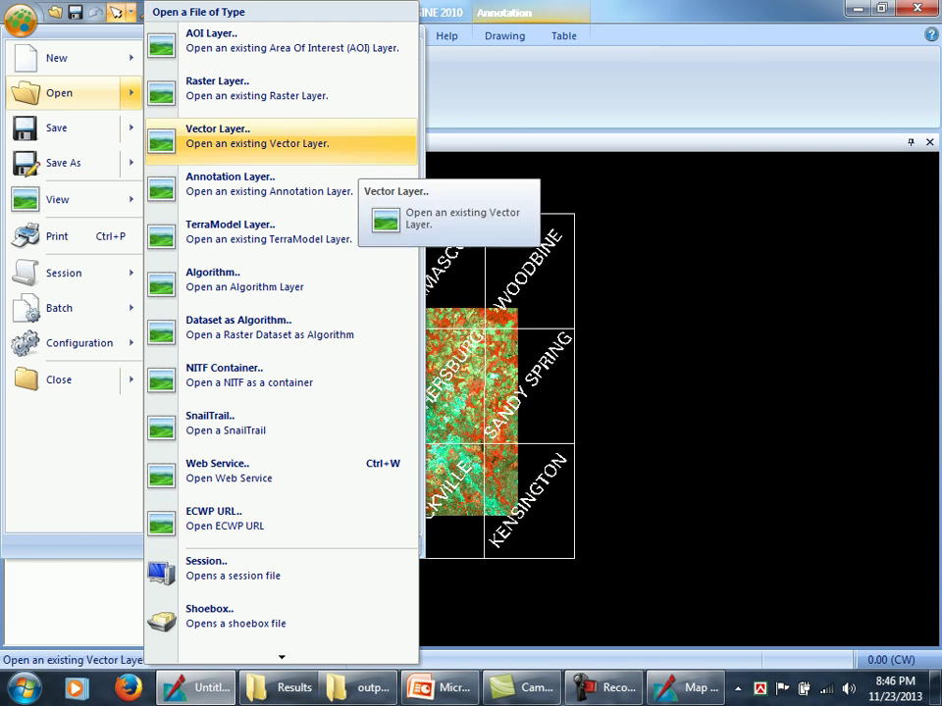
click(55, 12)
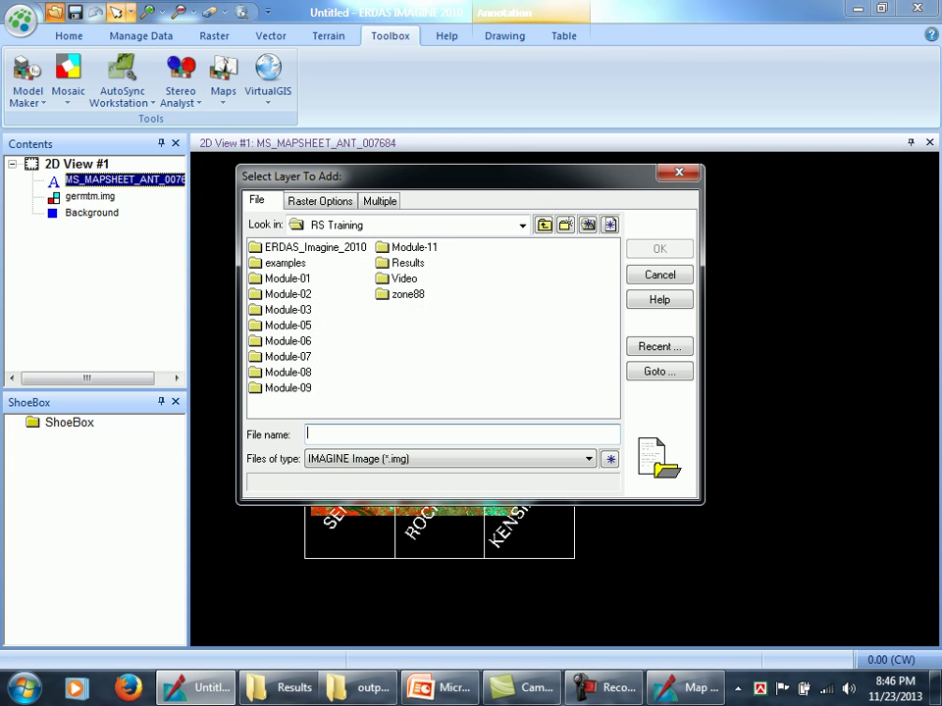
double_click(406, 263)
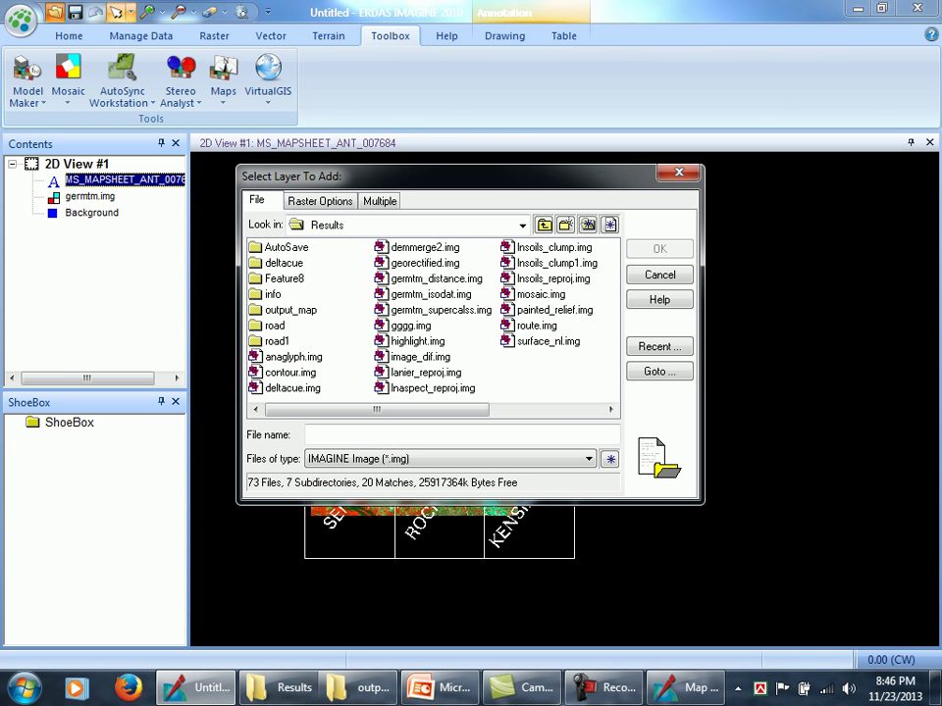
double_click(290, 309)
click(589, 458)
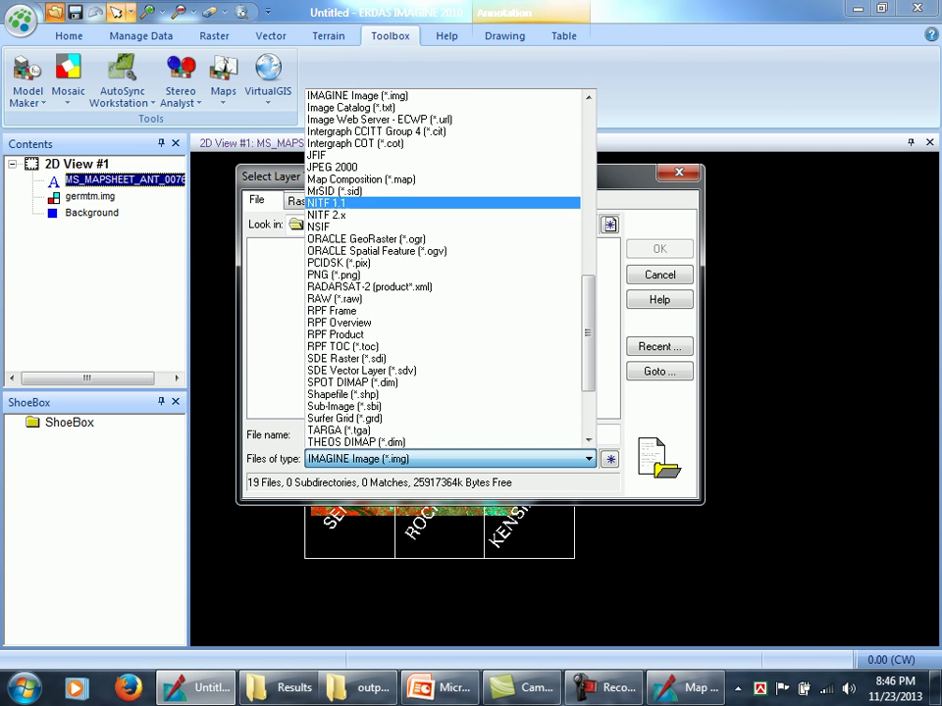
click(361, 179)
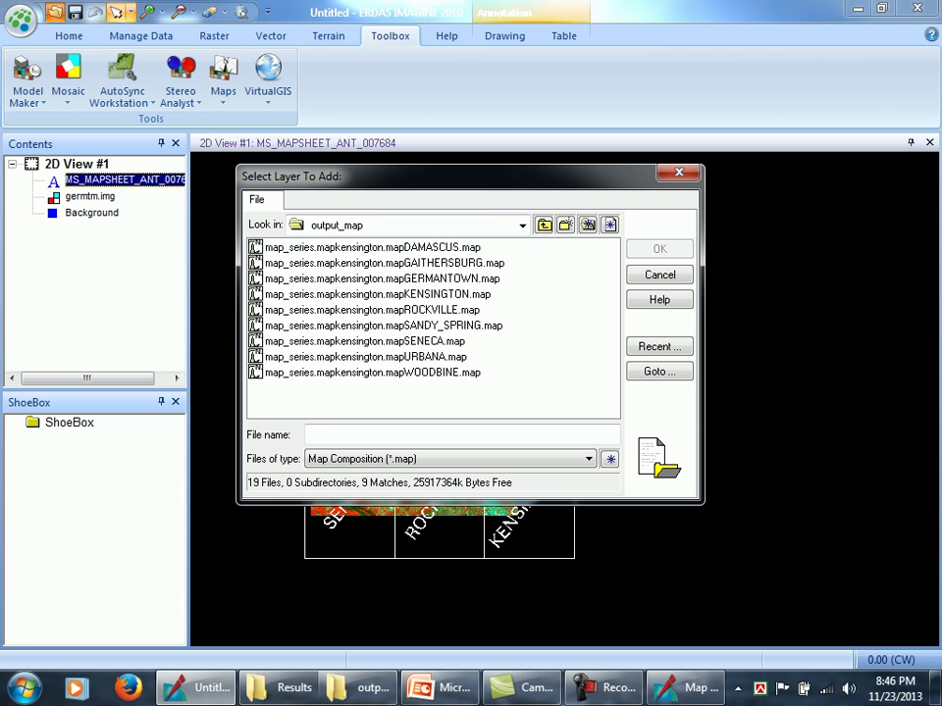
click(373, 248)
click(659, 248)
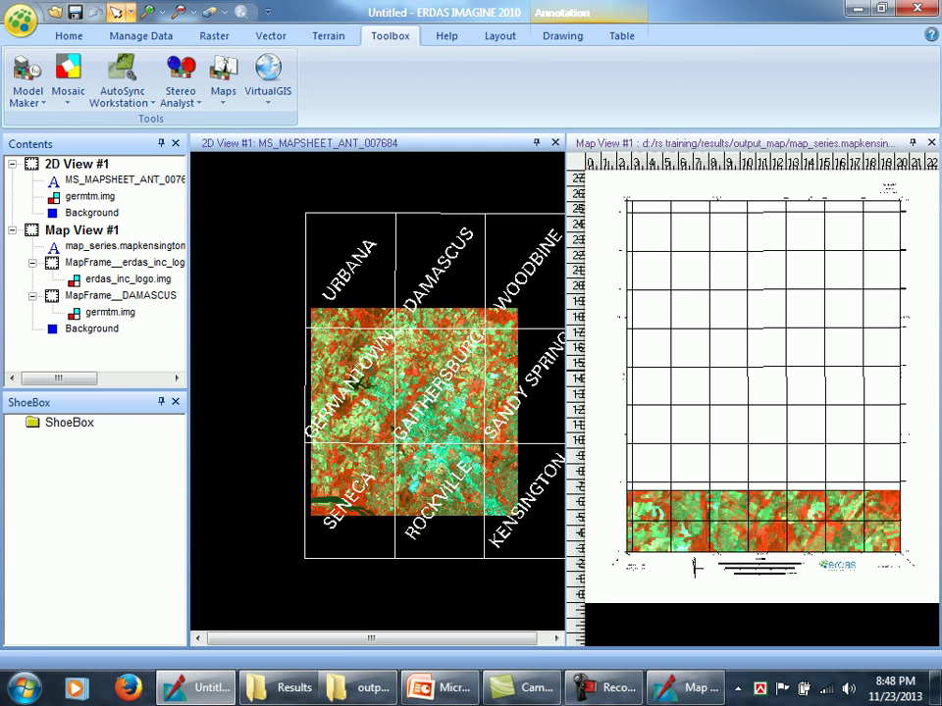
click(56, 9)
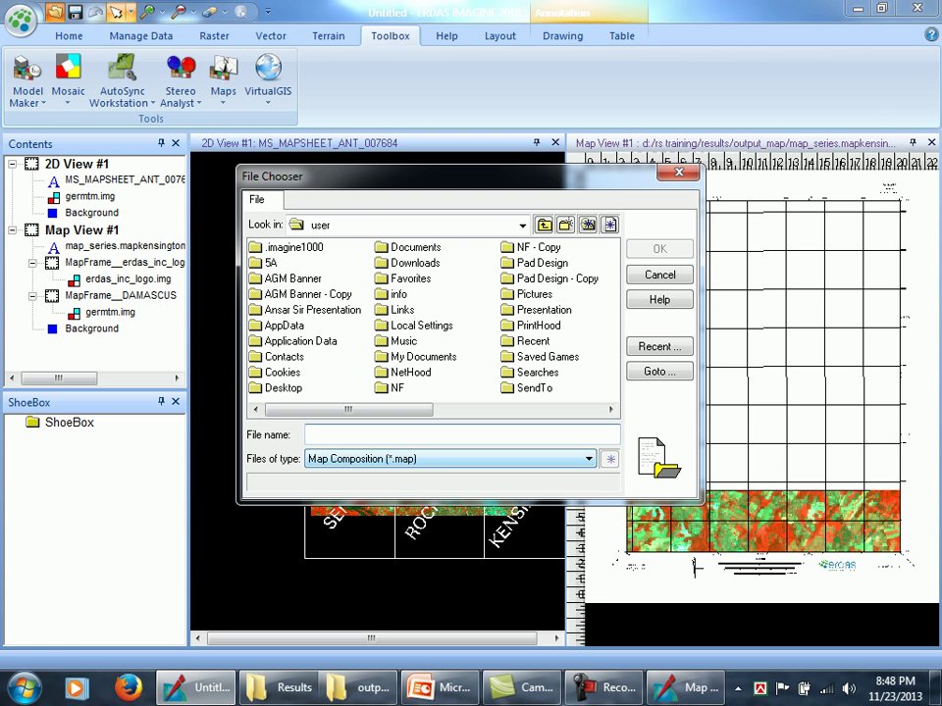
key(Escape)
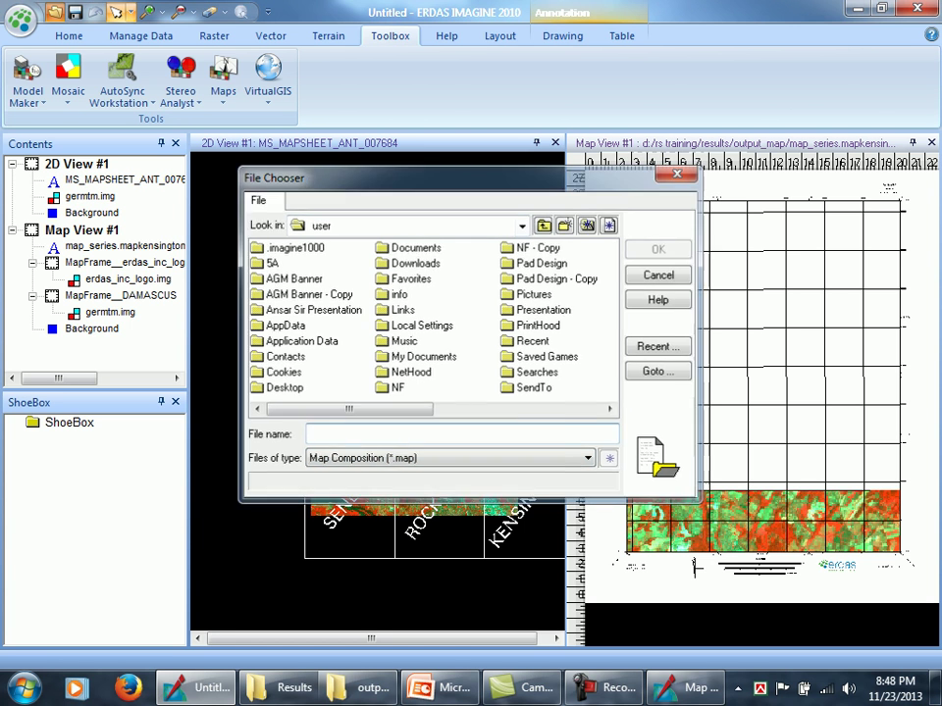
key(Escape)
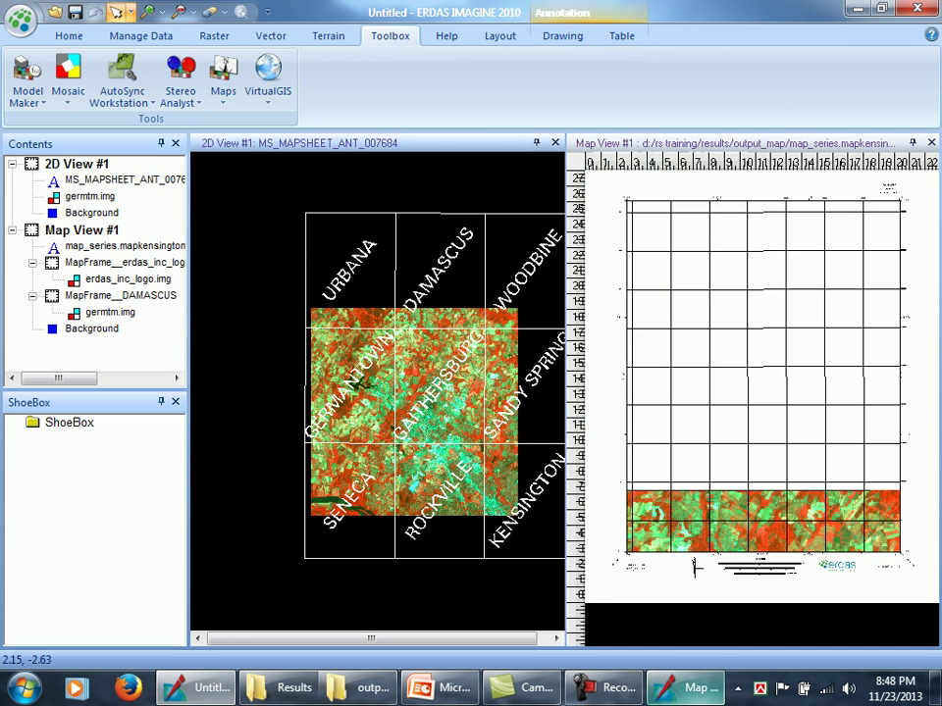
Return to the Map Series Tool and set up printing of all compositions with GeoPDF as the print destination.
click(685, 688)
click(437, 221)
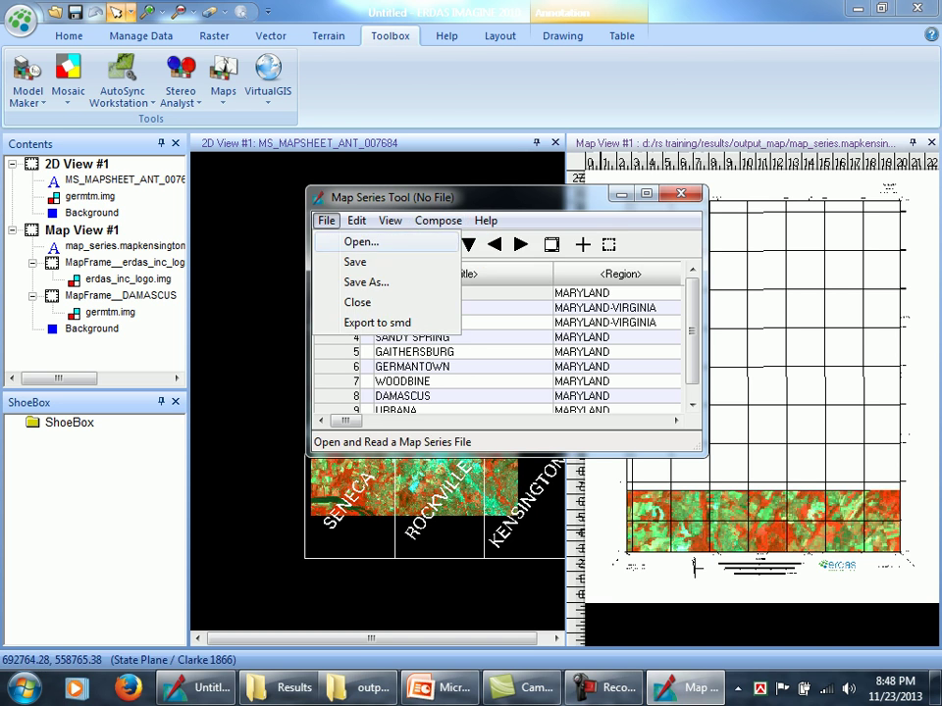
click(518, 262)
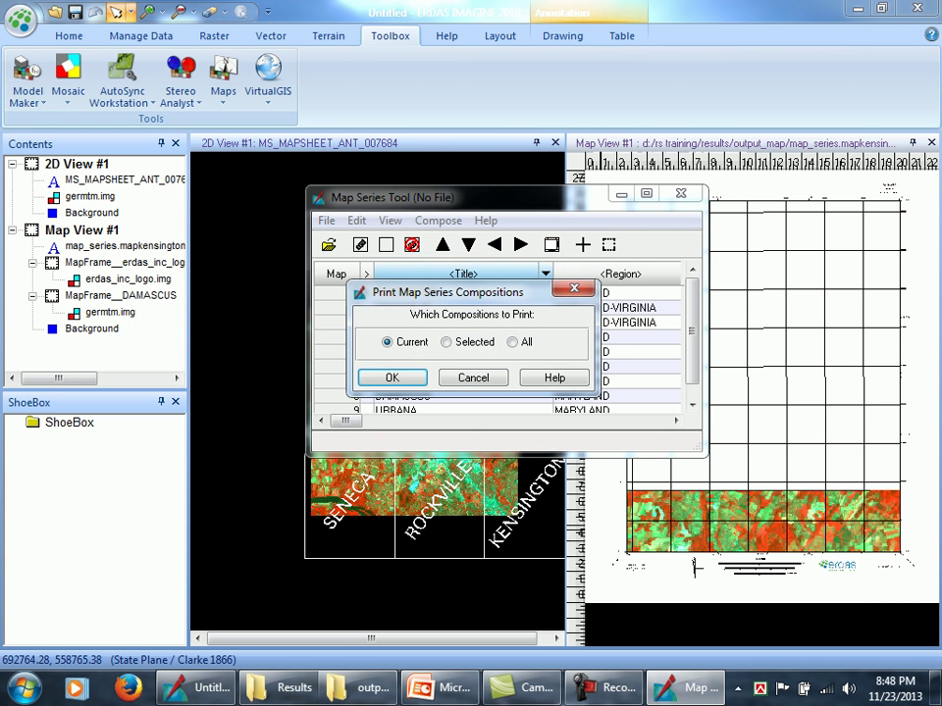
click(512, 342)
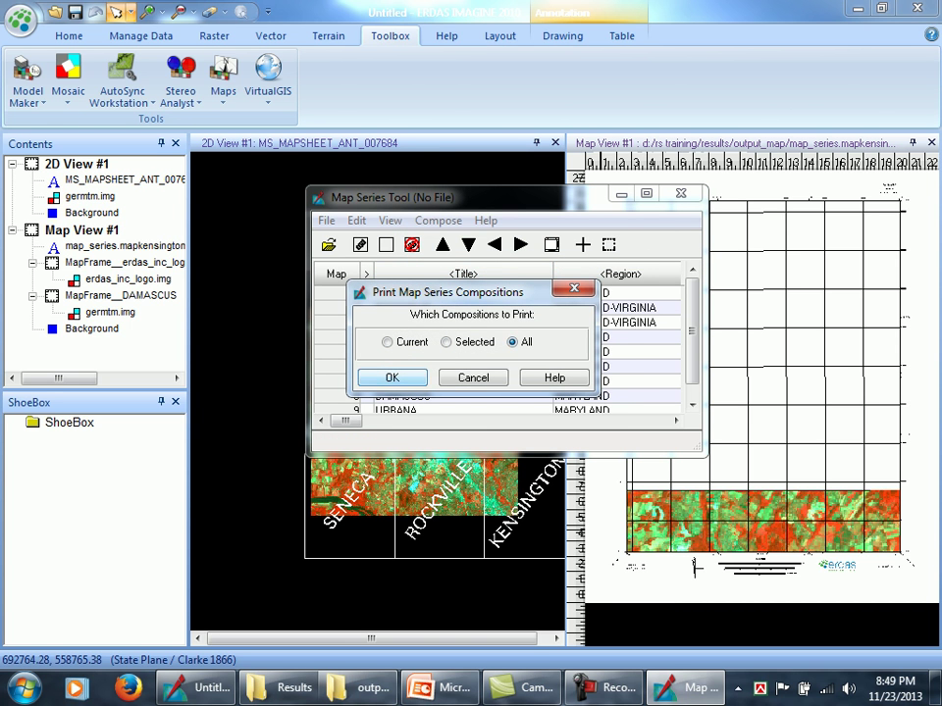
key(Return)
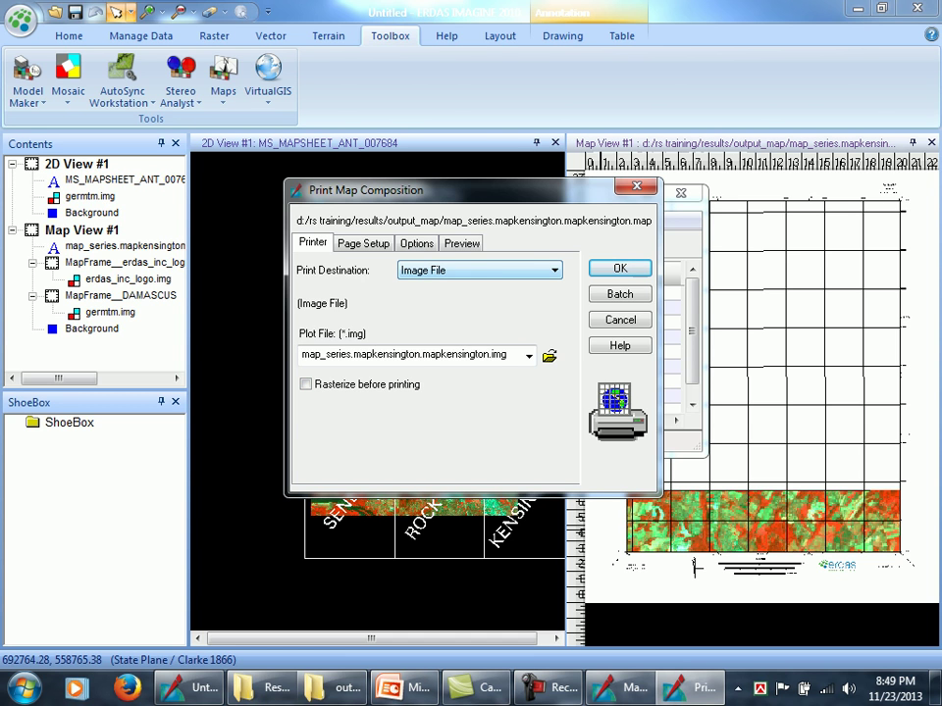
click(479, 270)
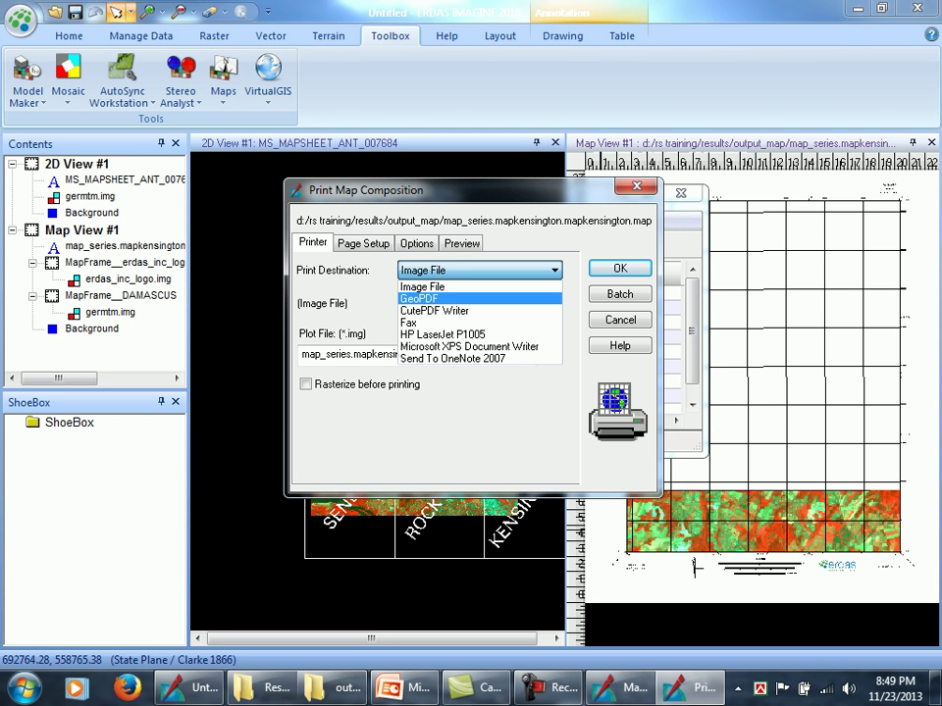
key(Return)
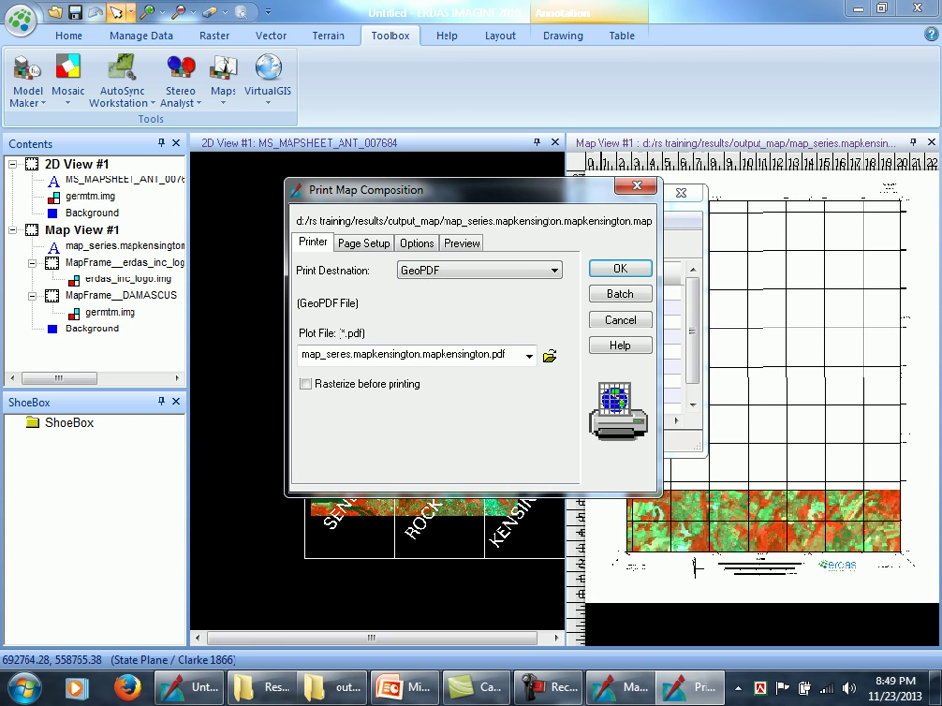
Set the plot file to output_map.pdf in the D:\RS Training\Results\output_map folder.
click(549, 356)
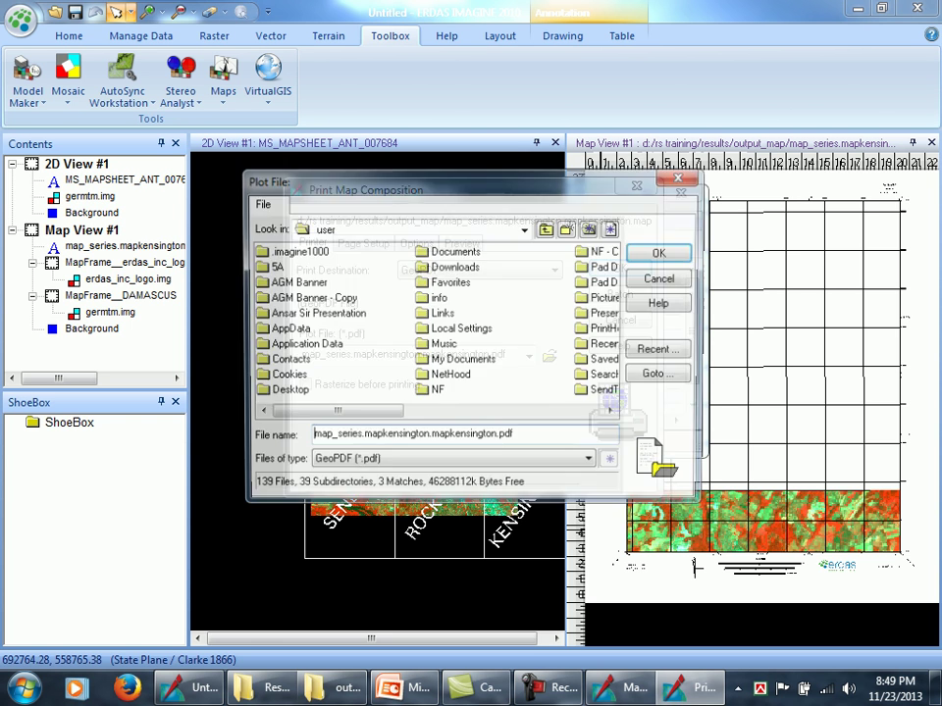
click(525, 229)
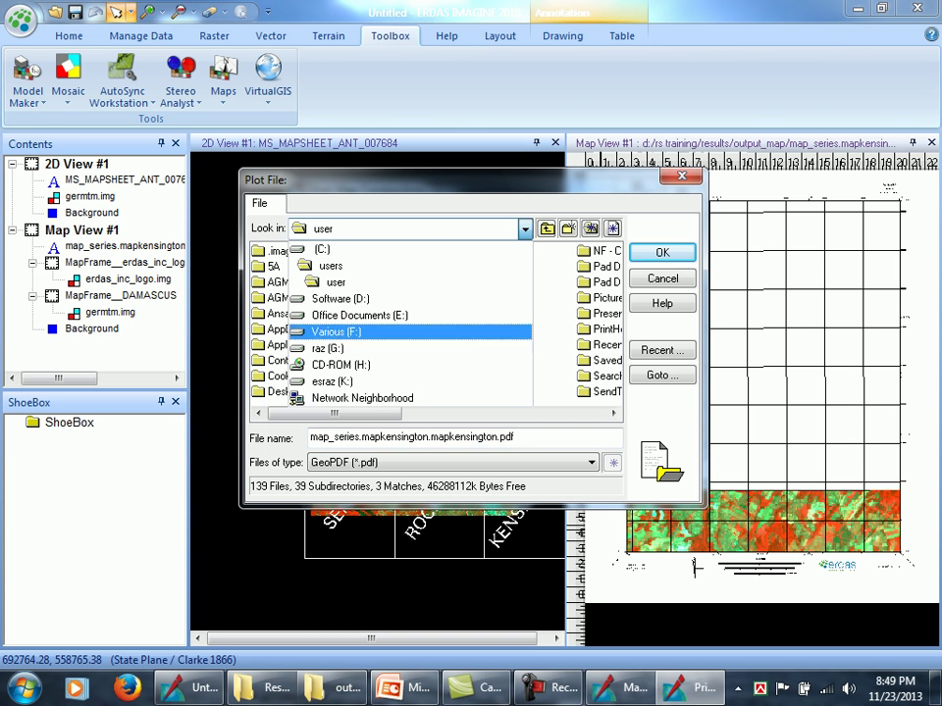
click(341, 299)
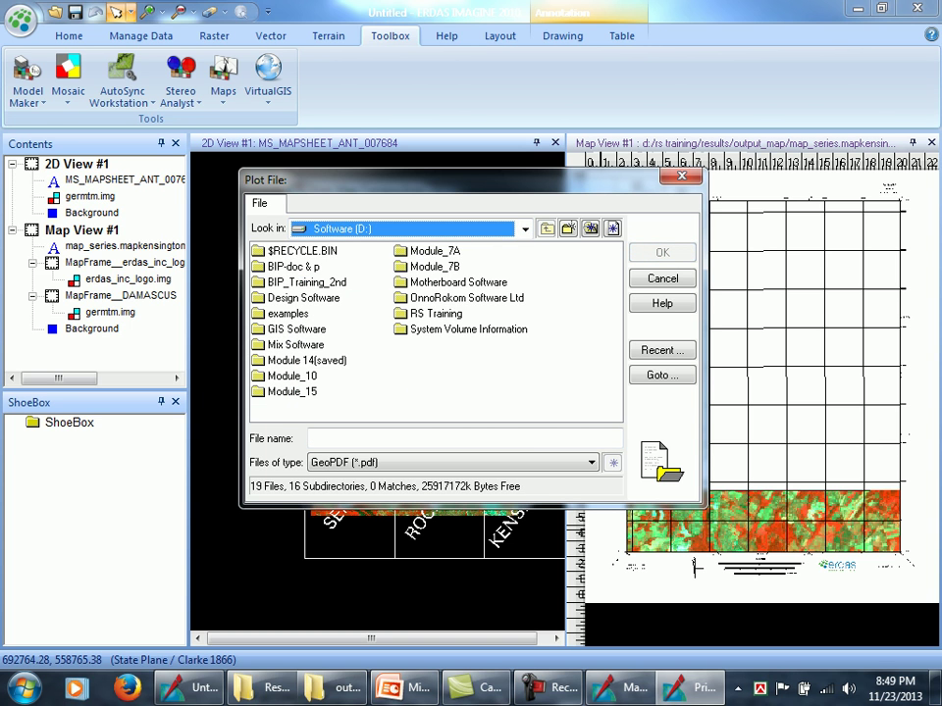
double_click(436, 313)
key(r)
key(Return)
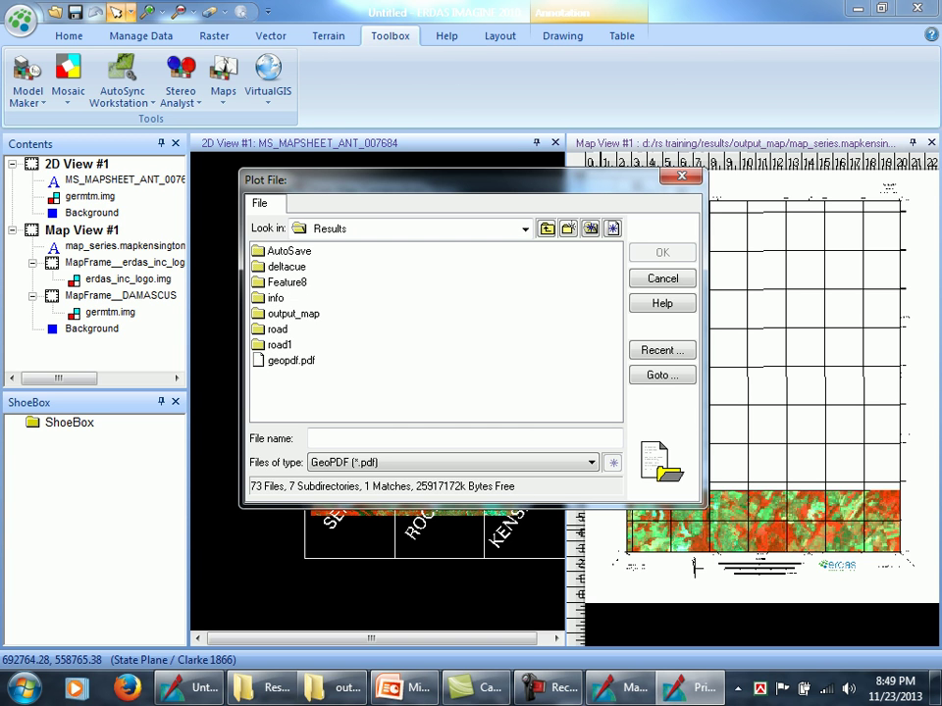
key(o)
key(Return)
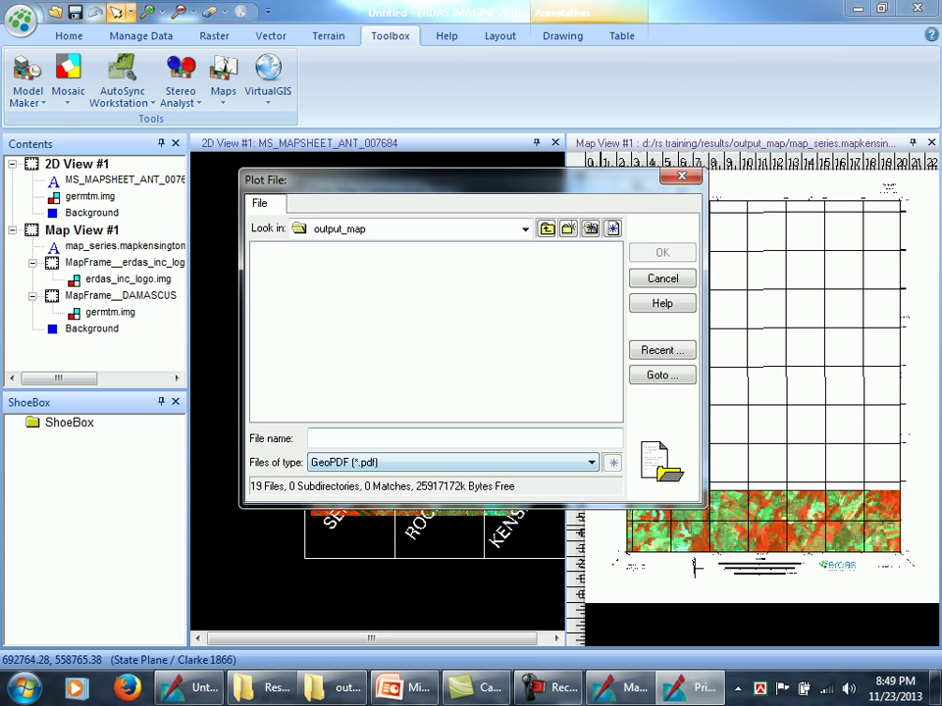
click(311, 437)
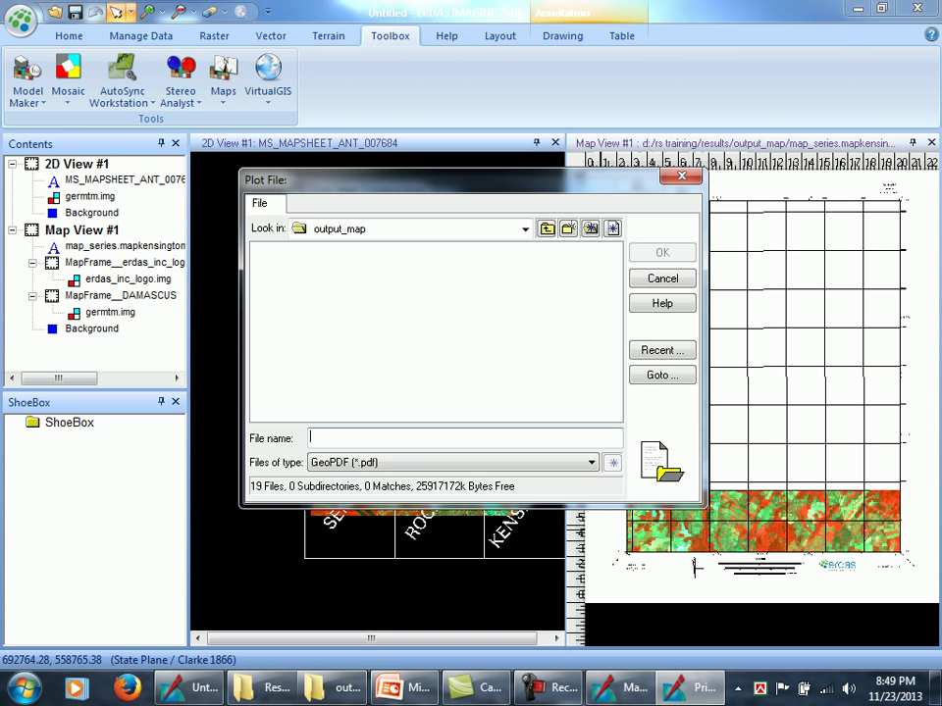
text(output)
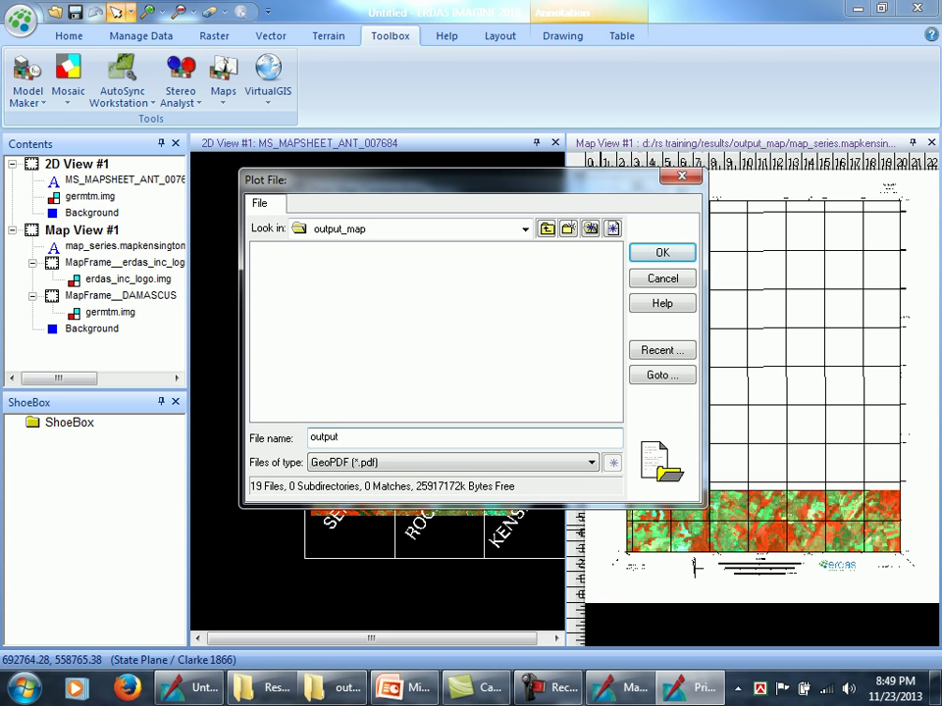
text(_map.pdf)
key(Return)
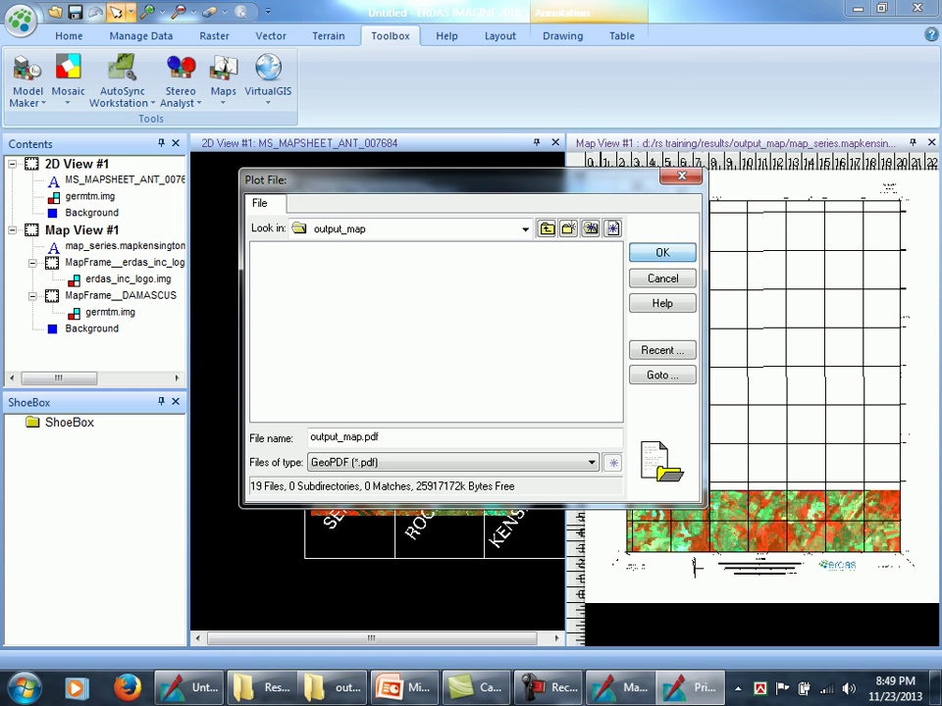
Review the page setup, image orientation and output size options, and preview of the map composition print.
click(362, 243)
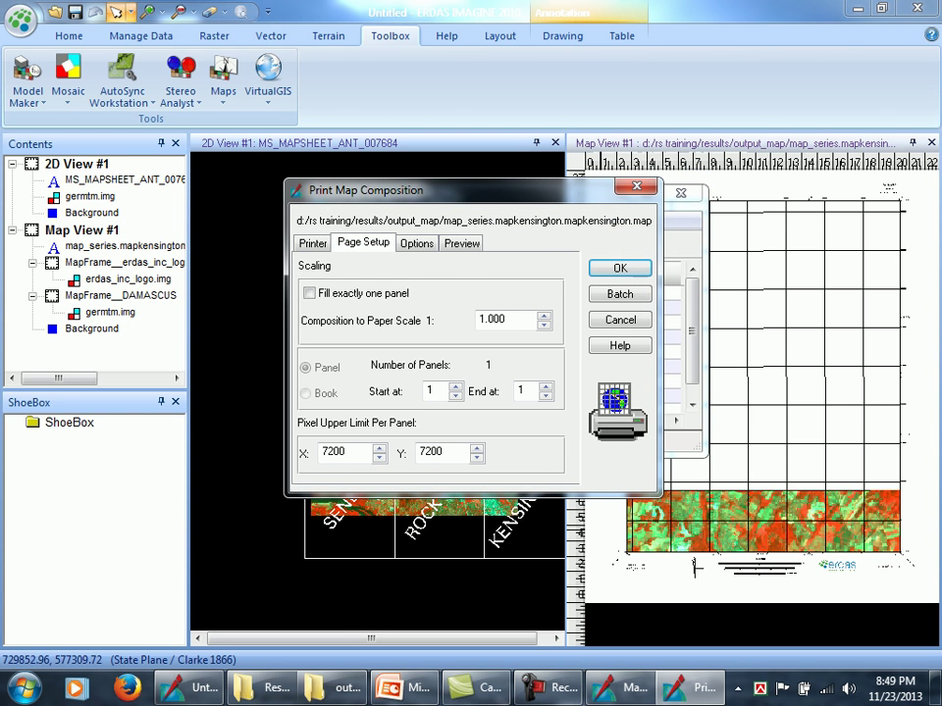
key(ctrl+Tab)
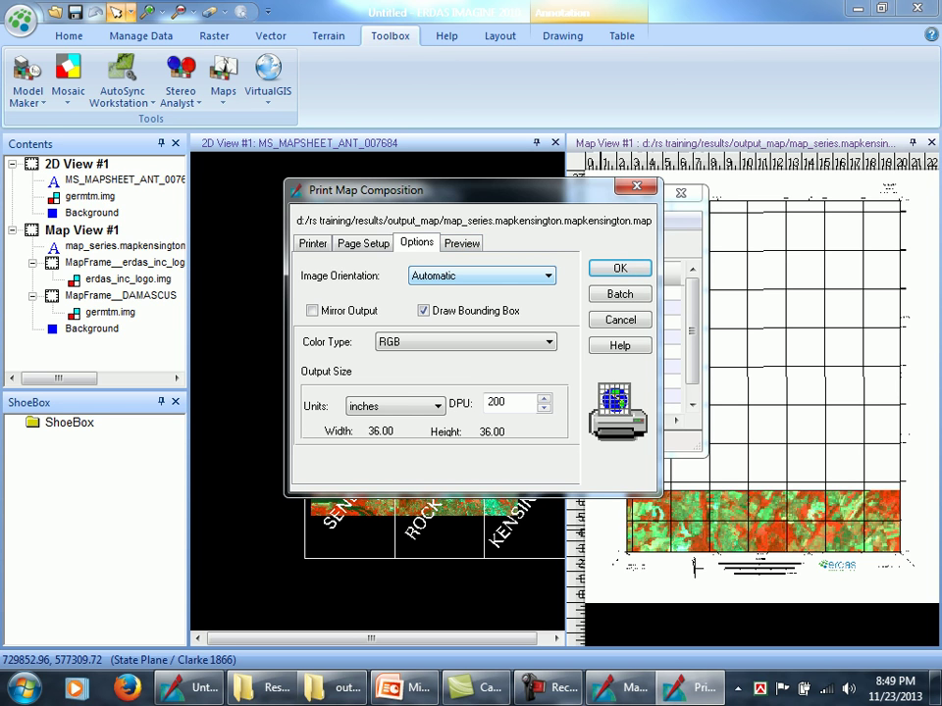
click(481, 276)
key(Escape)
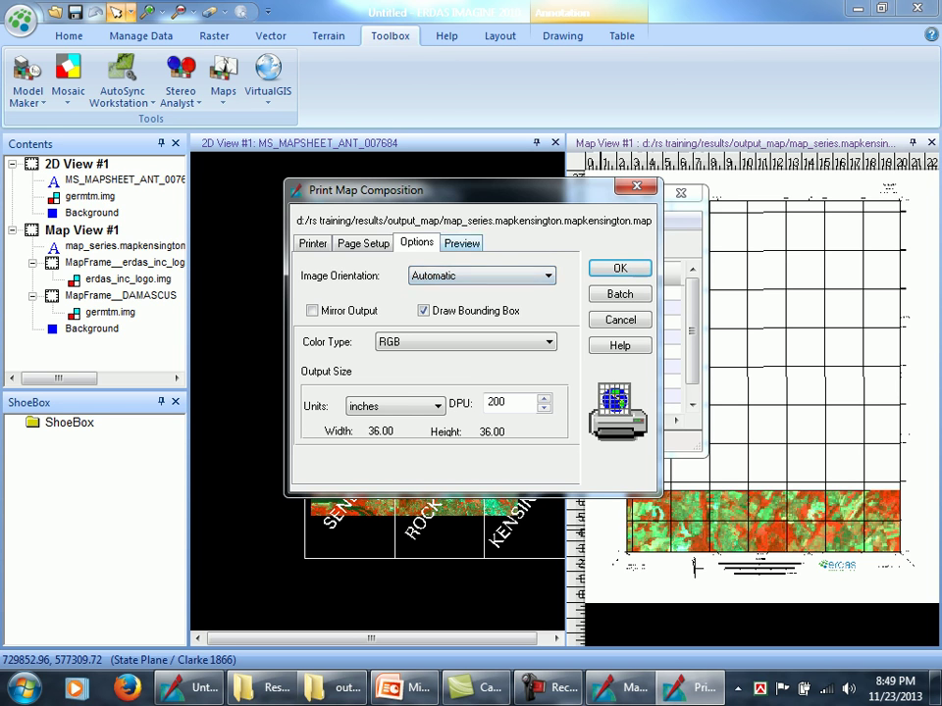
key(ctrl+Tab)
key(ctrl+shift+Tab)
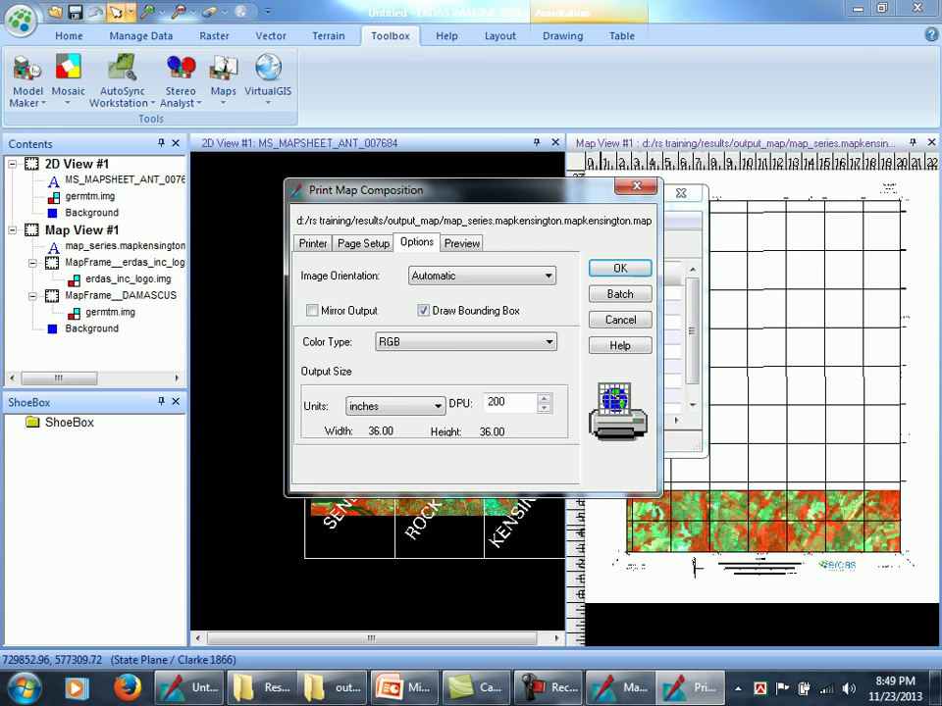
key(ctrl+shift+Tab)
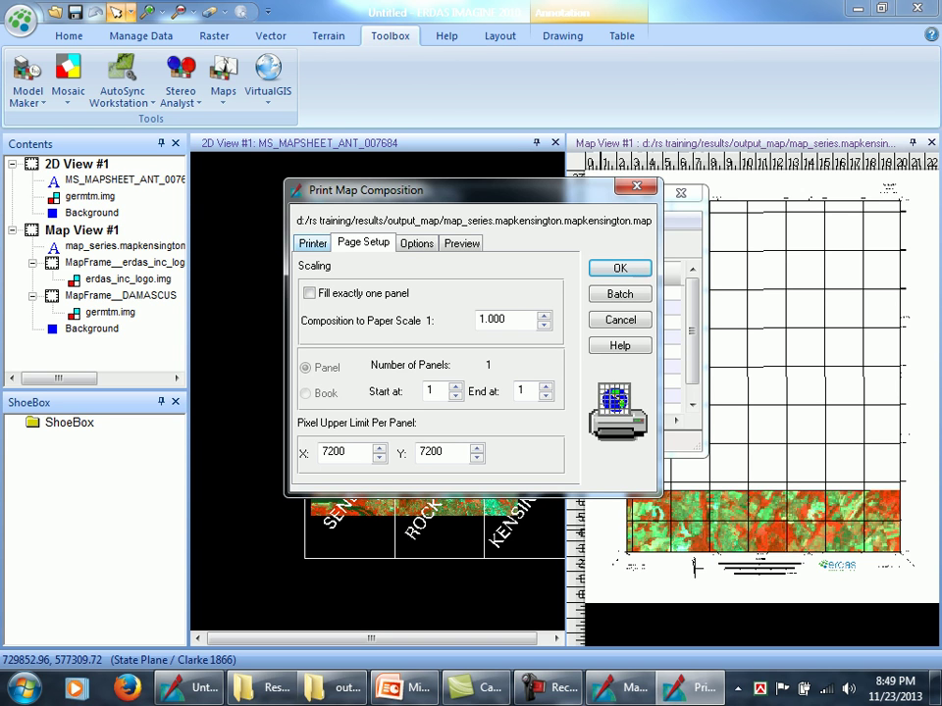
key(ctrl+shift+Tab)
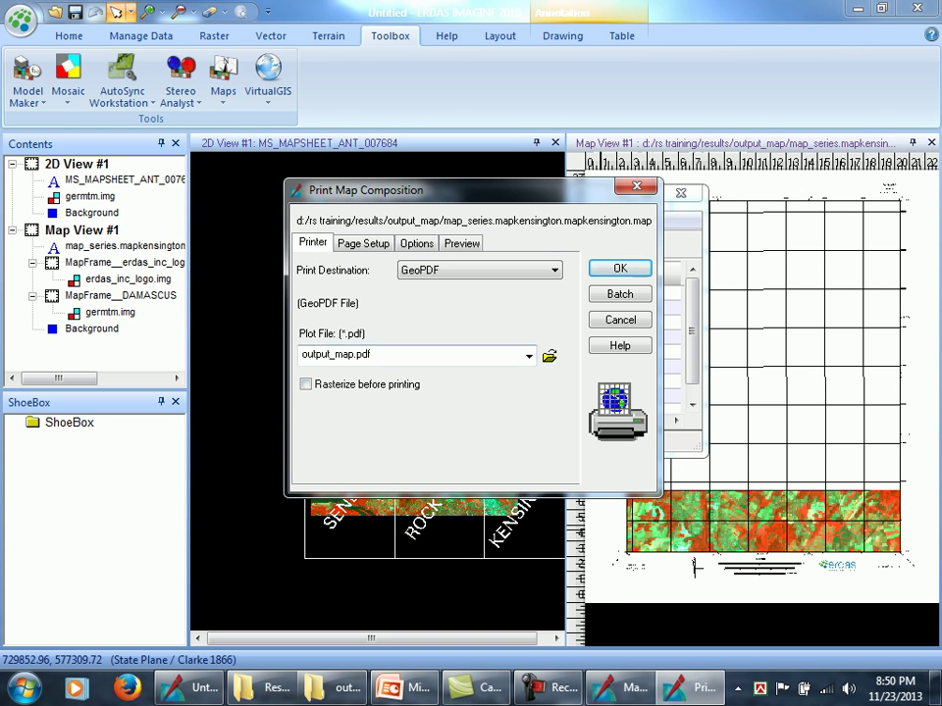
Print the map series to the output_map.pdf plot file and check the export jobs in the process list.
double_click(401, 355)
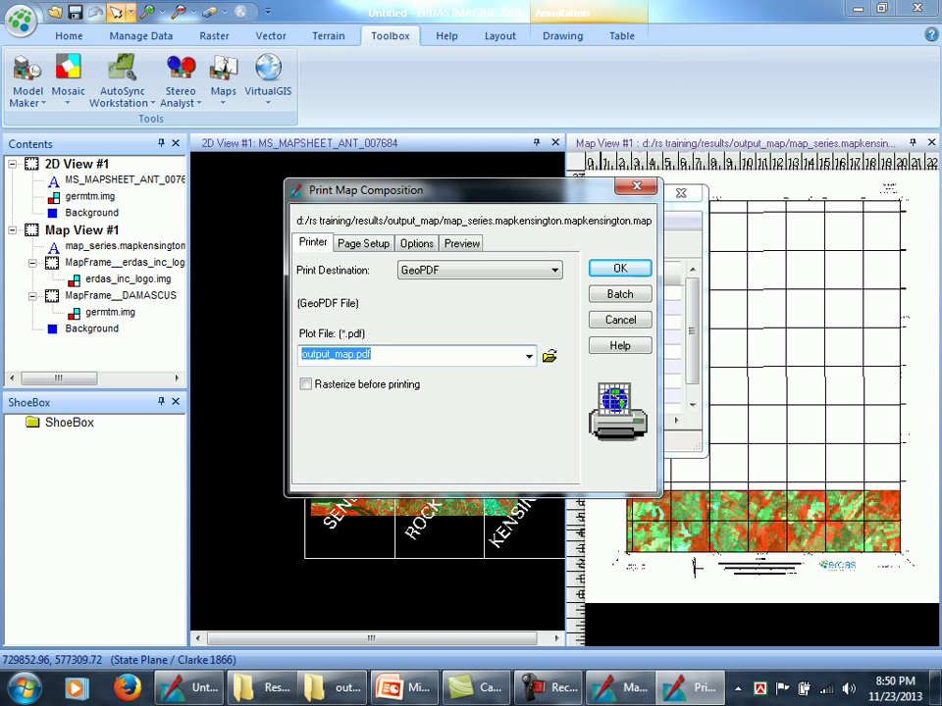
click(619, 268)
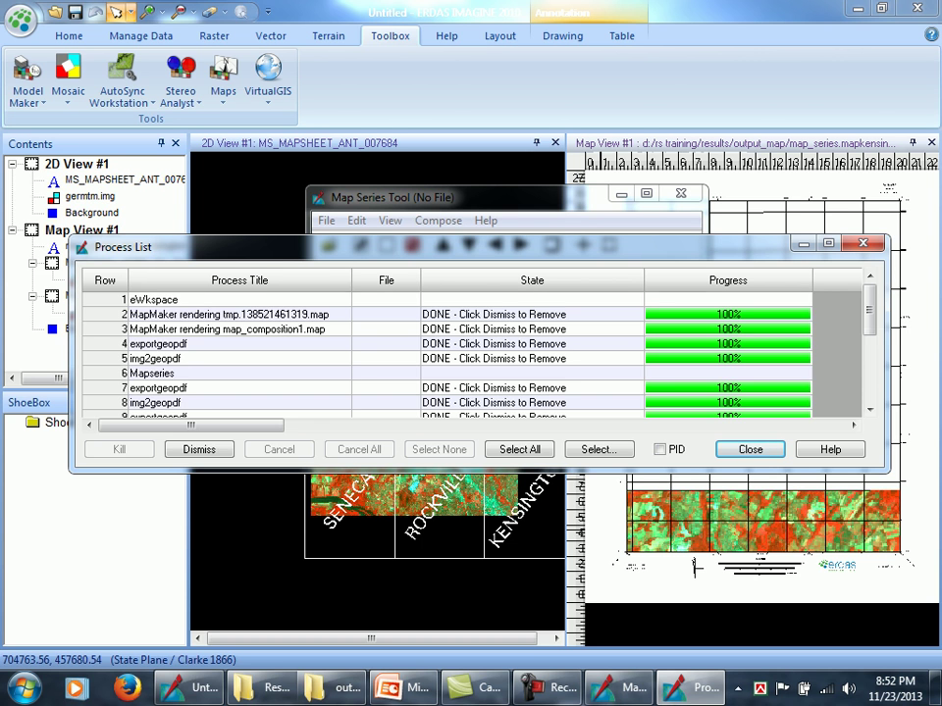
scroll(868, 333, down, 2)
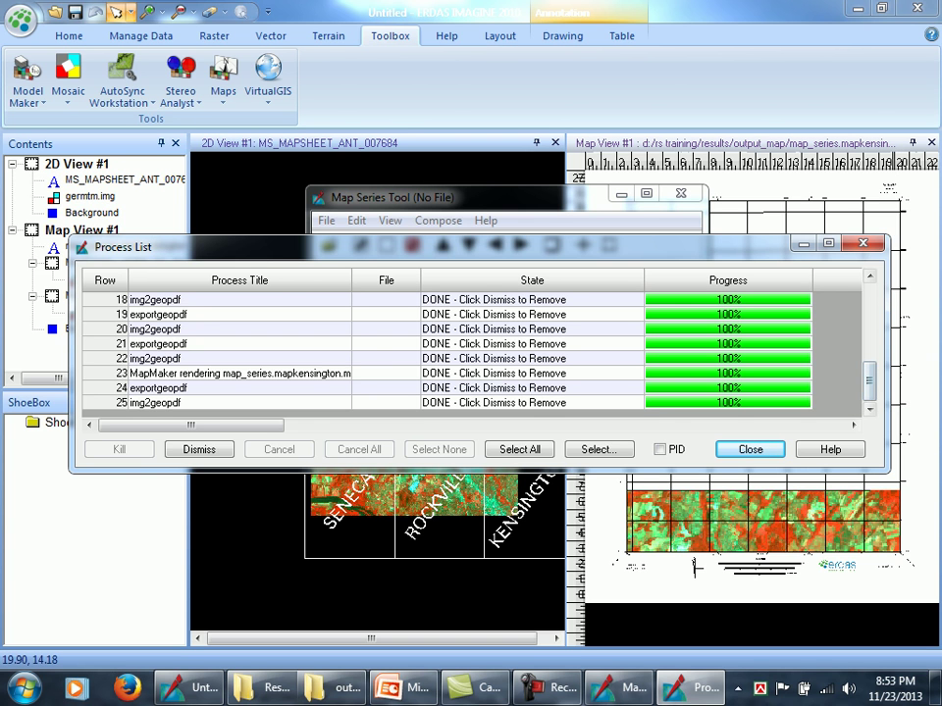
drag(869, 381, 869, 357)
scroll(471, 353, down, 2)
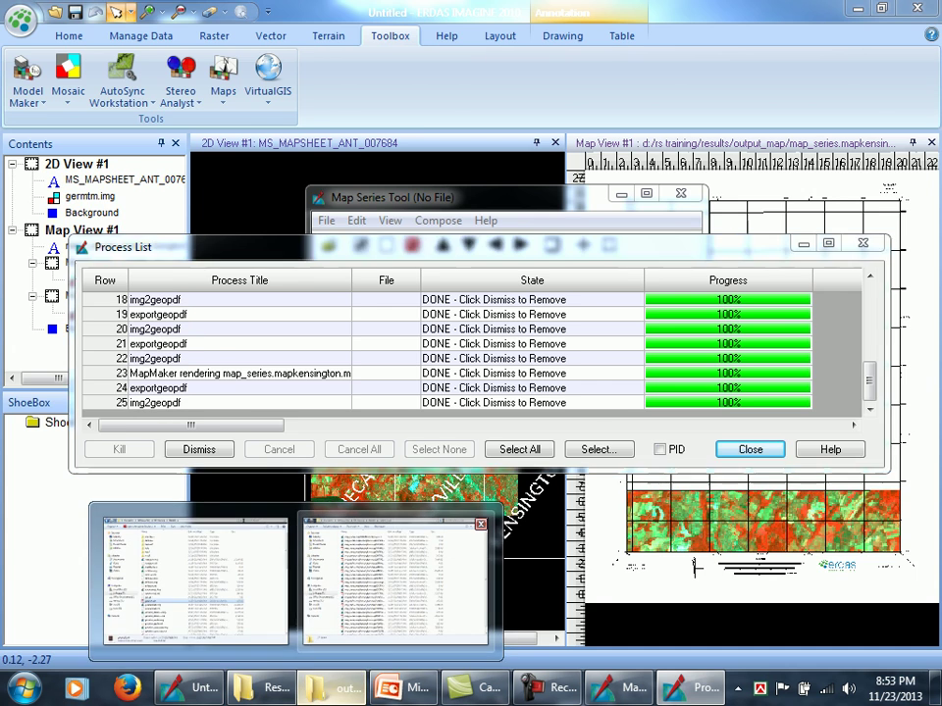
Switch to the output_map folder in Windows Explorer and view the DAMASCUS and SANDY_SPRING PDF map sheets in Adobe Reader, closing each one.
click(332, 687)
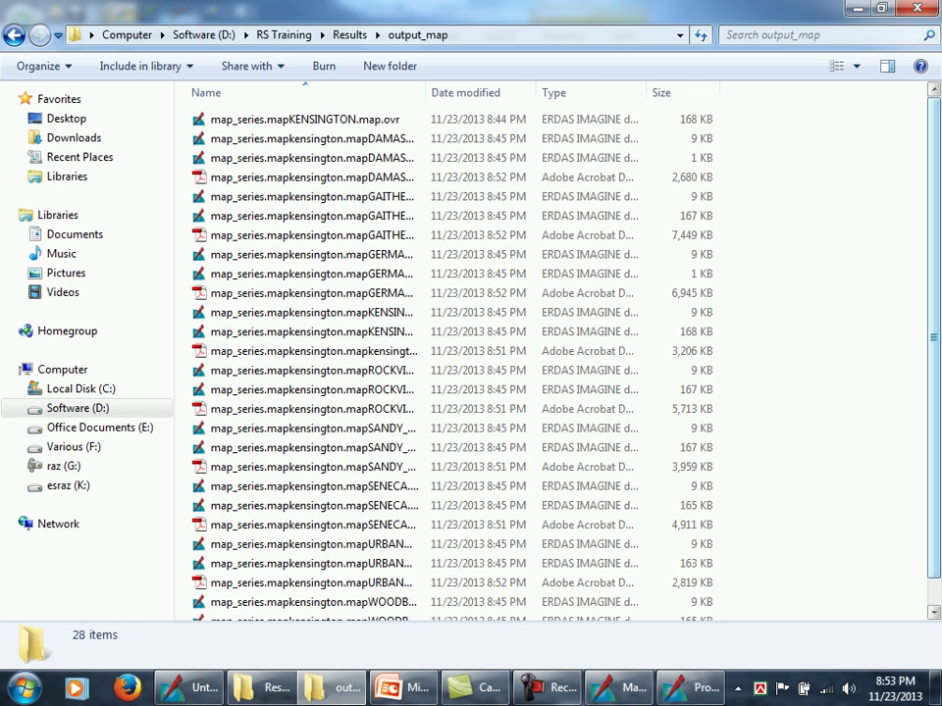
scroll(451, 353, down, 1)
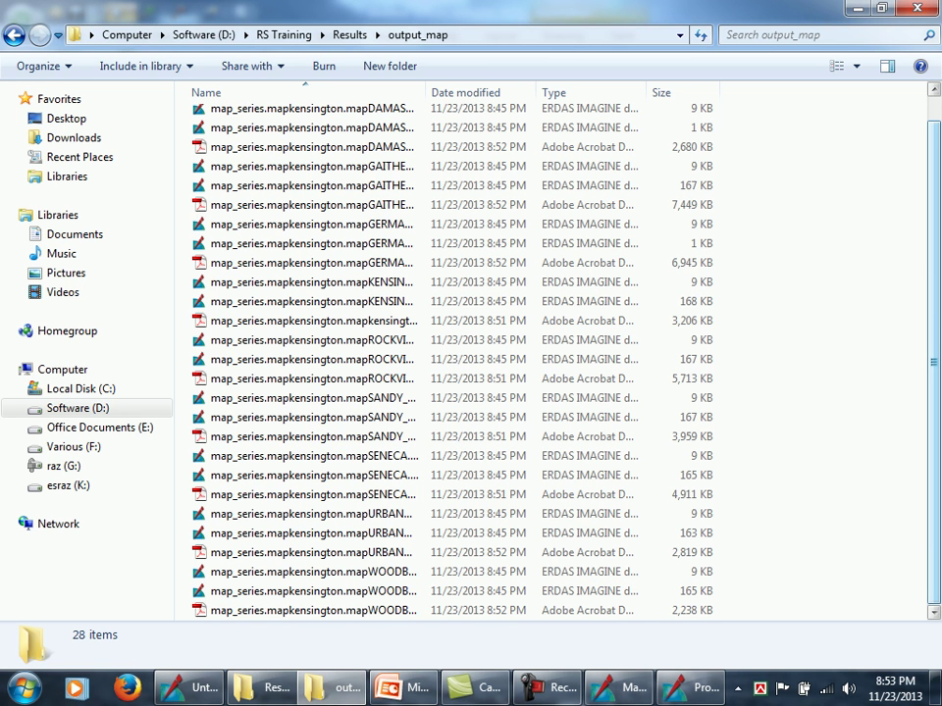
click(304, 146)
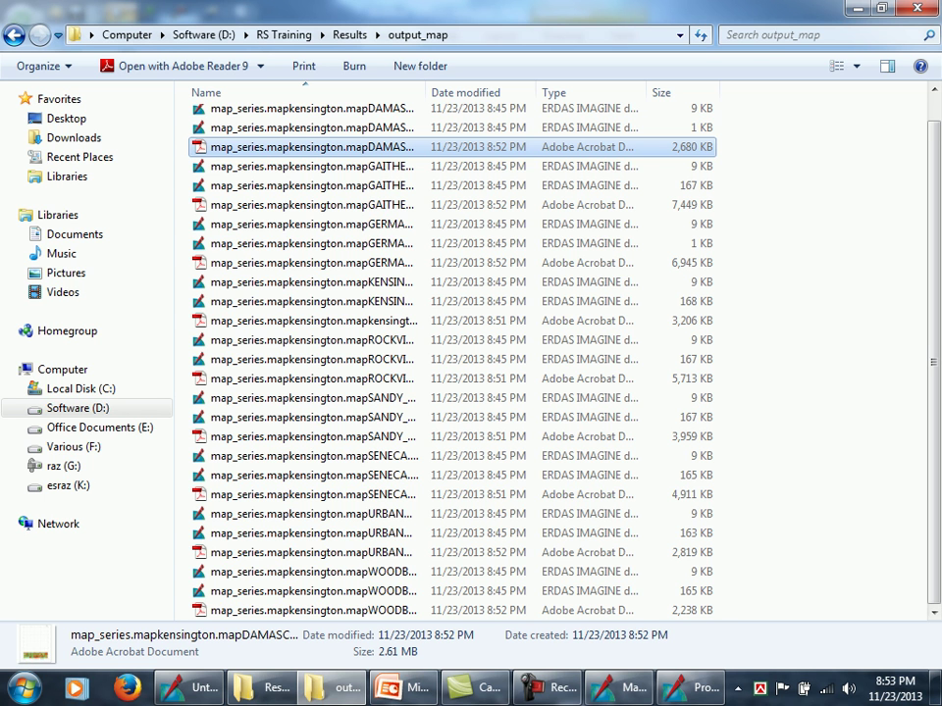
key(Return)
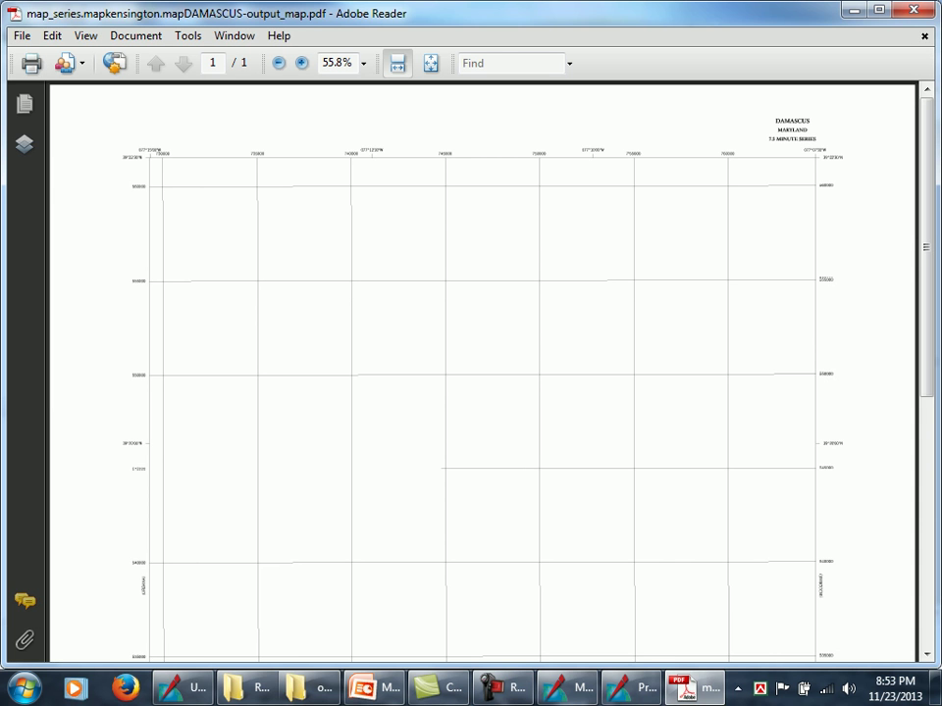
scroll(481, 373, down, 10)
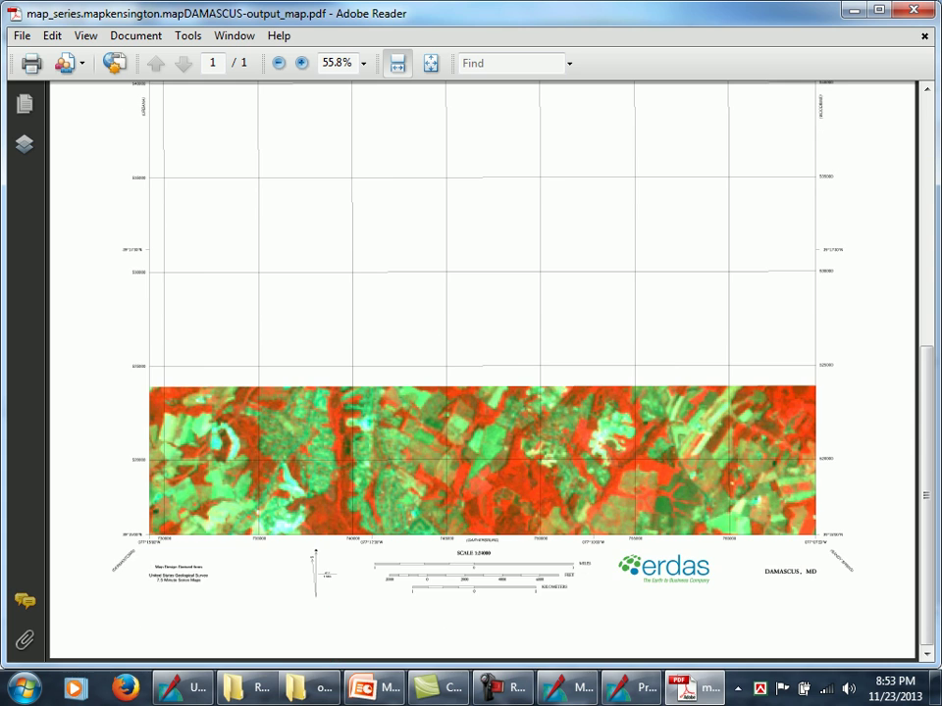
key(alt+F4)
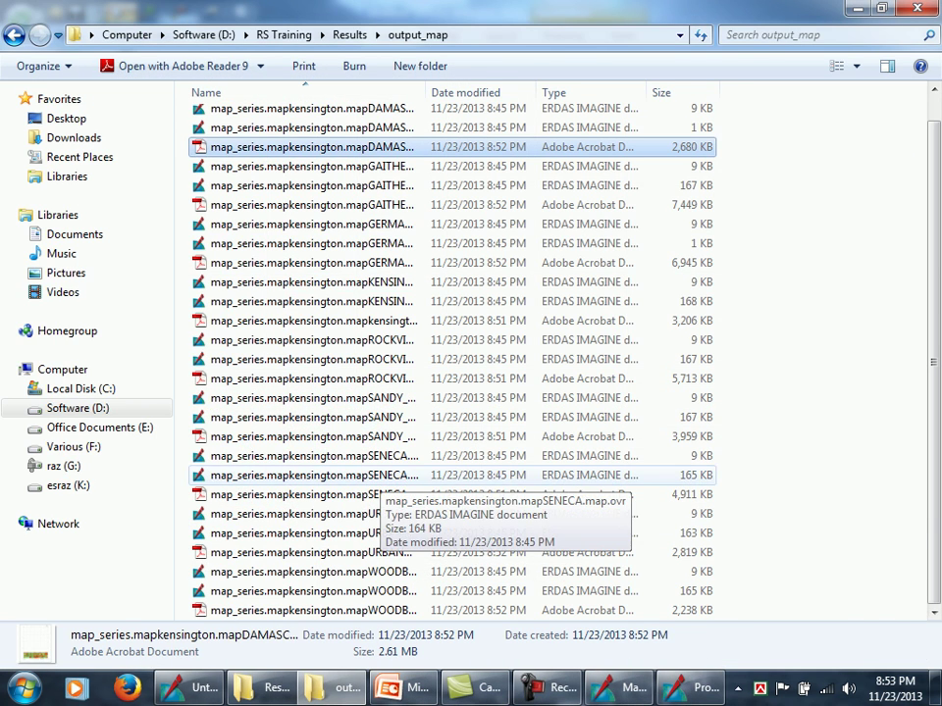
double_click(324, 436)
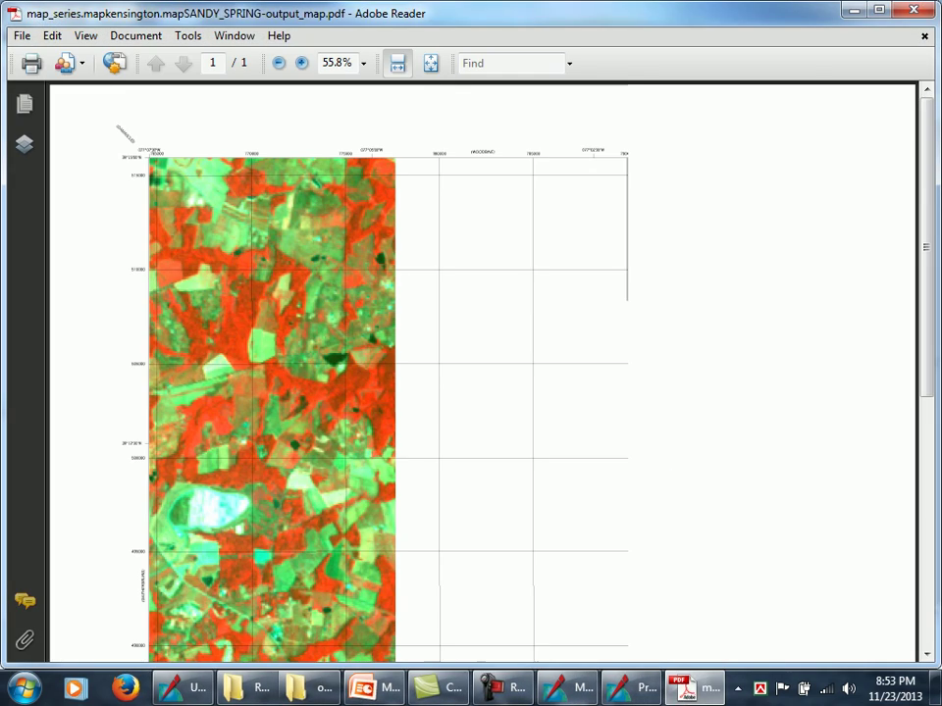
key(alt+F4)
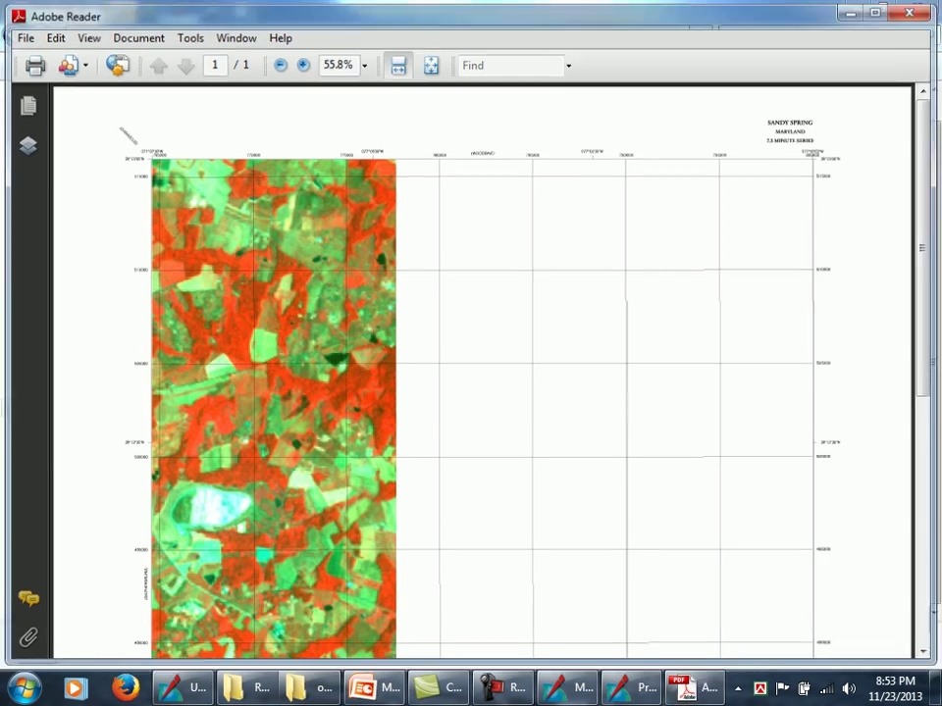
View the WOODBINE and Kensington PDF map sheets in Adobe Reader down to their lower parts.
double_click(304, 611)
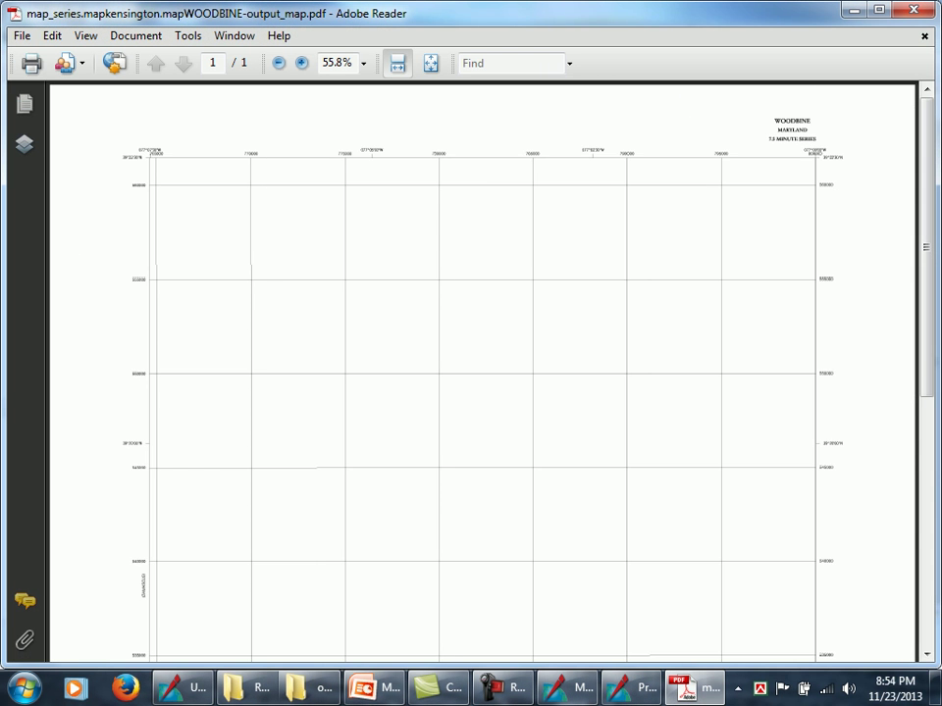
scroll(483, 371, down, 5)
click(912, 10)
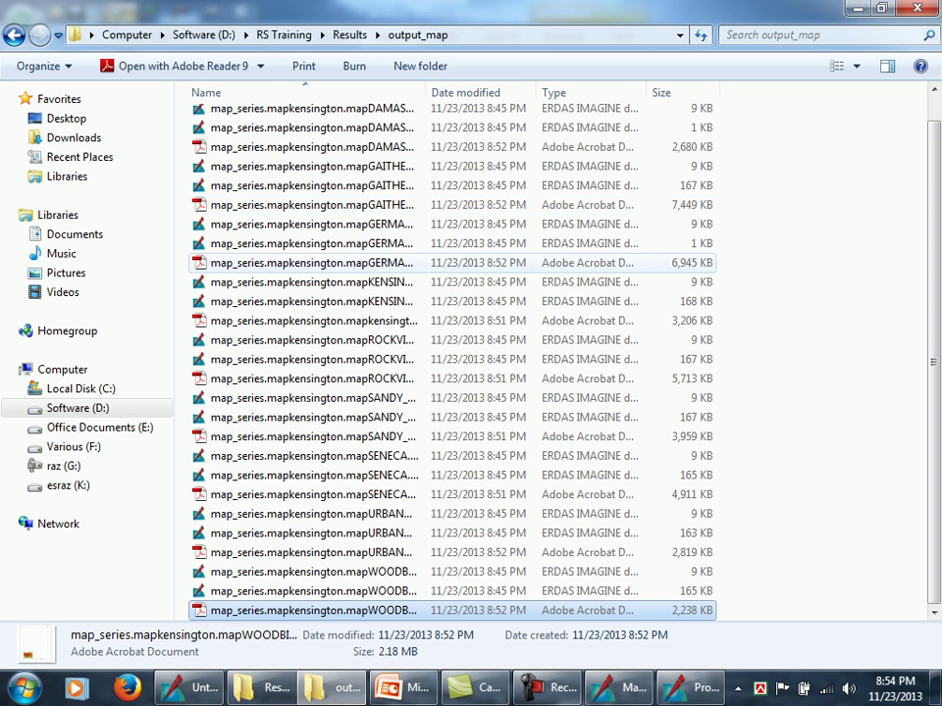
click(313, 320)
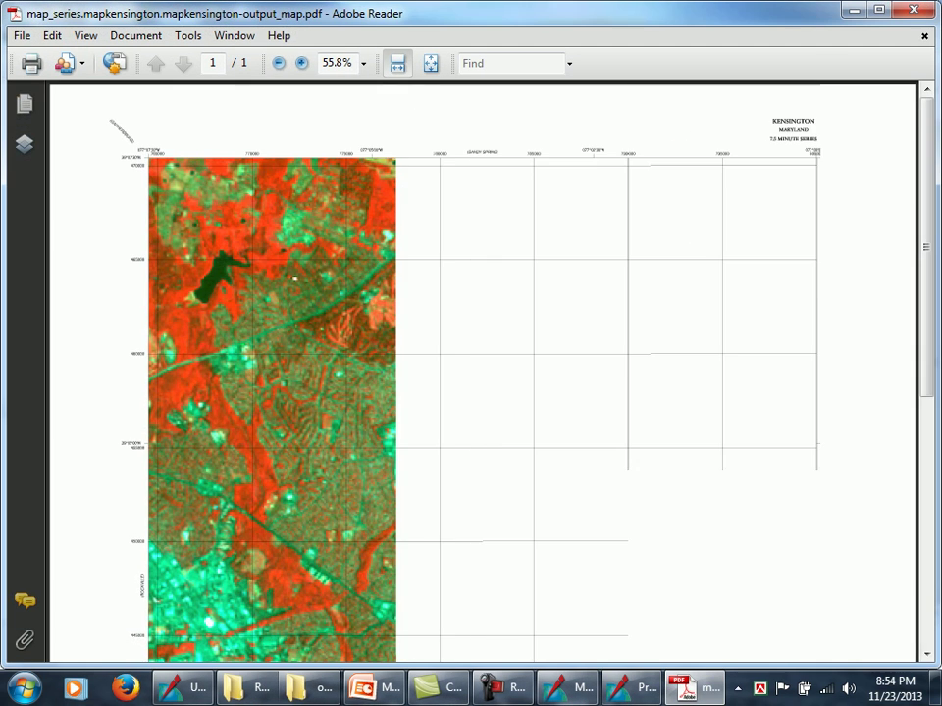
scroll(481, 371, down, 5)
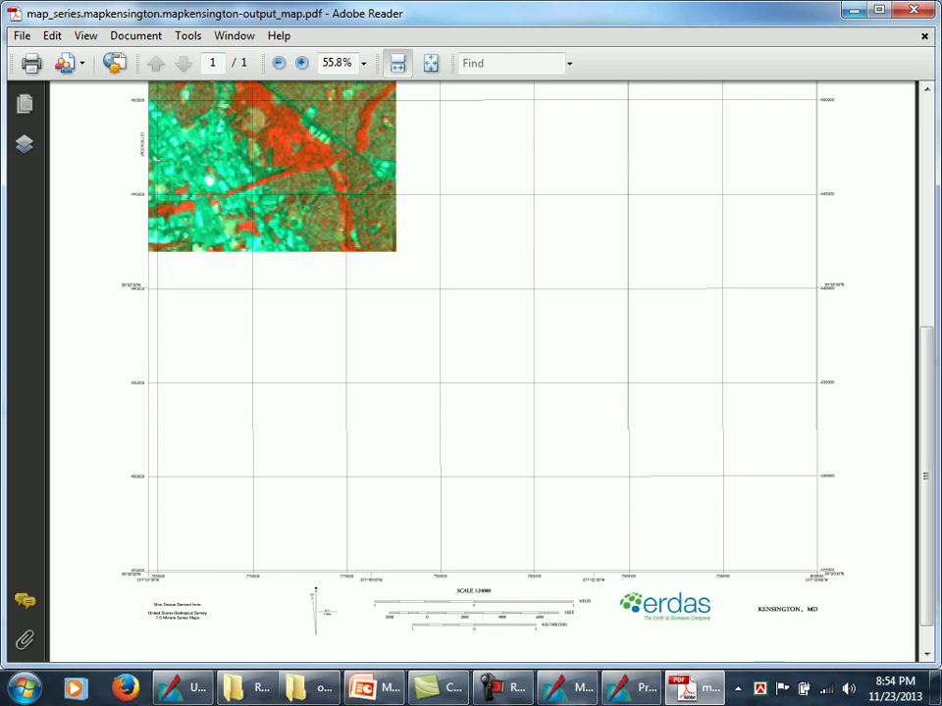
click(854, 10)
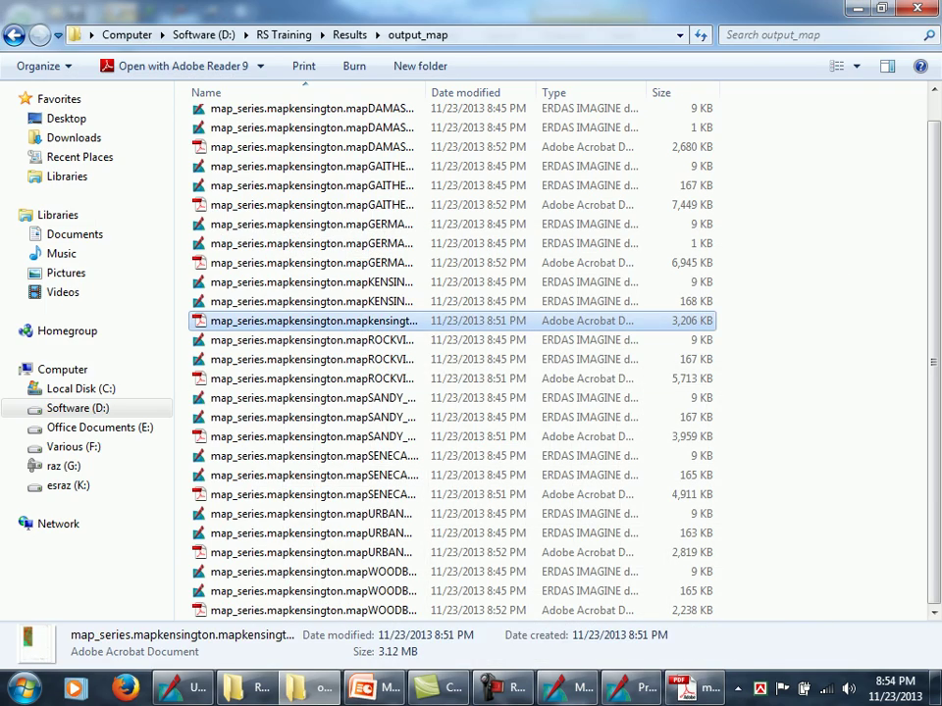
Switch to ERDAS IMAGINE, minimise the Process List and close the Map Series Tool.
key(alt+Tab)
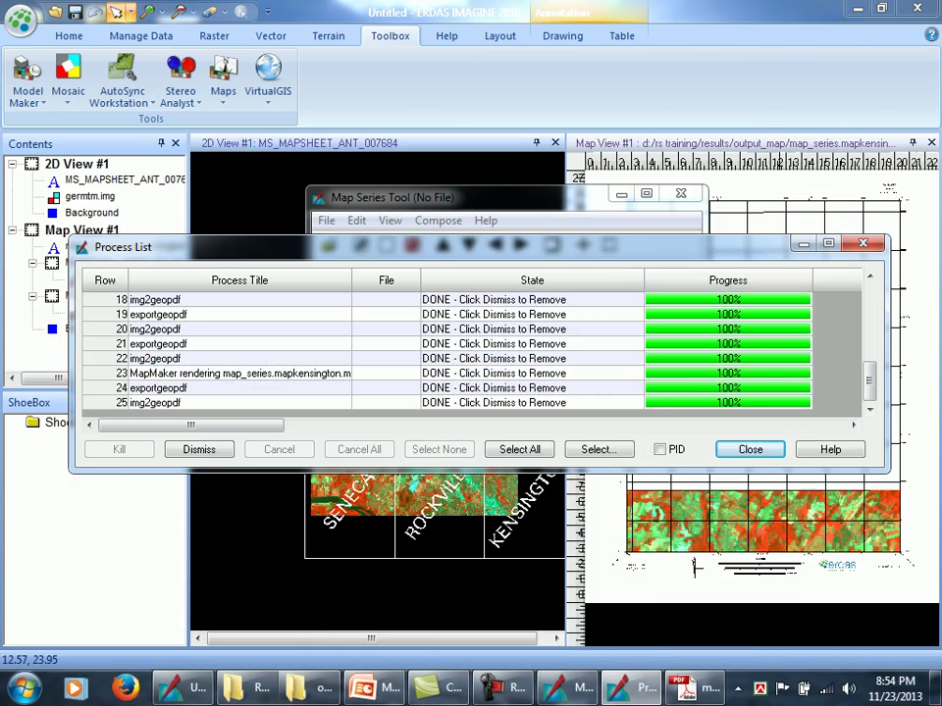
scroll(804, 314, up, 5)
scroll(805, 314, down, 5)
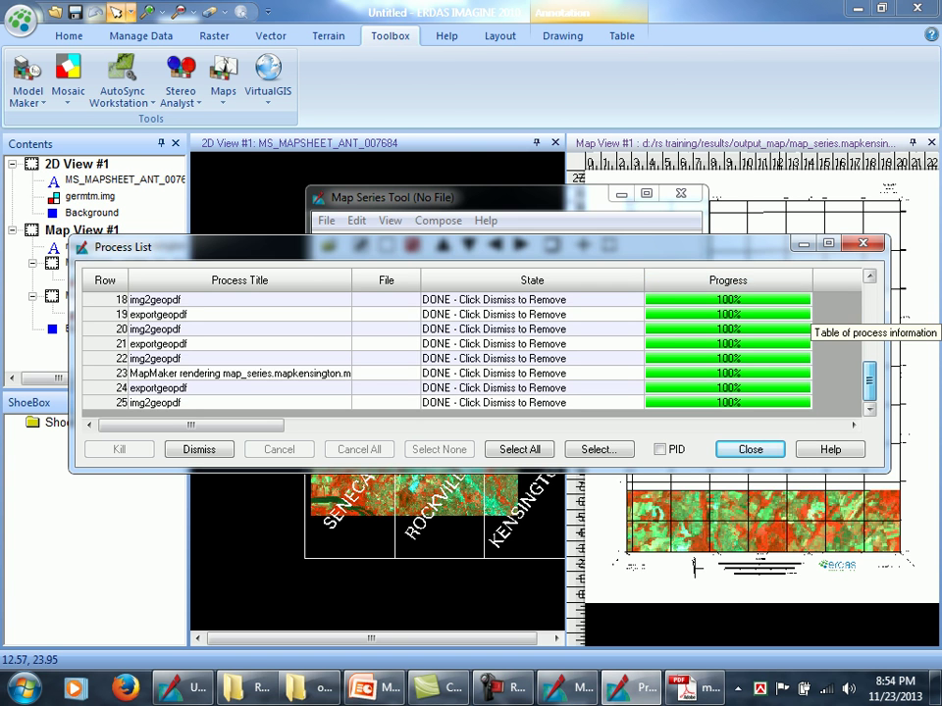
click(803, 243)
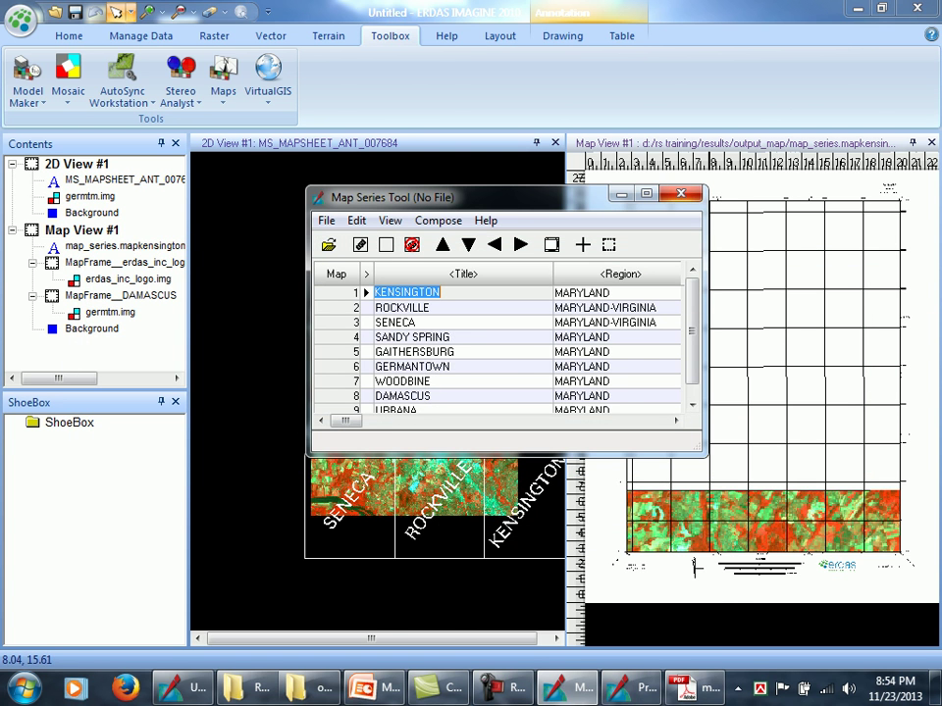
click(681, 194)
click(488, 412)
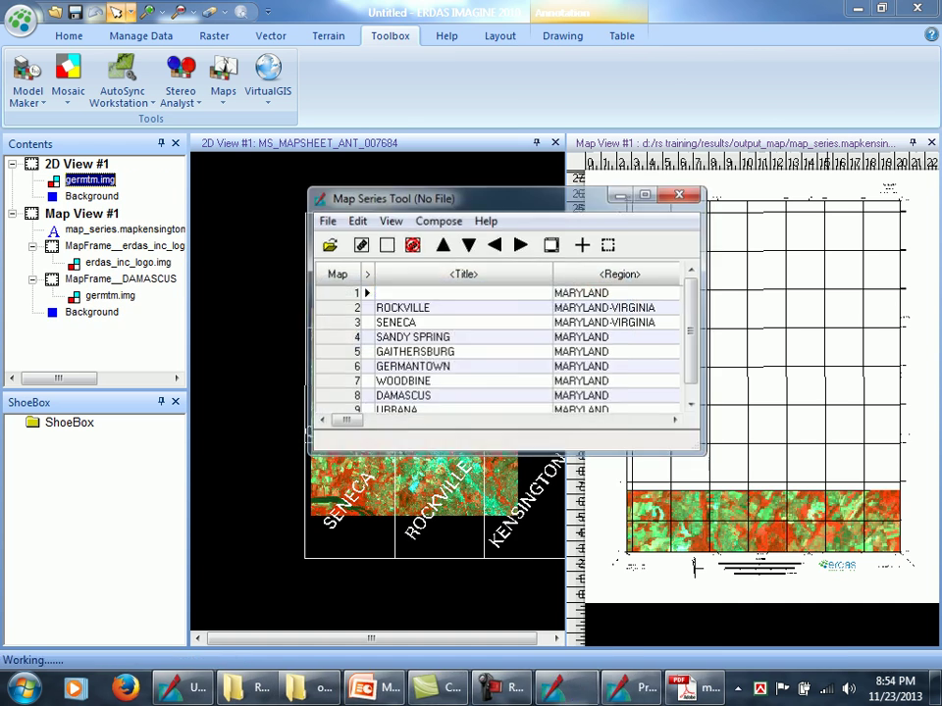
Close Map View #1 and clear germtm.img from 2D View #1.
click(931, 143)
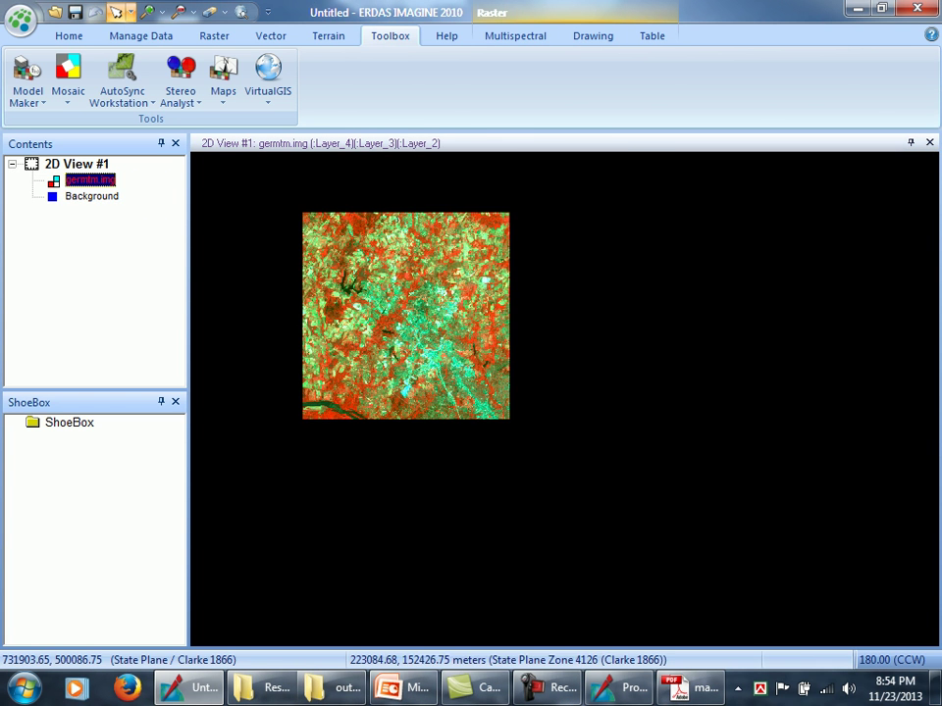
right_click(394, 437)
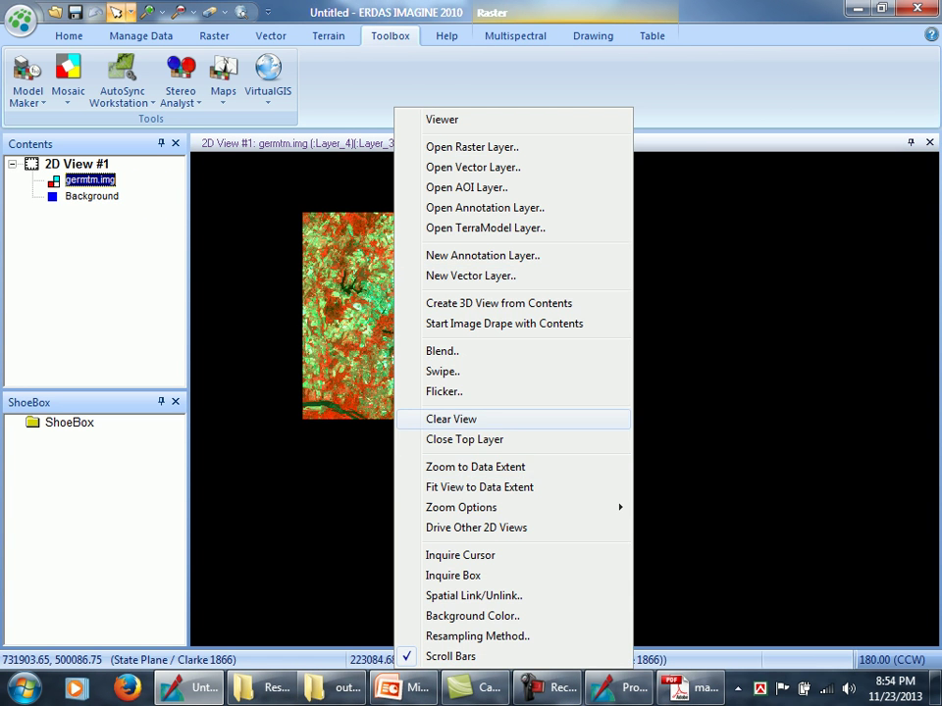
click(451, 419)
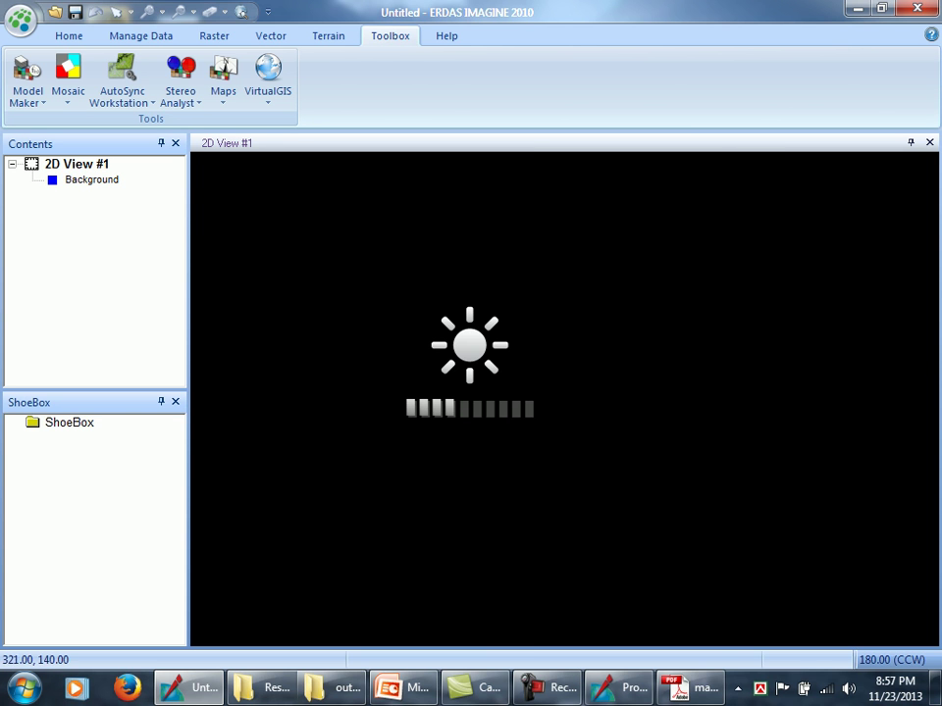
Open QB_Image_2006.img from the SatImage folder of the Module-05 lab as a raster layer in 2D View #1.
right_click(483, 281)
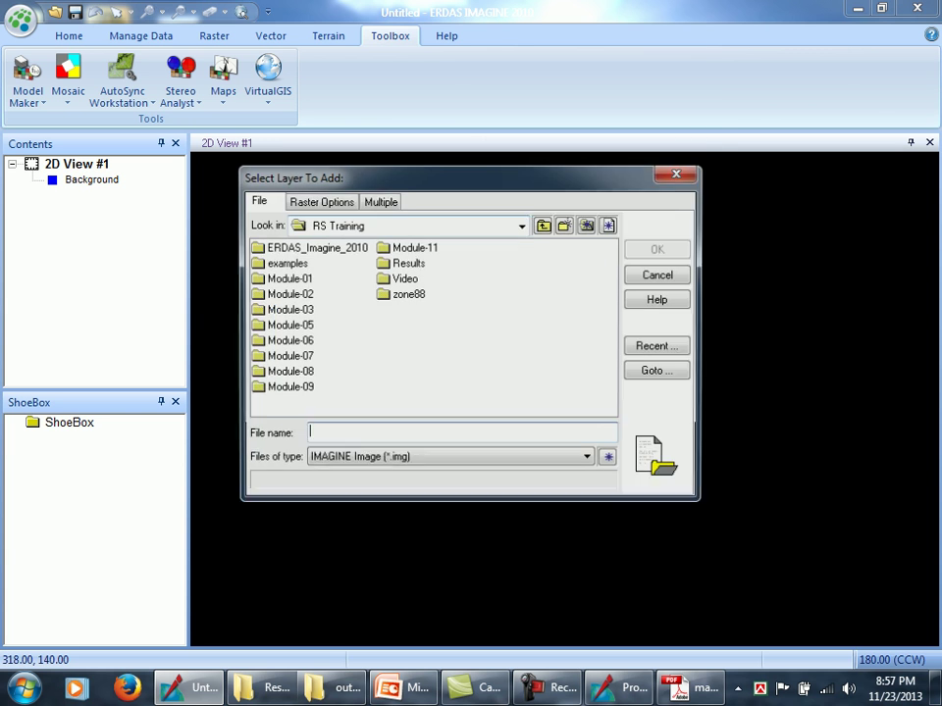
double_click(284, 263)
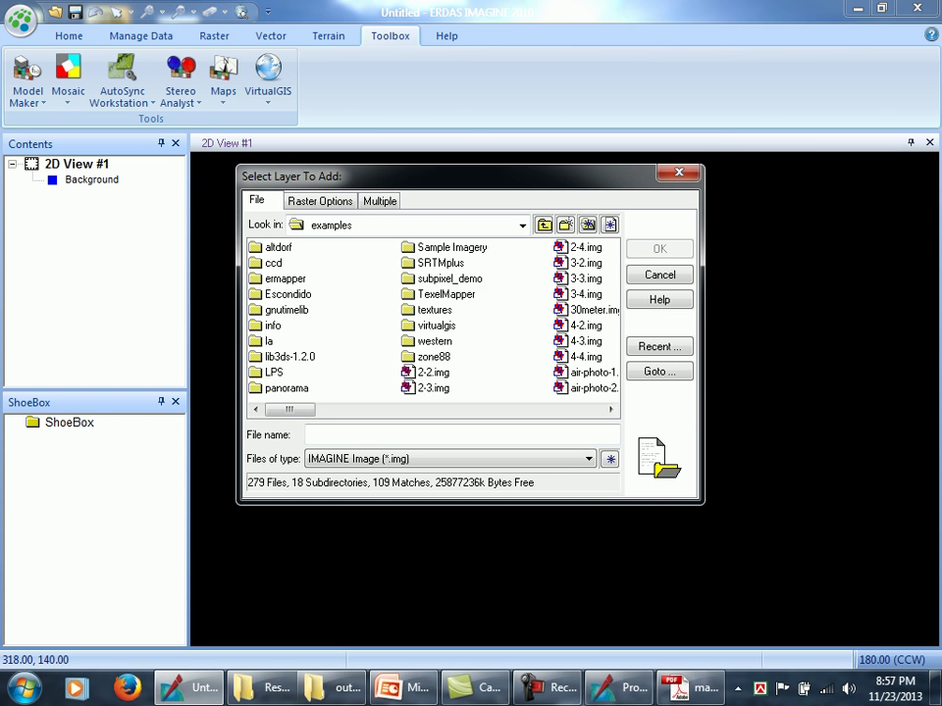
click(543, 225)
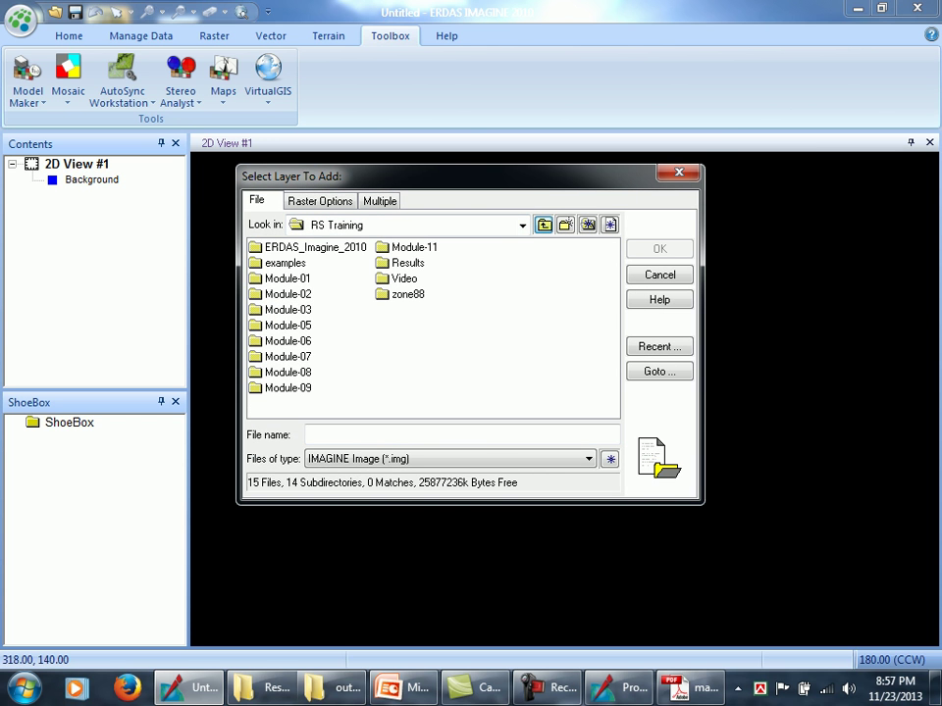
double_click(288, 325)
double_click(298, 247)
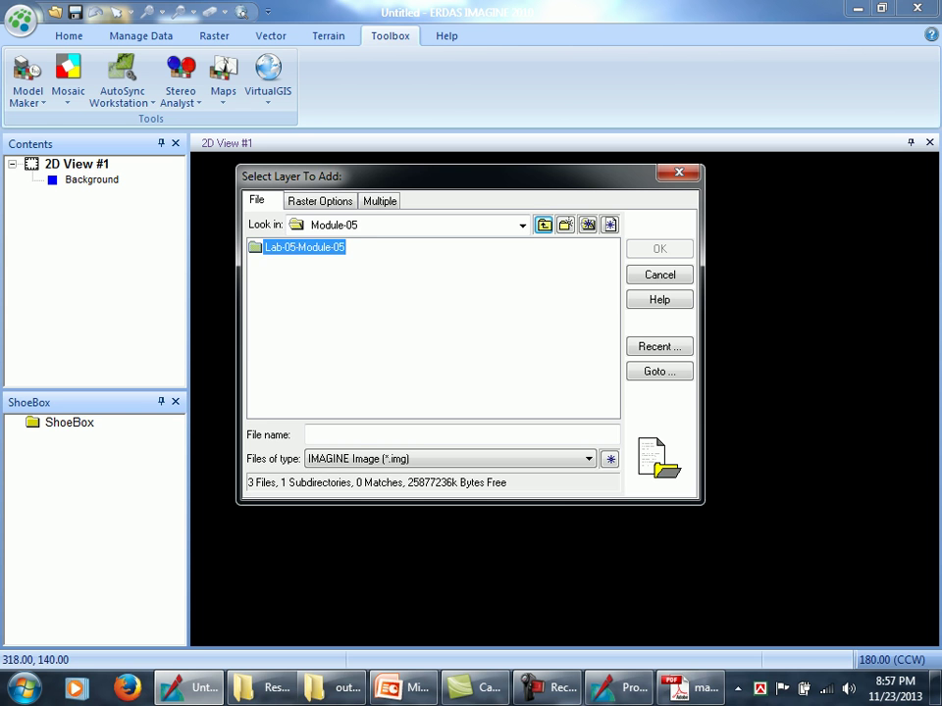
double_click(286, 263)
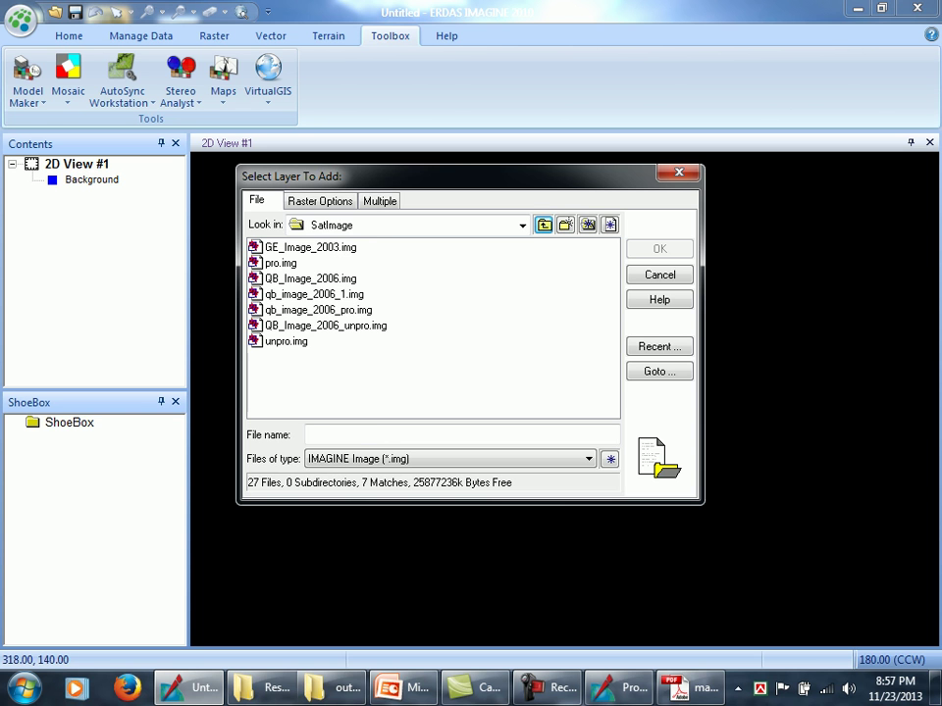
click(310, 278)
click(659, 248)
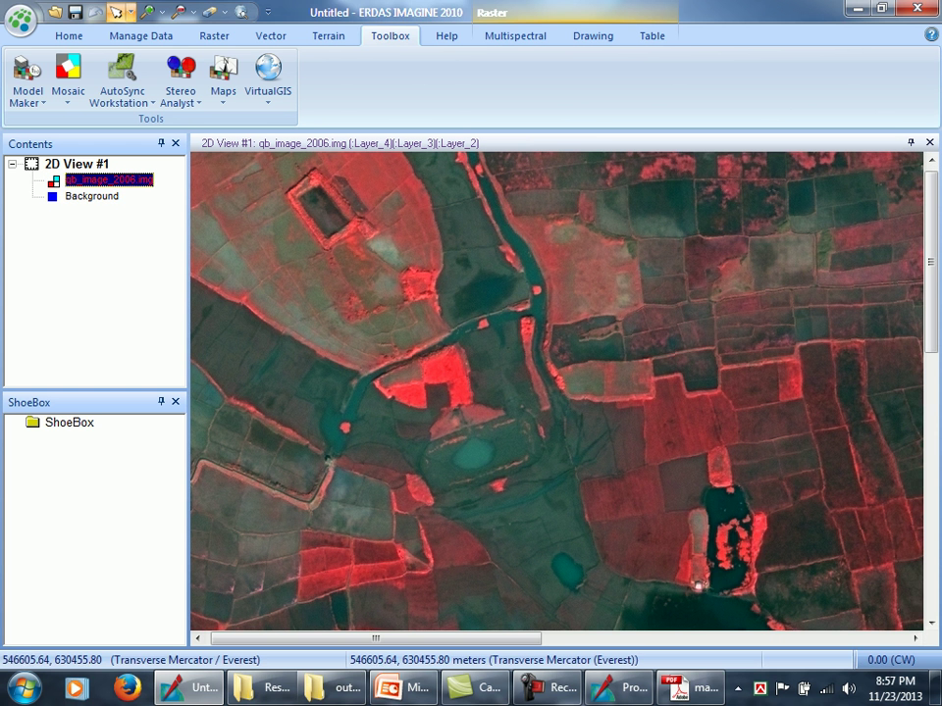
Close the Adobe Reader window and the Process List, and zoom qb_image_2006.img to its data extent.
right_click(690, 688)
click(634, 637)
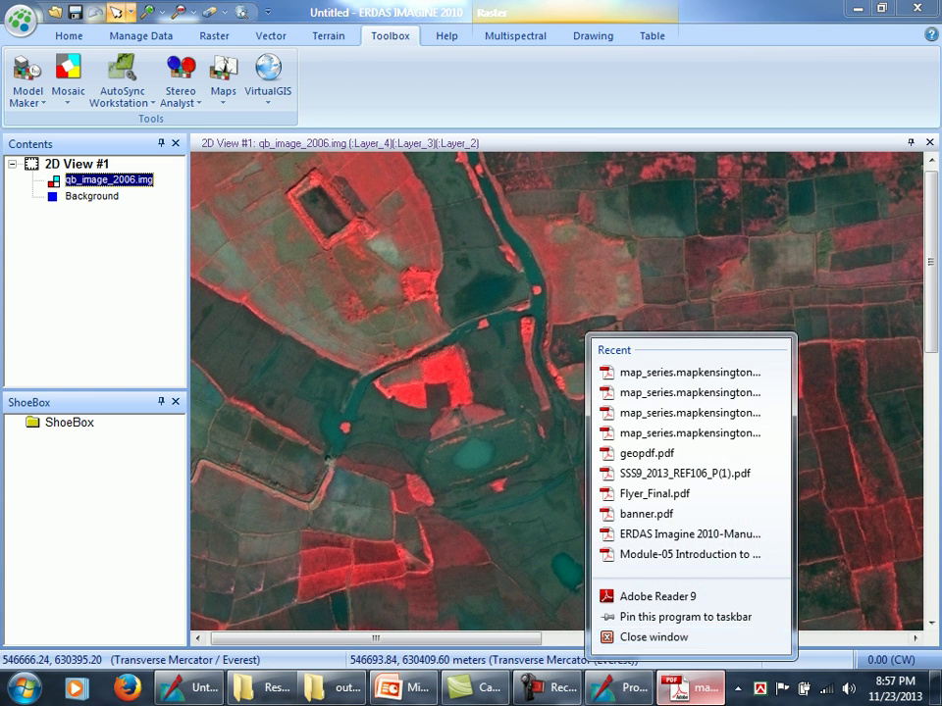
right_click(354, 265)
click(432, 467)
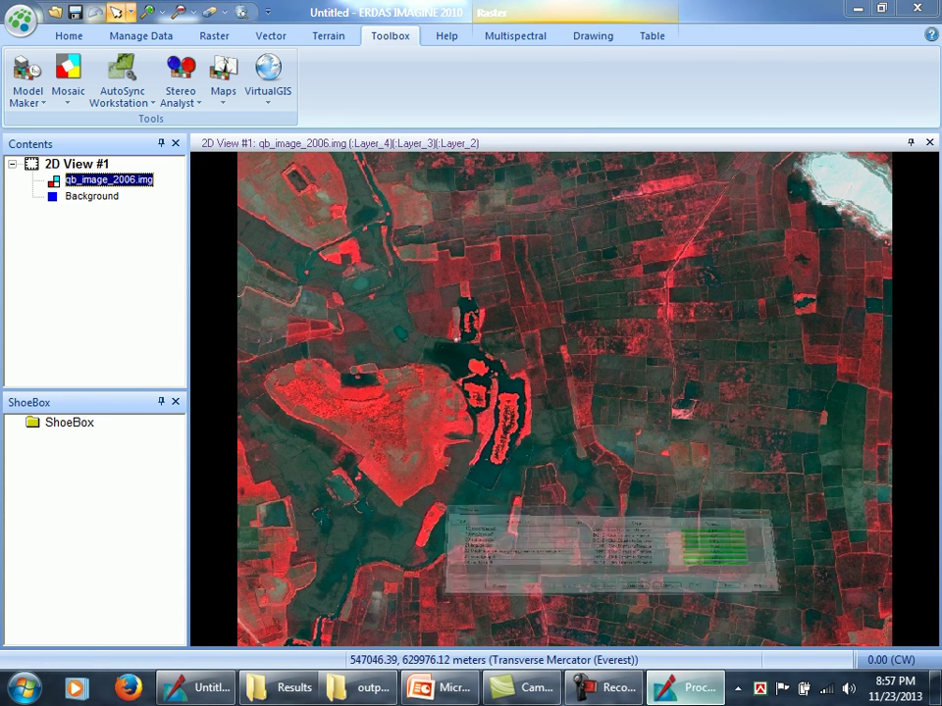
click(691, 688)
click(749, 450)
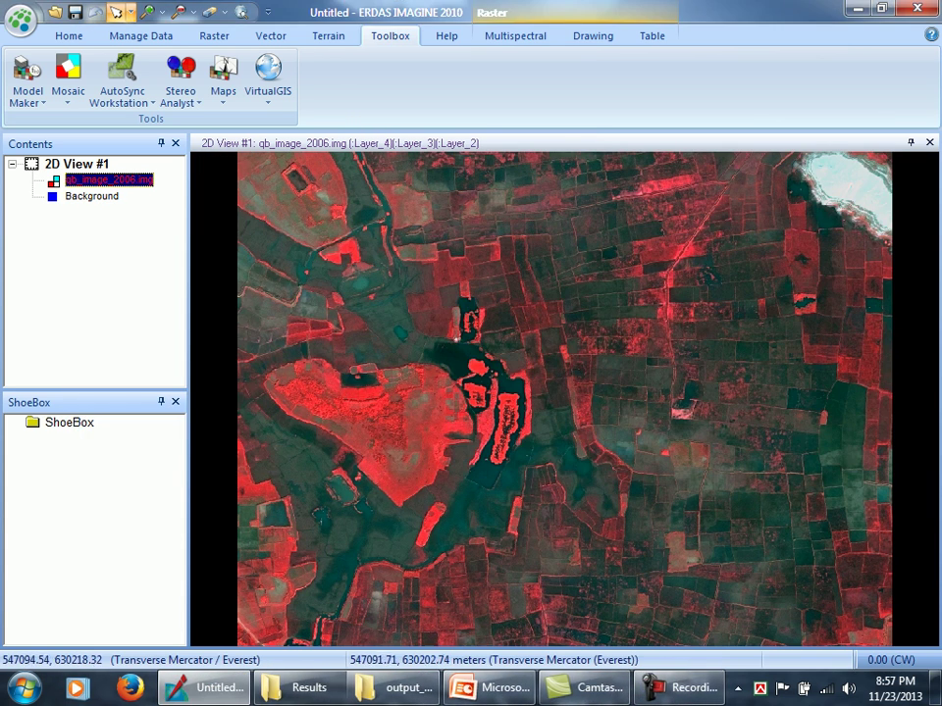
Open the Map Series Tool for qb_image_2006.img and move its window lower over the image.
click(584, 687)
click(583, 688)
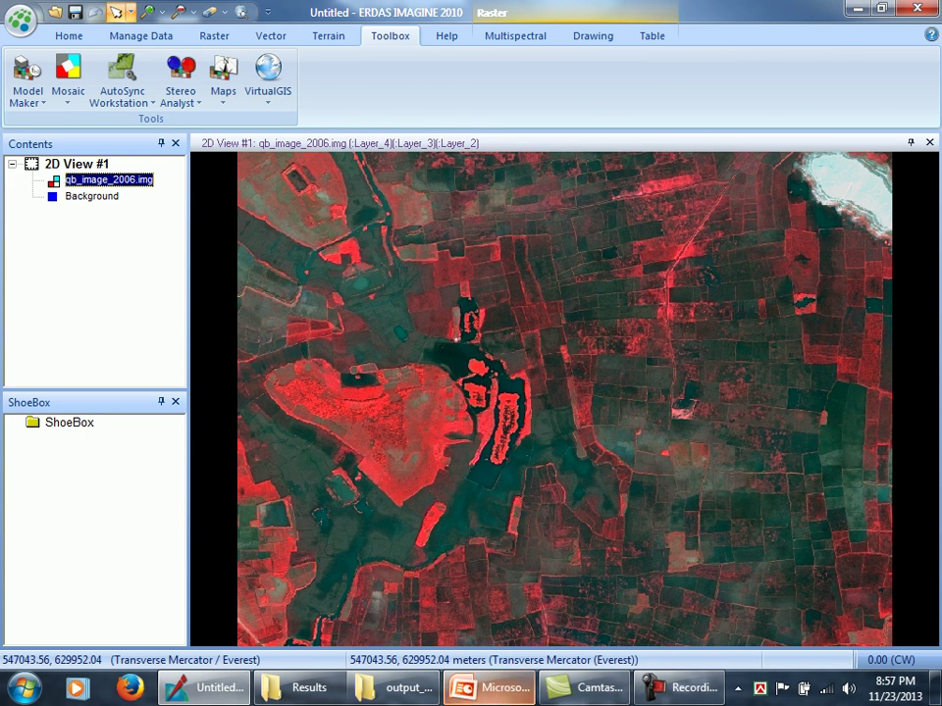
click(222, 96)
click(284, 141)
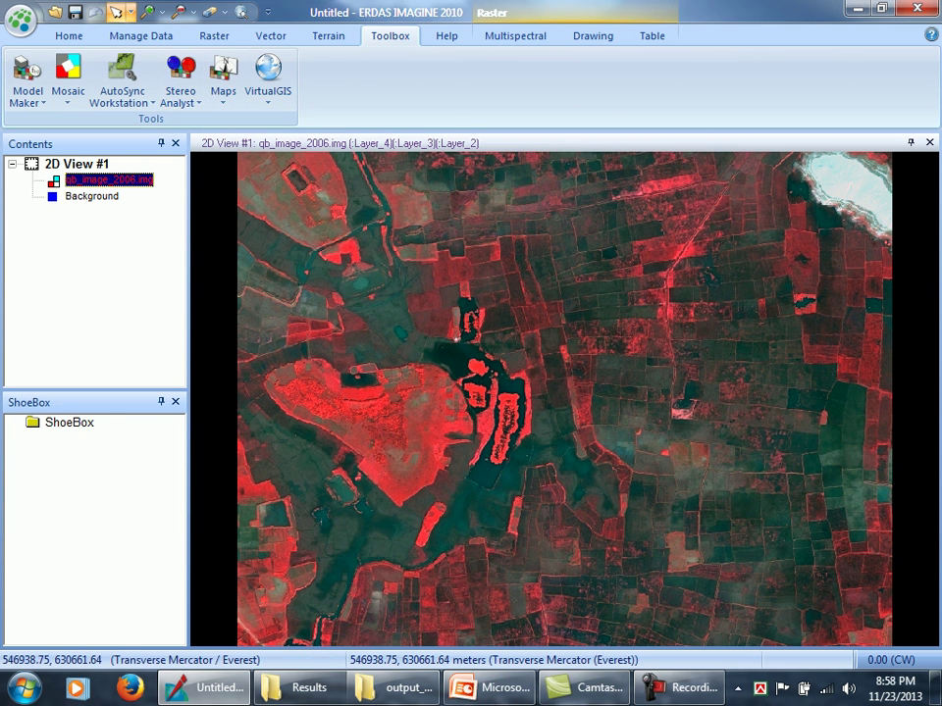
click(477, 398)
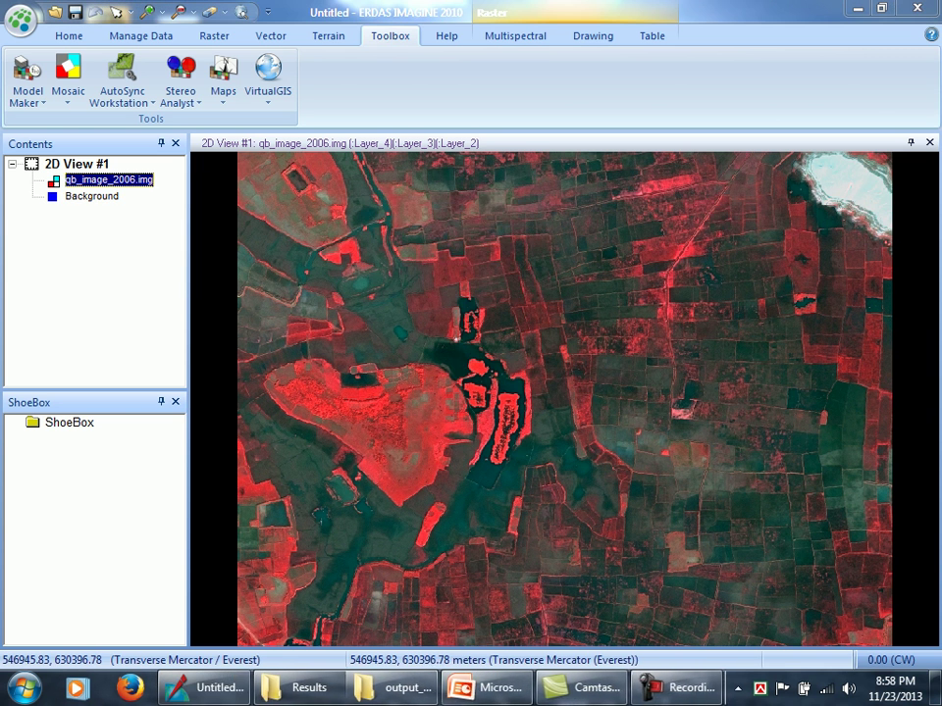
drag(441, 197, 415, 336)
Start creating custom maps from a rectangular grid and open the northing map sheet extent for editing.
click(393, 359)
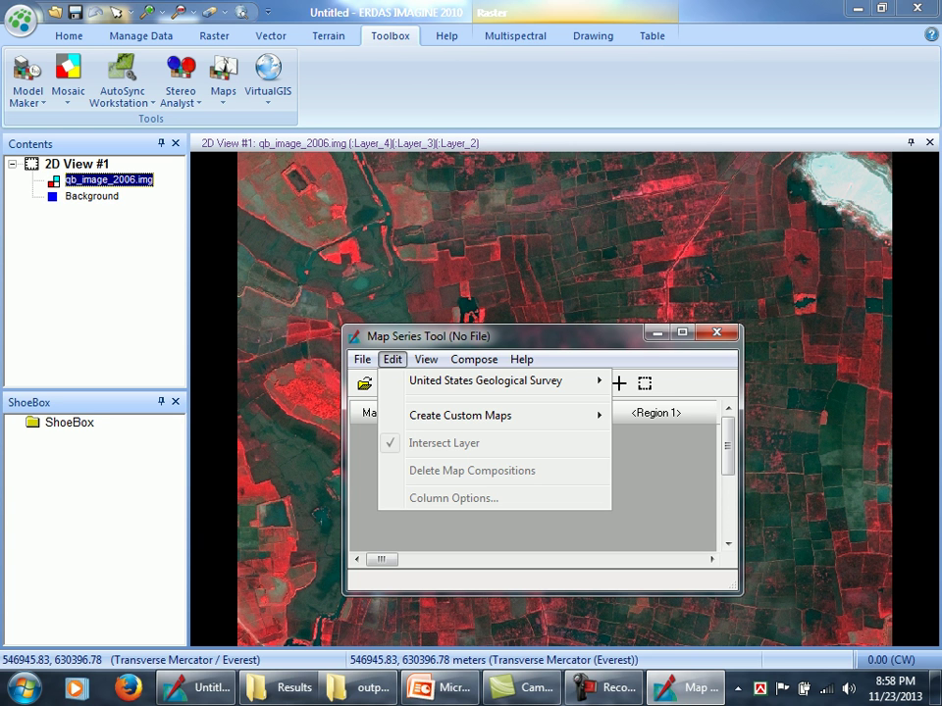
mouse_move(425, 359)
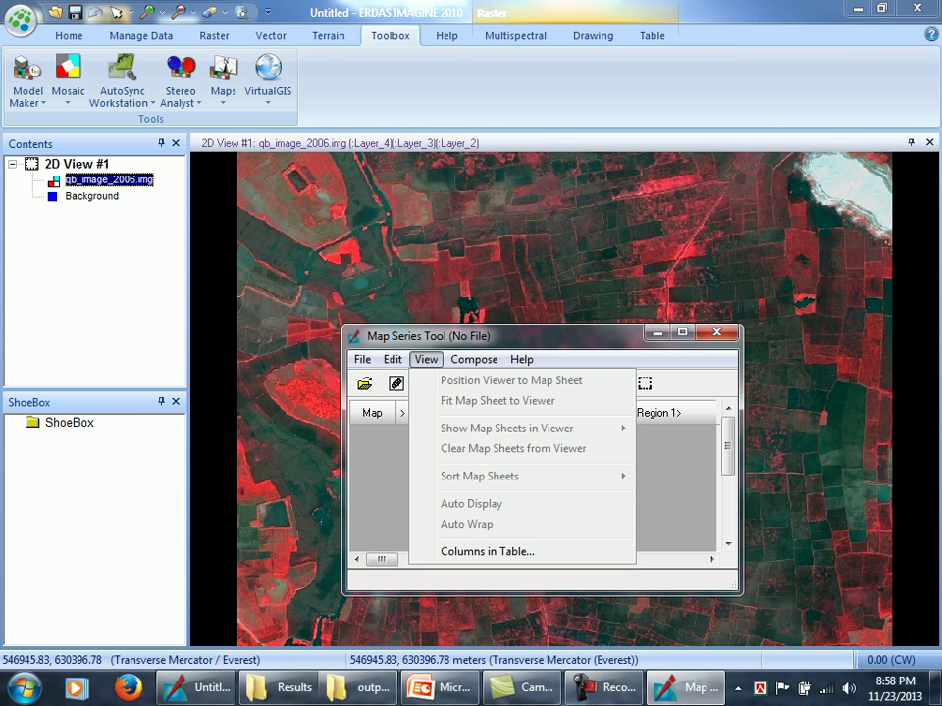
key(Down)
key(Down)
key(Down)
key(Left)
key(Down)
key(Right)
key(Down)
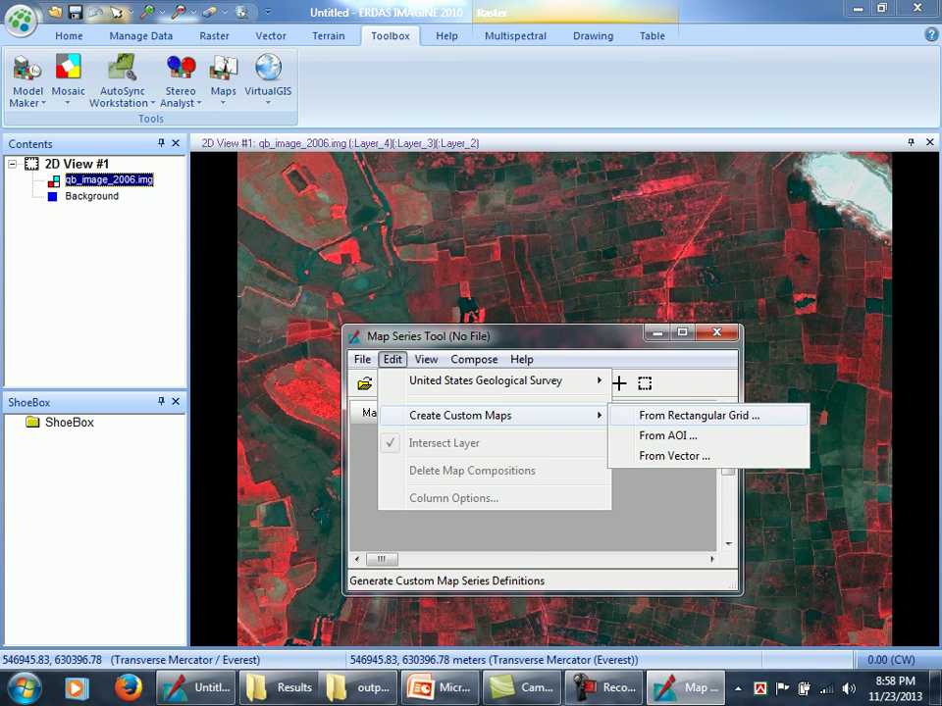
key(Return)
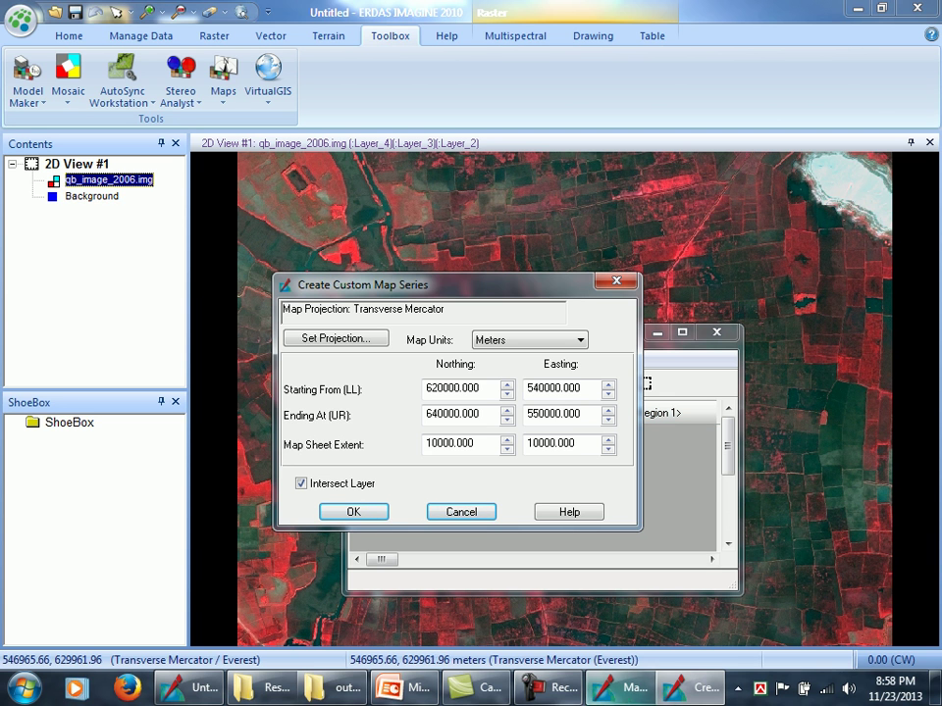
double_click(450, 444)
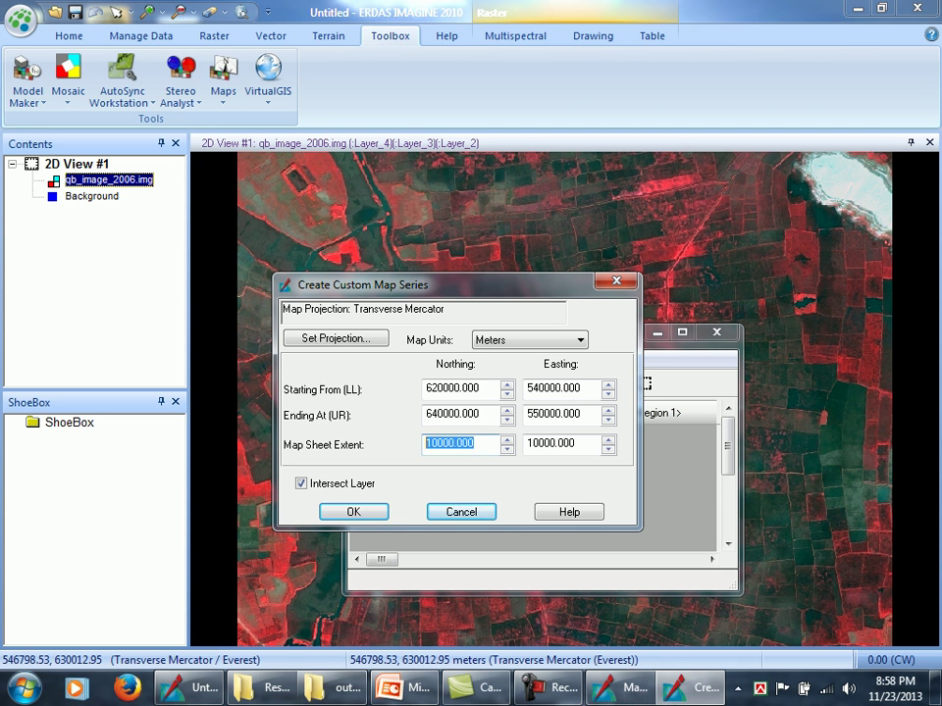